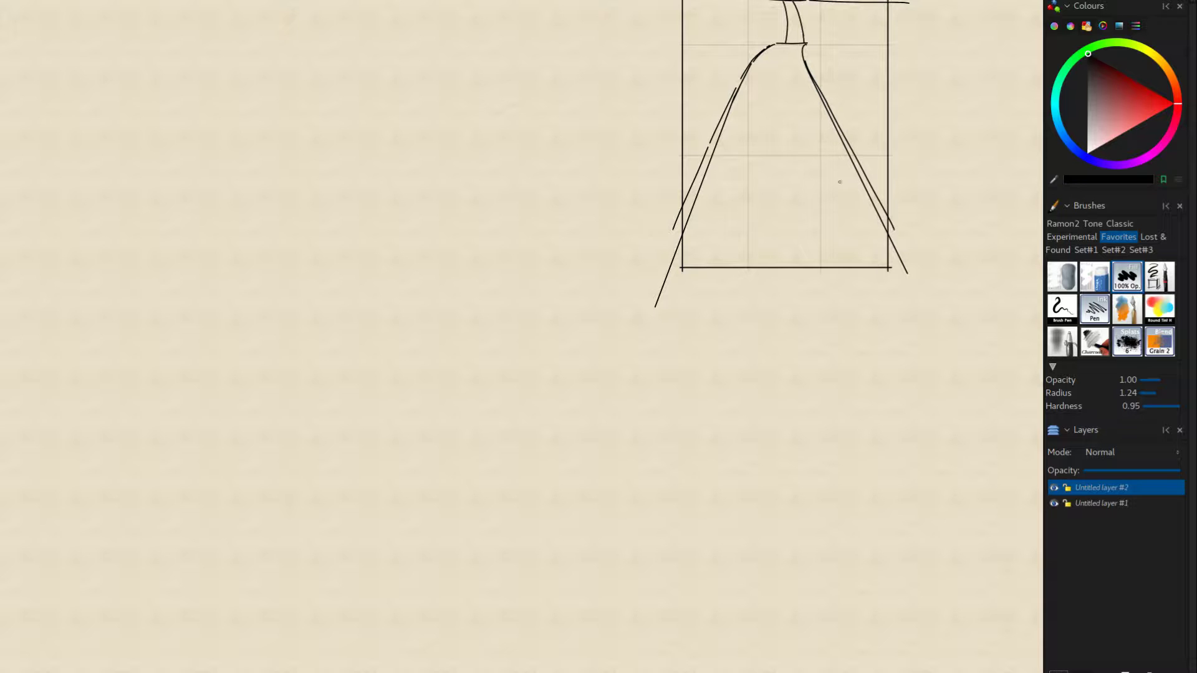
Step: Redraw the outer line along the right edge of the road, running down past the frame's lower right side
{"action": "left_click_drag", "start_coordinate": [666, 264], "coordinate": [656, 272]}
{"action": "key", "text": "ctrl+z"}
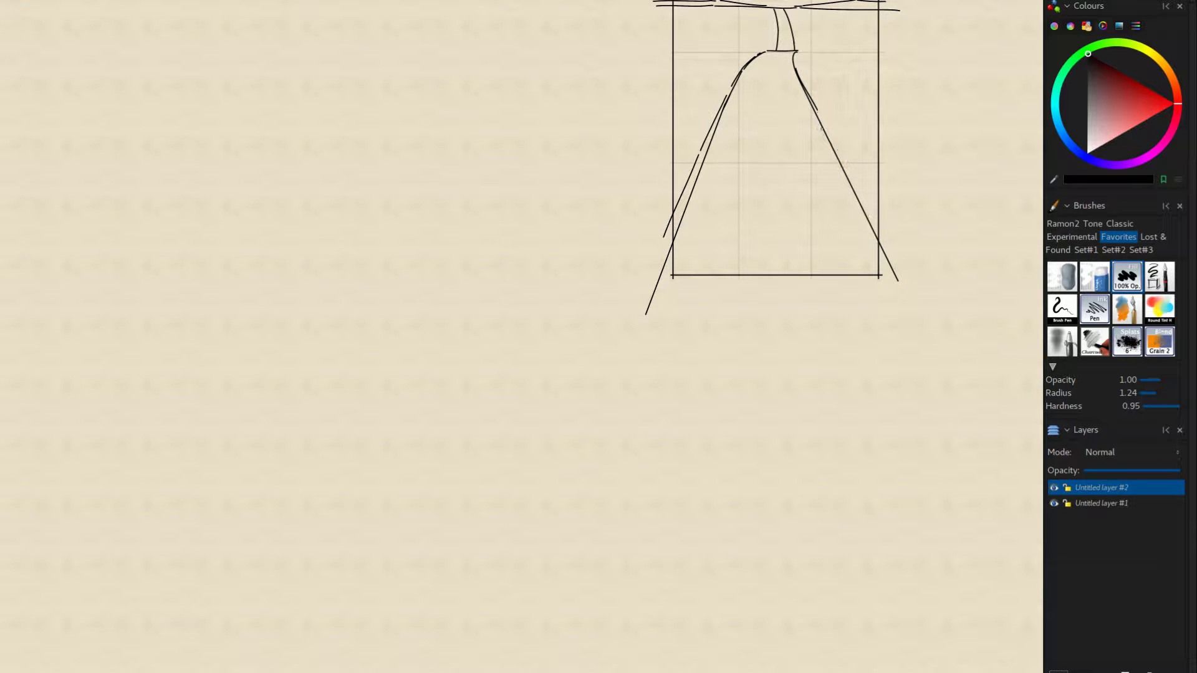
{"action": "left_click_drag", "start_coordinate": [817, 112], "coordinate": [898, 257]}
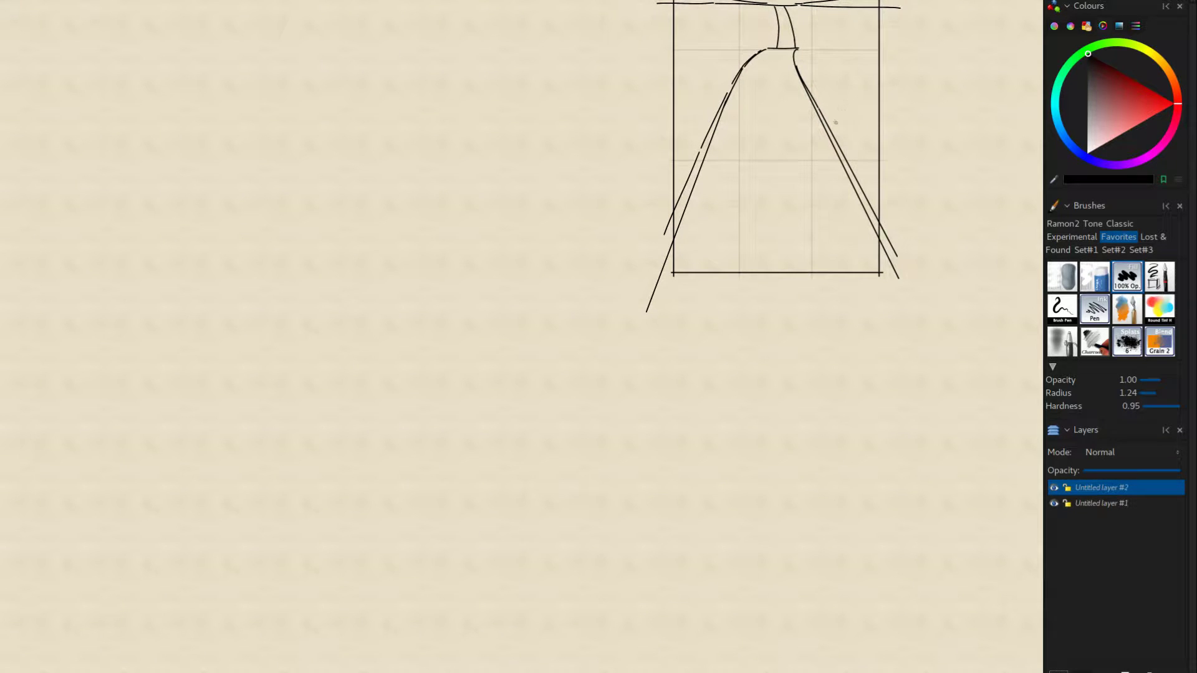
{"action": "key", "text": "ctrl+z"}
{"action": "left_click_drag", "start_coordinate": [817, 109], "coordinate": [894, 245]}
{"action": "mouse_move", "coordinate": [682, 313]}
{"action": "left_mouse_down"}
{"action": "mouse_move", "coordinate": [664, 351]}
{"action": "mouse_move", "coordinate": [715, 330]}
{"action": "left_mouse_up"}
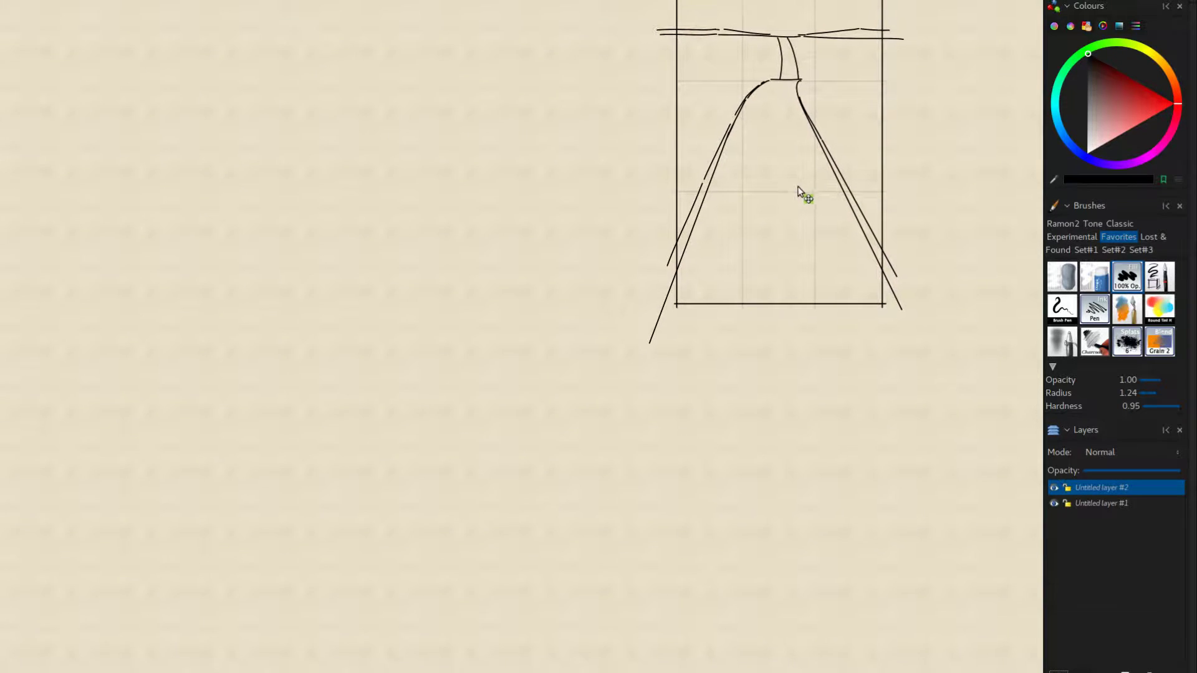
{"action": "left_click_drag", "start_coordinate": [802, 193], "coordinate": [824, 177]}
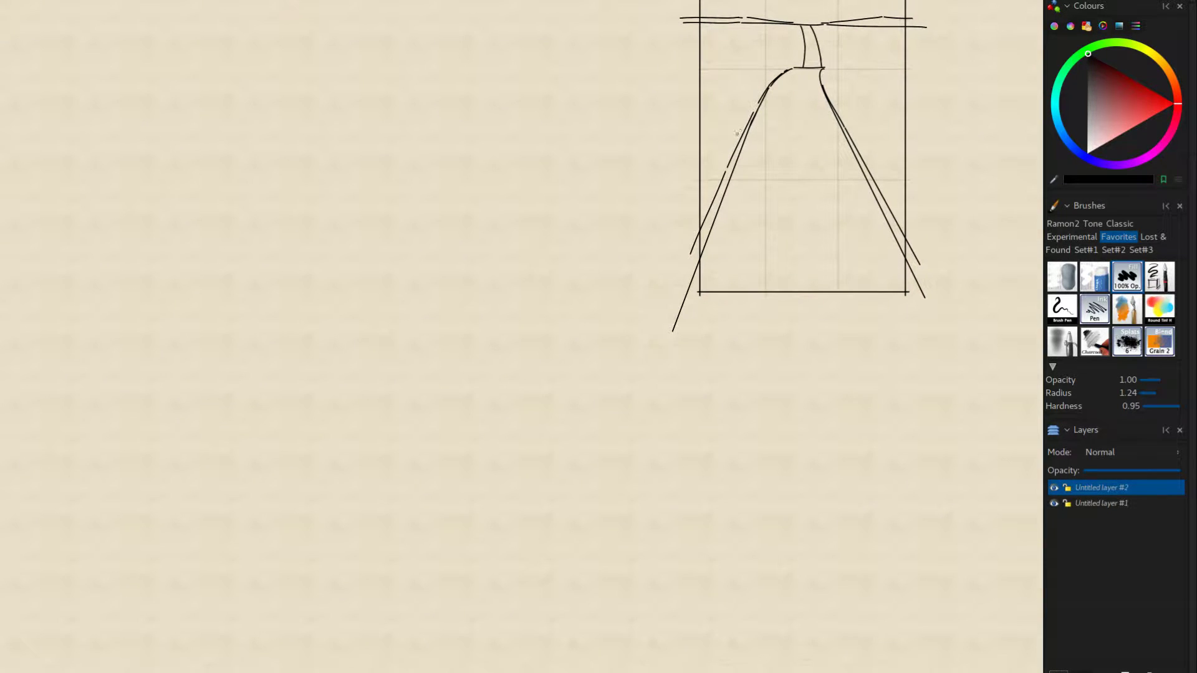
Step: Sketch a short vertical corner line for a wall beside the left edge of the road
{"action": "key", "text": "ctrl+z"}
{"action": "mouse_move", "coordinate": [731, 136]}
{"action": "left_mouse_down"}
{"action": "mouse_move", "coordinate": [729, 162]}
{"action": "mouse_move", "coordinate": [737, 134]}
{"action": "left_mouse_up"}
{"action": "key", "text": "ctrl+z"}
{"action": "left_click_drag", "start_coordinate": [724, 186], "coordinate": [723, 182]}
{"action": "key", "text": "ctrl+z"}
{"action": "left_click_drag", "start_coordinate": [738, 101], "coordinate": [740, 124]}
{"action": "key", "text": "ctrl+z"}
{"action": "key", "text": "ctrl+z"}
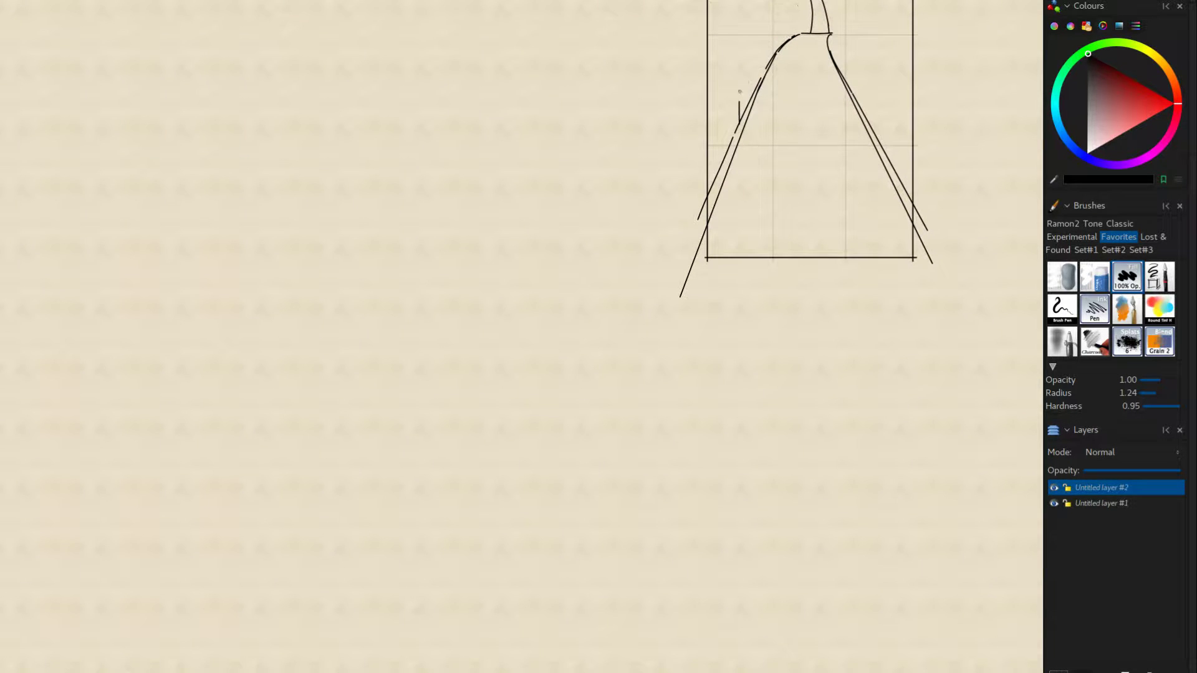
Step: Draw the slanted top edge of the left wall, receding from its vertical corner to the road's edge
{"action": "left_click_drag", "start_coordinate": [762, 66], "coordinate": [743, 100]}
{"action": "key", "text": "ctrl+z"}
{"action": "left_click_drag", "start_coordinate": [762, 67], "coordinate": [736, 103]}
{"action": "left_click_drag", "start_coordinate": [794, 36], "coordinate": [800, 31]}
{"action": "key", "text": "ctrl+z"}
{"action": "mouse_move", "coordinate": [767, 68]}
{"action": "left_mouse_down"}
{"action": "mouse_move", "coordinate": [745, 95]}
{"action": "mouse_move", "coordinate": [772, 77]}
{"action": "mouse_move", "coordinate": [776, 107]}
{"action": "left_mouse_up"}
{"action": "key", "text": "ctrl+z"}
{"action": "key", "text": "ctrl+z"}
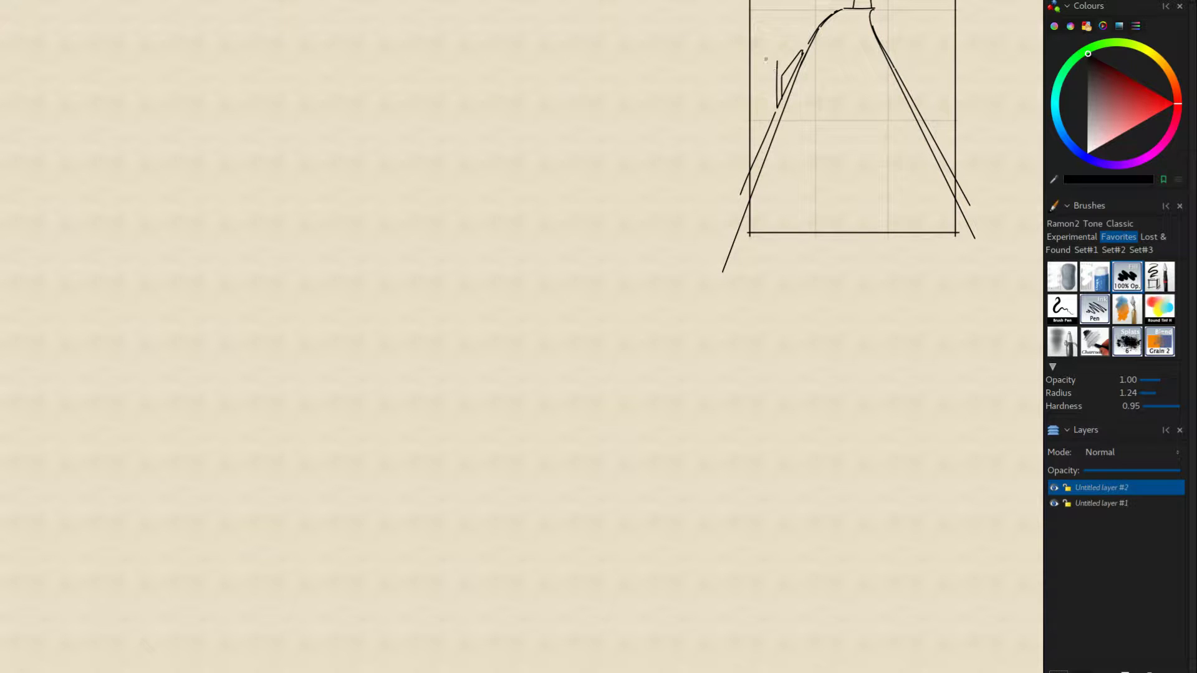
Step: Redraw the left wall's vertical corner and add a slanted line running from its top down past the frame's left side
{"action": "key", "text": "ctrl+z"}
{"action": "left_click_drag", "start_coordinate": [778, 66], "coordinate": [777, 106]}
{"action": "key", "text": "ctrl+z"}
{"action": "key", "text": "ctrl+z"}
{"action": "left_click_drag", "start_coordinate": [777, 66], "coordinate": [777, 109]}
{"action": "left_click_drag", "start_coordinate": [777, 66], "coordinate": [742, 93]}
{"action": "key", "text": "ctrl+z"}
{"action": "key", "text": "ctrl+z"}
{"action": "left_click_drag", "start_coordinate": [763, 111], "coordinate": [695, 185]}
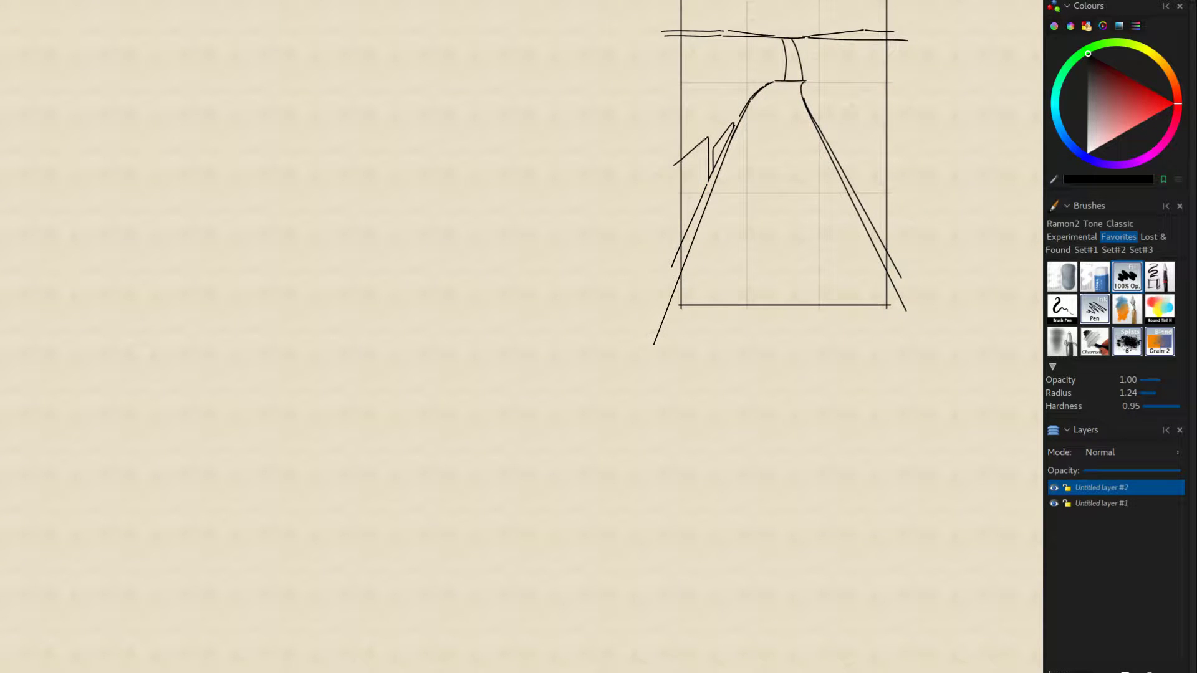
{"action": "left_click_drag", "start_coordinate": [735, 131], "coordinate": [757, 100]}
{"action": "mouse_move", "coordinate": [690, 125]}
{"action": "left_mouse_down"}
{"action": "mouse_move", "coordinate": [598, 159]}
{"action": "mouse_move", "coordinate": [694, 140]}
{"action": "mouse_move", "coordinate": [738, 108]}
{"action": "mouse_move", "coordinate": [689, 103]}
{"action": "mouse_move", "coordinate": [699, 100]}
{"action": "left_mouse_up"}
{"action": "left_click_drag", "start_coordinate": [697, 131], "coordinate": [655, 212]}
{"action": "left_click_drag", "start_coordinate": [712, 126], "coordinate": [713, 75]}
{"action": "key", "text": "ctrl+z"}
{"action": "key", "text": "ctrl+z"}
{"action": "left_click_drag", "start_coordinate": [712, 126], "coordinate": [712, 75]}
{"action": "mouse_move", "coordinate": [758, 109]}
{"action": "left_mouse_down"}
{"action": "mouse_move", "coordinate": [808, 122]}
{"action": "mouse_move", "coordinate": [761, 77]}
{"action": "left_mouse_up"}
{"action": "key", "text": "ctrl+z"}
{"action": "key", "text": "ctrl+z"}
{"action": "left_click_drag", "start_coordinate": [761, 138], "coordinate": [762, 76]}
{"action": "key", "text": "ctrl+z"}
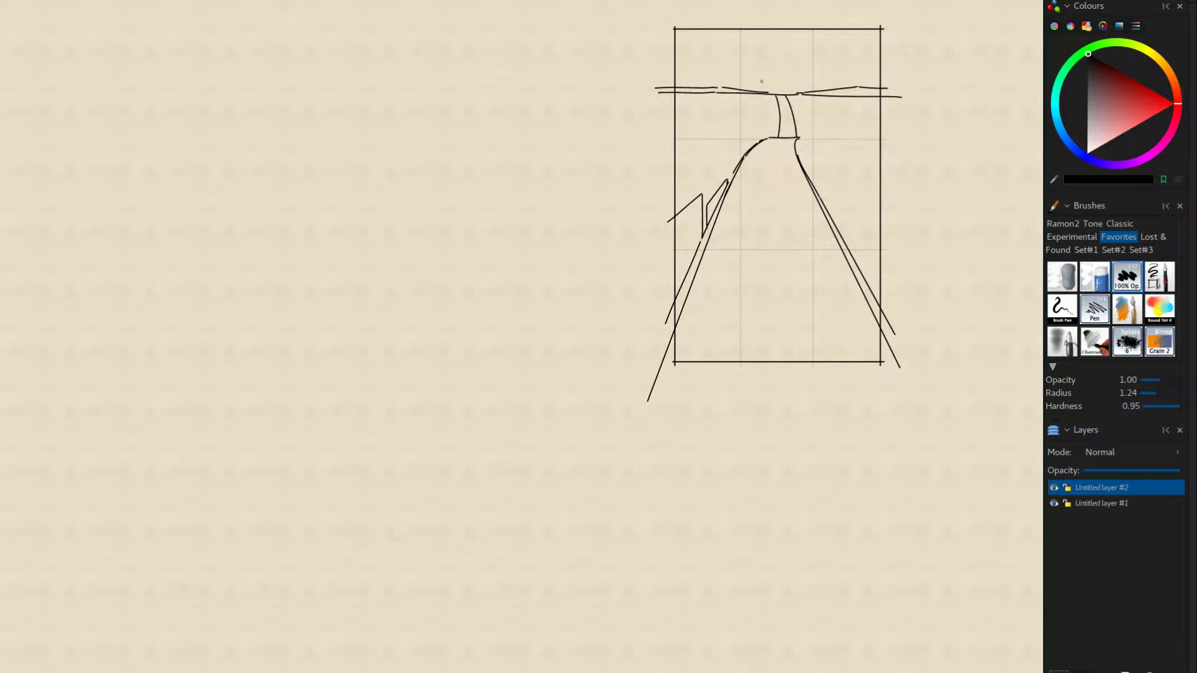
{"action": "mouse_move", "coordinate": [761, 137]}
{"action": "left_mouse_down"}
{"action": "mouse_move", "coordinate": [761, 83]}
{"action": "mouse_move", "coordinate": [761, 134]}
{"action": "left_mouse_up"}
{"action": "key", "text": "ctrl+z"}
{"action": "key", "text": "ctrl+z"}
{"action": "left_click_drag", "start_coordinate": [758, 92], "coordinate": [758, 135]}
{"action": "key", "text": "ctrl+z"}
{"action": "key", "text": "ctrl+z"}
{"action": "key", "text": "ctrl+z"}
Step: Draw a lamppost left of the road's far end, with a double vertical line and a small box-shaped head above the horizon
{"action": "left_click_drag", "start_coordinate": [755, 86], "coordinate": [754, 139]}
{"action": "key", "text": "ctrl+z"}
{"action": "left_click_drag", "start_coordinate": [757, 81], "coordinate": [757, 140]}
{"action": "left_click_drag", "start_coordinate": [753, 81], "coordinate": [768, 82]}
{"action": "left_click_drag", "start_coordinate": [768, 83], "coordinate": [758, 86]}
{"action": "left_click_drag", "start_coordinate": [653, 134], "coordinate": [609, 137]}
{"action": "key", "text": "e"}
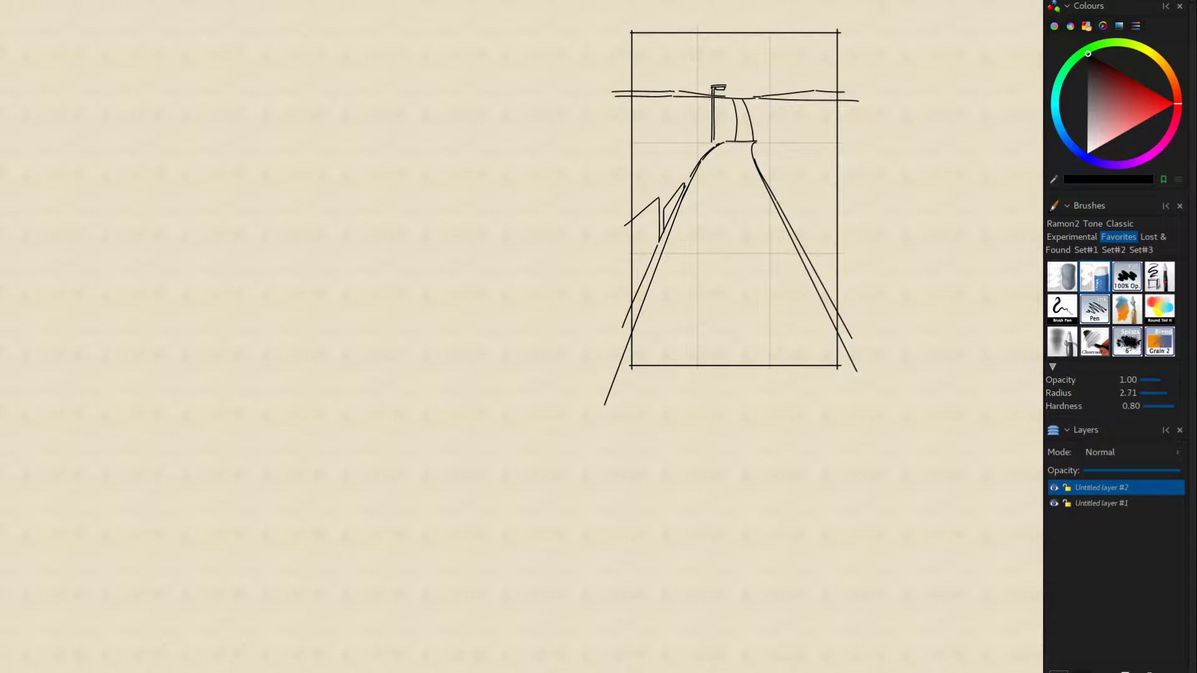
{"action": "key", "text": "d"}
{"action": "key", "text": "d"}
{"action": "key", "text": "e"}
Step: Sketch small foliage strokes around the foot of the lamppost and start a bush outline to its left
{"action": "mouse_move", "coordinate": [707, 307]}
{"action": "left_mouse_down"}
{"action": "mouse_move", "coordinate": [728, 292]}
{"action": "mouse_move", "coordinate": [672, 316]}
{"action": "mouse_move", "coordinate": [700, 298]}
{"action": "mouse_move", "coordinate": [718, 329]}
{"action": "left_mouse_up"}
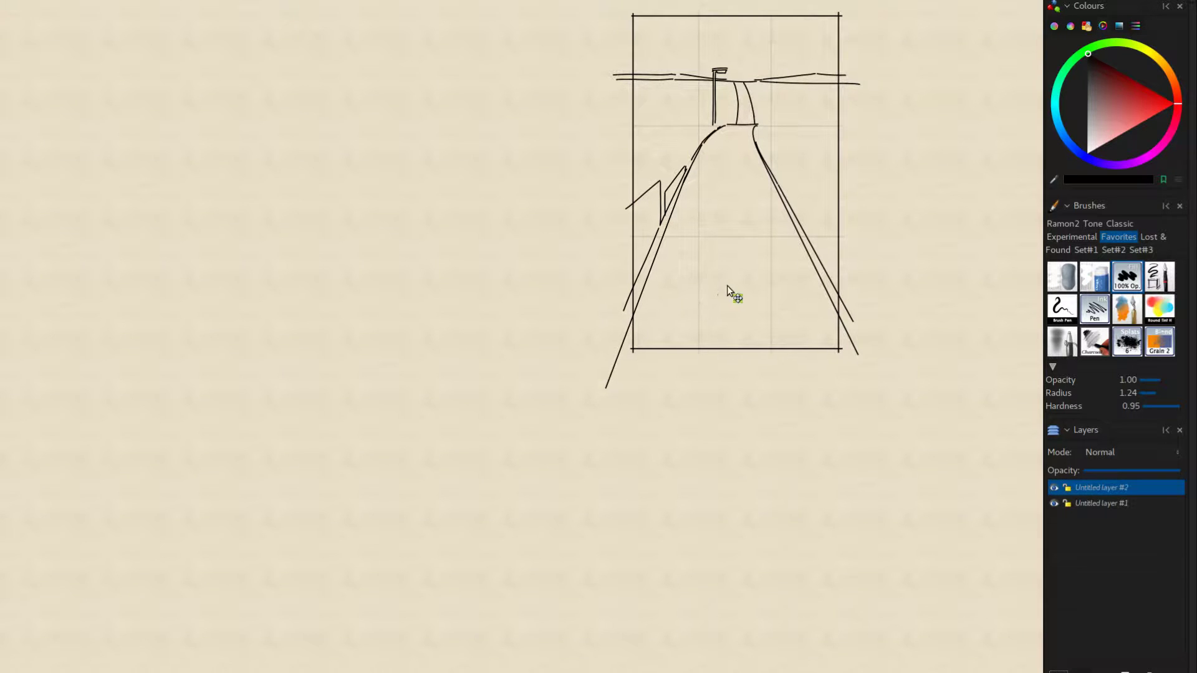
{"action": "mouse_move", "coordinate": [727, 285]}
{"action": "left_mouse_down"}
{"action": "mouse_move", "coordinate": [757, 369]}
{"action": "mouse_move", "coordinate": [746, 375]}
{"action": "left_mouse_up"}
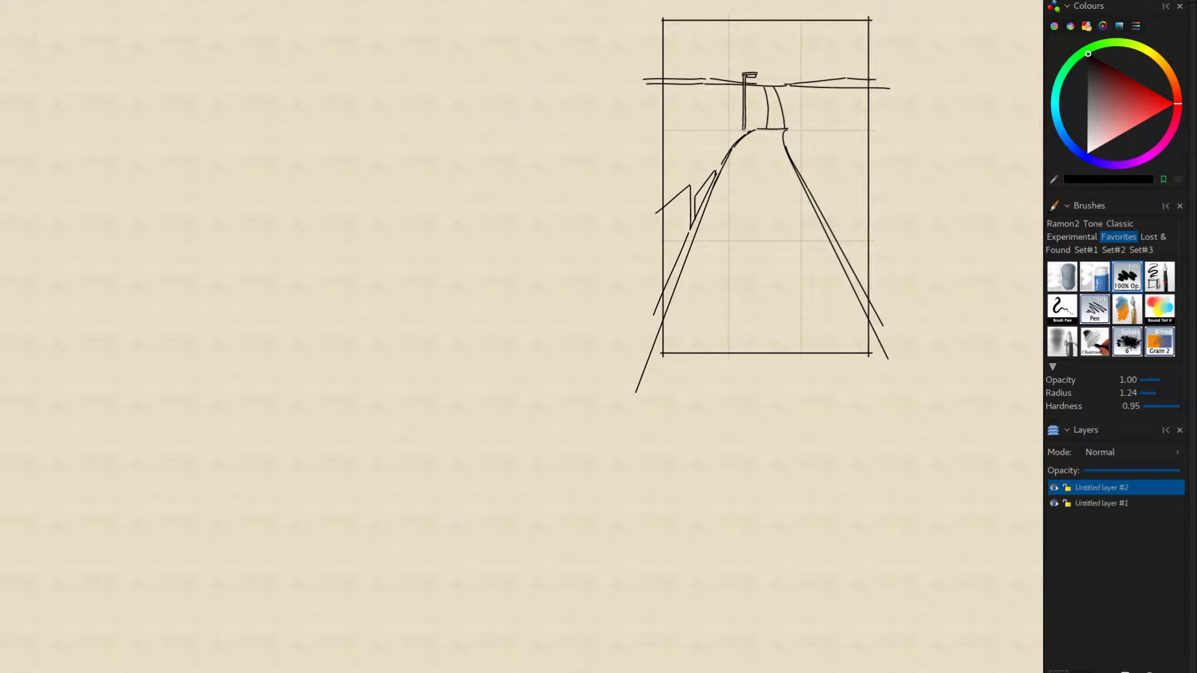
{"action": "mouse_move", "coordinate": [657, 294]}
{"action": "left_mouse_down"}
{"action": "mouse_move", "coordinate": [663, 315]}
{"action": "mouse_move", "coordinate": [744, 297]}
{"action": "left_mouse_up"}
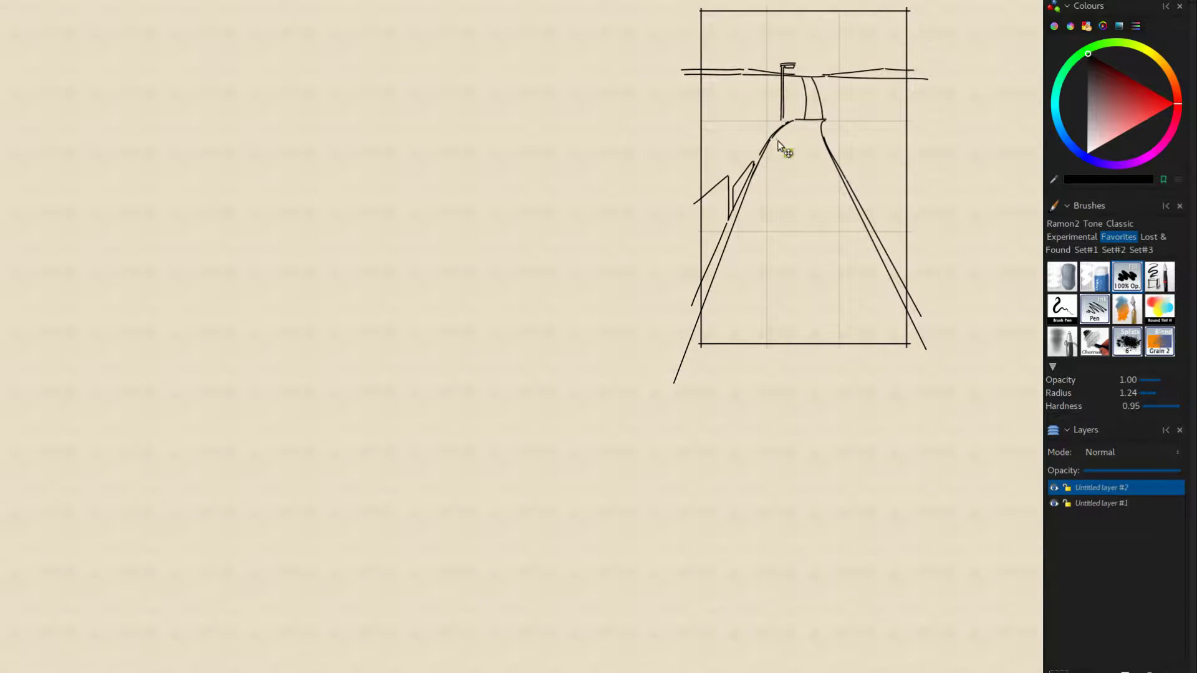
{"action": "left_click_drag", "start_coordinate": [784, 148], "coordinate": [797, 143]}
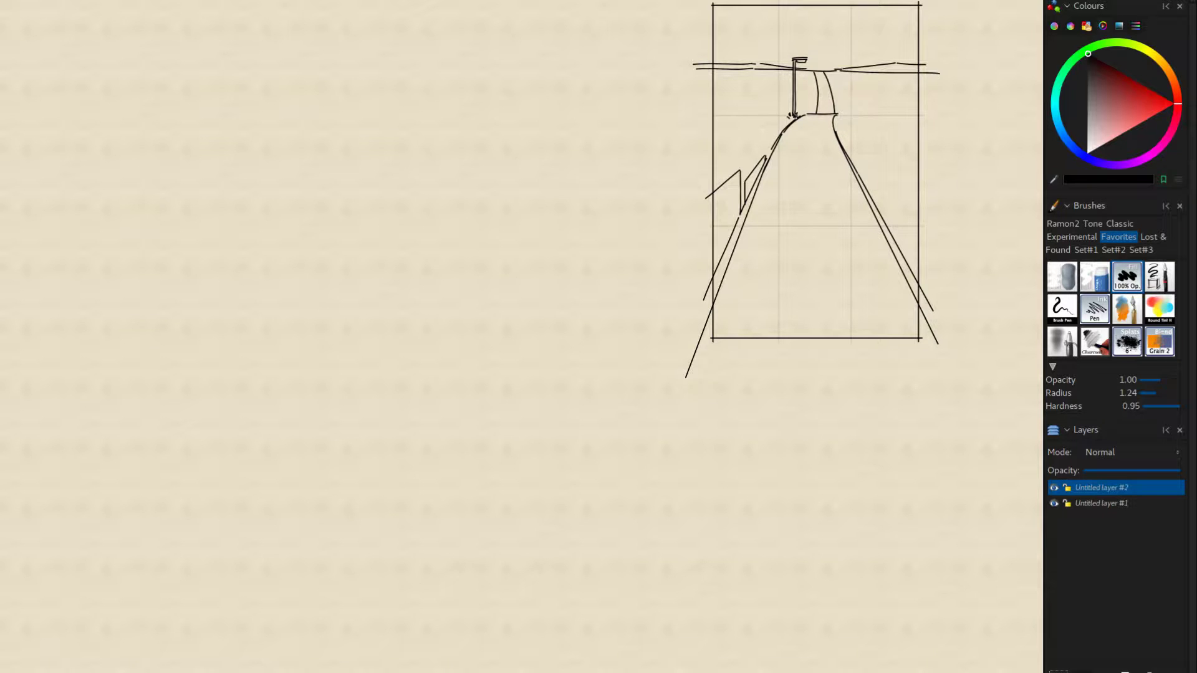
{"action": "mouse_move", "coordinate": [763, 82]}
{"action": "left_mouse_down"}
{"action": "mouse_move", "coordinate": [781, 65]}
{"action": "mouse_move", "coordinate": [796, 99]}
{"action": "mouse_move", "coordinate": [778, 109]}
{"action": "left_mouse_up"}
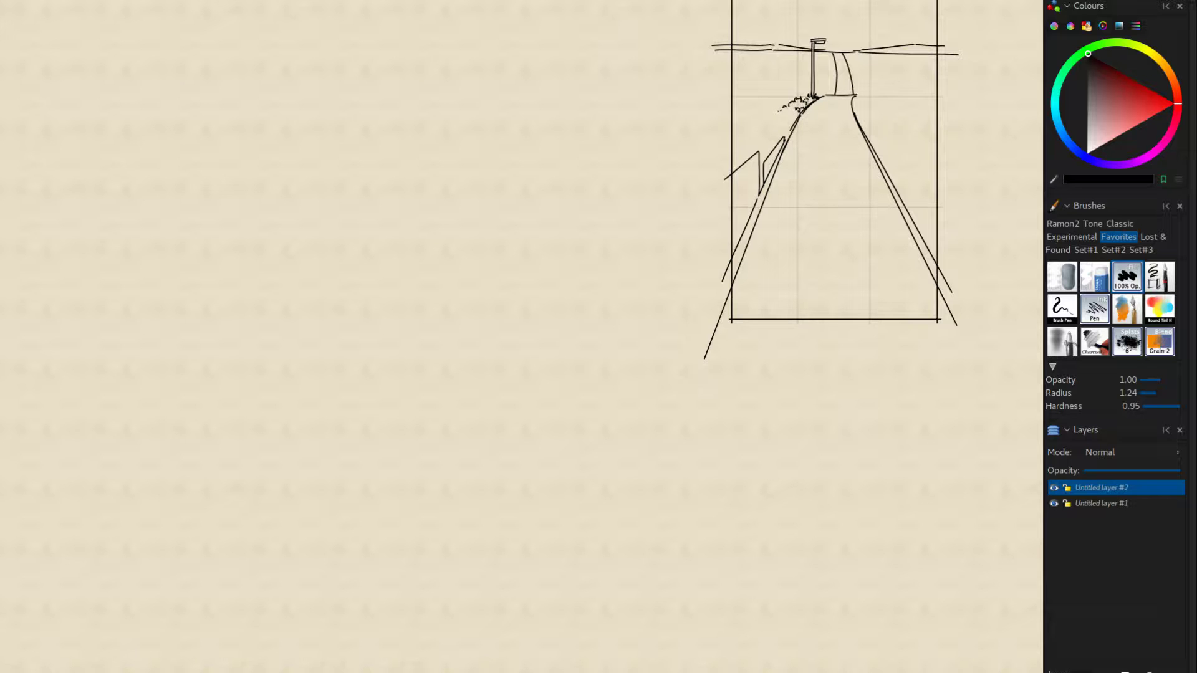
{"action": "left_click_drag", "start_coordinate": [801, 109], "coordinate": [811, 103]}
Step: Extend the bush with scribbled foliage and dark grass strokes down the road's left edge to the wall
{"action": "mouse_move", "coordinate": [797, 114]}
{"action": "left_mouse_down"}
{"action": "mouse_move", "coordinate": [770, 124]}
{"action": "mouse_move", "coordinate": [788, 126]}
{"action": "left_mouse_up"}
{"action": "left_click_drag", "start_coordinate": [788, 123], "coordinate": [789, 129]}
{"action": "key", "text": "ctrl+z"}
{"action": "key", "text": "ctrl+z"}
{"action": "left_click_drag", "start_coordinate": [791, 126], "coordinate": [784, 133]}
{"action": "left_click_drag", "start_coordinate": [784, 127], "coordinate": [788, 133]}
{"action": "left_click_drag", "start_coordinate": [793, 131], "coordinate": [780, 145]}
Step: Draw horizontal edges extending left from the near and far corners of the left wall's top
{"action": "mouse_move", "coordinate": [804, 131]}
{"action": "left_mouse_down"}
{"action": "mouse_move", "coordinate": [853, 118]}
{"action": "mouse_move", "coordinate": [732, 138]}
{"action": "left_mouse_up"}
{"action": "key", "text": "ctrl+z"}
{"action": "left_click_drag", "start_coordinate": [675, 168], "coordinate": [584, 179]}
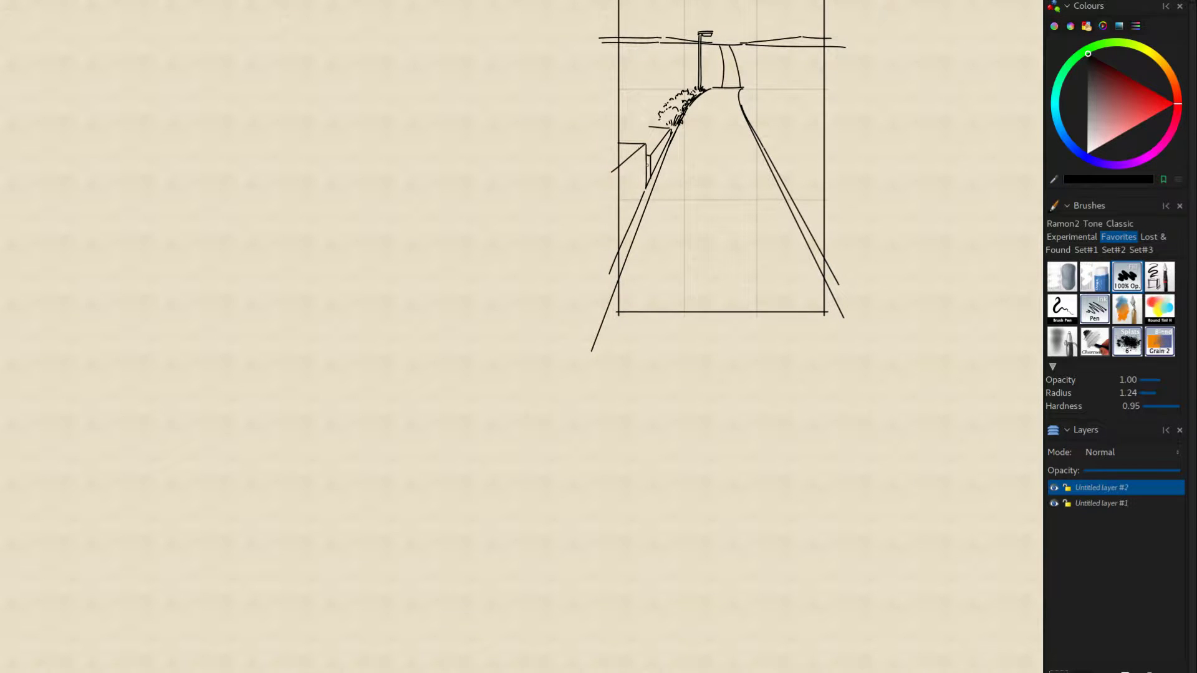
{"action": "left_click_drag", "start_coordinate": [717, 104], "coordinate": [813, 61]}
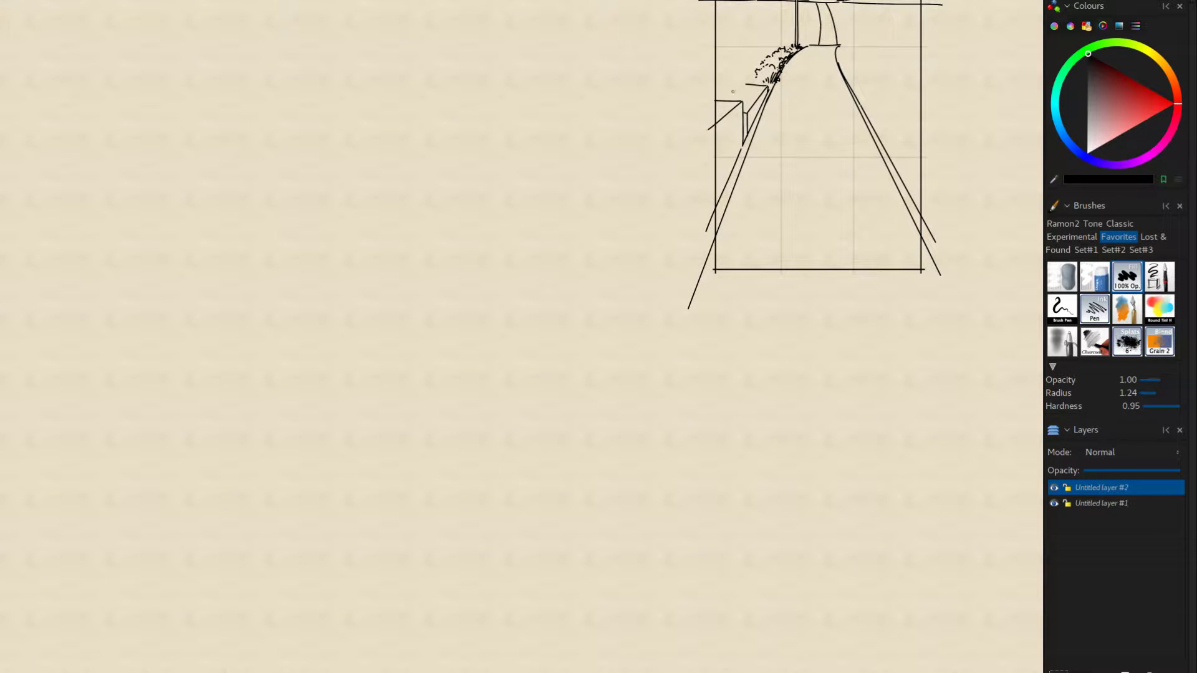
{"action": "left_click_drag", "start_coordinate": [678, 144], "coordinate": [757, 187]}
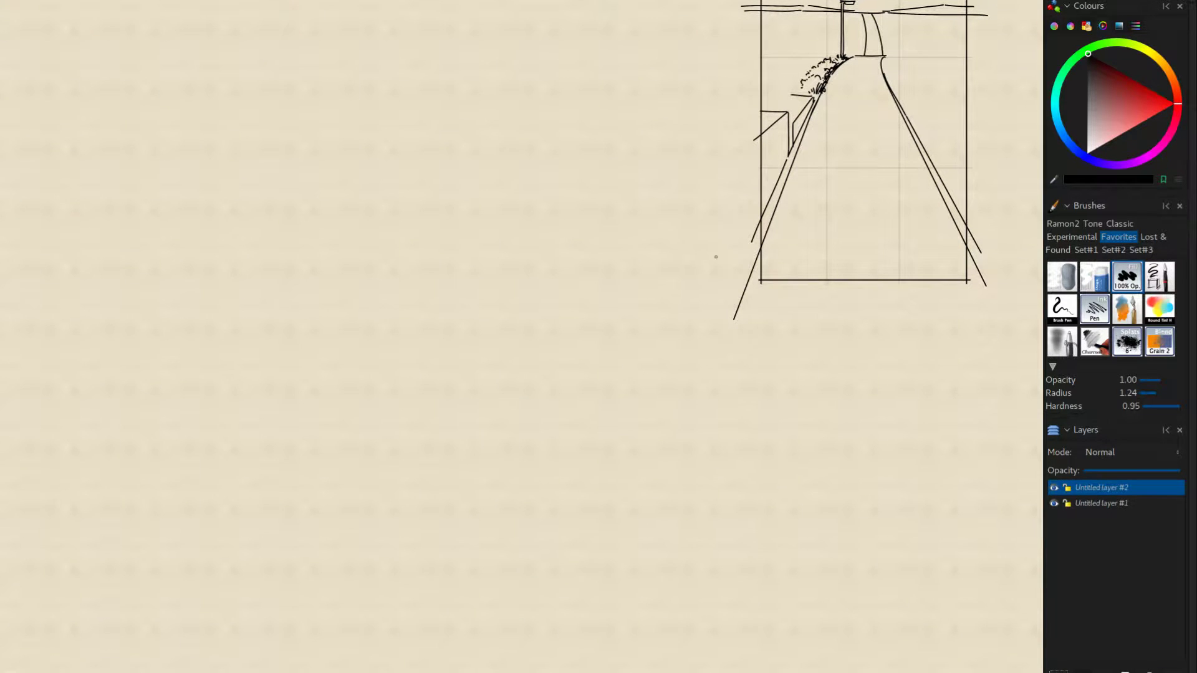
{"action": "left_click_drag", "start_coordinate": [716, 256], "coordinate": [734, 261]}
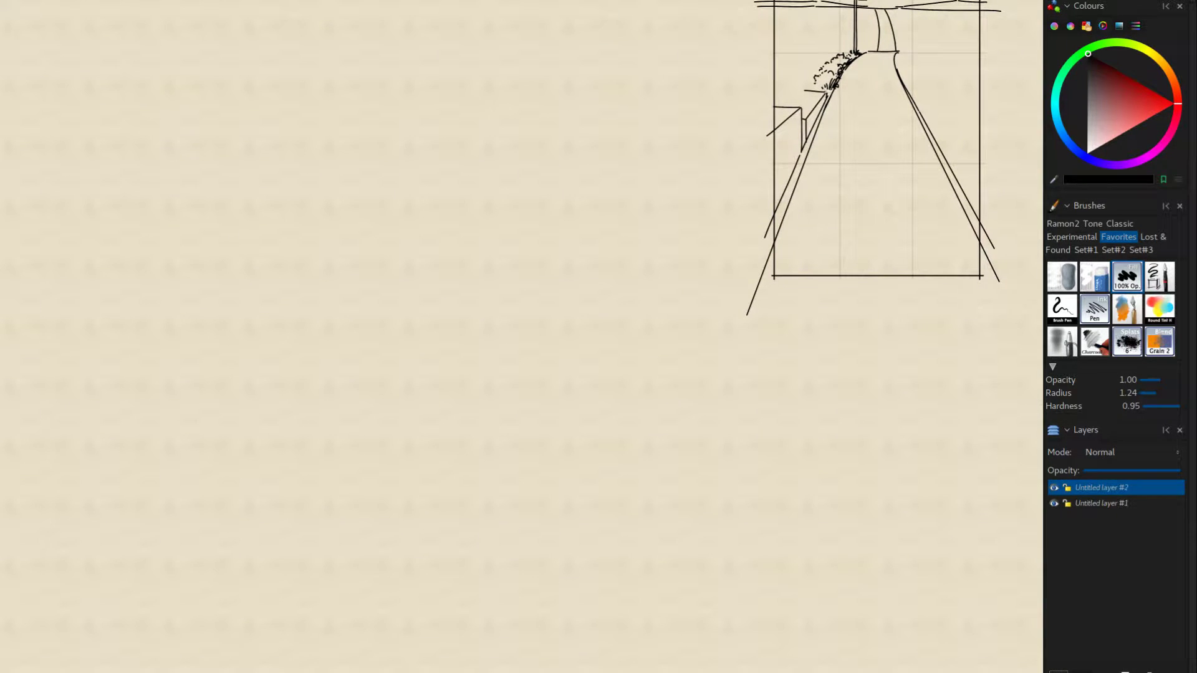
Step: Redraw the left wall's far top edge and slant its outer end down past the frame's left side
{"action": "key", "text": "ctrl+z"}
{"action": "mouse_move", "coordinate": [826, 93]}
{"action": "left_mouse_down"}
{"action": "mouse_move", "coordinate": [789, 92]}
{"action": "mouse_move", "coordinate": [772, 109]}
{"action": "mouse_move", "coordinate": [784, 108]}
{"action": "mouse_move", "coordinate": [680, 127]}
{"action": "mouse_move", "coordinate": [586, 164]}
{"action": "mouse_move", "coordinate": [616, 181]}
{"action": "mouse_move", "coordinate": [669, 148]}
{"action": "left_mouse_up"}
{"action": "key", "text": "ctrl+z"}
{"action": "key", "text": "ctrl+z"}
{"action": "key", "text": "ctrl+z"}
{"action": "key", "text": "ctrl+z"}
{"action": "key", "text": "ctrl+z"}
{"action": "key", "text": "ctrl+z"}
{"action": "key", "text": "ctrl+z"}
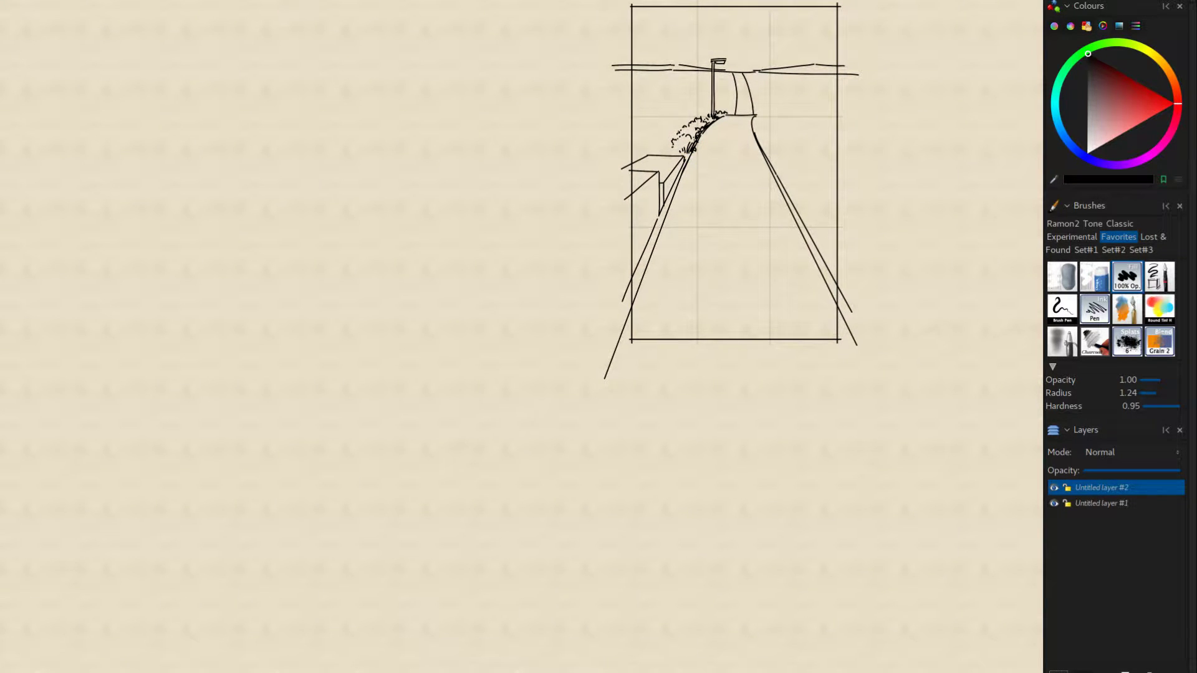
{"action": "mouse_move", "coordinate": [711, 110]}
{"action": "left_mouse_down"}
{"action": "mouse_move", "coordinate": [705, 117]}
{"action": "mouse_move", "coordinate": [753, 116]}
{"action": "mouse_move", "coordinate": [760, 90]}
{"action": "left_mouse_up"}
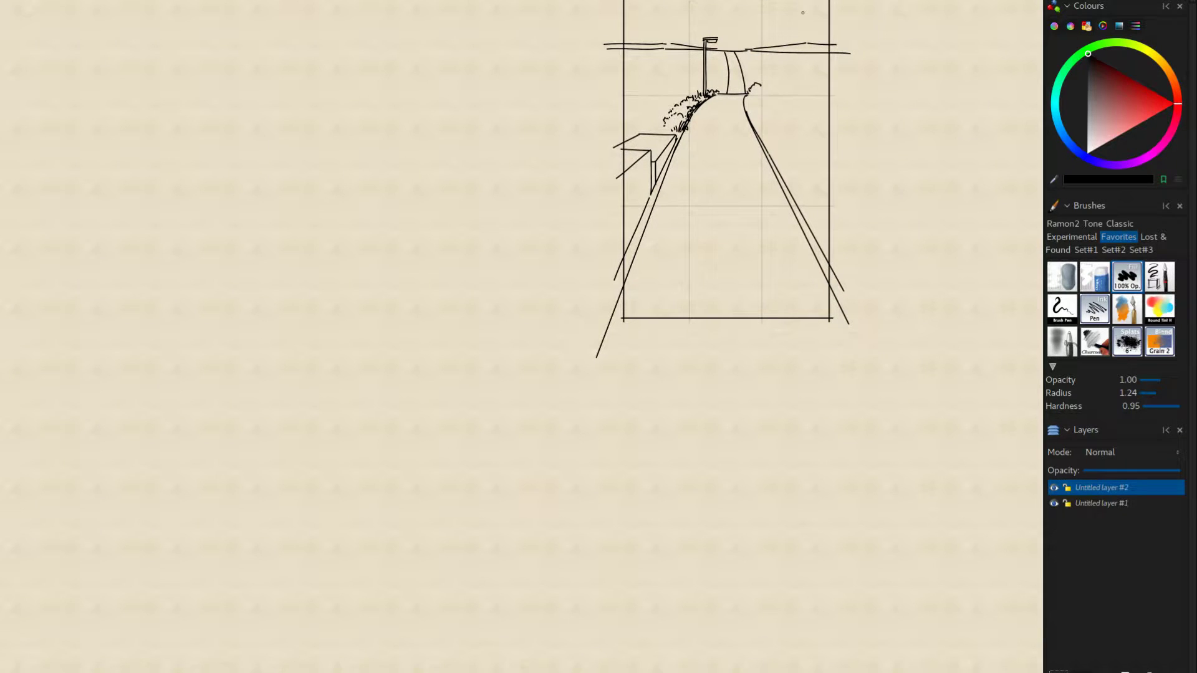
{"action": "key", "text": "ctrl+z"}
{"action": "key", "text": "e"}
{"action": "key", "text": "e"}
{"action": "left_click_drag", "start_coordinate": [752, 89], "coordinate": [745, 93]}
{"action": "mouse_move", "coordinate": [756, 90]}
{"action": "left_mouse_down"}
{"action": "mouse_move", "coordinate": [730, 75]}
{"action": "mouse_move", "coordinate": [644, 202]}
{"action": "left_mouse_up"}
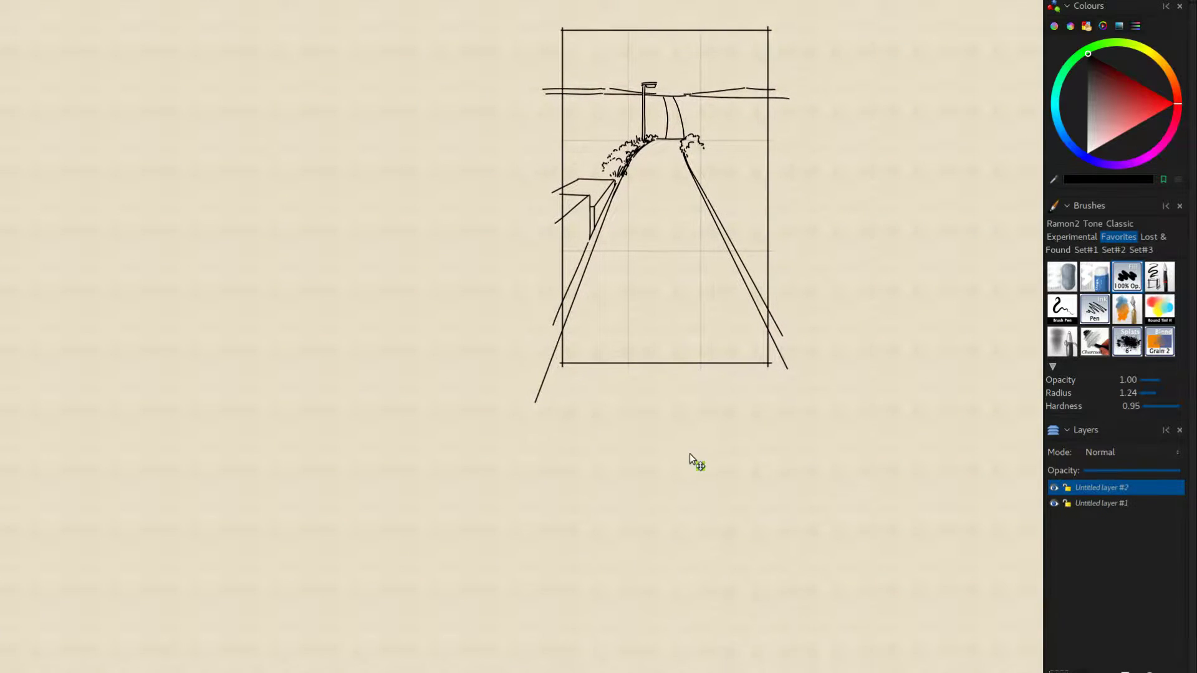
{"action": "mouse_move", "coordinate": [689, 454]}
{"action": "left_mouse_down"}
{"action": "mouse_move", "coordinate": [698, 474]}
{"action": "mouse_move", "coordinate": [744, 447]}
{"action": "left_mouse_up"}
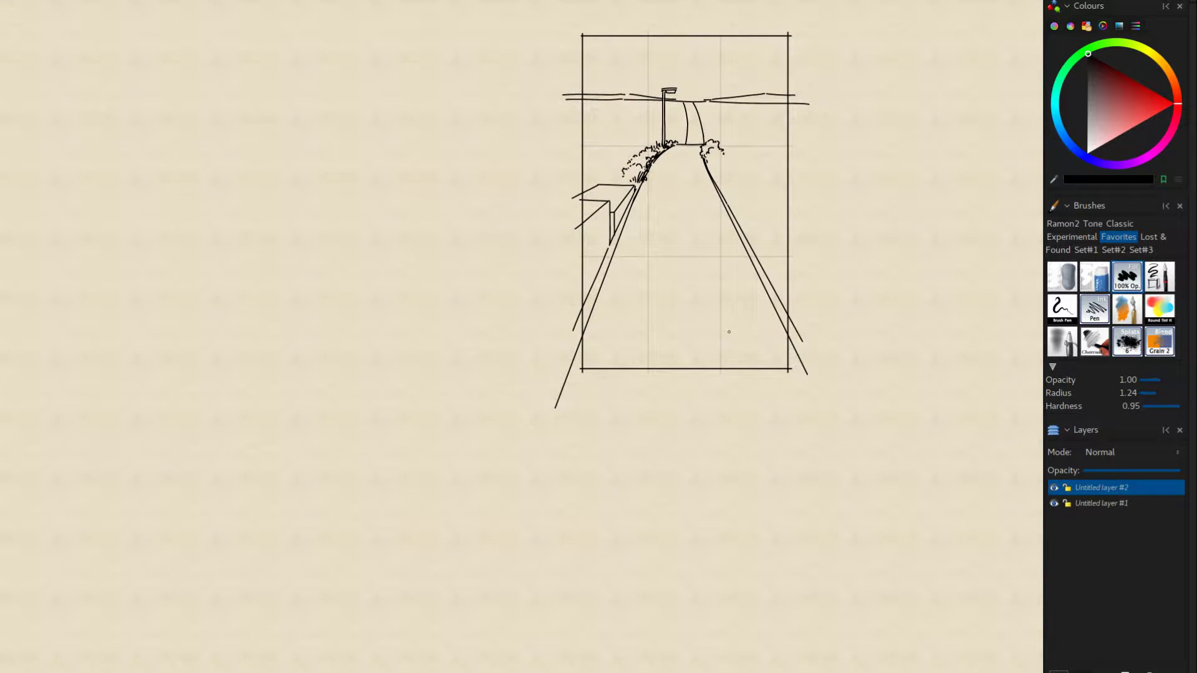
{"action": "left_click_drag", "start_coordinate": [692, 215], "coordinate": [694, 204]}
{"action": "key", "text": "ctrl+z"}
{"action": "key", "text": "ctrl+z"}
{"action": "key", "text": "ctrl+z"}
{"action": "key", "text": "ctrl+z"}
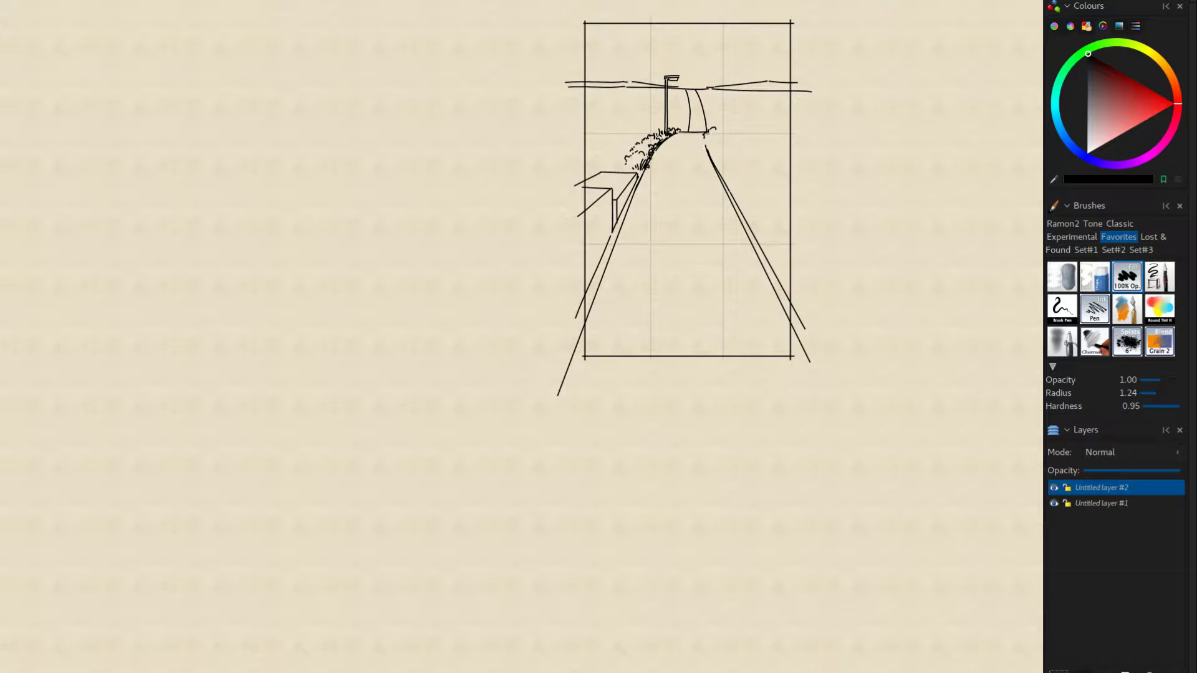
{"action": "left_click_drag", "start_coordinate": [706, 147], "coordinate": [704, 135]}
{"action": "key", "text": "ctrl+z"}
Step: Draw the slanted top edge of a wall on the right side, running down and outward from the road's far end
{"action": "mouse_move", "coordinate": [738, 146]}
{"action": "left_mouse_down"}
{"action": "mouse_move", "coordinate": [789, 133]}
{"action": "mouse_move", "coordinate": [669, 166]}
{"action": "left_mouse_up"}
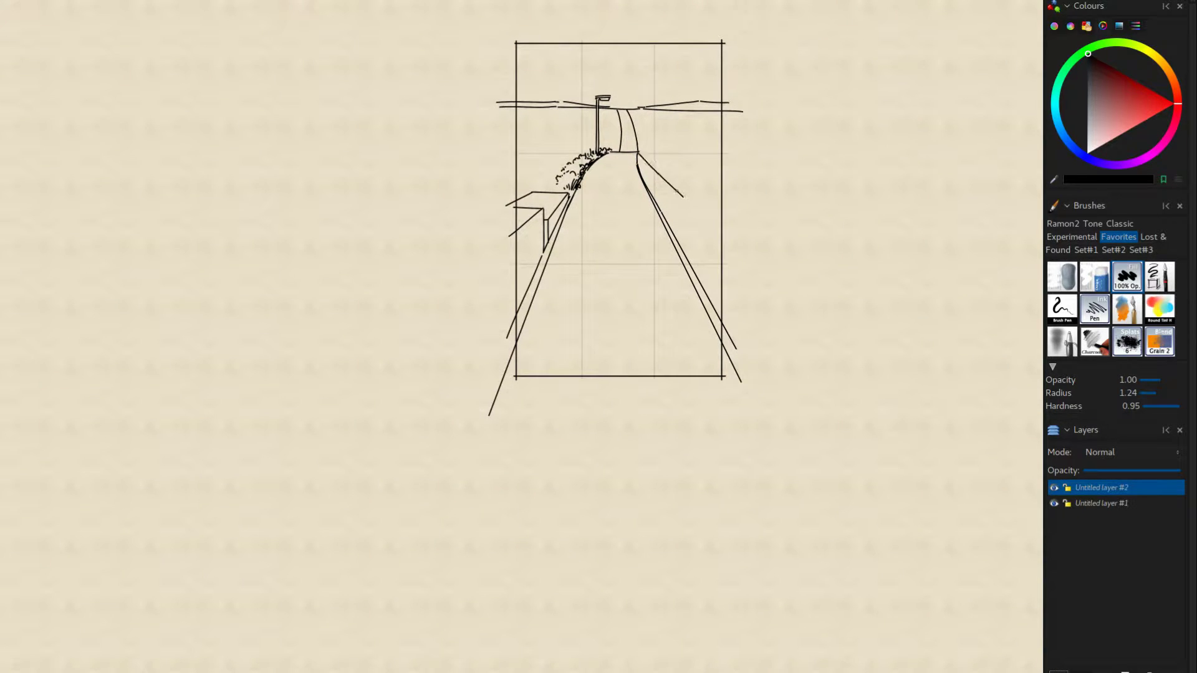
{"action": "mouse_move", "coordinate": [637, 154]}
{"action": "left_mouse_down"}
{"action": "mouse_move", "coordinate": [677, 199]}
{"action": "mouse_move", "coordinate": [673, 166]}
{"action": "mouse_move", "coordinate": [689, 189]}
{"action": "mouse_move", "coordinate": [667, 169]}
{"action": "mouse_move", "coordinate": [686, 188]}
{"action": "mouse_move", "coordinate": [699, 134]}
{"action": "mouse_move", "coordinate": [684, 149]}
{"action": "left_mouse_up"}
{"action": "key", "text": "ctrl+z"}
{"action": "key", "text": "ctrl+z"}
{"action": "key", "text": "ctrl+z"}
{"action": "key", "text": "ctrl+z"}
{"action": "key", "text": "ctrl+z"}
{"action": "key", "text": "ctrl+z"}
{"action": "left_click_drag", "start_coordinate": [658, 106], "coordinate": [694, 165]}
{"action": "key", "text": "ctrl+z"}
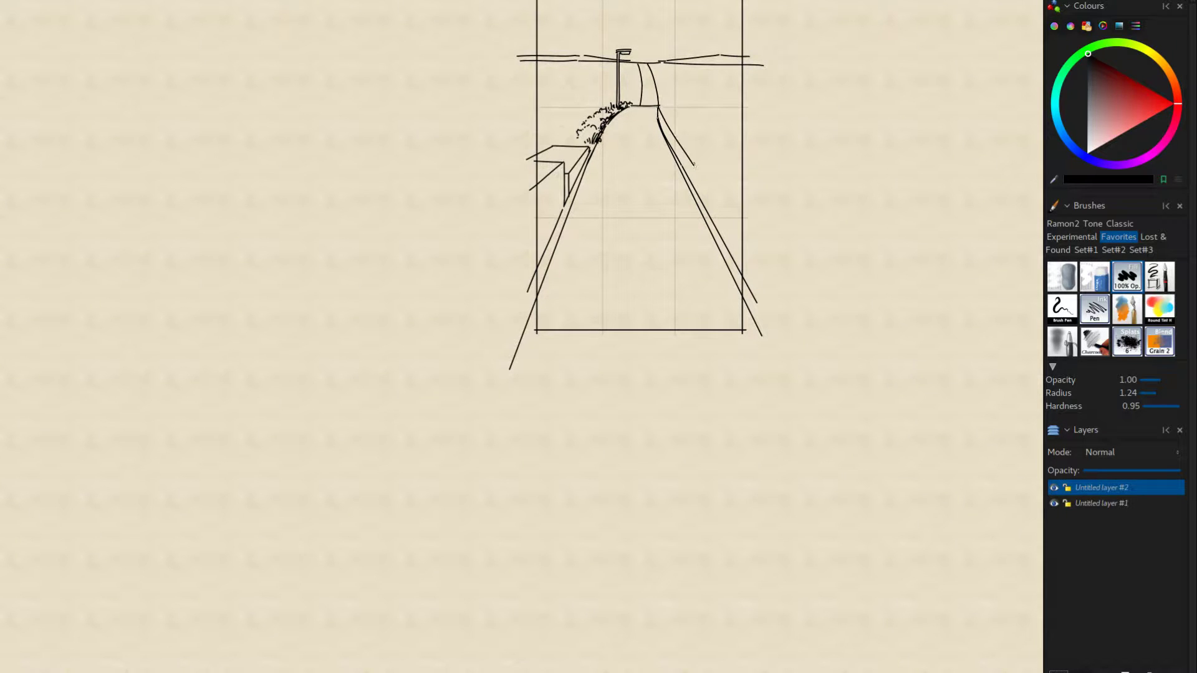
{"action": "key", "text": "ctrl+z"}
{"action": "left_click_drag", "start_coordinate": [659, 107], "coordinate": [695, 165]}
Step: Sketch a small leafy bush at the right of the road's far end, just above the start of the wall
{"action": "mouse_move", "coordinate": [658, 107]}
{"action": "left_mouse_down"}
{"action": "mouse_move", "coordinate": [658, 118]}
{"action": "mouse_move", "coordinate": [672, 90]}
{"action": "left_mouse_up"}
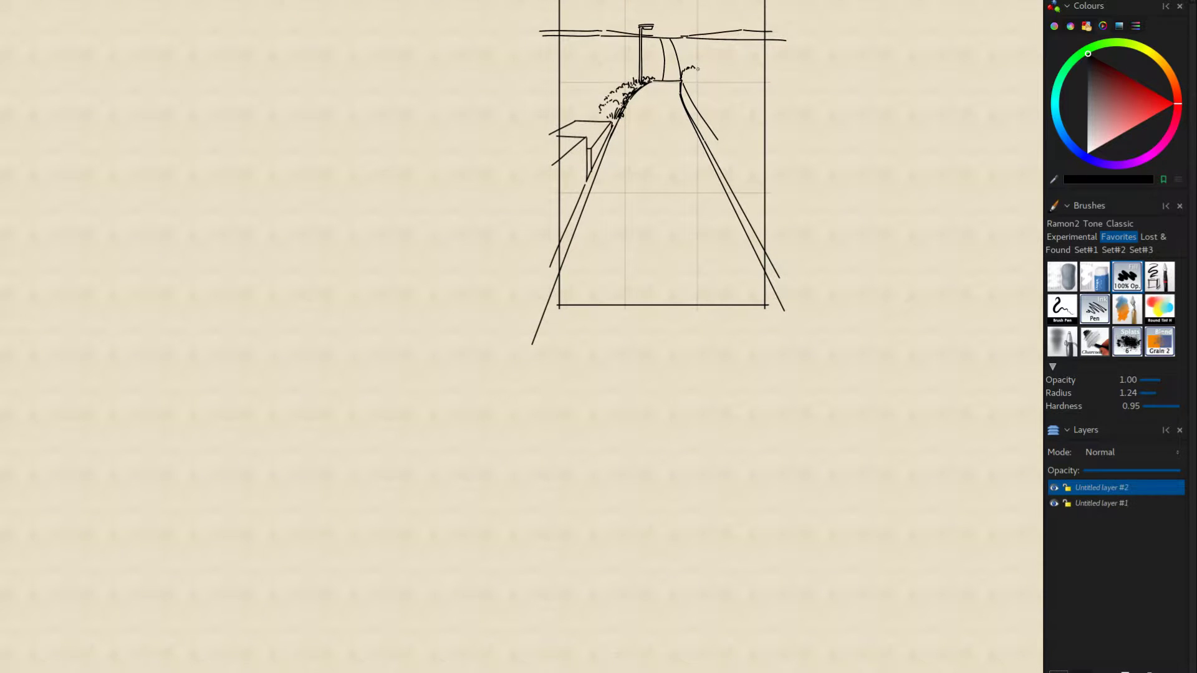
{"action": "left_click_drag", "start_coordinate": [697, 68], "coordinate": [707, 74]}
{"action": "mouse_move", "coordinate": [676, 119]}
{"action": "left_mouse_down"}
{"action": "mouse_move", "coordinate": [670, 129]}
{"action": "mouse_move", "coordinate": [654, 114]}
{"action": "mouse_move", "coordinate": [696, 153]}
{"action": "left_mouse_up"}
{"action": "key", "text": "ctrl+z"}
{"action": "key", "text": "ctrl+z"}
Step: Draw the right wall's vertical corner, dropping from the end of its slanted top edge to the road line
{"action": "mouse_move", "coordinate": [710, 119]}
{"action": "left_mouse_down"}
{"action": "mouse_move", "coordinate": [774, 93]}
{"action": "mouse_move", "coordinate": [761, 135]}
{"action": "left_mouse_up"}
{"action": "key", "text": "ctrl+z"}
{"action": "key", "text": "ctrl+z"}
{"action": "key", "text": "ctrl+z"}
{"action": "key", "text": "ctrl+z"}
{"action": "key", "text": "ctrl+z"}
{"action": "key", "text": "ctrl+z"}
{"action": "key", "text": "ctrl+z"}
{"action": "key", "text": "ctrl+z"}
{"action": "key", "text": "ctrl+z"}
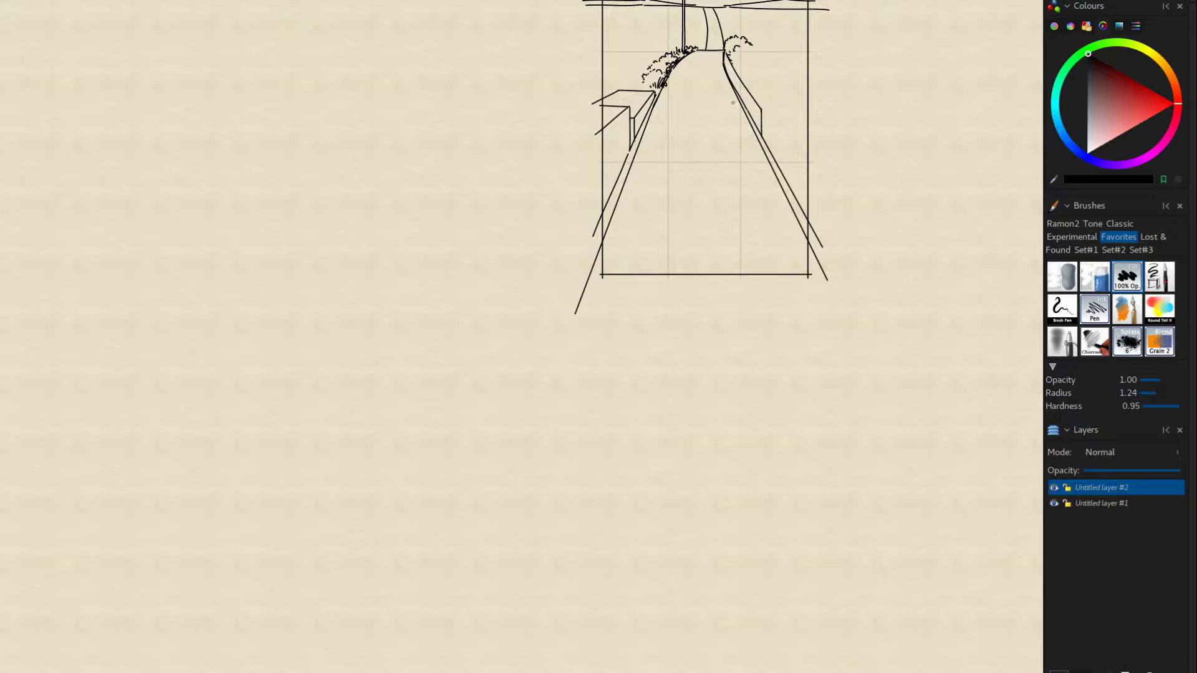
Step: Add short horizontal edges extending right from the upper and lower ends of the right wall's corner
{"action": "mouse_move", "coordinate": [729, 187]}
{"action": "left_mouse_down"}
{"action": "mouse_move", "coordinate": [574, 237]}
{"action": "mouse_move", "coordinate": [743, 195]}
{"action": "left_mouse_up"}
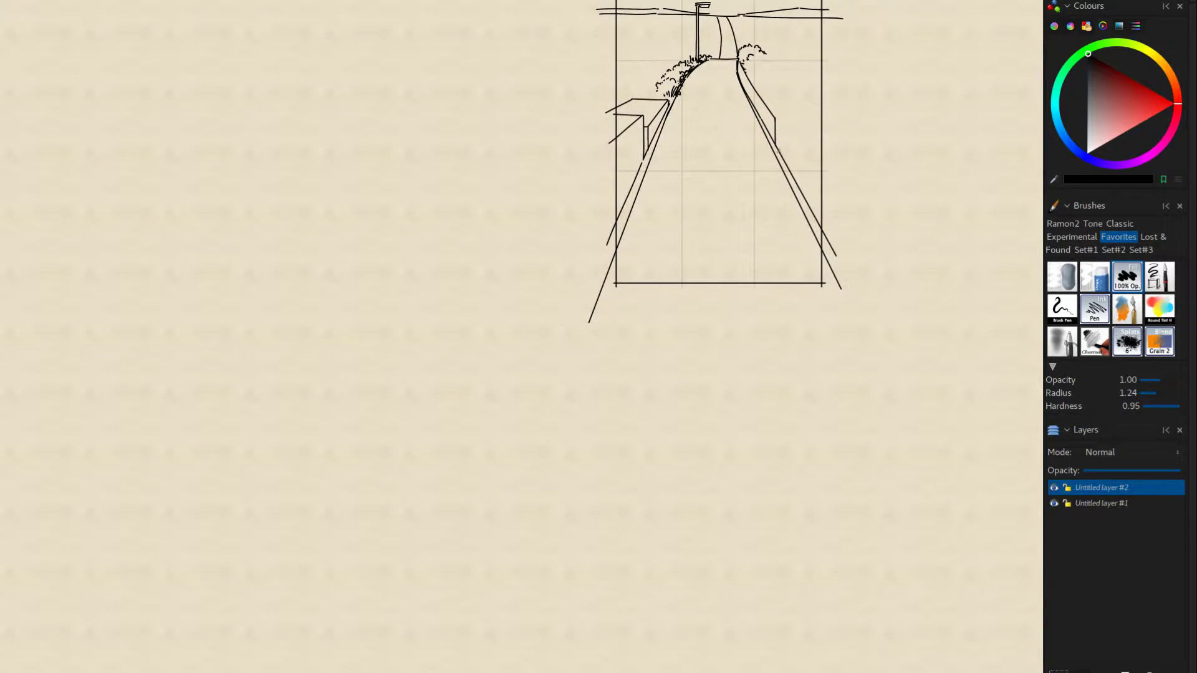
{"action": "mouse_move", "coordinate": [776, 144]}
{"action": "left_mouse_down"}
{"action": "mouse_move", "coordinate": [793, 146]}
{"action": "mouse_move", "coordinate": [800, 119]}
{"action": "mouse_move", "coordinate": [687, 122]}
{"action": "mouse_move", "coordinate": [748, 96]}
{"action": "mouse_move", "coordinate": [696, 106]}
{"action": "left_mouse_up"}
{"action": "key", "text": "e"}
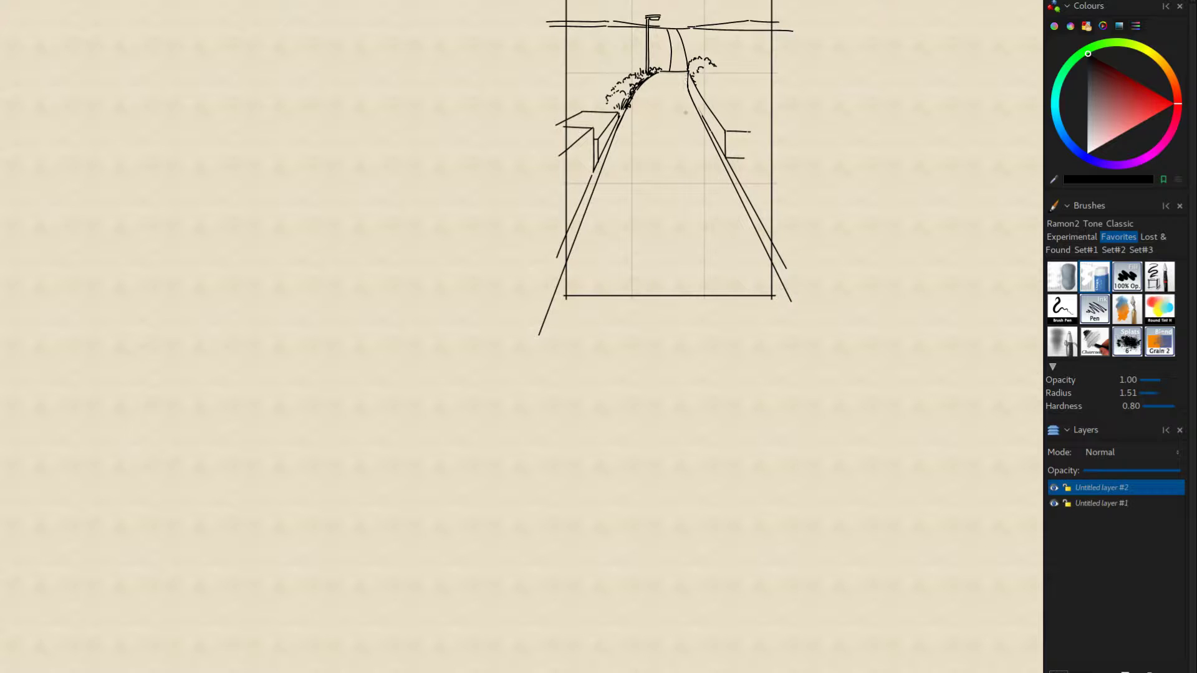
{"action": "key", "text": "e"}
{"action": "left_click_drag", "start_coordinate": [690, 91], "coordinate": [695, 102]}
{"action": "key", "text": "ctrl+z"}
Step: Try to sketch a large leafy bush above the right wall, with foliage strokes inside it and along the wall's slanted edge
{"action": "mouse_move", "coordinate": [719, 66]}
{"action": "left_mouse_down"}
{"action": "mouse_move", "coordinate": [713, 73]}
{"action": "mouse_move", "coordinate": [740, 88]}
{"action": "mouse_move", "coordinate": [707, 90]}
{"action": "mouse_move", "coordinate": [751, 85]}
{"action": "mouse_move", "coordinate": [757, 102]}
{"action": "mouse_move", "coordinate": [756, 120]}
{"action": "mouse_move", "coordinate": [735, 106]}
{"action": "mouse_move", "coordinate": [721, 115]}
{"action": "left_mouse_up"}
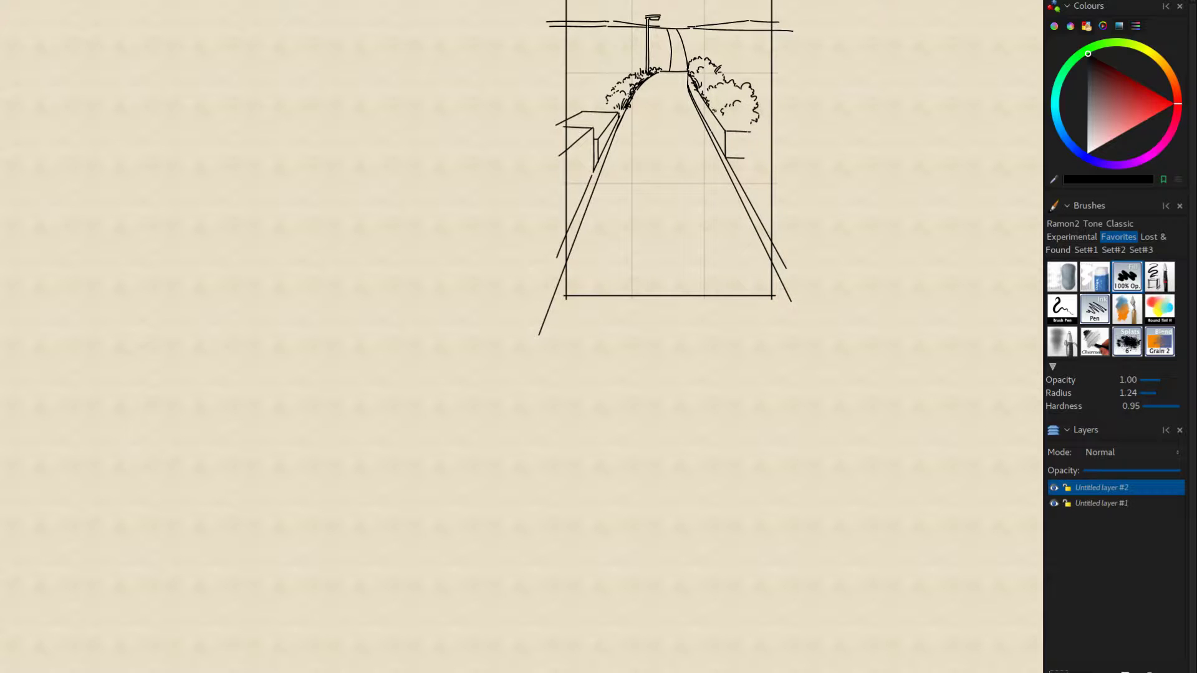
{"action": "left_click_drag", "start_coordinate": [705, 100], "coordinate": [704, 111]}
{"action": "left_click_drag", "start_coordinate": [752, 121], "coordinate": [726, 130]}
{"action": "key", "text": "ctrl+z"}
{"action": "left_click_drag", "start_coordinate": [733, 71], "coordinate": [722, 99]}
{"action": "key", "text": "ctrl+z"}
{"action": "left_click_drag", "start_coordinate": [727, 88], "coordinate": [725, 98]}
Step: Undo the strokes of the large bush above the right wall
{"action": "mouse_move", "coordinate": [677, 264]}
{"action": "left_mouse_down"}
{"action": "mouse_move", "coordinate": [649, 246]}
{"action": "mouse_move", "coordinate": [748, 425]}
{"action": "mouse_move", "coordinate": [750, 459]}
{"action": "left_mouse_up"}
{"action": "key", "text": "ctrl+z"}
{"action": "key", "text": "ctrl+z"}
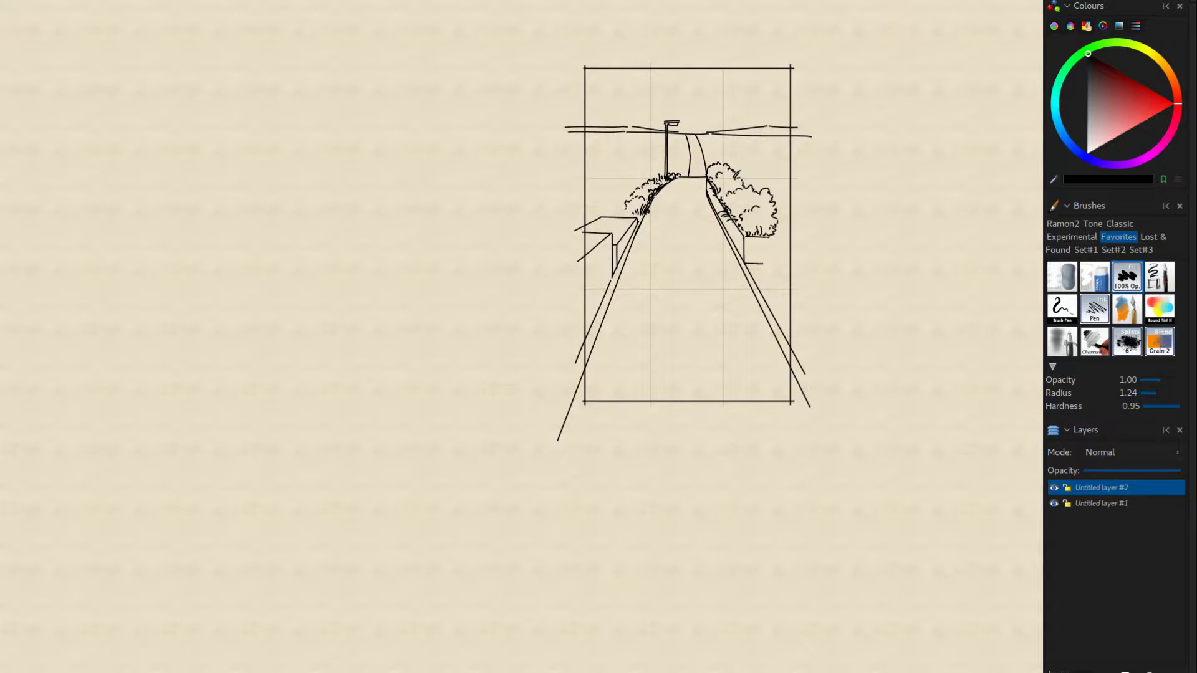
{"action": "key", "text": "ctrl+z"}
{"action": "key", "text": "ctrl+z"}
{"action": "key", "text": "ctrl+z"}
{"action": "key", "text": "ctrl+z"}
{"action": "key", "text": "ctrl+z"}
{"action": "key", "text": "ctrl+z"}
{"action": "key", "text": "ctrl+z"}
{"action": "key", "text": "ctrl+z"}
{"action": "key", "text": "ctrl+z"}
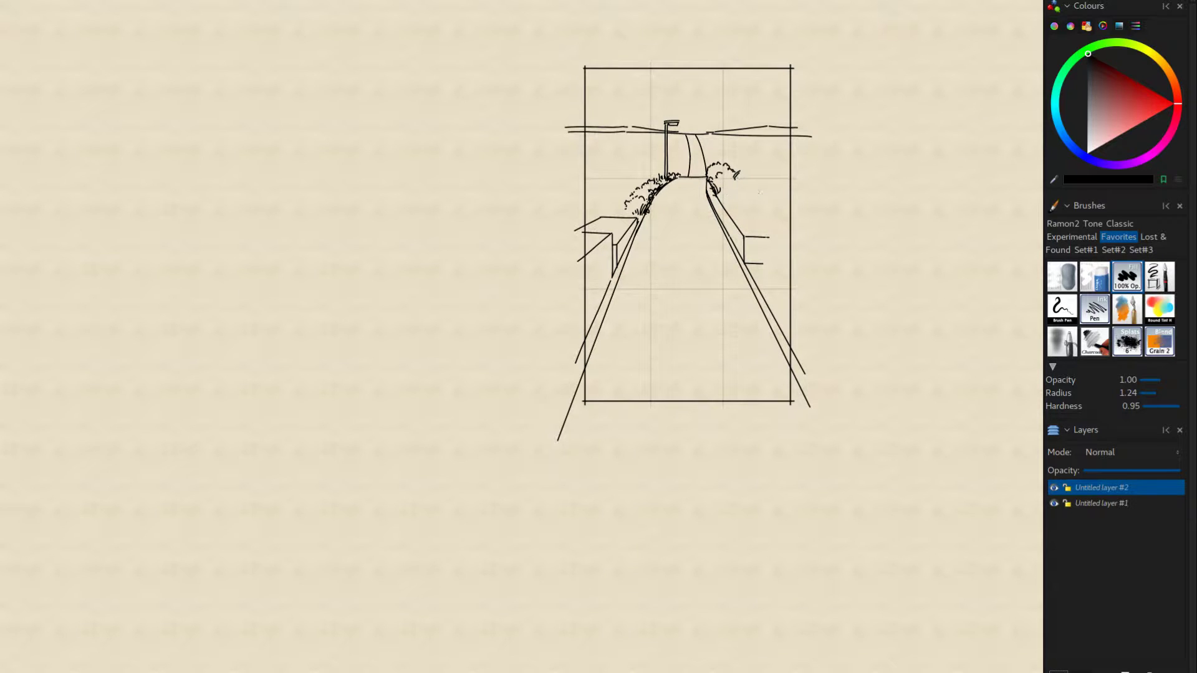
Step: Undo and erase the right wall and the small bush at its far end, keeping the straight road lines below
{"action": "key", "text": "ctrl+z"}
{"action": "key", "text": "ctrl+z"}
{"action": "key", "text": "ctrl+z"}
{"action": "key", "text": "ctrl+z"}
{"action": "key", "text": "ctrl+z"}
{"action": "key", "text": "ctrl+z"}
{"action": "key", "text": "e"}
{"action": "mouse_move", "coordinate": [734, 171]}
{"action": "left_mouse_down"}
{"action": "mouse_move", "coordinate": [713, 156]}
{"action": "mouse_move", "coordinate": [720, 186]}
{"action": "mouse_move", "coordinate": [710, 185]}
{"action": "mouse_move", "coordinate": [748, 246]}
{"action": "left_mouse_up"}
{"action": "key", "text": "f"}
{"action": "key", "text": "f"}
{"action": "key", "text": "d"}
{"action": "left_click_drag", "start_coordinate": [705, 186], "coordinate": [707, 184]}
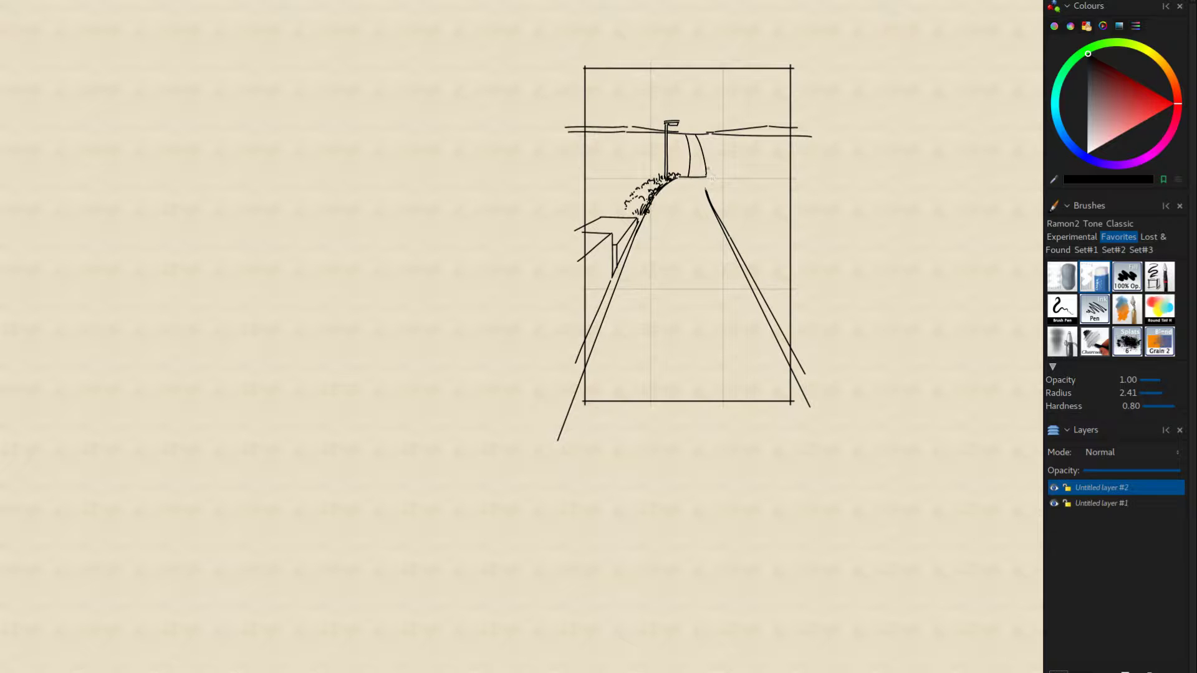
Step: Erase the upper part of the left inner road line below the bush and redraw it as an uneven edge
{"action": "left_click_drag", "start_coordinate": [678, 276], "coordinate": [737, 254]}
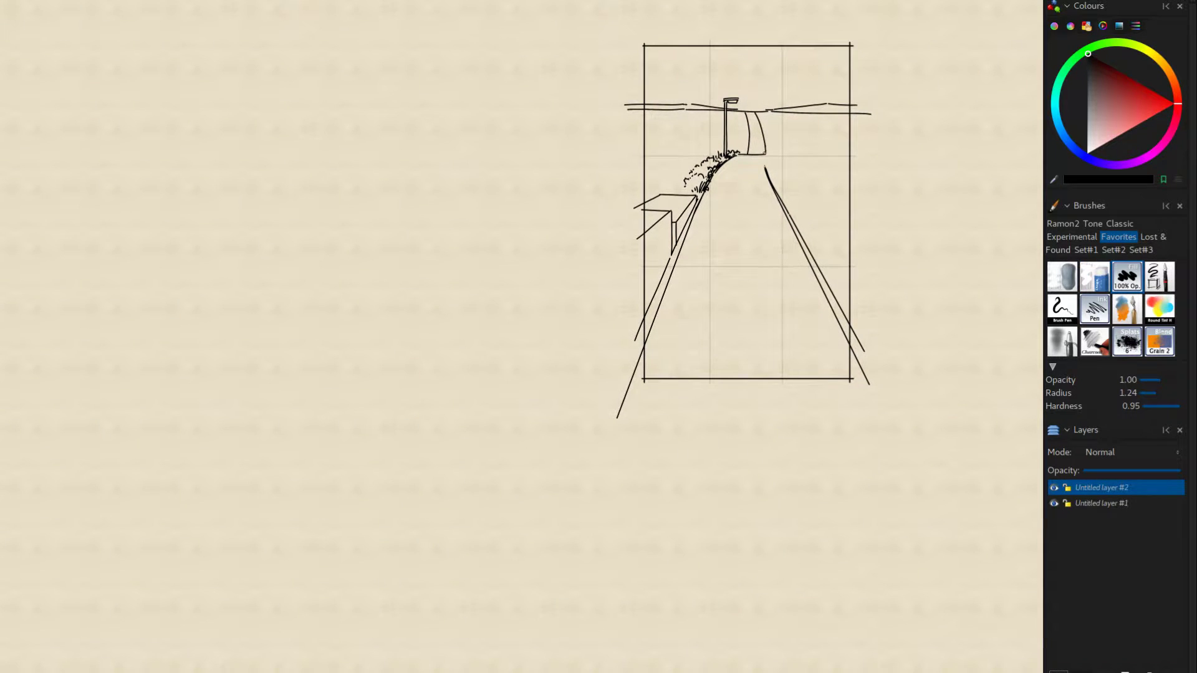
{"action": "left_click_drag", "start_coordinate": [705, 217], "coordinate": [637, 193]}
{"action": "mouse_move", "coordinate": [737, 422]}
{"action": "left_mouse_down"}
{"action": "mouse_move", "coordinate": [790, 458]}
{"action": "mouse_move", "coordinate": [812, 520]}
{"action": "left_mouse_up"}
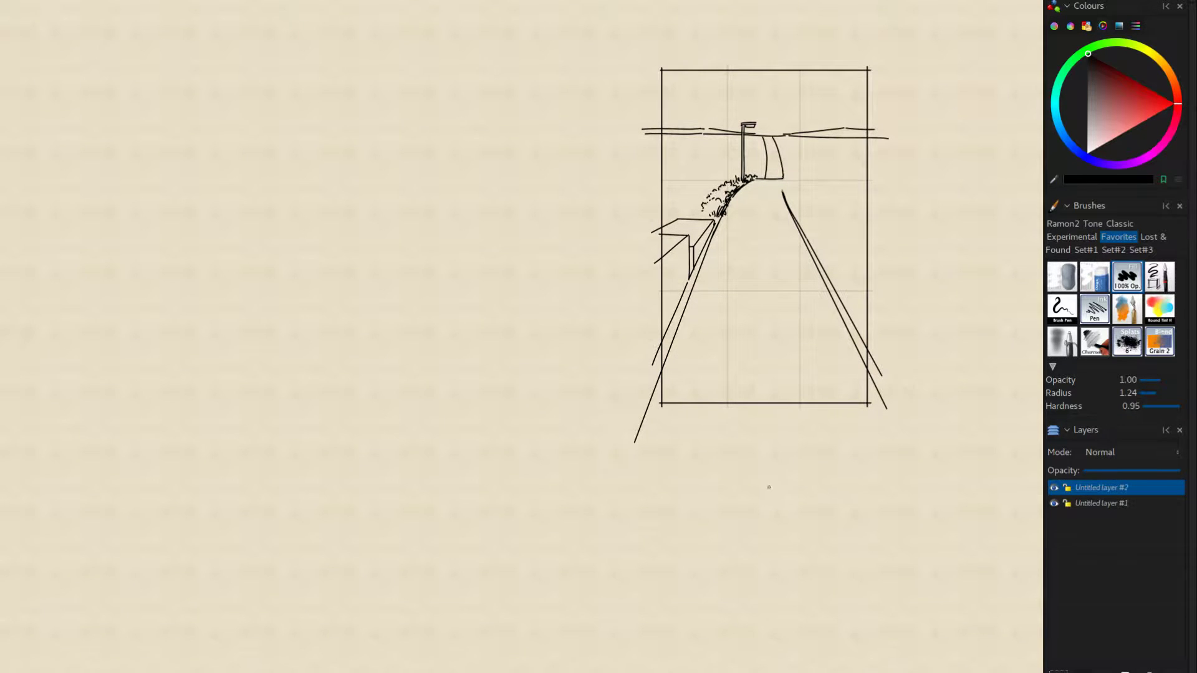
{"action": "left_click_drag", "start_coordinate": [741, 486], "coordinate": [774, 478]}
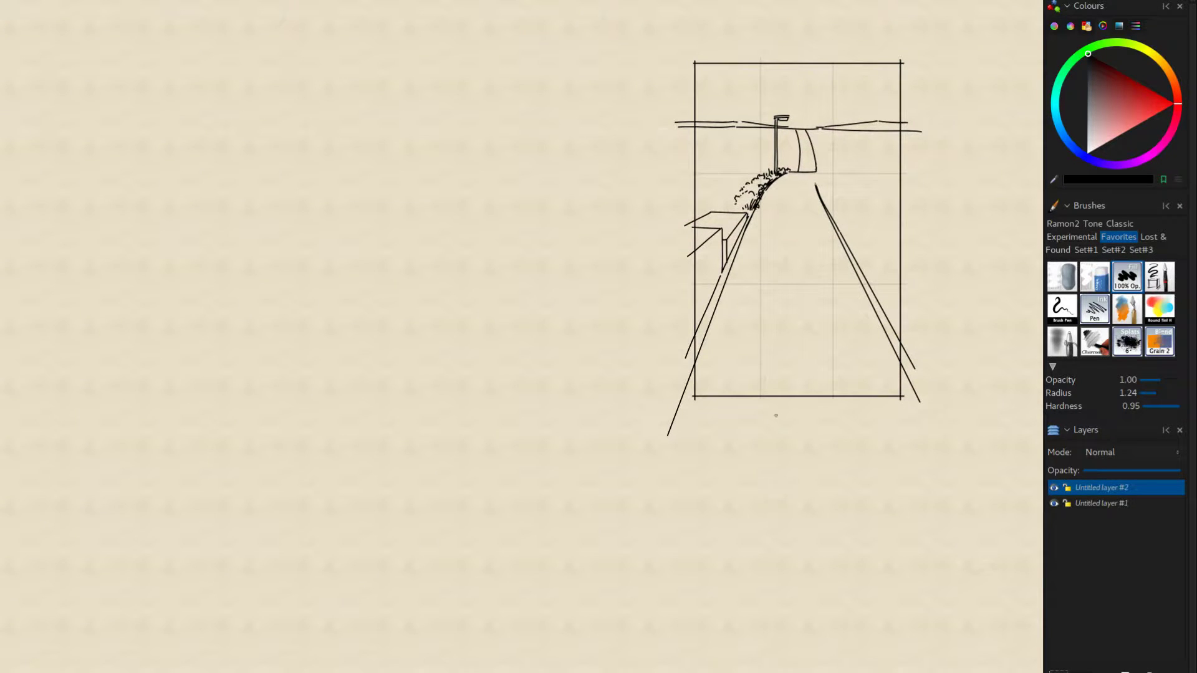
{"action": "left_click_drag", "start_coordinate": [776, 415], "coordinate": [798, 346]}
{"action": "left_click_drag", "start_coordinate": [705, 325], "coordinate": [714, 286]}
{"action": "left_click", "coordinate": [1094, 276]}
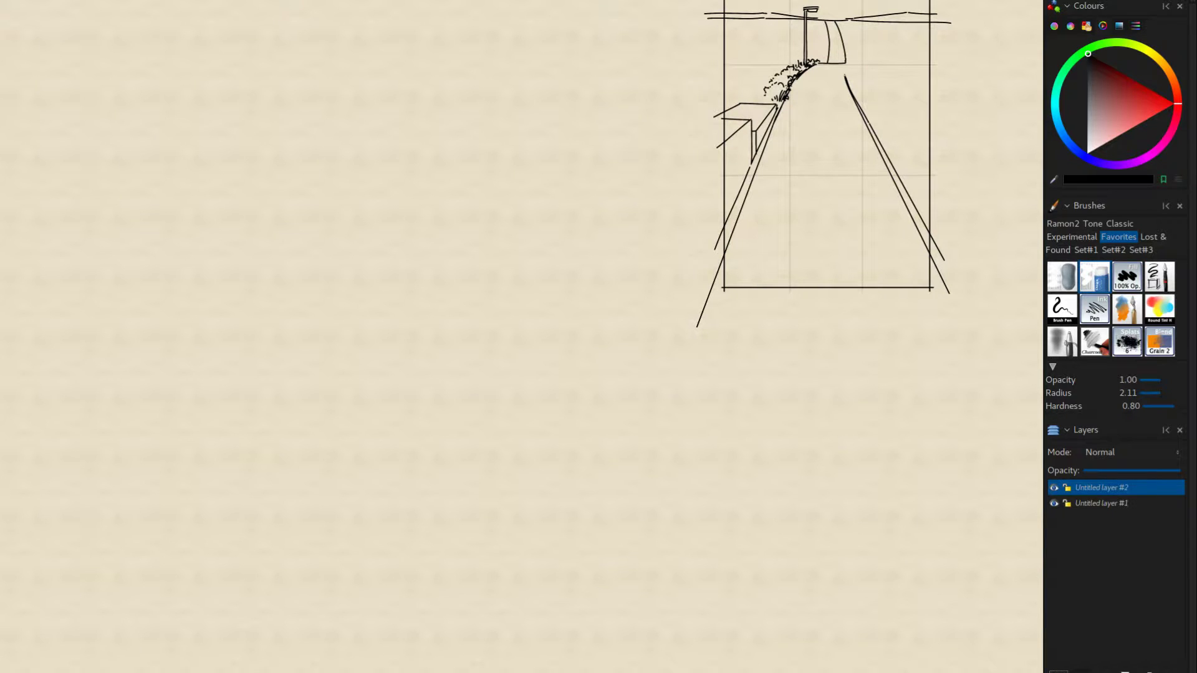
{"action": "key", "text": "e"}
{"action": "mouse_move", "coordinate": [798, 77]}
{"action": "left_mouse_down"}
{"action": "mouse_move", "coordinate": [790, 121]}
{"action": "mouse_move", "coordinate": [776, 114]}
{"action": "mouse_move", "coordinate": [771, 126]}
{"action": "mouse_move", "coordinate": [777, 111]}
{"action": "mouse_move", "coordinate": [771, 122]}
{"action": "left_mouse_up"}
{"action": "key", "text": "e"}
{"action": "key", "text": "1"}
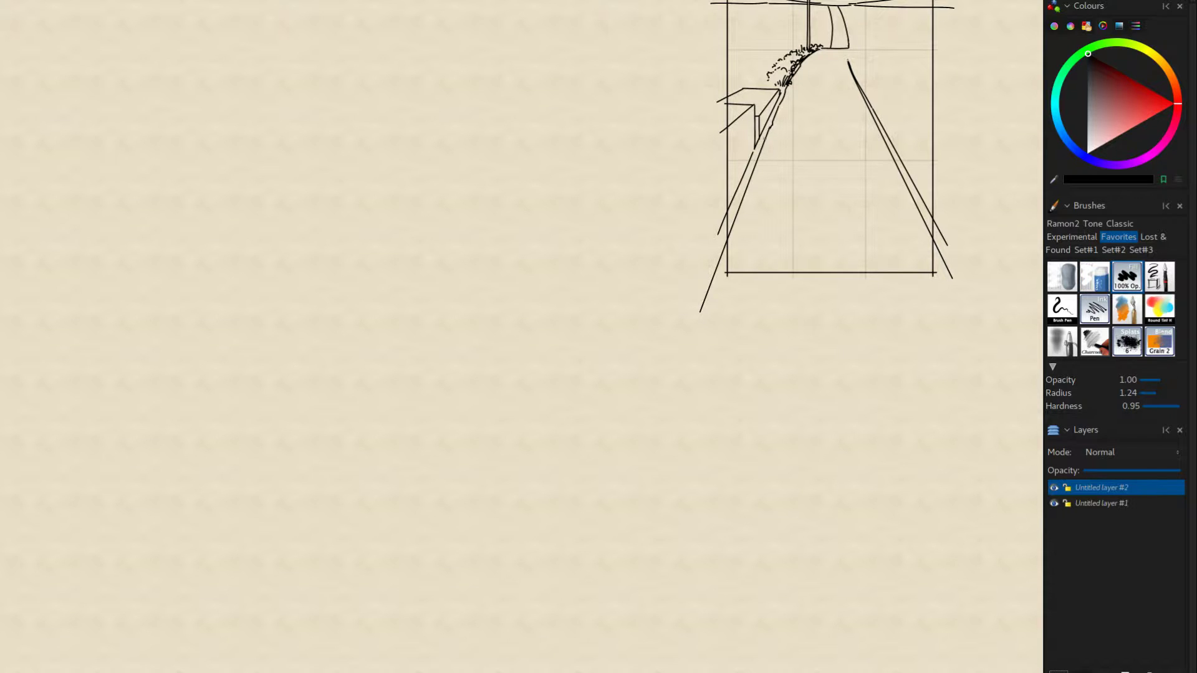
Step: Replace the middle and lower parts of the left inner road line with a jagged edge down to the frame
{"action": "left_click_drag", "start_coordinate": [715, 190], "coordinate": [718, 171]}
{"action": "key", "text": "2"}
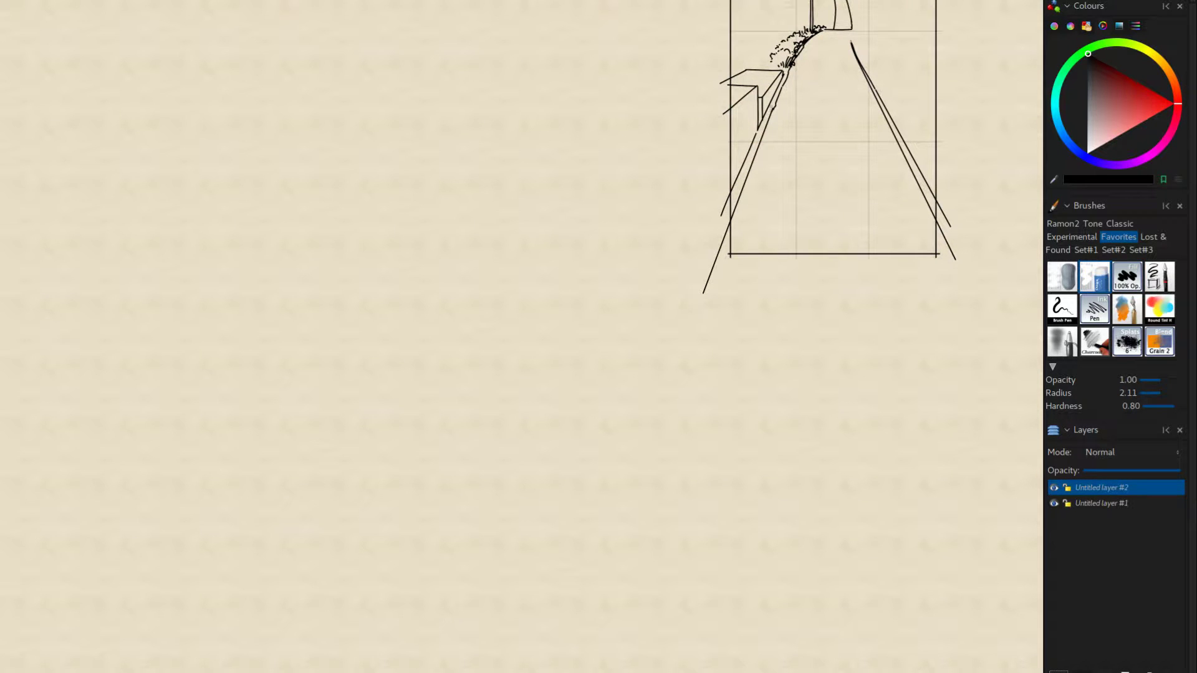
{"action": "left_click_drag", "start_coordinate": [769, 117], "coordinate": [751, 164]}
{"action": "key", "text": "1"}
{"action": "mouse_move", "coordinate": [771, 115]}
{"action": "left_mouse_down"}
{"action": "mouse_move", "coordinate": [745, 181]}
{"action": "mouse_move", "coordinate": [761, 116]}
{"action": "mouse_move", "coordinate": [735, 185]}
{"action": "left_mouse_up"}
{"action": "key", "text": "e"}
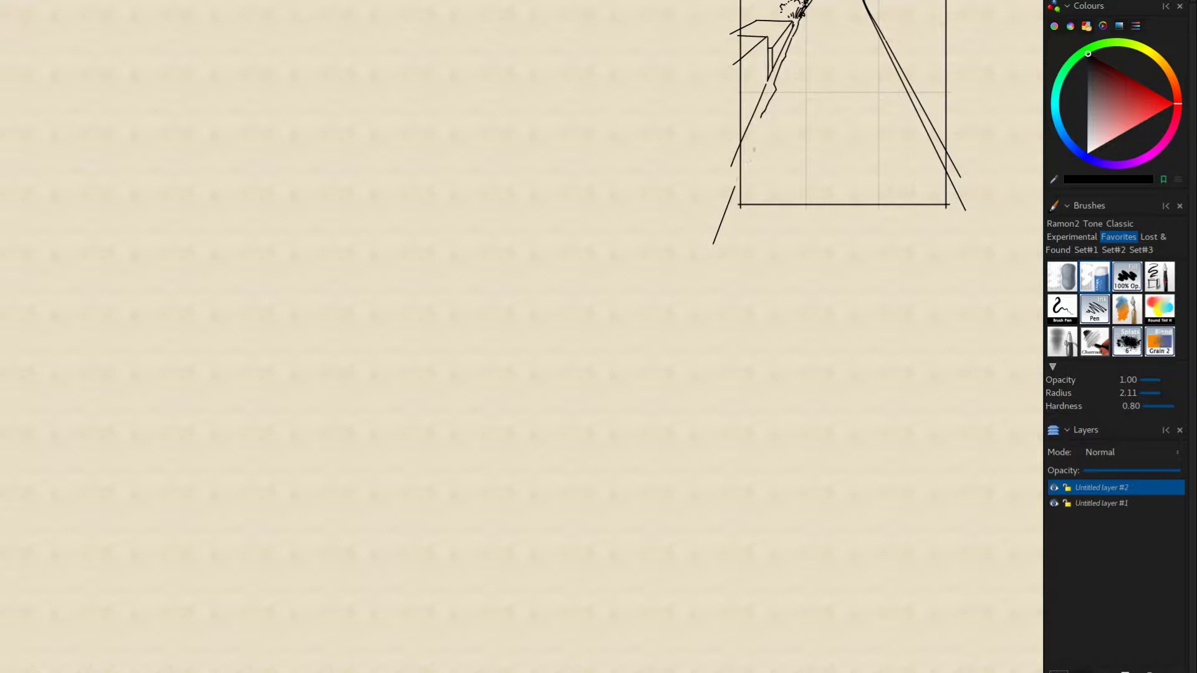
{"action": "key", "text": "e"}
{"action": "mouse_move", "coordinate": [762, 116]}
{"action": "left_mouse_down"}
{"action": "mouse_move", "coordinate": [751, 148]}
{"action": "mouse_move", "coordinate": [759, 118]}
{"action": "mouse_move", "coordinate": [732, 188]}
{"action": "mouse_move", "coordinate": [745, 166]}
{"action": "mouse_move", "coordinate": [647, 261]}
{"action": "left_mouse_up"}
{"action": "key", "text": "ctrl+z"}
{"action": "key", "text": "ctrl+z"}
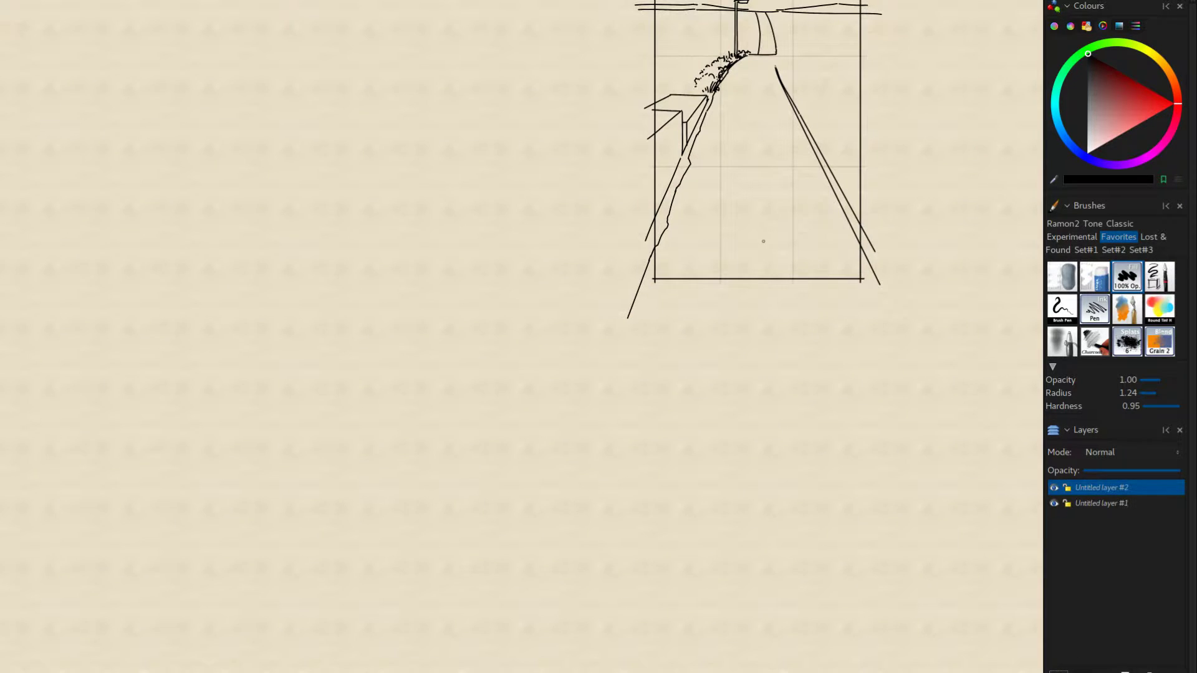
Step: Erase the upper and middle parts of the right inner road line and redraw them as a jagged edge
{"action": "key", "text": "e"}
{"action": "left_click_drag", "start_coordinate": [802, 127], "coordinate": [775, 67]}
{"action": "key", "text": "e"}
{"action": "left_click_drag", "start_coordinate": [779, 80], "coordinate": [803, 127]}
{"action": "key", "text": "e"}
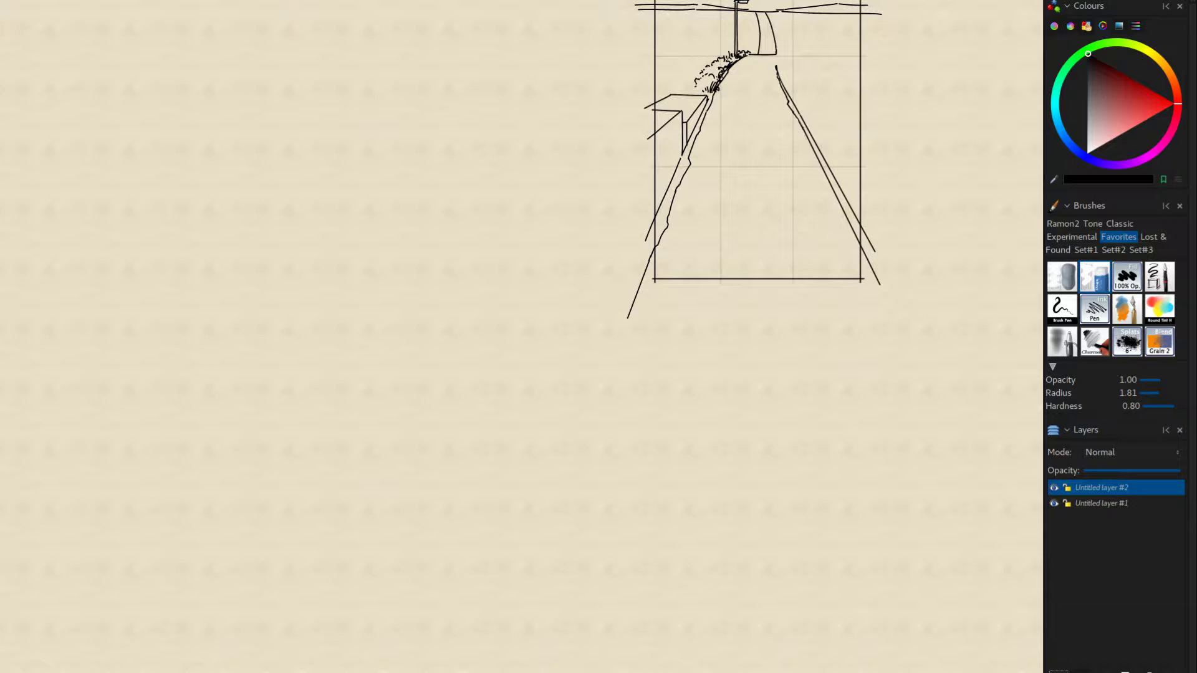
{"action": "mouse_move", "coordinate": [803, 131]}
{"action": "left_mouse_down"}
{"action": "mouse_move", "coordinate": [833, 195]}
{"action": "mouse_move", "coordinate": [824, 174]}
{"action": "left_mouse_up"}
{"action": "key", "text": "e"}
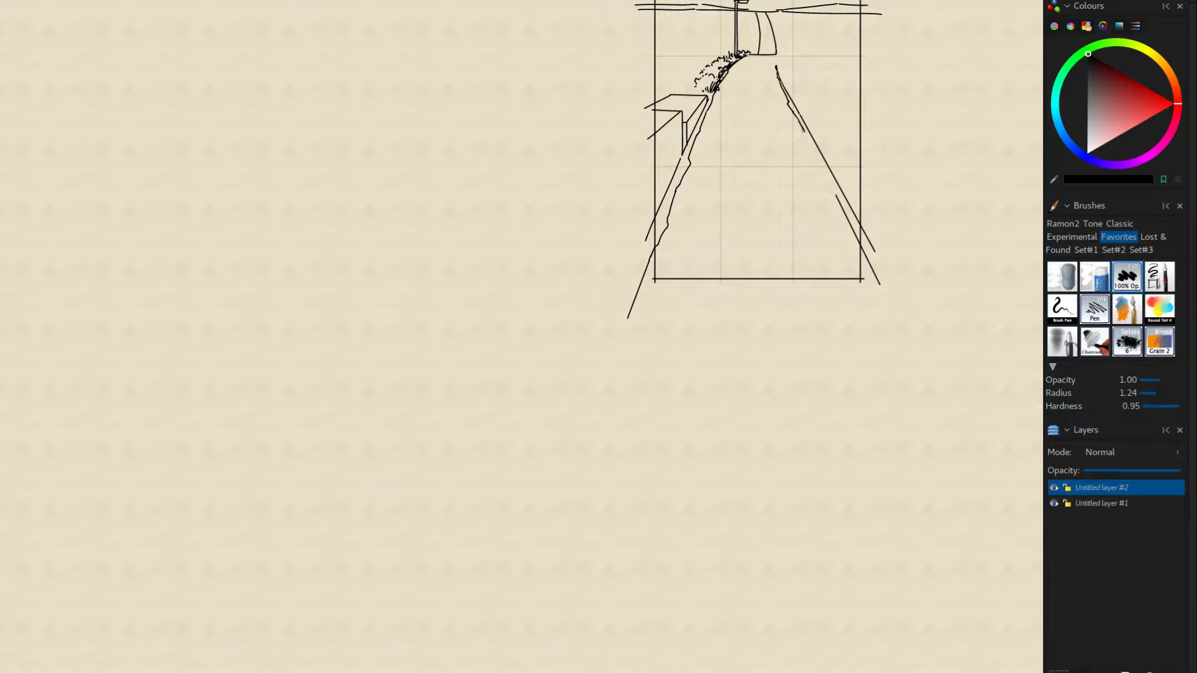
{"action": "left_click_drag", "start_coordinate": [803, 131], "coordinate": [830, 188]}
Step: Add a small notch to the lower part of the right inner road edge, undoing the unwanted strokes
{"action": "left_click_drag", "start_coordinate": [756, 239], "coordinate": [718, 238]}
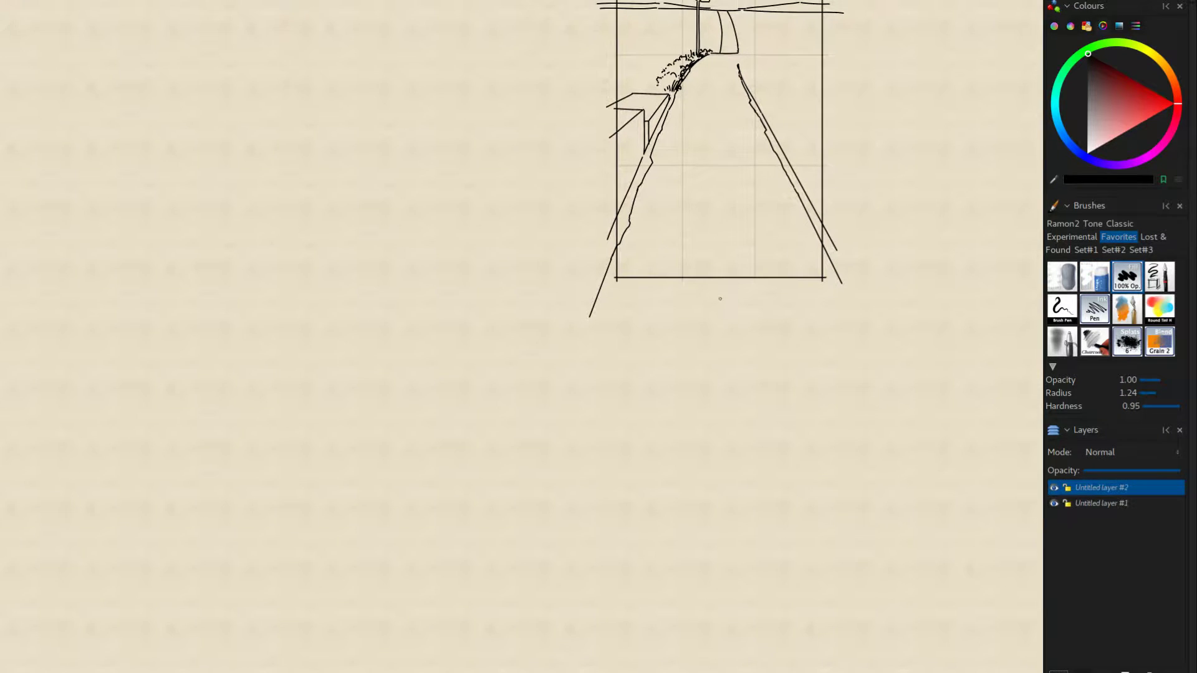
{"action": "scroll", "coordinate": [764, 369], "scroll_direction": "left", "scroll_amount": 1}
{"action": "key", "text": "e"}
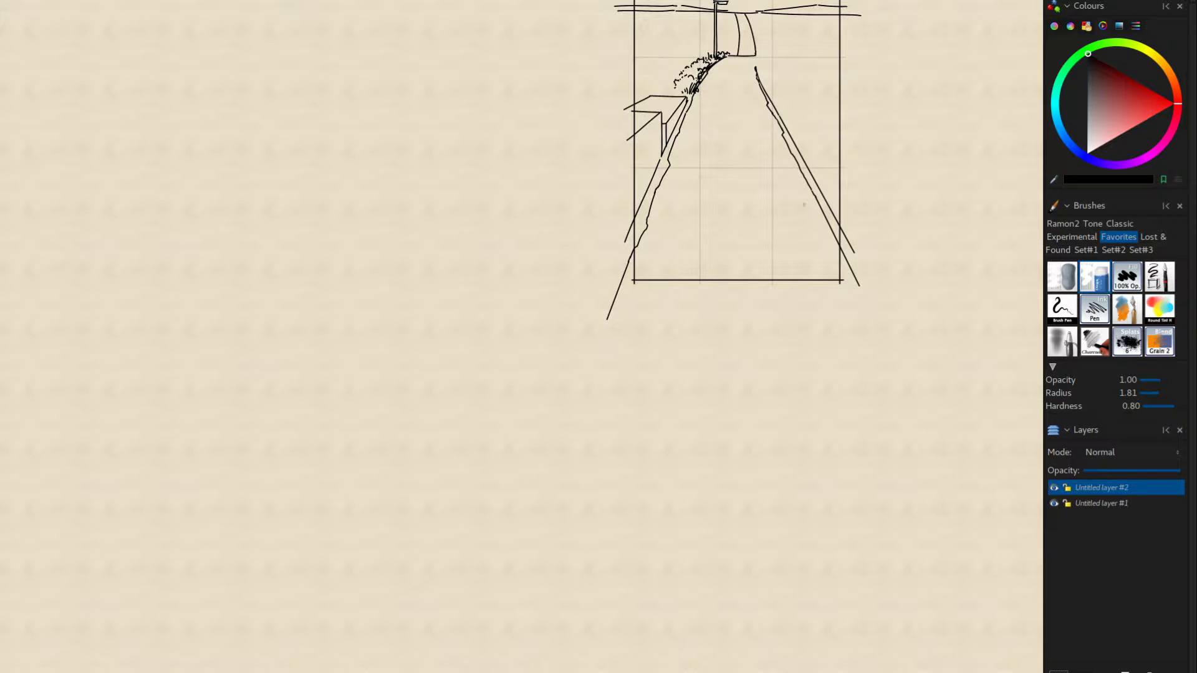
{"action": "mouse_move", "coordinate": [819, 203]}
{"action": "left_mouse_down"}
{"action": "mouse_move", "coordinate": [834, 235]}
{"action": "mouse_move", "coordinate": [828, 222]}
{"action": "left_mouse_up"}
{"action": "key", "text": "ctrl+z"}
{"action": "key", "text": "1"}
{"action": "key", "text": "ctrl+z"}
{"action": "left_click_drag", "start_coordinate": [827, 223], "coordinate": [836, 236]}
Step: Add a small notch midway along the left inner road edge, just below the wall
{"action": "left_click_drag", "start_coordinate": [770, 187], "coordinate": [826, 156]}
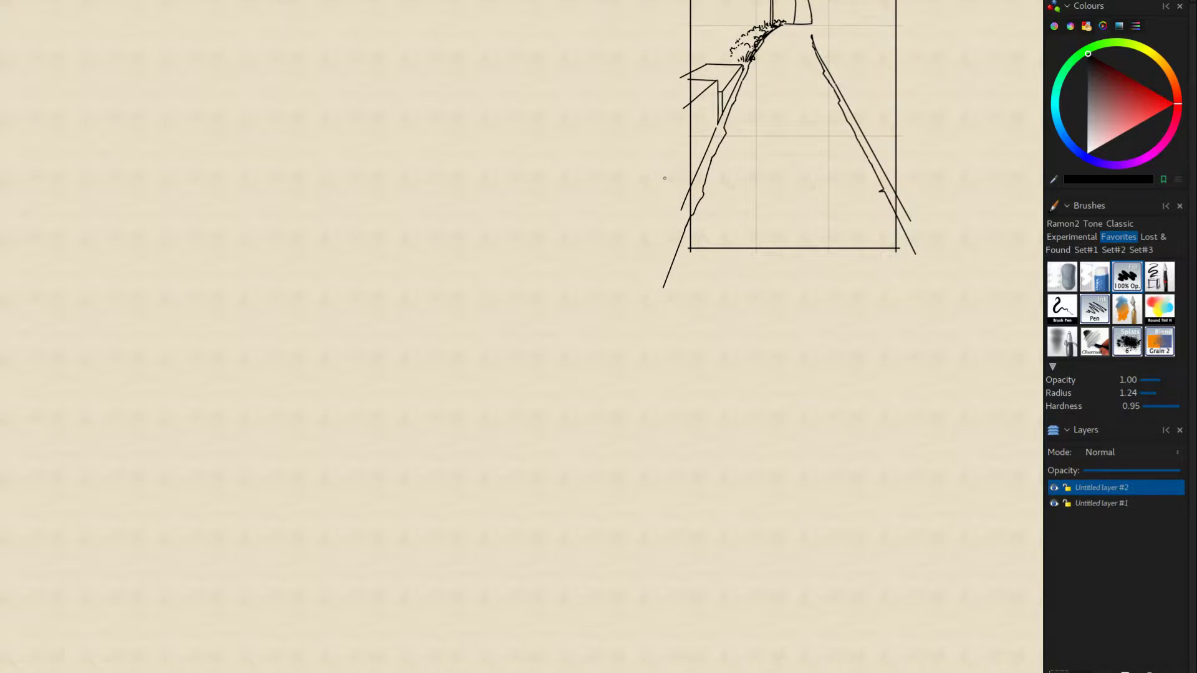
{"action": "key", "text": "e"}
{"action": "key", "text": "2"}
{"action": "left_click_drag", "start_coordinate": [724, 133], "coordinate": [734, 133]}
{"action": "left_click_drag", "start_coordinate": [738, 115], "coordinate": [675, 115]}
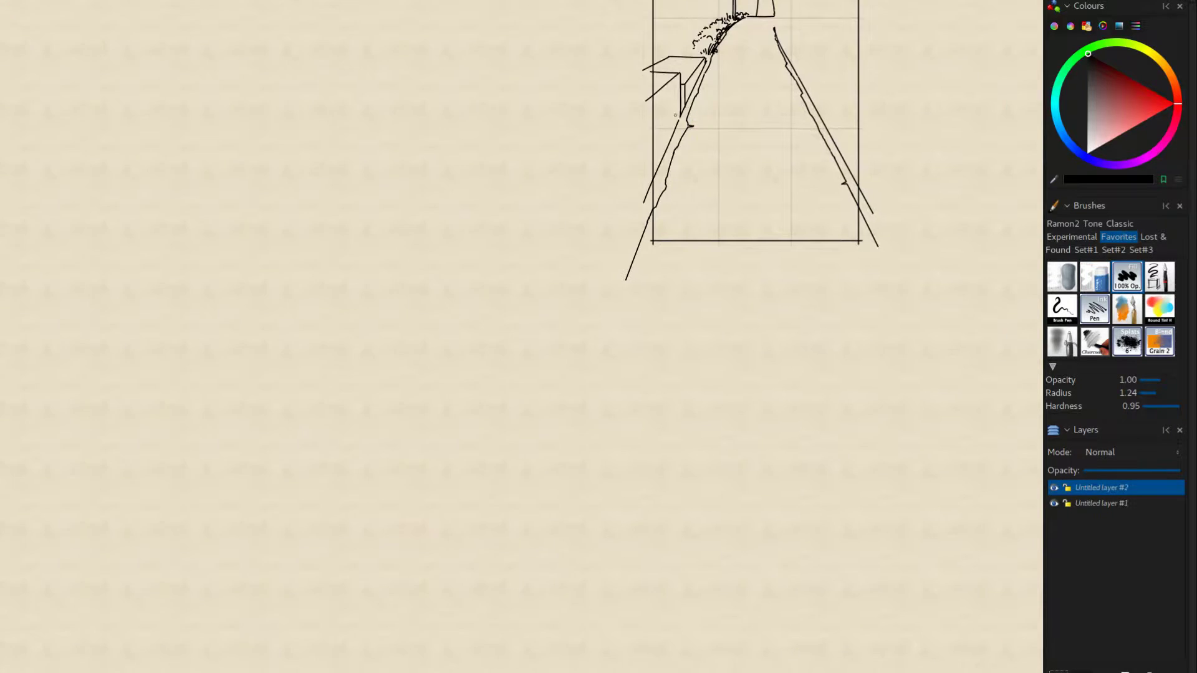
{"action": "left_click_drag", "start_coordinate": [656, 212], "coordinate": [661, 223]}
Step: Add small notches near the far ends of both the right and left road edges
{"action": "key", "text": "e"}
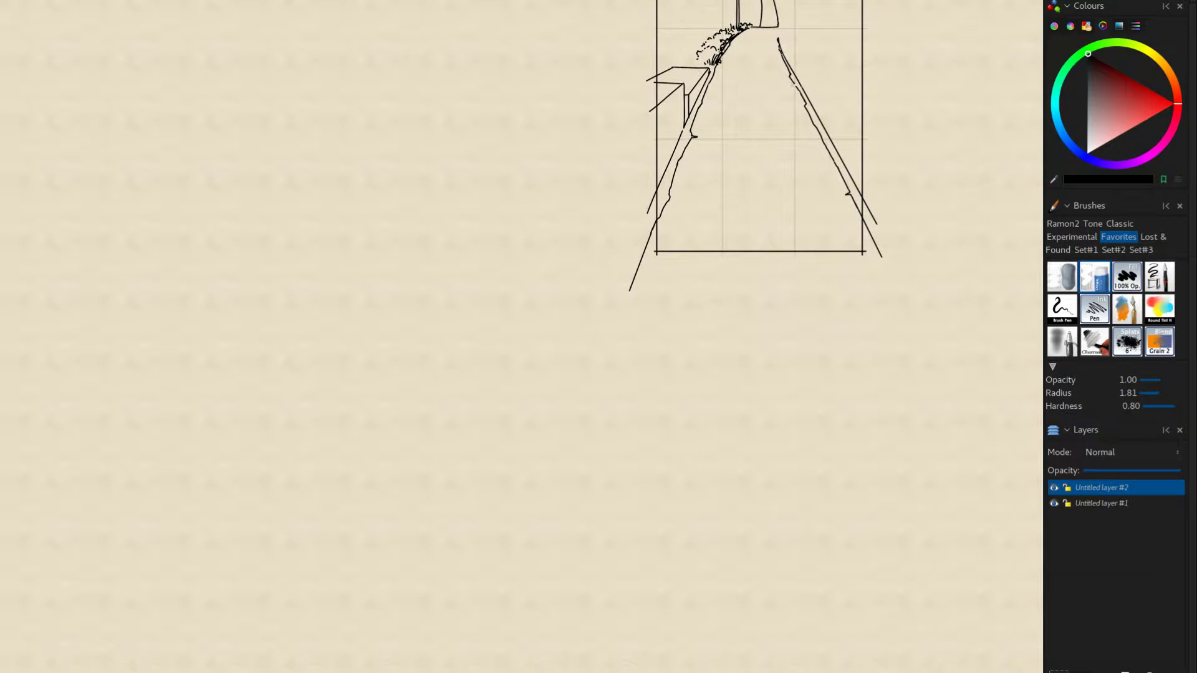
{"action": "key", "text": "e"}
{"action": "left_click_drag", "start_coordinate": [810, 147], "coordinate": [878, 195]}
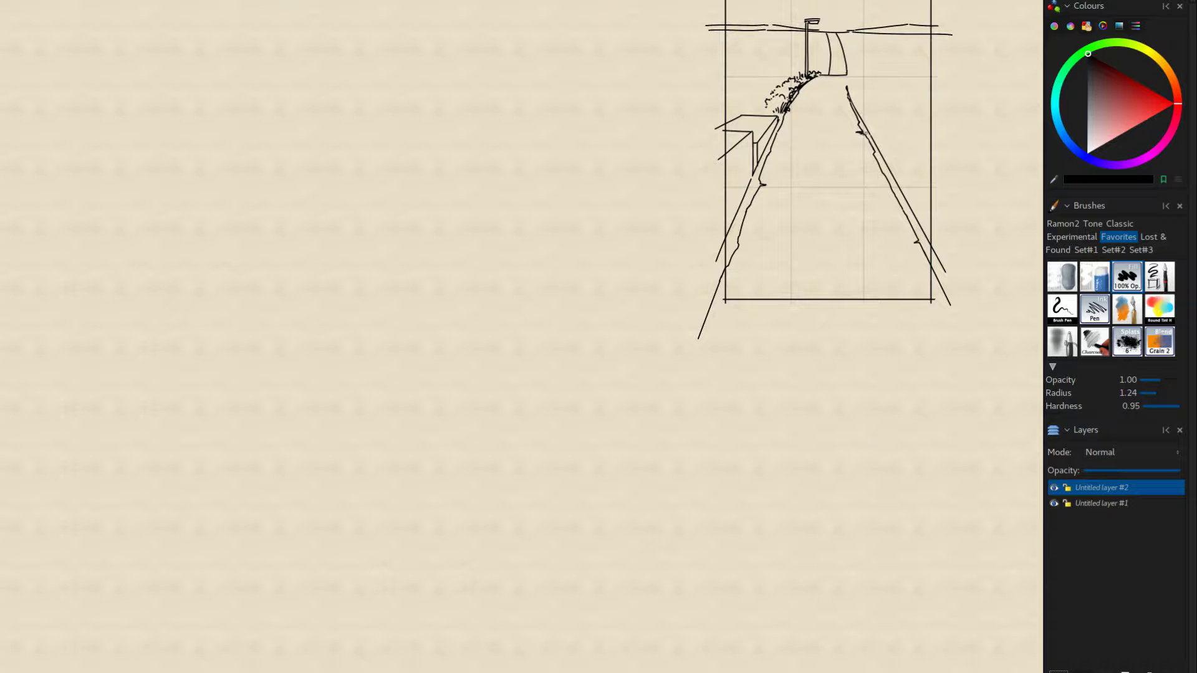
{"action": "left_click_drag", "start_coordinate": [795, 132], "coordinate": [778, 139]}
{"action": "key", "text": "e"}
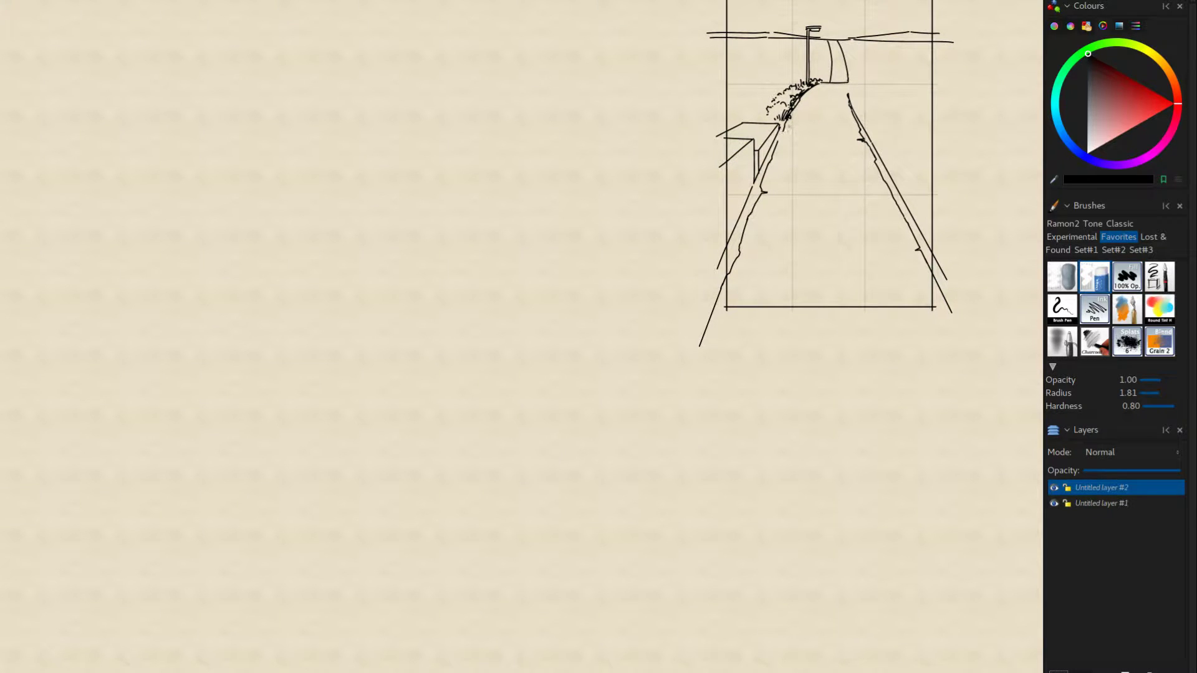
{"action": "key", "text": "e"}
Step: Draw a broken line down the road right of centre, from the road's far end to the frame's lower edge
{"action": "left_click_drag", "start_coordinate": [783, 258], "coordinate": [703, 279]}
{"action": "mouse_move", "coordinate": [688, 412]}
{"action": "left_mouse_down"}
{"action": "mouse_move", "coordinate": [531, 405]}
{"action": "mouse_move", "coordinate": [617, 406]}
{"action": "left_mouse_up"}
{"action": "mouse_move", "coordinate": [638, 296]}
{"action": "left_mouse_down"}
{"action": "mouse_move", "coordinate": [674, 300]}
{"action": "mouse_move", "coordinate": [740, 350]}
{"action": "left_mouse_up"}
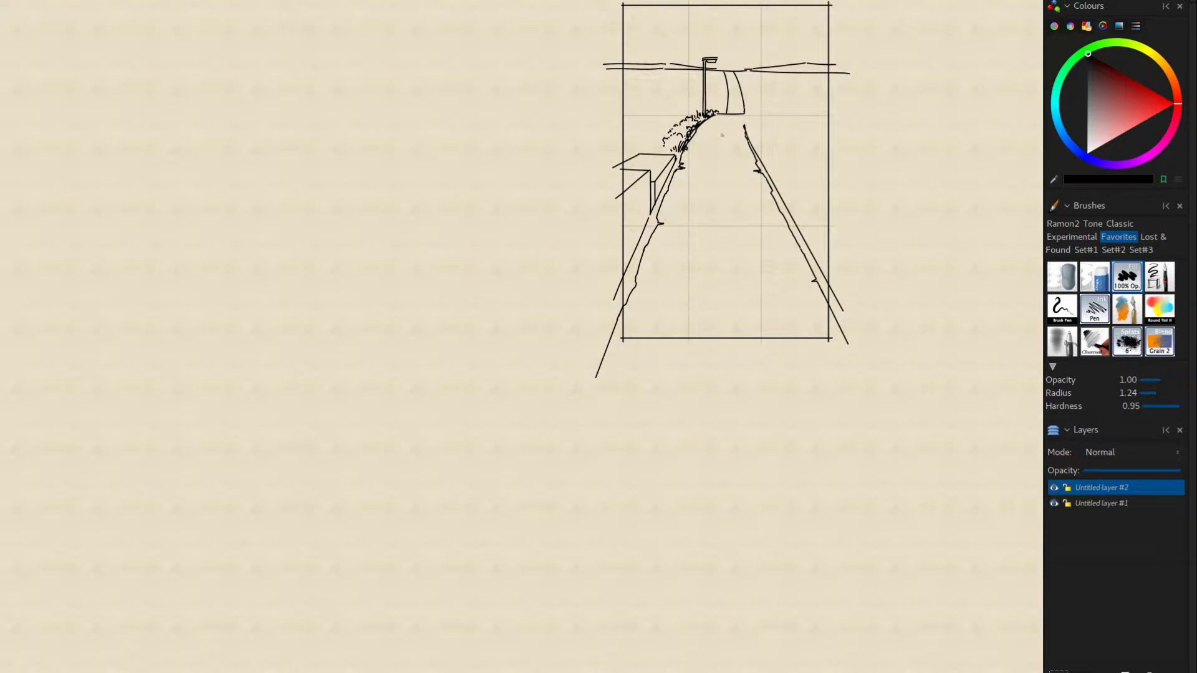
{"action": "mouse_move", "coordinate": [735, 116]}
{"action": "left_mouse_down"}
{"action": "mouse_move", "coordinate": [733, 178]}
{"action": "mouse_move", "coordinate": [771, 148]}
{"action": "mouse_move", "coordinate": [754, 189]}
{"action": "mouse_move", "coordinate": [749, 160]}
{"action": "mouse_move", "coordinate": [785, 310]}
{"action": "mouse_move", "coordinate": [750, 319]}
{"action": "mouse_move", "coordinate": [757, 289]}
{"action": "left_mouse_up"}
{"action": "key", "text": "ctrl+z"}
{"action": "key", "text": "ctrl+z"}
{"action": "key", "text": "ctrl+z"}
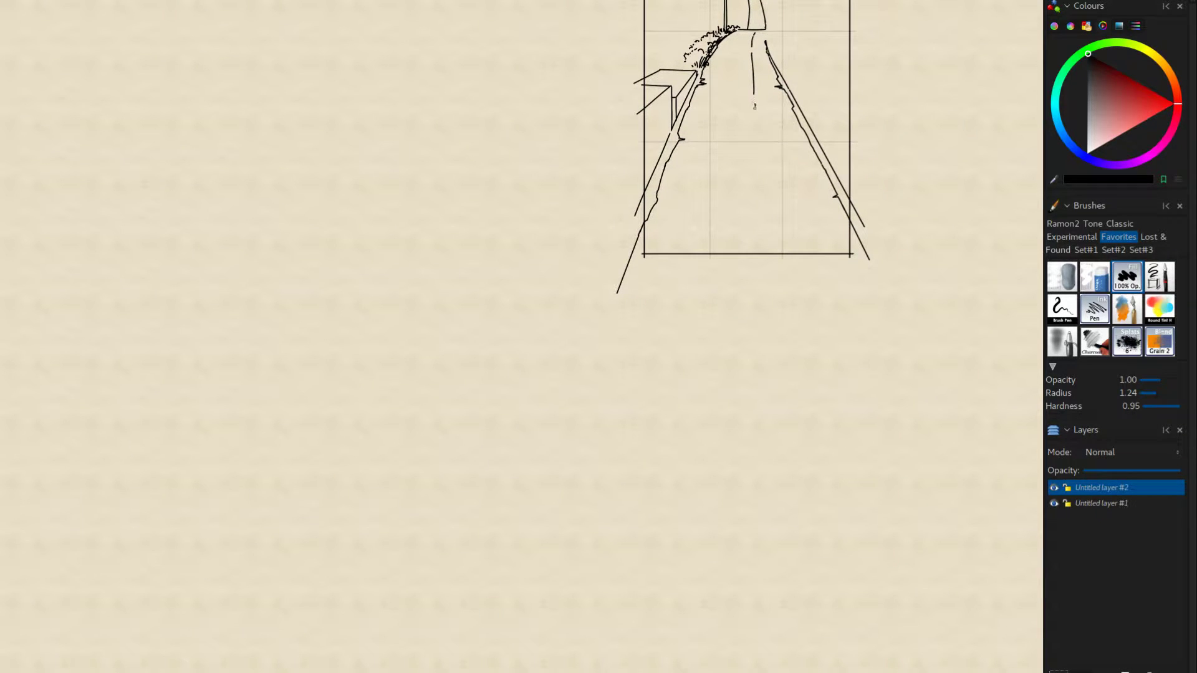
{"action": "left_click_drag", "start_coordinate": [754, 107], "coordinate": [765, 170]}
{"action": "left_click_drag", "start_coordinate": [771, 204], "coordinate": [774, 221]}
{"action": "mouse_move", "coordinate": [773, 228]}
{"action": "left_mouse_down"}
{"action": "mouse_move", "coordinate": [778, 258]}
{"action": "mouse_move", "coordinate": [640, 261]}
{"action": "mouse_move", "coordinate": [653, 284]}
{"action": "left_mouse_up"}
{"action": "key", "text": "e"}
{"action": "mouse_move", "coordinate": [672, 61]}
{"action": "left_mouse_down"}
{"action": "mouse_move", "coordinate": [675, 96]}
{"action": "mouse_move", "coordinate": [672, 61]}
{"action": "mouse_move", "coordinate": [673, 72]}
{"action": "left_mouse_up"}
{"action": "key", "text": "e"}
{"action": "key", "text": "ctrl+z"}
{"action": "mouse_move", "coordinate": [674, 85]}
{"action": "left_mouse_down"}
{"action": "mouse_move", "coordinate": [675, 99]}
{"action": "mouse_move", "coordinate": [734, 61]}
{"action": "left_mouse_up"}
{"action": "key", "text": "ctrl+z"}
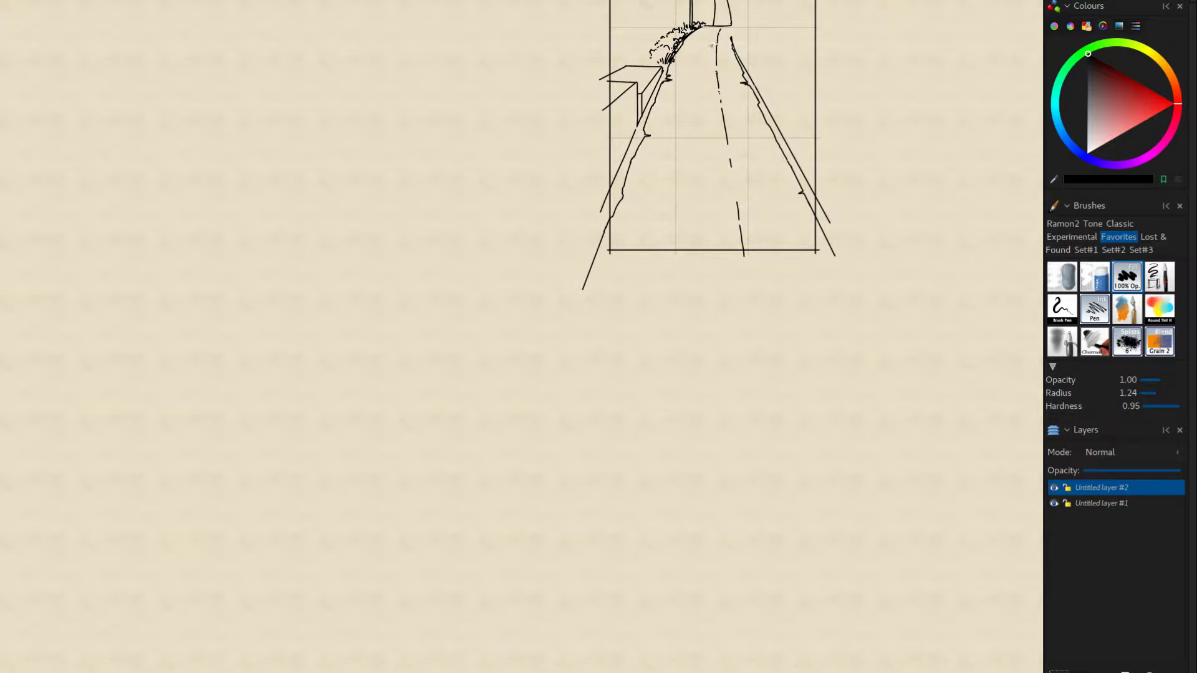
Step: Start a second broken line left of the first, curving down from the road's far end in short dashes
{"action": "left_click_drag", "start_coordinate": [701, 174], "coordinate": [772, 135]}
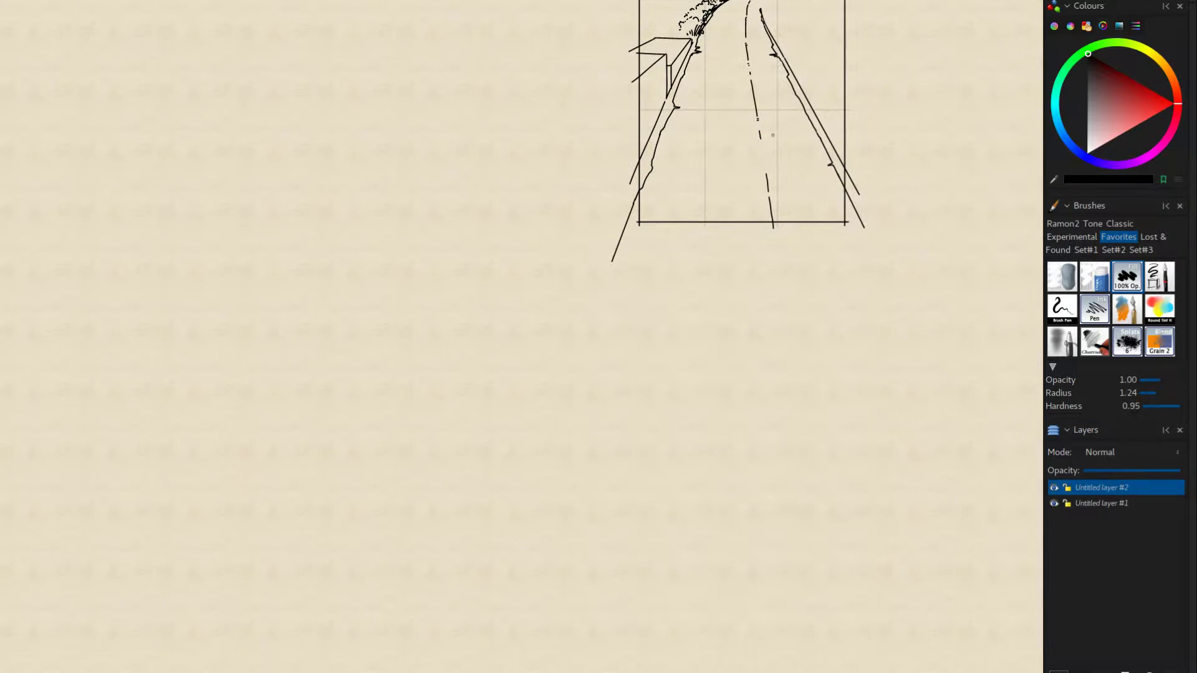
{"action": "left_click_drag", "start_coordinate": [698, 237], "coordinate": [719, 283]}
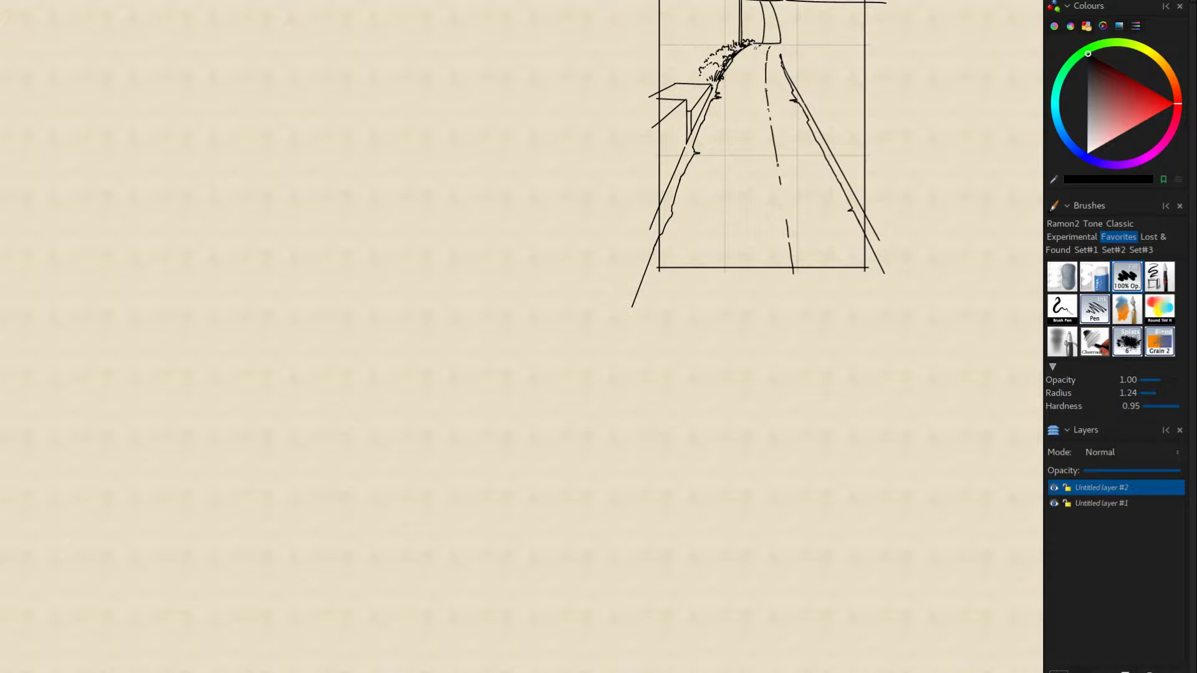
{"action": "mouse_move", "coordinate": [754, 47]}
{"action": "left_mouse_down"}
{"action": "mouse_move", "coordinate": [737, 94]}
{"action": "mouse_move", "coordinate": [736, 98]}
{"action": "left_mouse_up"}
{"action": "key", "text": "ctrl+z"}
{"action": "mouse_move", "coordinate": [735, 106]}
{"action": "left_mouse_down"}
{"action": "mouse_move", "coordinate": [730, 131]}
{"action": "mouse_move", "coordinate": [734, 118]}
{"action": "left_mouse_up"}
{"action": "key", "text": "ctrl+z"}
{"action": "left_click_drag", "start_coordinate": [784, 66], "coordinate": [821, 36]}
{"action": "left_click_drag", "start_coordinate": [771, 93], "coordinate": [764, 123]}
{"action": "key", "text": "ctrl+z"}
{"action": "key", "text": "ctrl+z"}
{"action": "left_click_drag", "start_coordinate": [772, 78], "coordinate": [763, 121]}
{"action": "key", "text": "ctrl+z"}
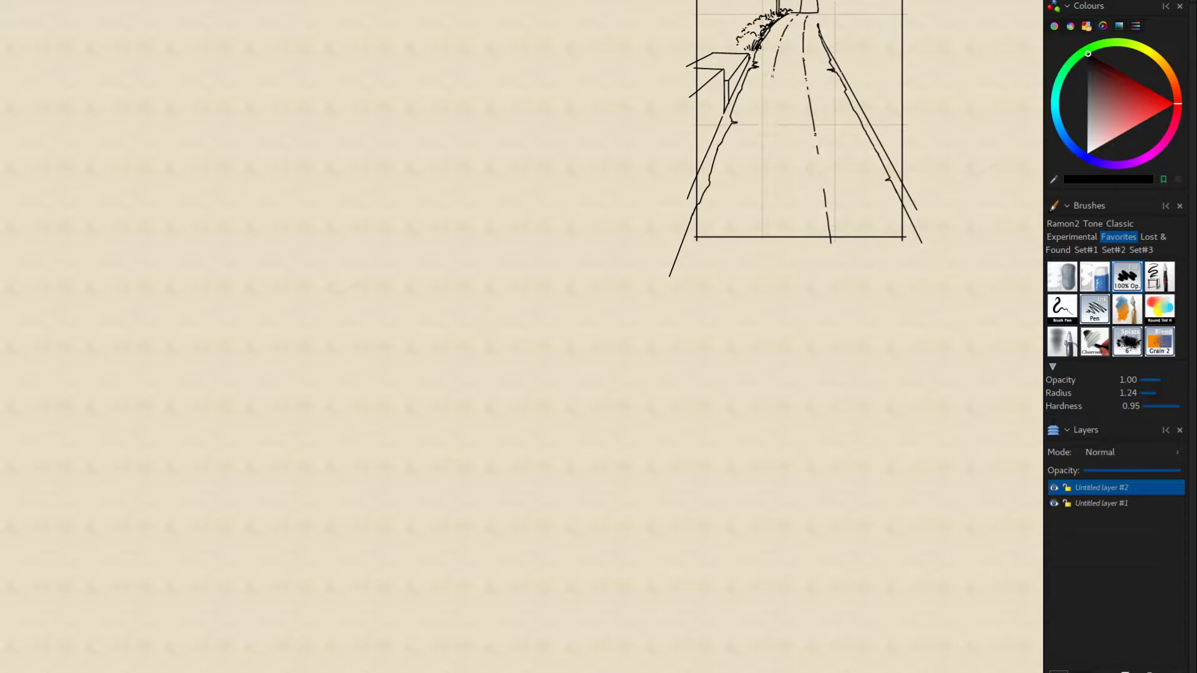
Step: Try to extend the second broken line down the left half of the road, and undo the strokes
{"action": "left_click_drag", "start_coordinate": [774, 76], "coordinate": [764, 125]}
{"action": "key", "text": "ctrl+z"}
{"action": "mouse_move", "coordinate": [771, 83]}
{"action": "left_mouse_down"}
{"action": "mouse_move", "coordinate": [736, 333]}
{"action": "mouse_move", "coordinate": [742, 489]}
{"action": "mouse_move", "coordinate": [747, 410]}
{"action": "mouse_move", "coordinate": [786, 258]}
{"action": "left_mouse_up"}
{"action": "scroll", "coordinate": [753, 168], "scroll_direction": "down", "scroll_amount": 1}
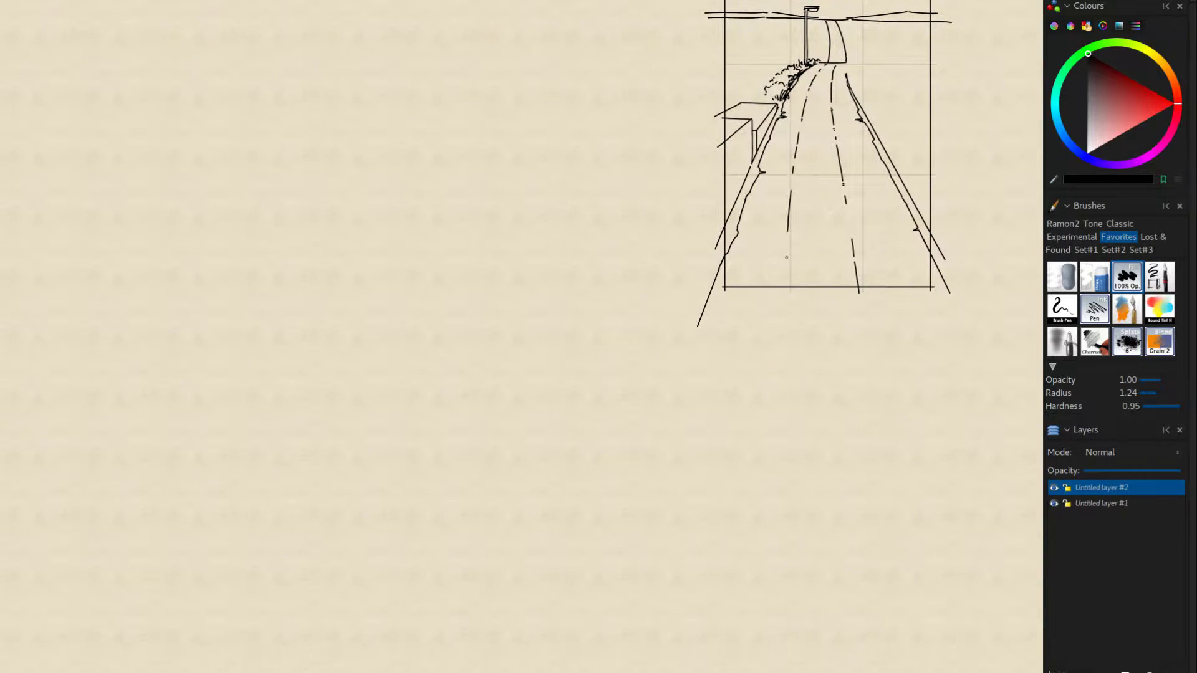
{"action": "key", "text": "ctrl+z"}
{"action": "key", "text": "ctrl+z"}
{"action": "key", "text": "ctrl+z"}
Step: Continue the left broken line in long and short dashes down to the frame's lower edge
{"action": "mouse_move", "coordinate": [802, 122]}
{"action": "left_mouse_down"}
{"action": "mouse_move", "coordinate": [794, 185]}
{"action": "mouse_move", "coordinate": [798, 138]}
{"action": "mouse_move", "coordinate": [796, 161]}
{"action": "left_mouse_up"}
{"action": "key", "text": "ctrl+z"}
{"action": "left_click_drag", "start_coordinate": [795, 172], "coordinate": [789, 264]}
{"action": "key", "text": "ctrl+z"}
{"action": "key", "text": "ctrl+z"}
{"action": "left_click_drag", "start_coordinate": [794, 168], "coordinate": [792, 188]}
{"action": "left_click_drag", "start_coordinate": [791, 205], "coordinate": [786, 294]}
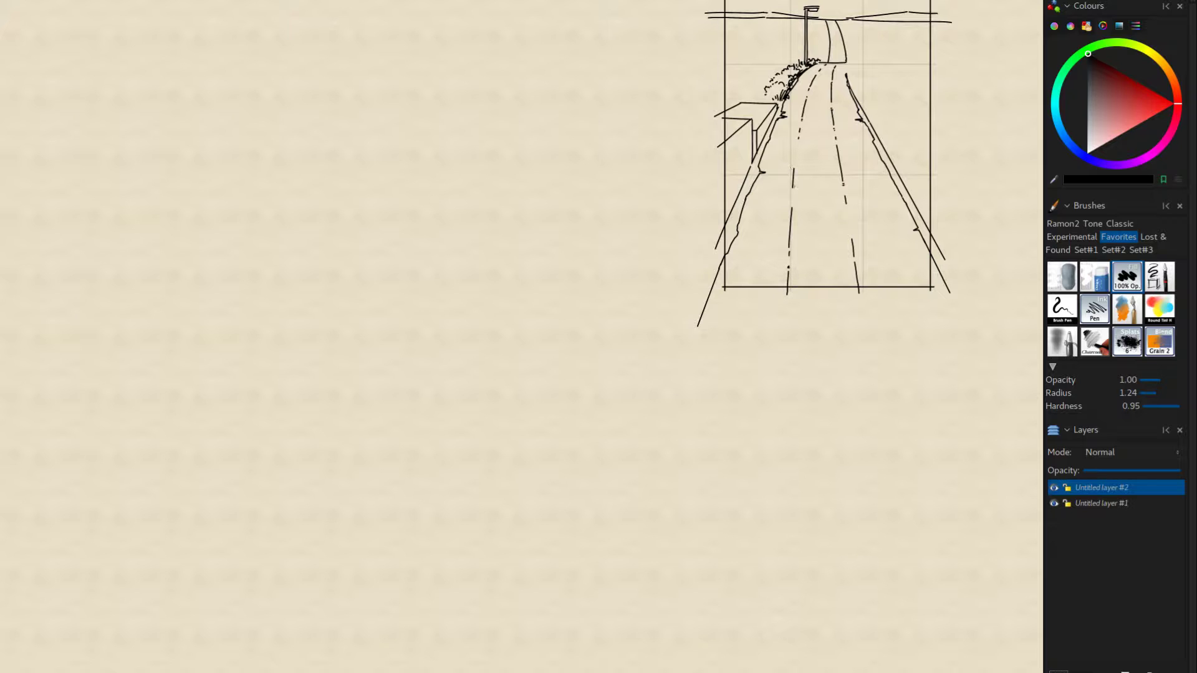
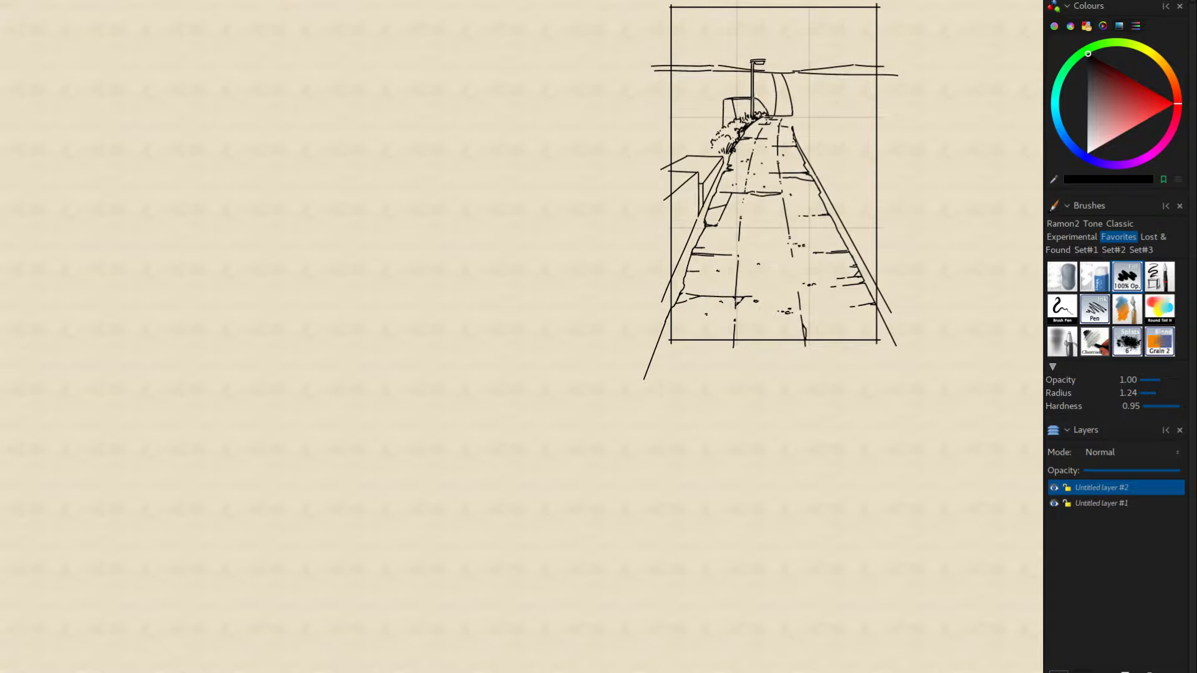
Step: Try to add strokes along the left curve of the tall shape behind the road's far end
{"action": "mouse_move", "coordinate": [782, 106]}
{"action": "left_mouse_down"}
{"action": "mouse_move", "coordinate": [793, 88]}
{"action": "mouse_move", "coordinate": [784, 71]}
{"action": "left_mouse_up"}
{"action": "key", "text": "ctrl+z"}
{"action": "key", "text": "ctrl+z"}
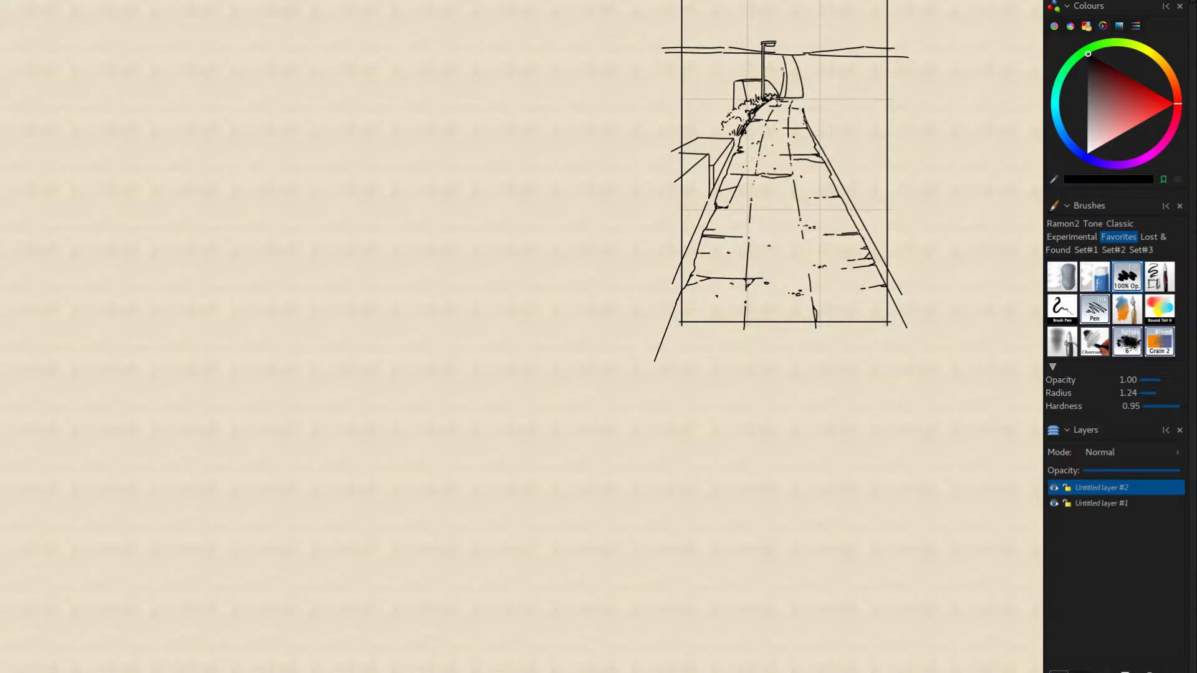
{"action": "key", "text": "ctrl+z"}
{"action": "left_click_drag", "start_coordinate": [776, 70], "coordinate": [774, 58]}
{"action": "mouse_move", "coordinate": [713, 304]}
{"action": "left_mouse_down"}
{"action": "mouse_move", "coordinate": [697, 328]}
{"action": "mouse_move", "coordinate": [635, 349]}
{"action": "left_mouse_up"}
{"action": "left_click_drag", "start_coordinate": [695, 213], "coordinate": [652, 252]}
{"action": "left_click_drag", "start_coordinate": [644, 151], "coordinate": [661, 167]}
Step: Undo the latest strokes around the lamppost and redo the one worth keeping
{"action": "key", "text": "ctrl+z"}
{"action": "key", "text": "ctrl+z"}
{"action": "key", "text": "ctrl+z"}
{"action": "key", "text": "ctrl+y"}
{"action": "key", "text": "ctrl+z"}
{"action": "key", "text": "ctrl+y"}
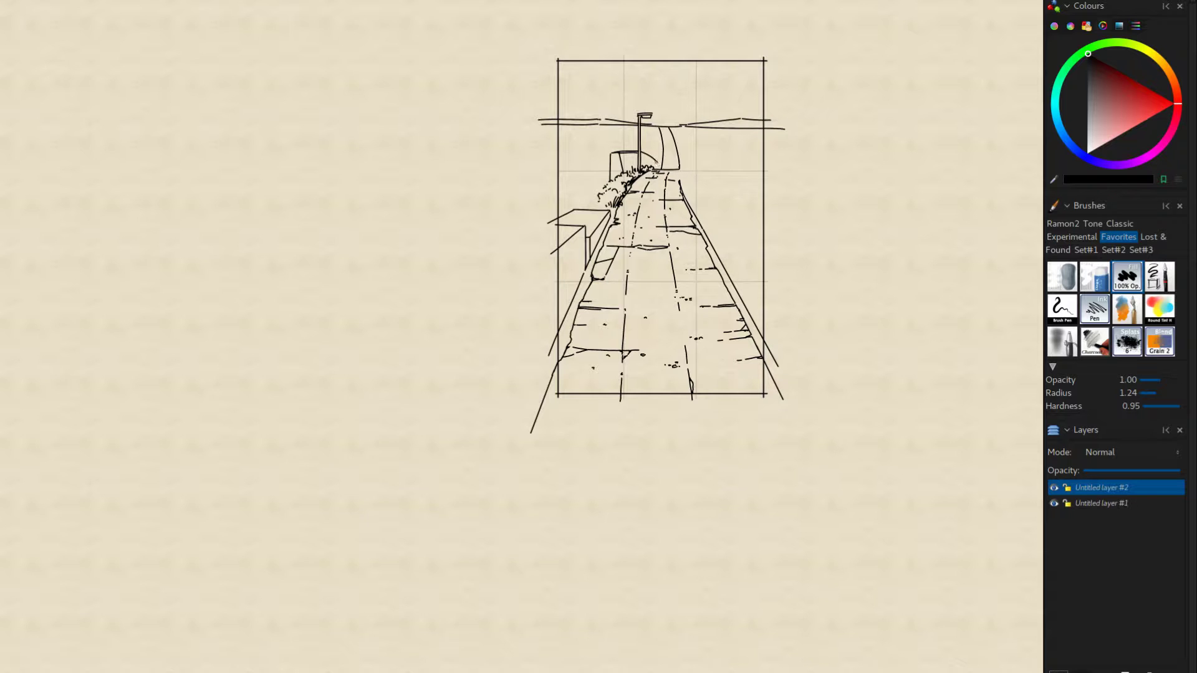
{"action": "key", "text": "ctrl+z"}
{"action": "key", "text": "ctrl+y"}
Step: Redraw the arched curve right of the lamppost so it meets the tall curved shape, and touch up its base
{"action": "left_click_drag", "start_coordinate": [654, 159], "coordinate": [663, 169]}
{"action": "key", "text": "ctrl+z"}
{"action": "key", "text": "e"}
{"action": "key", "text": "e"}
{"action": "mouse_move", "coordinate": [647, 152]}
{"action": "left_mouse_down"}
{"action": "mouse_move", "coordinate": [664, 169]}
{"action": "mouse_move", "coordinate": [659, 160]}
{"action": "left_mouse_up"}
{"action": "left_click_drag", "start_coordinate": [670, 110], "coordinate": [735, 62]}
{"action": "key", "text": "e"}
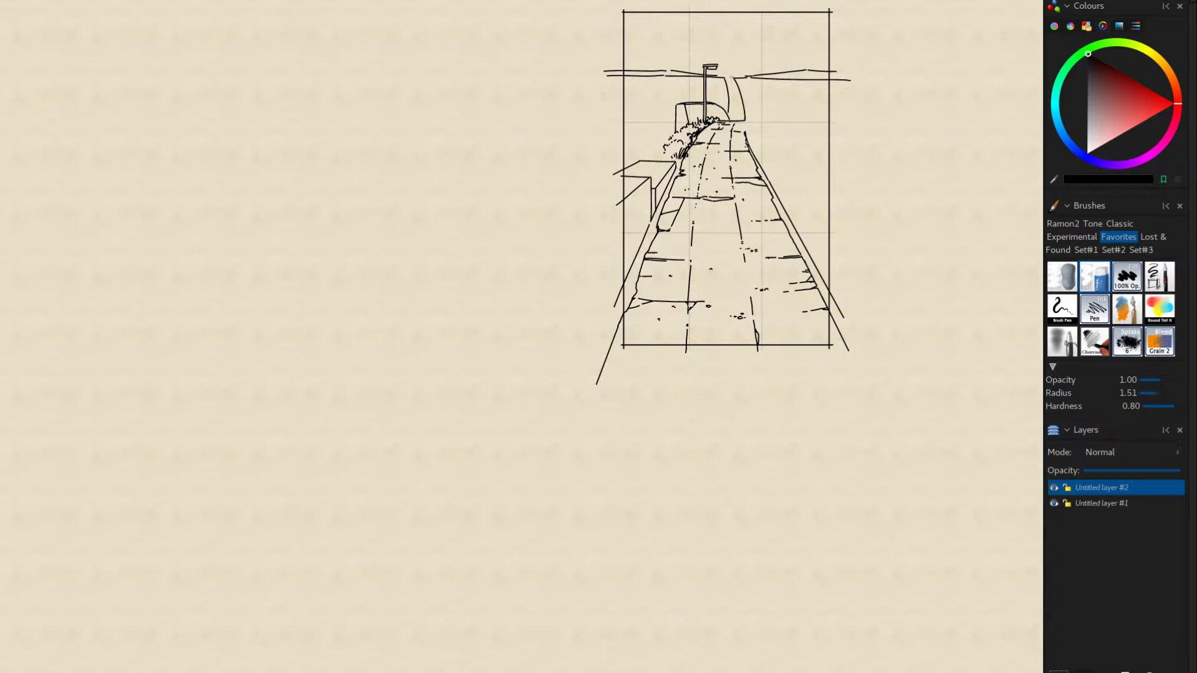
{"action": "key", "text": "e"}
{"action": "left_click_drag", "start_coordinate": [722, 121], "coordinate": [716, 131]}
Step: Sketch small leafy strokes at the top of the tall shape's left curve, just below the horizon
{"action": "left_click_drag", "start_coordinate": [735, 85], "coordinate": [758, 49]}
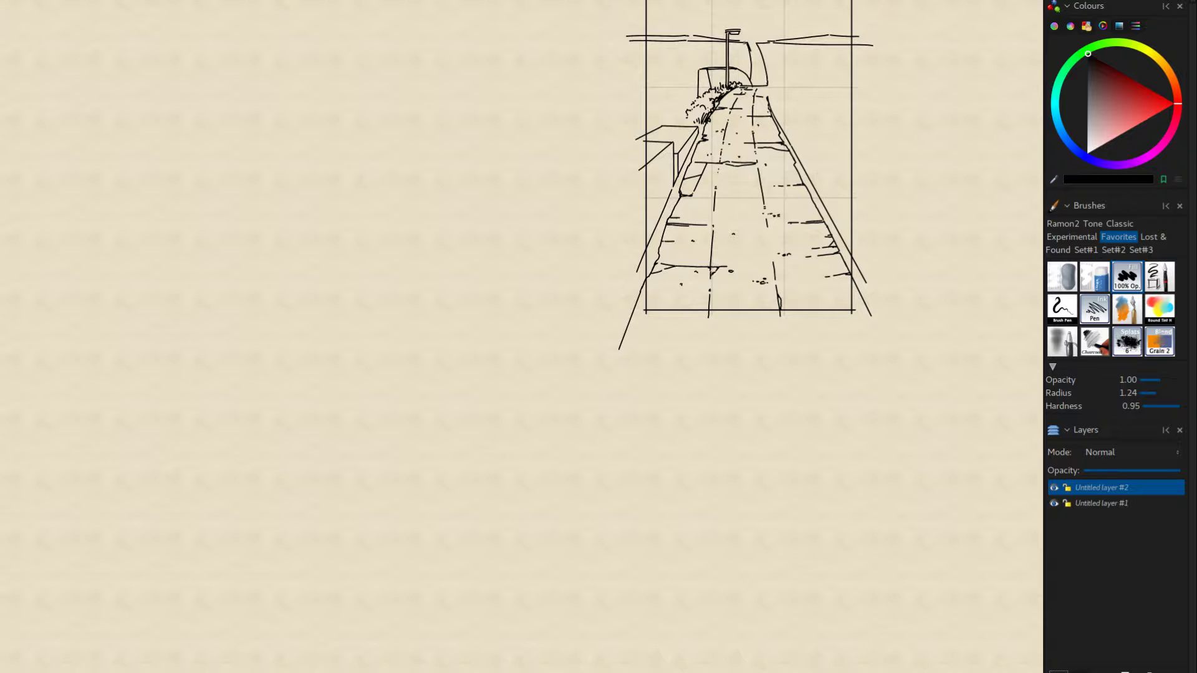
{"action": "left_click_drag", "start_coordinate": [687, 188], "coordinate": [659, 276]}
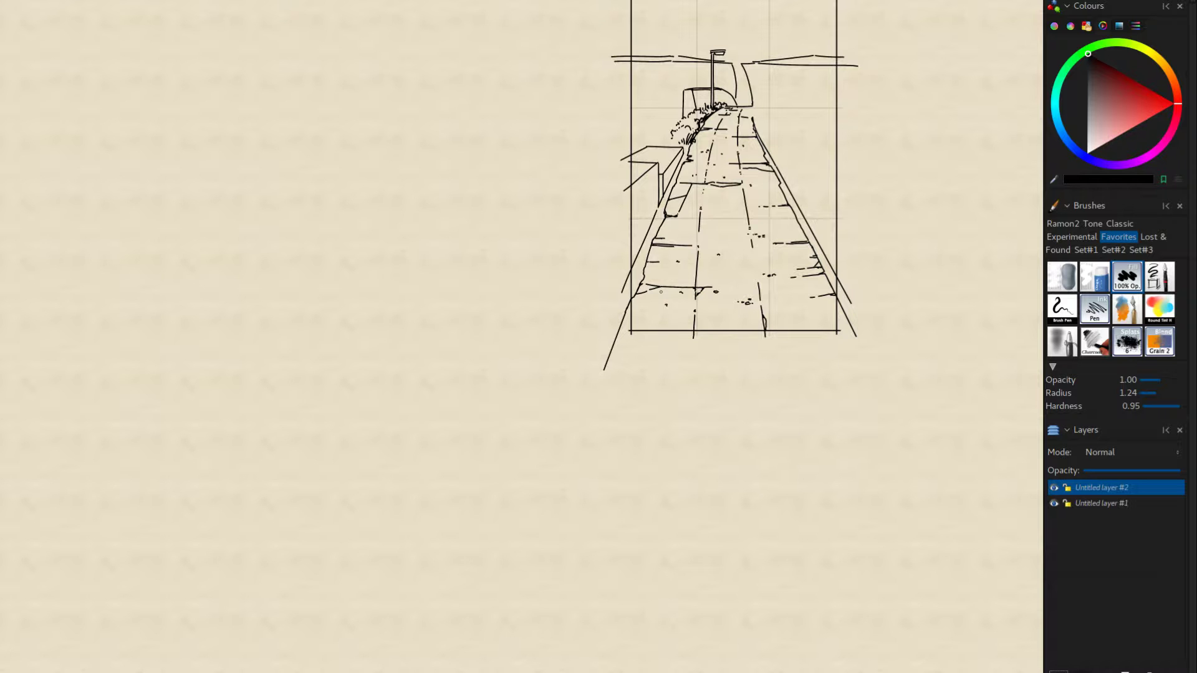
{"action": "mouse_move", "coordinate": [731, 334]}
{"action": "left_mouse_down"}
{"action": "mouse_move", "coordinate": [709, 348]}
{"action": "mouse_move", "coordinate": [747, 362]}
{"action": "mouse_move", "coordinate": [773, 336]}
{"action": "left_mouse_up"}
{"action": "left_click_drag", "start_coordinate": [780, 384], "coordinate": [783, 391]}
{"action": "left_click_drag", "start_coordinate": [622, 265], "coordinate": [636, 238]}
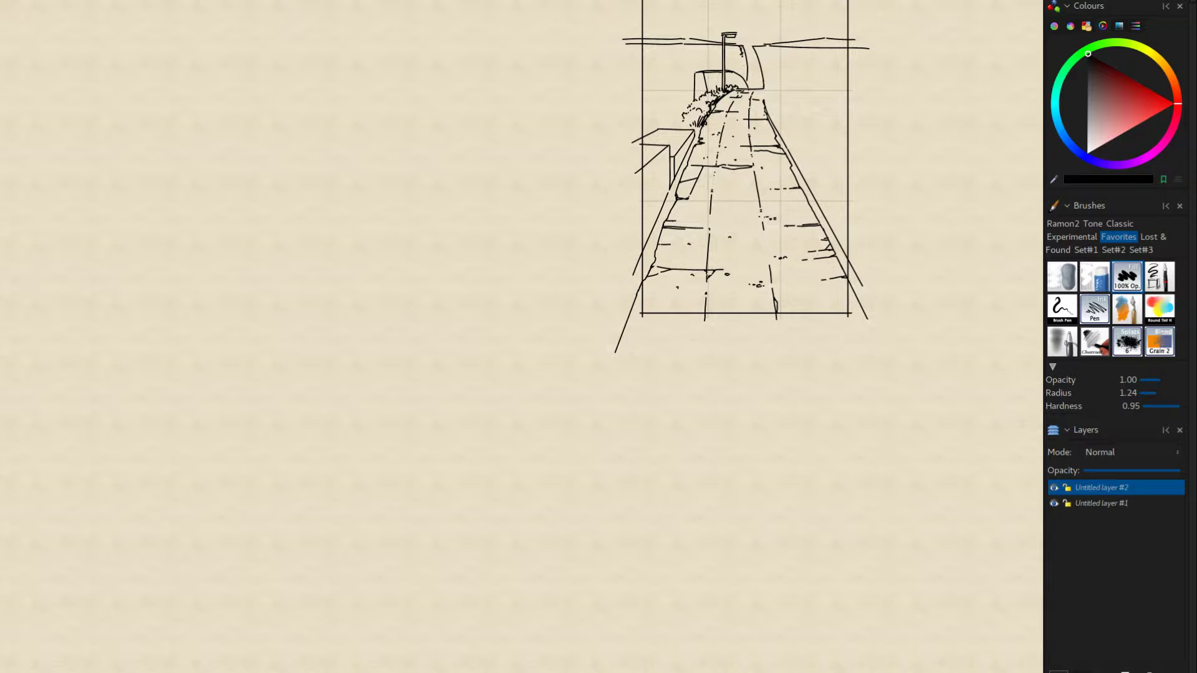
{"action": "left_click_drag", "start_coordinate": [755, 29], "coordinate": [788, 60]}
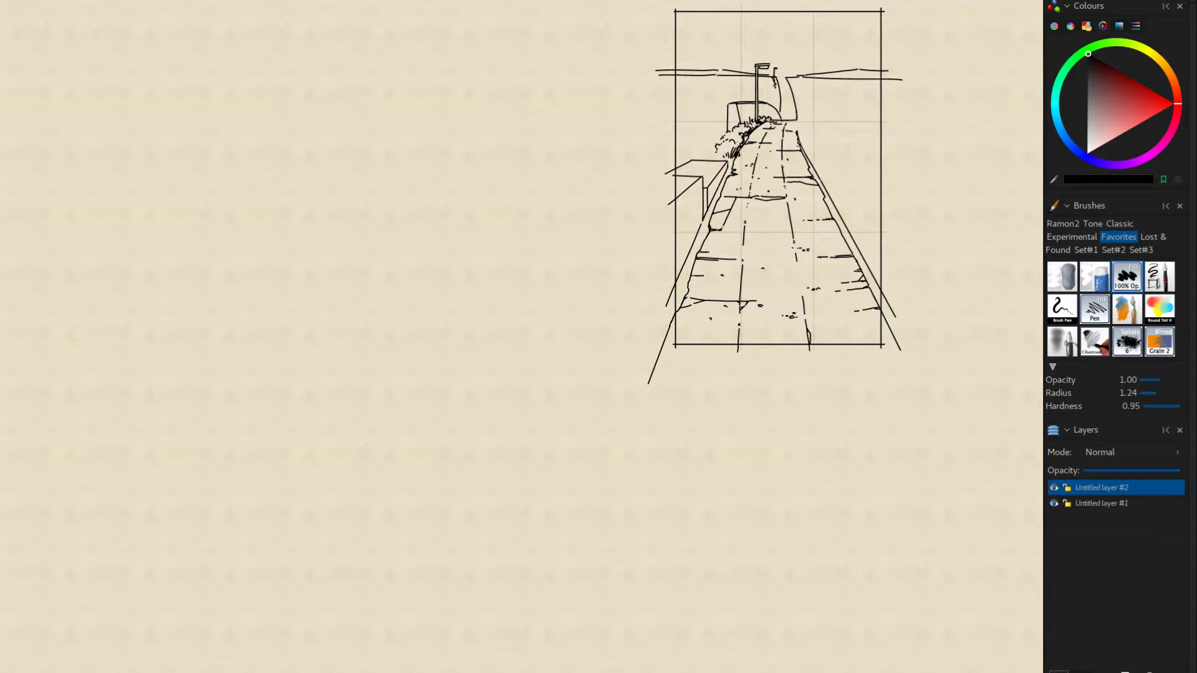
Step: Add dense foliage strokes down the tall shape's left curve towards the arch behind the lamppost
{"action": "left_click_drag", "start_coordinate": [777, 85], "coordinate": [778, 96]}
{"action": "key", "text": "ctrl+z"}
{"action": "key", "text": "ctrl+z"}
{"action": "left_click_drag", "start_coordinate": [776, 83], "coordinate": [779, 98]}
{"action": "left_click_drag", "start_coordinate": [773, 91], "coordinate": [775, 106]}
{"action": "key", "text": "ctrl+z"}
{"action": "key", "text": "e"}
{"action": "key", "text": "e"}
{"action": "left_click_drag", "start_coordinate": [679, 110], "coordinate": [627, 290]}
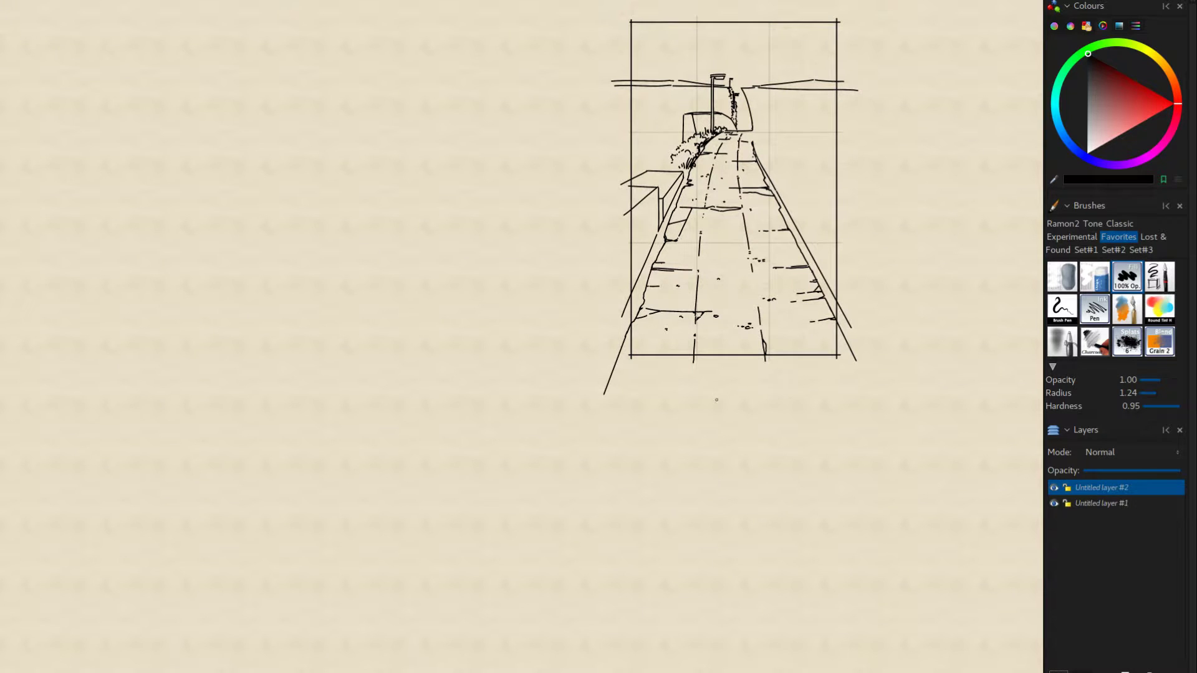
Step: Draw a short stroke joining the road's right edge to the base of the tall curved shape
{"action": "left_click_drag", "start_coordinate": [718, 407], "coordinate": [758, 326]}
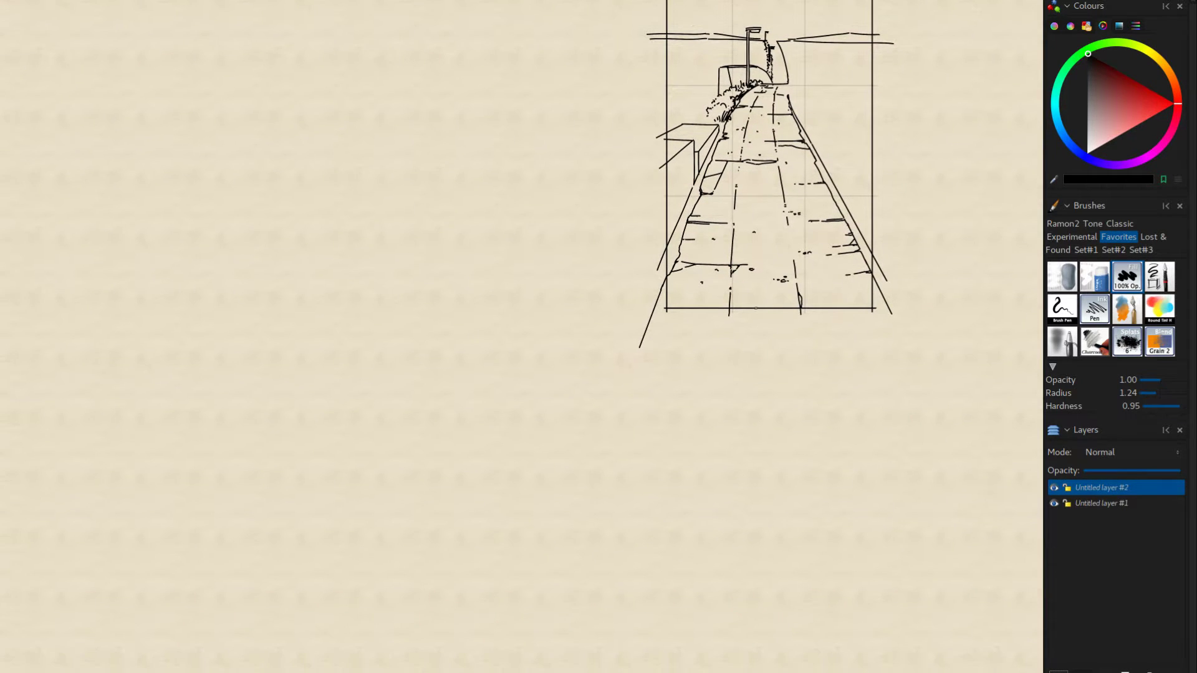
{"action": "left_click_drag", "start_coordinate": [789, 77], "coordinate": [790, 97]}
{"action": "key", "text": "ctrl+z"}
{"action": "key", "text": "ctrl+z"}
{"action": "key", "text": "ctrl+z"}
{"action": "key", "text": "ctrl+z"}
{"action": "key", "text": "ctrl+z"}
{"action": "key", "text": "ctrl+z"}
{"action": "key", "text": "ctrl+z"}
{"action": "mouse_move", "coordinate": [788, 74]}
{"action": "left_mouse_down"}
{"action": "mouse_move", "coordinate": [706, 75]}
{"action": "mouse_move", "coordinate": [747, 108]}
{"action": "left_mouse_up"}
{"action": "key", "text": "ctrl+z"}
{"action": "key", "text": "ctrl+z"}
{"action": "left_click_drag", "start_coordinate": [701, 69], "coordinate": [738, 104]}
{"action": "key", "text": "ctrl+z"}
{"action": "key", "text": "ctrl+z"}
{"action": "left_click_drag", "start_coordinate": [701, 69], "coordinate": [741, 97]}
{"action": "key", "text": "ctrl+z"}
{"action": "left_click_drag", "start_coordinate": [701, 69], "coordinate": [755, 114]}
{"action": "key", "text": "ctrl+z"}
{"action": "left_click_drag", "start_coordinate": [771, 69], "coordinate": [756, 70]}
{"action": "key", "text": "ctrl+z"}
Step: Try a slanting perspective line from the tall shape's right side out to the frame's right edge
{"action": "left_click_drag", "start_coordinate": [824, 48], "coordinate": [741, 72]}
{"action": "left_click_drag", "start_coordinate": [718, 211], "coordinate": [602, 310]}
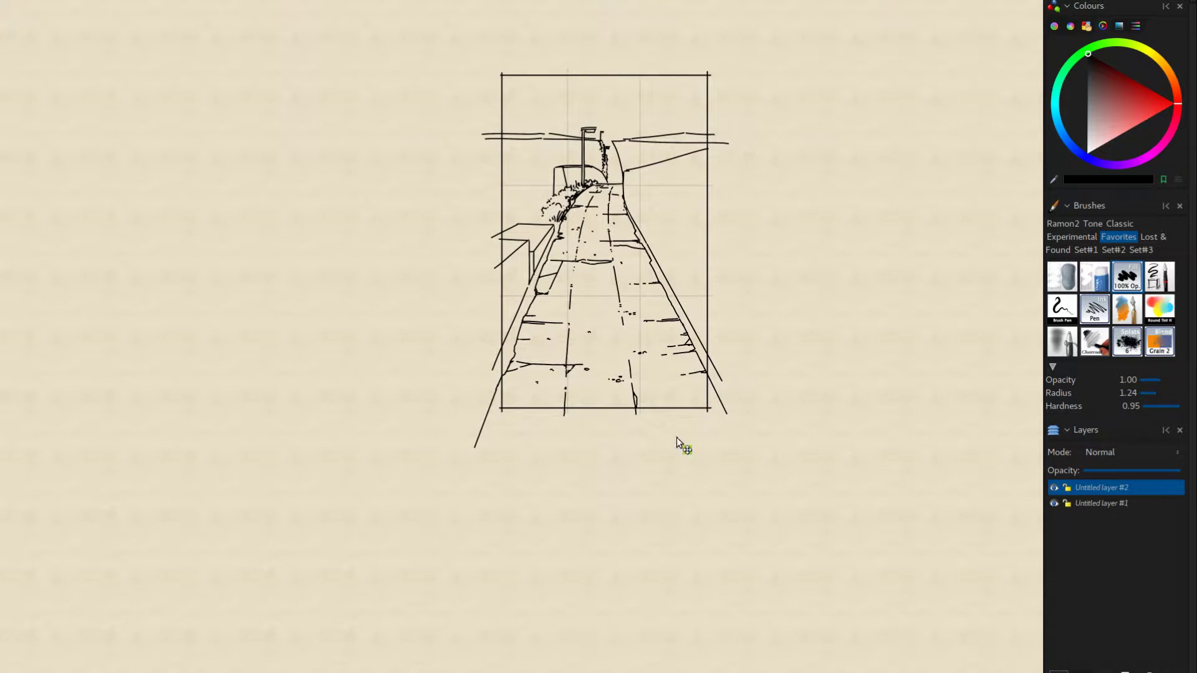
{"action": "left_click_drag", "start_coordinate": [675, 437], "coordinate": [680, 433]}
{"action": "key", "text": "ctrl+z"}
{"action": "key", "text": "ctrl+z"}
Step: Sketch the slanting top edge of a low wall descending from the tall shape's base, beside the road's right edge
{"action": "mouse_move", "coordinate": [630, 169]}
{"action": "left_mouse_down"}
{"action": "mouse_move", "coordinate": [675, 206]}
{"action": "mouse_move", "coordinate": [643, 185]}
{"action": "mouse_move", "coordinate": [665, 208]}
{"action": "mouse_move", "coordinate": [643, 88]}
{"action": "mouse_move", "coordinate": [683, 138]}
{"action": "left_mouse_up"}
{"action": "key", "text": "ctrl+z"}
{"action": "key", "text": "ctrl+z"}
{"action": "key", "text": "ctrl+z"}
{"action": "key", "text": "ctrl+z"}
{"action": "key", "text": "ctrl+z"}
{"action": "key", "text": "ctrl+z"}
{"action": "left_click_drag", "start_coordinate": [656, 96], "coordinate": [690, 133]}
{"action": "key", "text": "ctrl+z"}
{"action": "key", "text": "ctrl+z"}
Step: Draw the low right wall's vertical end down to the road edge and add leafy strokes along its foot
{"action": "mouse_move", "coordinate": [656, 97]}
{"action": "left_mouse_down"}
{"action": "mouse_move", "coordinate": [684, 130]}
{"action": "mouse_move", "coordinate": [689, 85]}
{"action": "mouse_move", "coordinate": [667, 78]}
{"action": "mouse_move", "coordinate": [681, 94]}
{"action": "mouse_move", "coordinate": [679, 127]}
{"action": "mouse_move", "coordinate": [696, 109]}
{"action": "mouse_move", "coordinate": [746, 130]}
{"action": "left_mouse_up"}
{"action": "key", "text": "ctrl+z"}
{"action": "key", "text": "ctrl+z"}
{"action": "key", "text": "ctrl+z"}
{"action": "key", "text": "ctrl+z"}
{"action": "key", "text": "ctrl+z"}
{"action": "left_click_drag", "start_coordinate": [743, 85], "coordinate": [744, 122]}
{"action": "key", "text": "ctrl+z"}
{"action": "key", "text": "ctrl+z"}
{"action": "mouse_move", "coordinate": [717, 49]}
{"action": "left_mouse_down"}
{"action": "mouse_move", "coordinate": [703, 48]}
{"action": "mouse_move", "coordinate": [711, 38]}
{"action": "left_mouse_up"}
{"action": "mouse_move", "coordinate": [718, 98]}
{"action": "left_mouse_down"}
{"action": "mouse_move", "coordinate": [733, 113]}
{"action": "mouse_move", "coordinate": [728, 103]}
{"action": "left_mouse_up"}
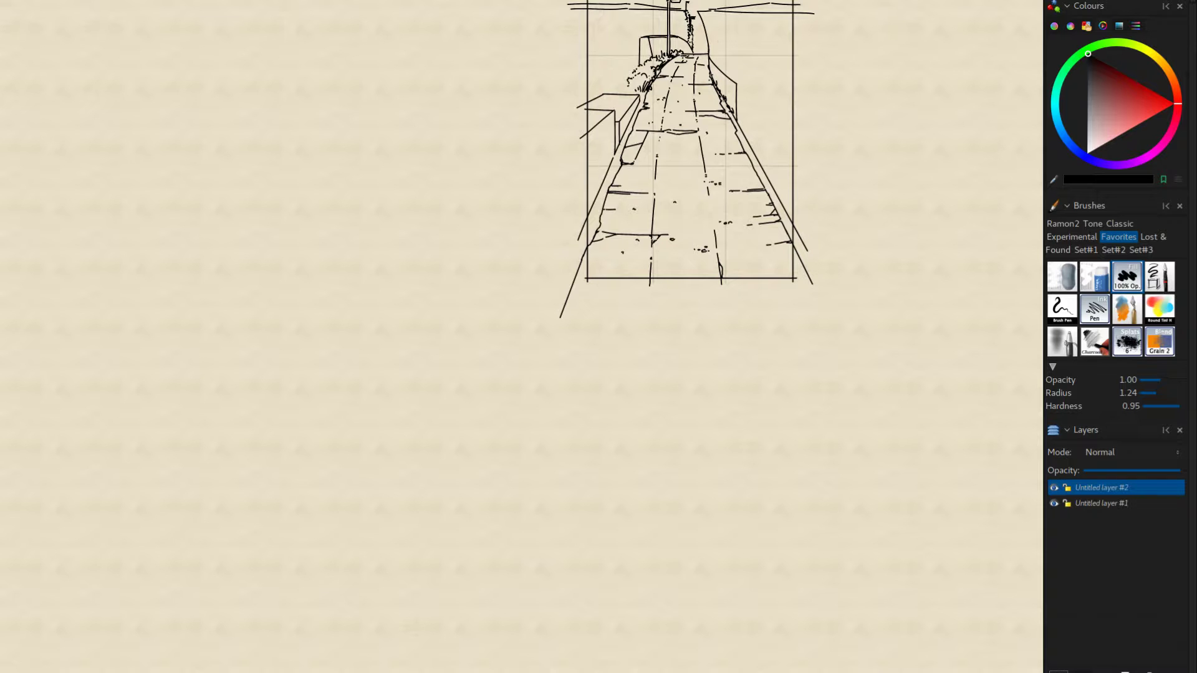
Step: Add small grass tufts on the road's two inner seam lines, one near the right wall and one lower on the left seam
{"action": "mouse_move", "coordinate": [745, 120]}
{"action": "left_mouse_down"}
{"action": "mouse_move", "coordinate": [777, 90]}
{"action": "mouse_move", "coordinate": [738, 67]}
{"action": "left_mouse_up"}
{"action": "key", "text": "ctrl+z"}
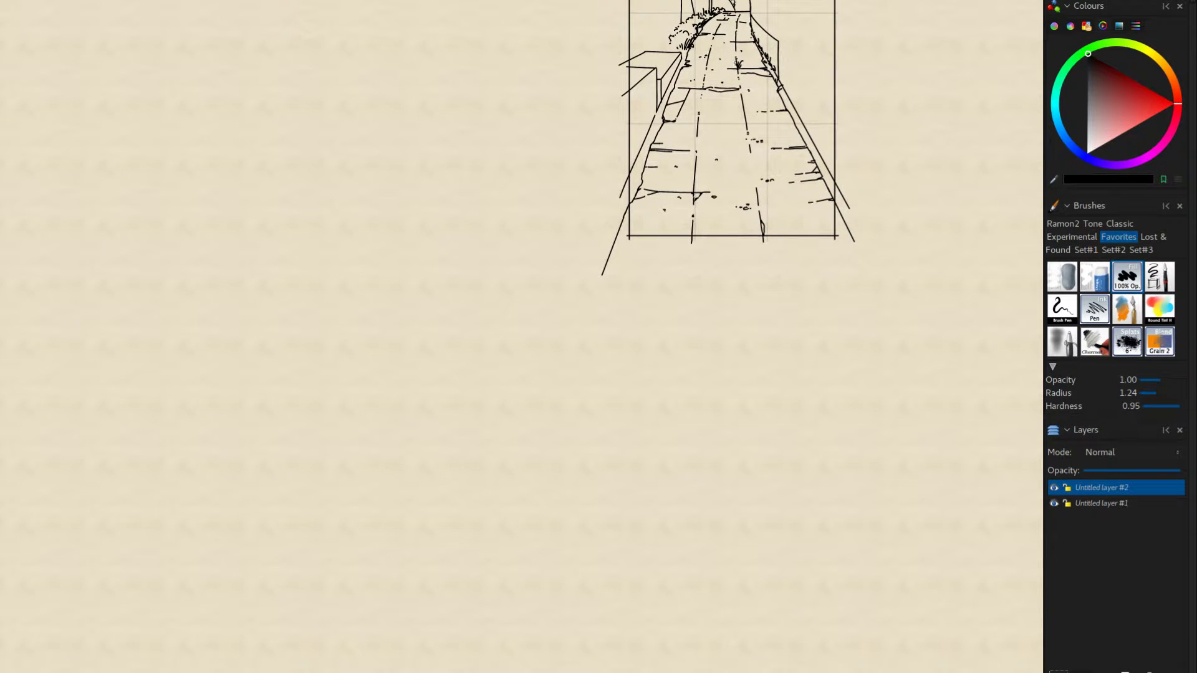
{"action": "key", "text": "e"}
{"action": "key", "text": "ctrl+z"}
{"action": "key", "text": "e"}
{"action": "left_click_drag", "start_coordinate": [739, 67], "coordinate": [736, 58]}
{"action": "left_click_drag", "start_coordinate": [722, 96], "coordinate": [688, 115]}
{"action": "mouse_move", "coordinate": [739, 262]}
{"action": "left_mouse_down"}
{"action": "mouse_move", "coordinate": [699, 257]}
{"action": "mouse_move", "coordinate": [726, 300]}
{"action": "left_mouse_up"}
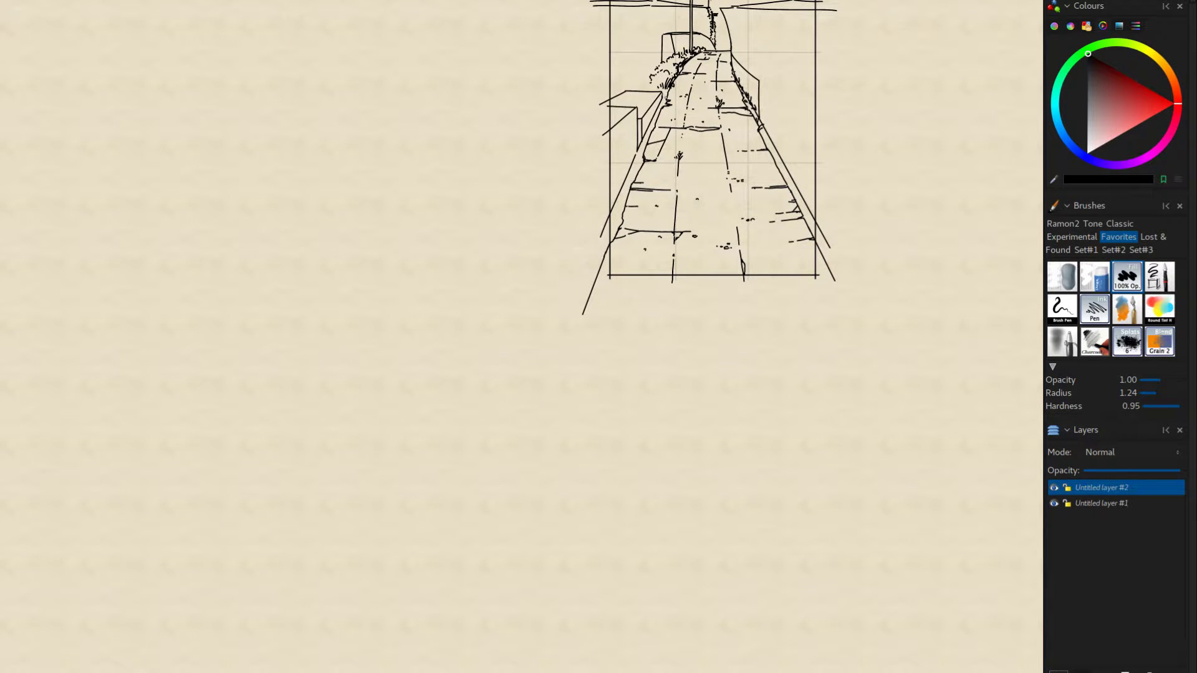
{"action": "left_click_drag", "start_coordinate": [662, 92], "coordinate": [663, 99]}
{"action": "mouse_move", "coordinate": [629, 303]}
{"action": "left_mouse_down"}
{"action": "mouse_move", "coordinate": [664, 348]}
{"action": "mouse_move", "coordinate": [709, 326]}
{"action": "mouse_move", "coordinate": [707, 384]}
{"action": "left_mouse_up"}
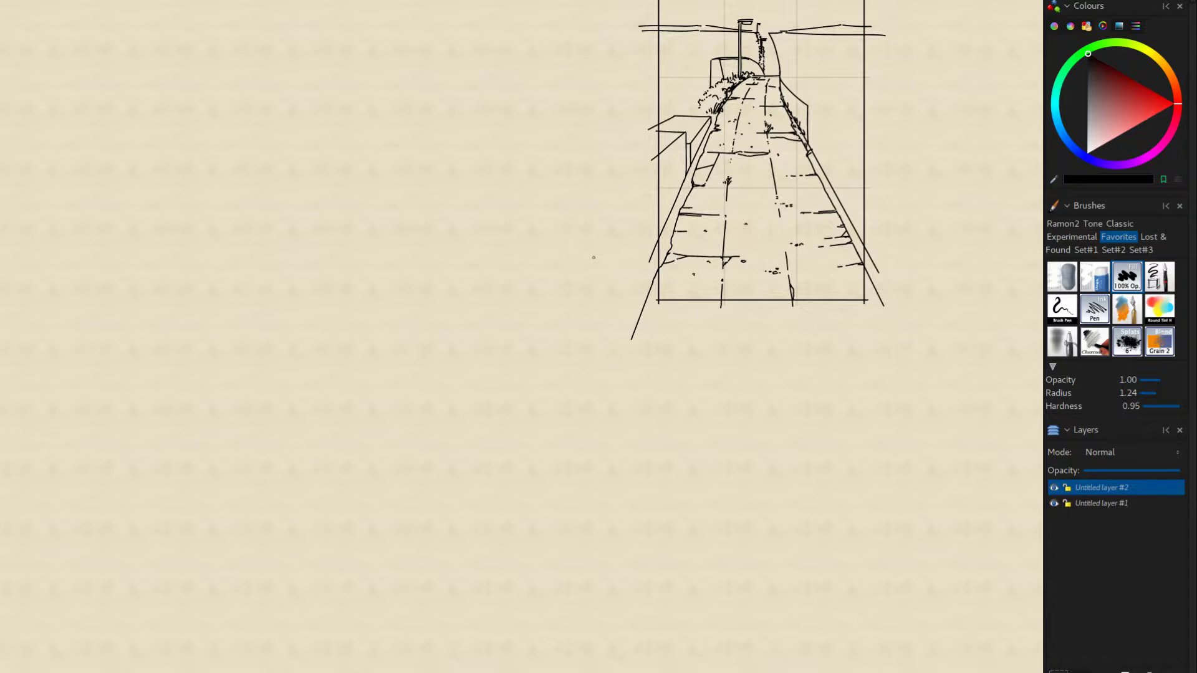
{"action": "left_click", "coordinate": [1094, 277]}
{"action": "key", "text": "1"}
{"action": "key", "text": "e"}
{"action": "key", "text": "1"}
{"action": "mouse_move", "coordinate": [822, 399]}
{"action": "left_mouse_down"}
{"action": "mouse_move", "coordinate": [814, 455]}
{"action": "mouse_move", "coordinate": [765, 478]}
{"action": "mouse_move", "coordinate": [815, 499]}
{"action": "mouse_move", "coordinate": [793, 504]}
{"action": "left_mouse_up"}
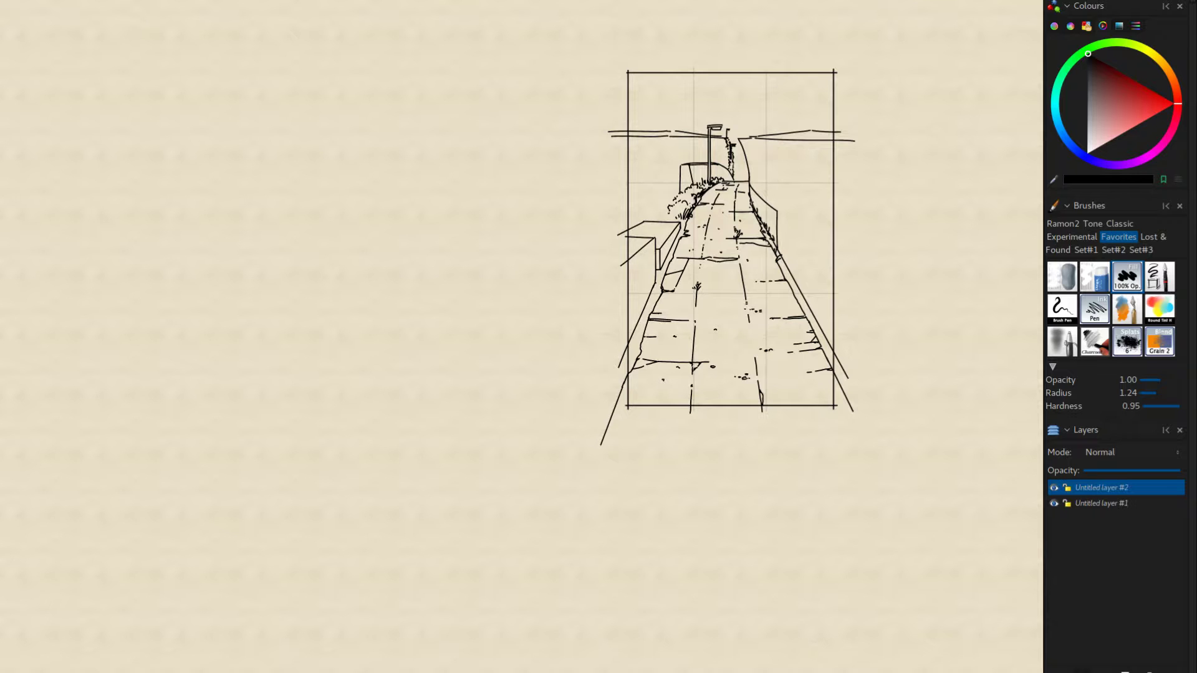
{"action": "left_click_drag", "start_coordinate": [718, 364], "coordinate": [757, 322]}
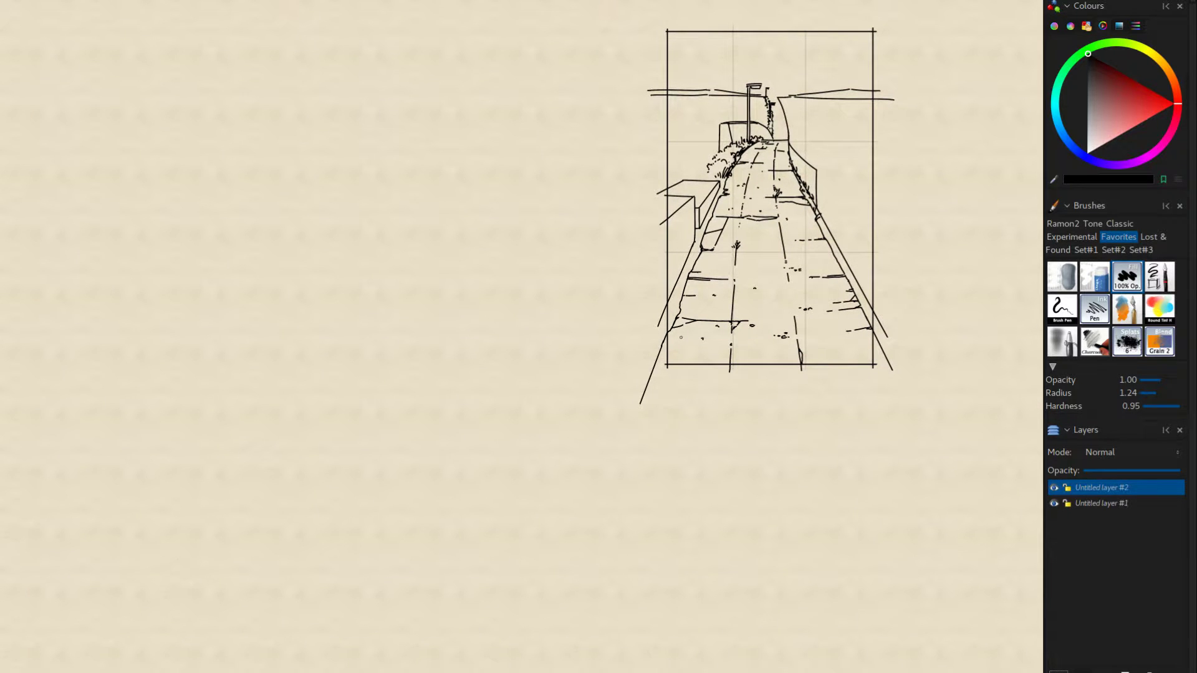
{"action": "scroll", "coordinate": [692, 342], "scroll_direction": "down", "scroll_amount": 1}
{"action": "scroll", "coordinate": [692, 342], "scroll_direction": "left", "scroll_amount": 2}
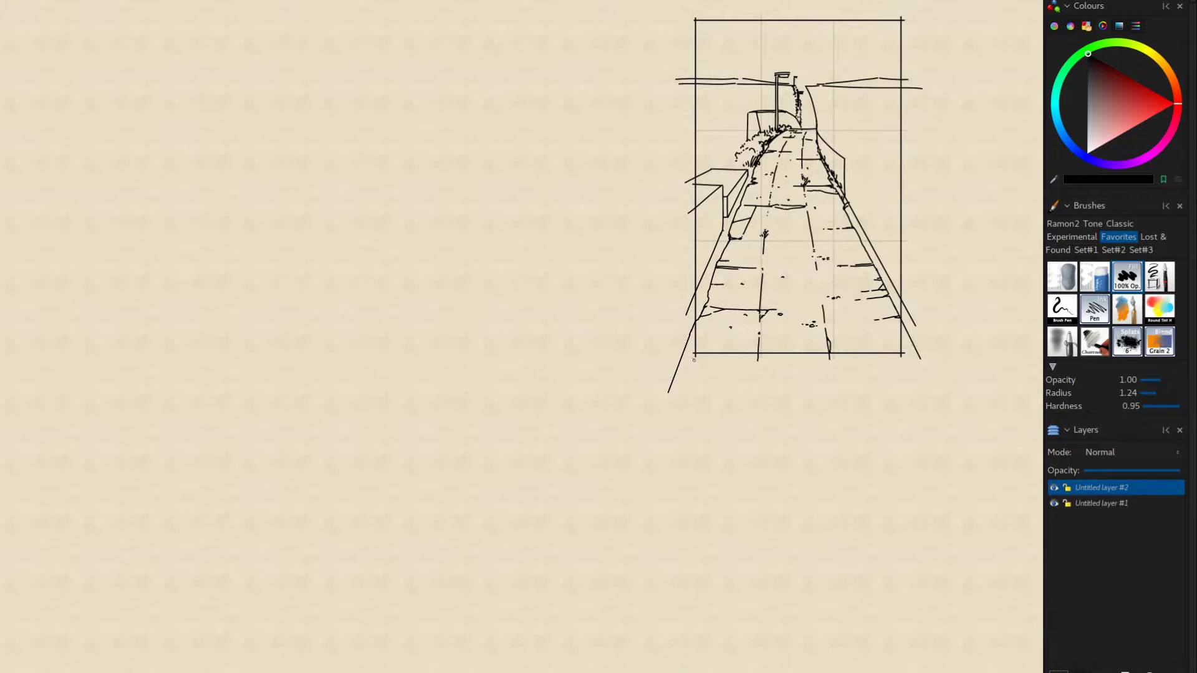
{"action": "scroll", "coordinate": [693, 360], "scroll_direction": "down", "scroll_amount": 2}
{"action": "scroll", "coordinate": [694, 360], "scroll_direction": "right", "scroll_amount": 2}
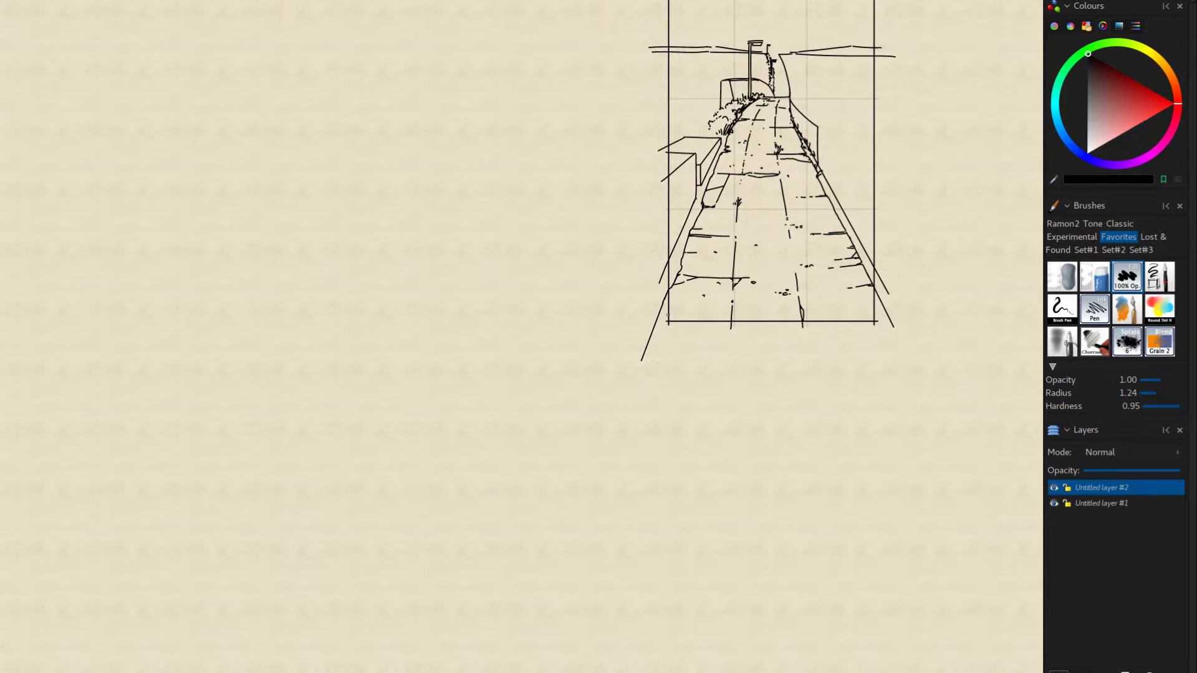
{"action": "scroll", "coordinate": [741, 377], "scroll_direction": "down", "scroll_amount": 2}
{"action": "scroll", "coordinate": [741, 378], "scroll_direction": "right", "scroll_amount": 1}
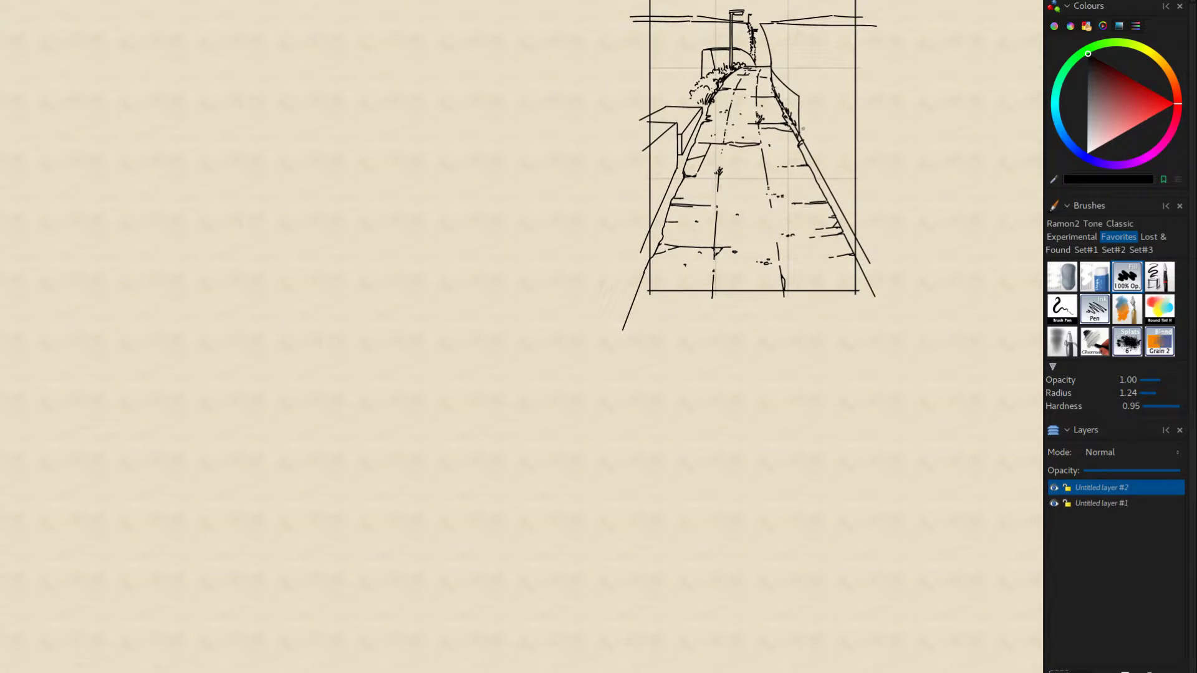
{"action": "scroll", "coordinate": [639, 168], "scroll_direction": "down", "scroll_amount": 1}
{"action": "scroll", "coordinate": [639, 167], "scroll_direction": "left", "scroll_amount": 1}
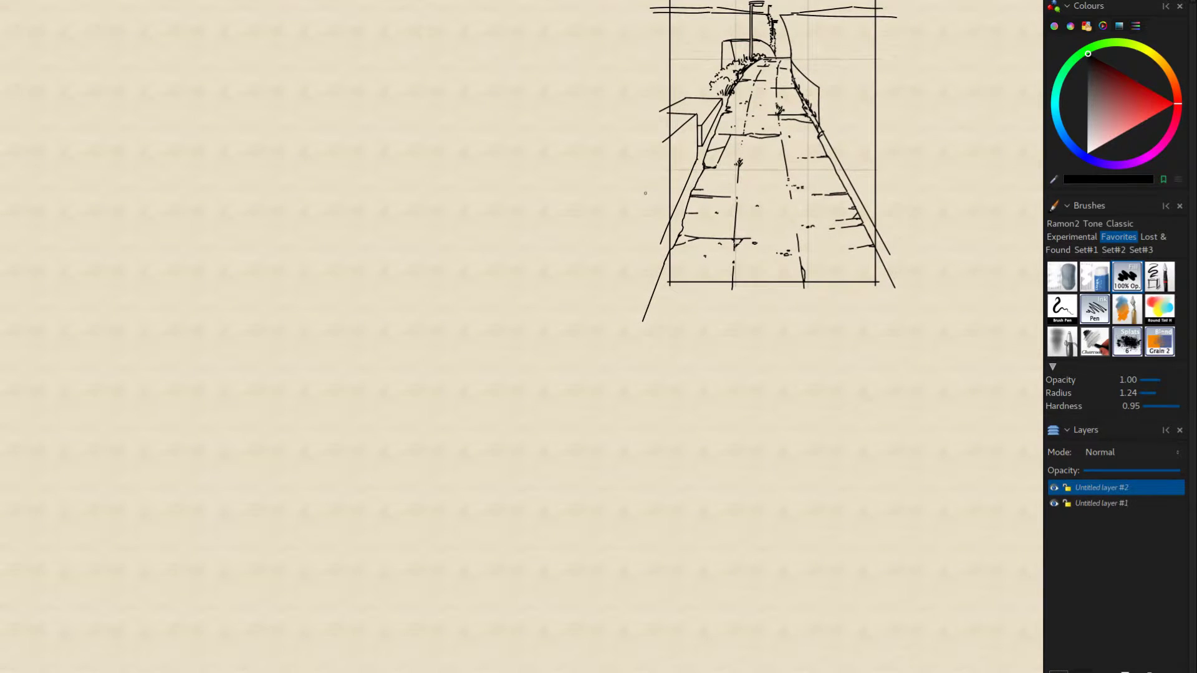
Step: Erase the top edge of the left side wall and add a new layer above the line art
{"action": "left_click", "coordinate": [1095, 276]}
{"action": "left_click_drag", "start_coordinate": [716, 98], "coordinate": [699, 97]}
{"action": "left_click", "coordinate": [1127, 276]}
{"action": "left_click", "coordinate": [1058, 672]}
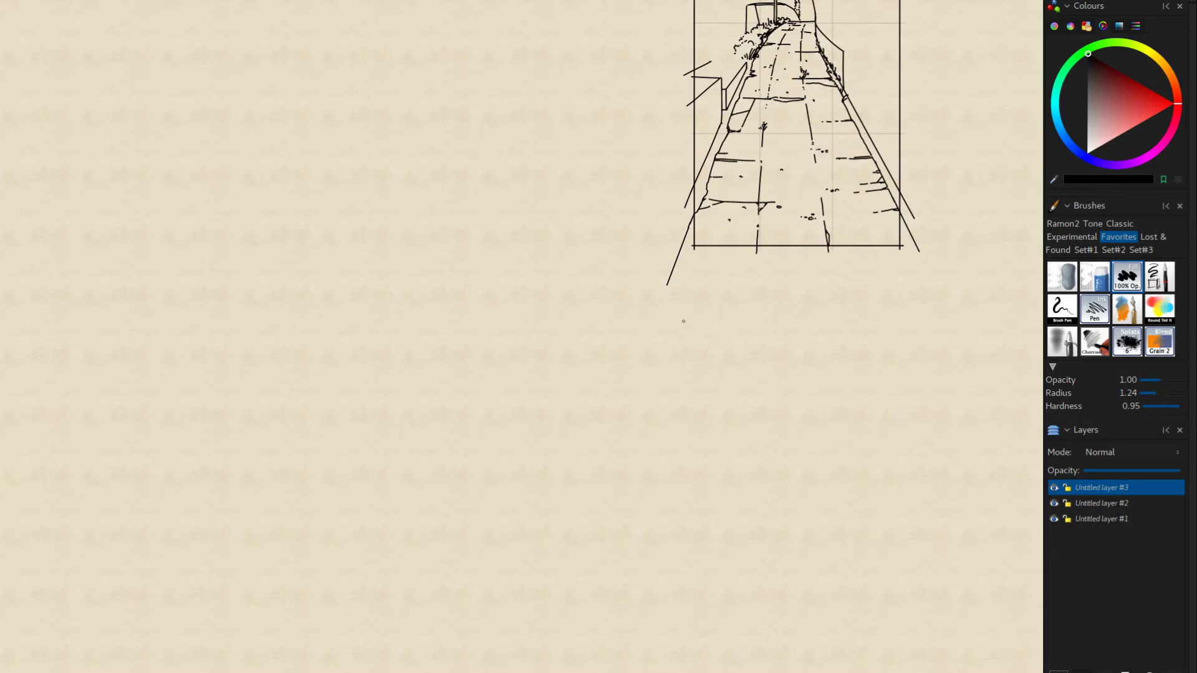
Step: Sketch a small leafy tuft just above the left side wall on the new layer
{"action": "left_click_drag", "start_coordinate": [709, 286], "coordinate": [720, 280]}
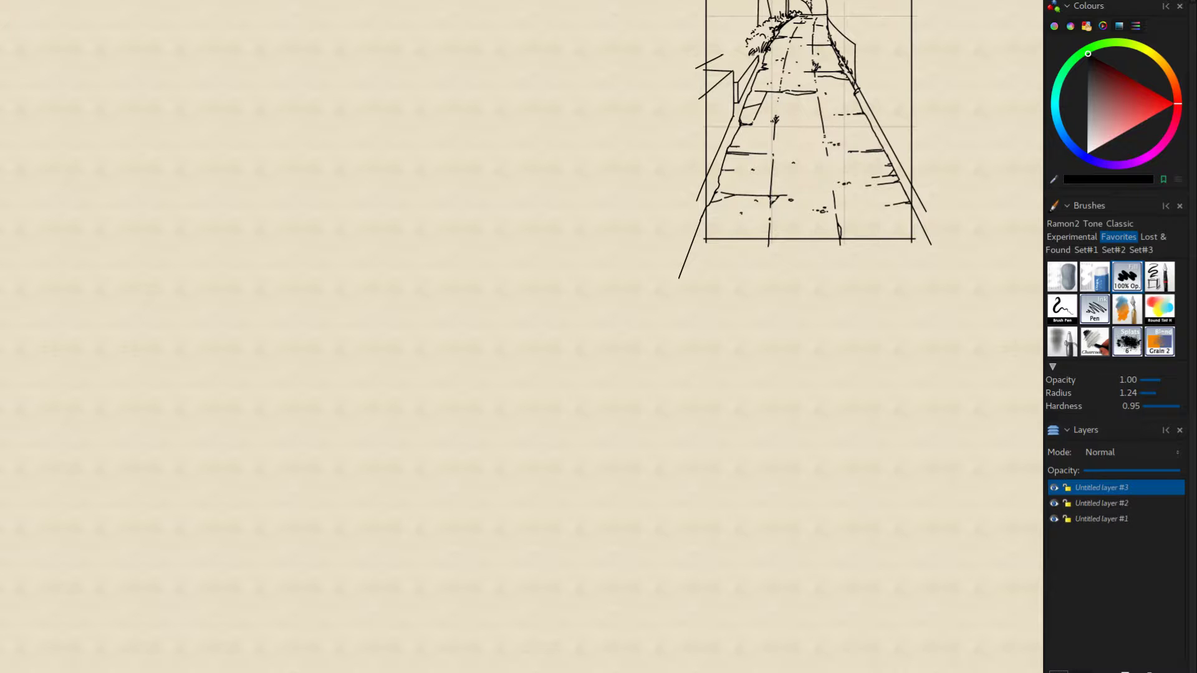
{"action": "left_click_drag", "start_coordinate": [735, 49], "coordinate": [736, 46]}
{"action": "key", "text": "ctrl+z"}
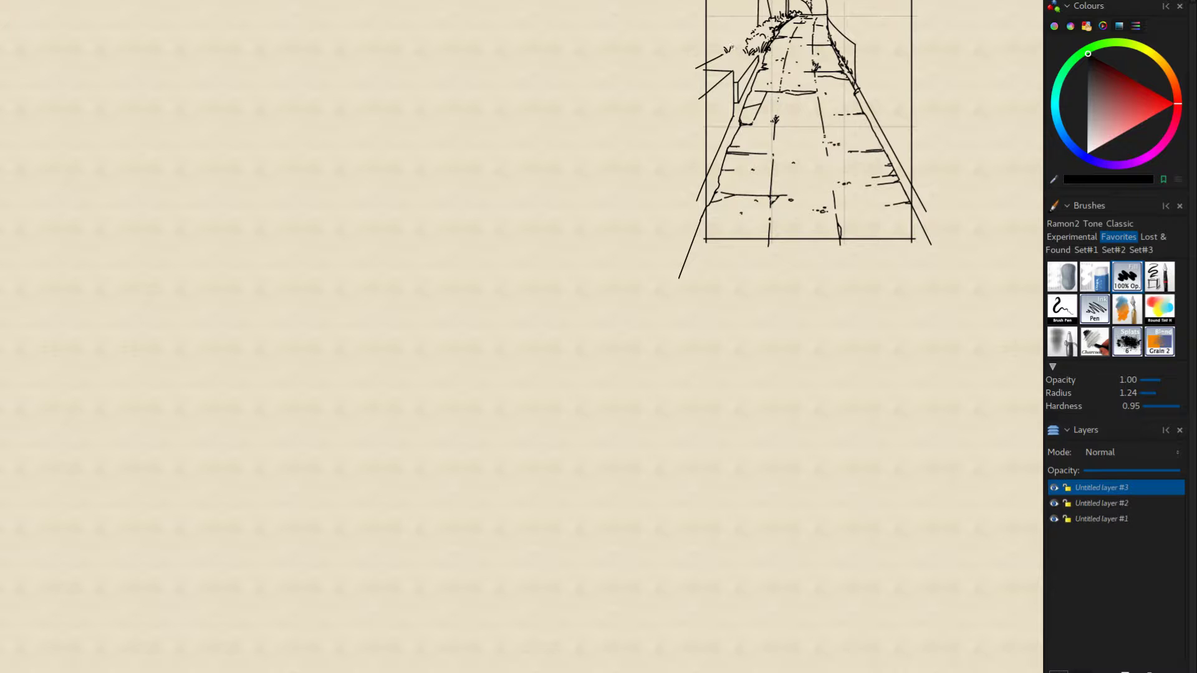
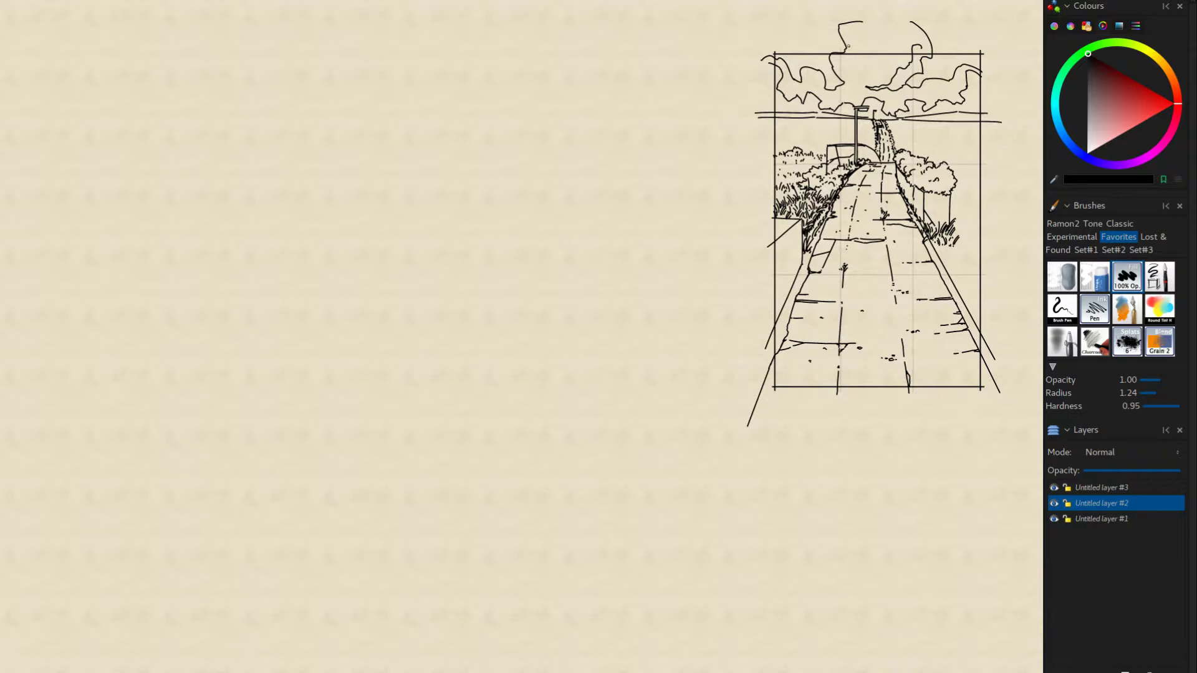
Step: Add a curved cloud outline in the upper middle of the sky, just below the frame's top edge
{"action": "mouse_move", "coordinate": [848, 46]}
{"action": "left_mouse_down"}
{"action": "mouse_move", "coordinate": [881, 56]}
{"action": "mouse_move", "coordinate": [879, 68]}
{"action": "mouse_move", "coordinate": [839, 66]}
{"action": "left_mouse_up"}
{"action": "left_click_drag", "start_coordinate": [786, 131], "coordinate": [782, 132]}
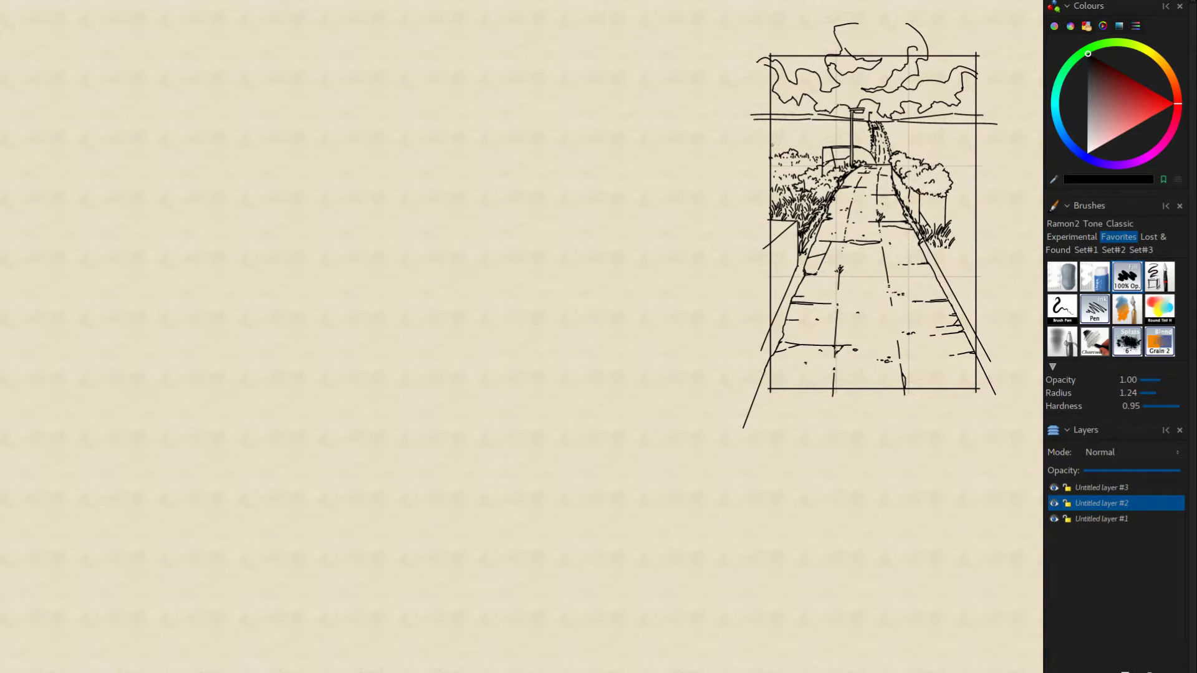
{"action": "left_click_drag", "start_coordinate": [716, 242], "coordinate": [673, 263]}
{"action": "mouse_move", "coordinate": [798, 402]}
{"action": "left_mouse_down"}
{"action": "mouse_move", "coordinate": [740, 357]}
{"action": "mouse_move", "coordinate": [786, 431]}
{"action": "left_mouse_up"}
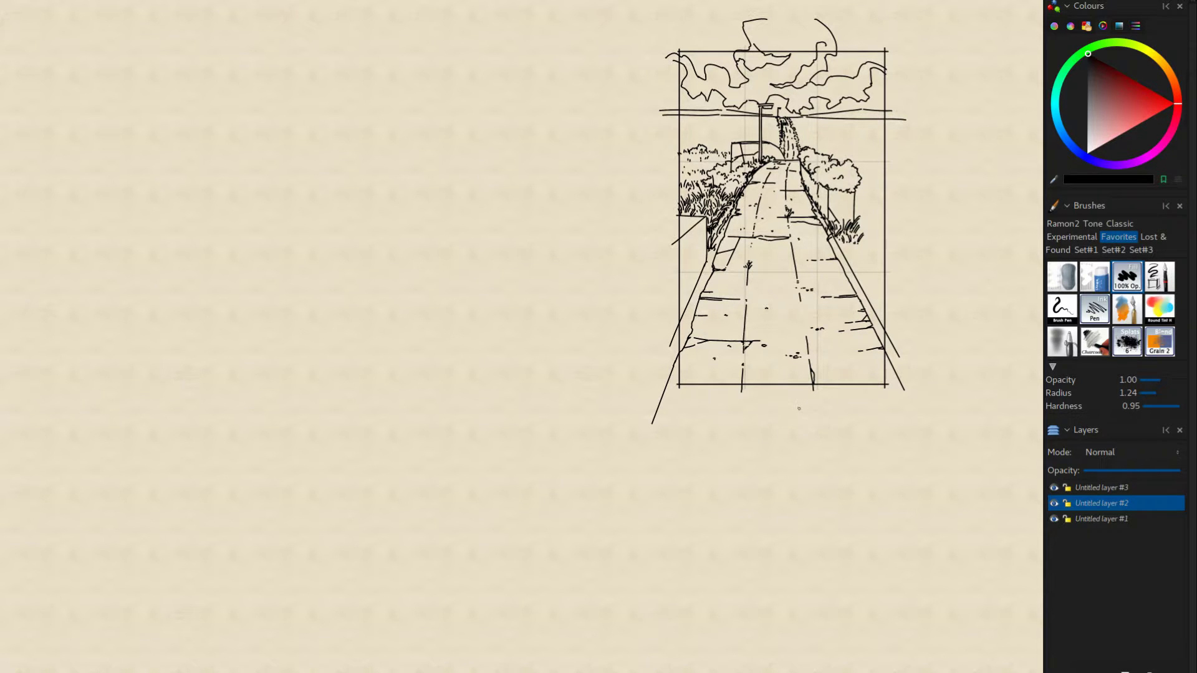
{"action": "mouse_move", "coordinate": [800, 411]}
{"action": "left_mouse_down"}
{"action": "mouse_move", "coordinate": [798, 375]}
{"action": "mouse_move", "coordinate": [795, 442]}
{"action": "mouse_move", "coordinate": [806, 422]}
{"action": "mouse_move", "coordinate": [776, 357]}
{"action": "mouse_move", "coordinate": [791, 348]}
{"action": "left_mouse_up"}
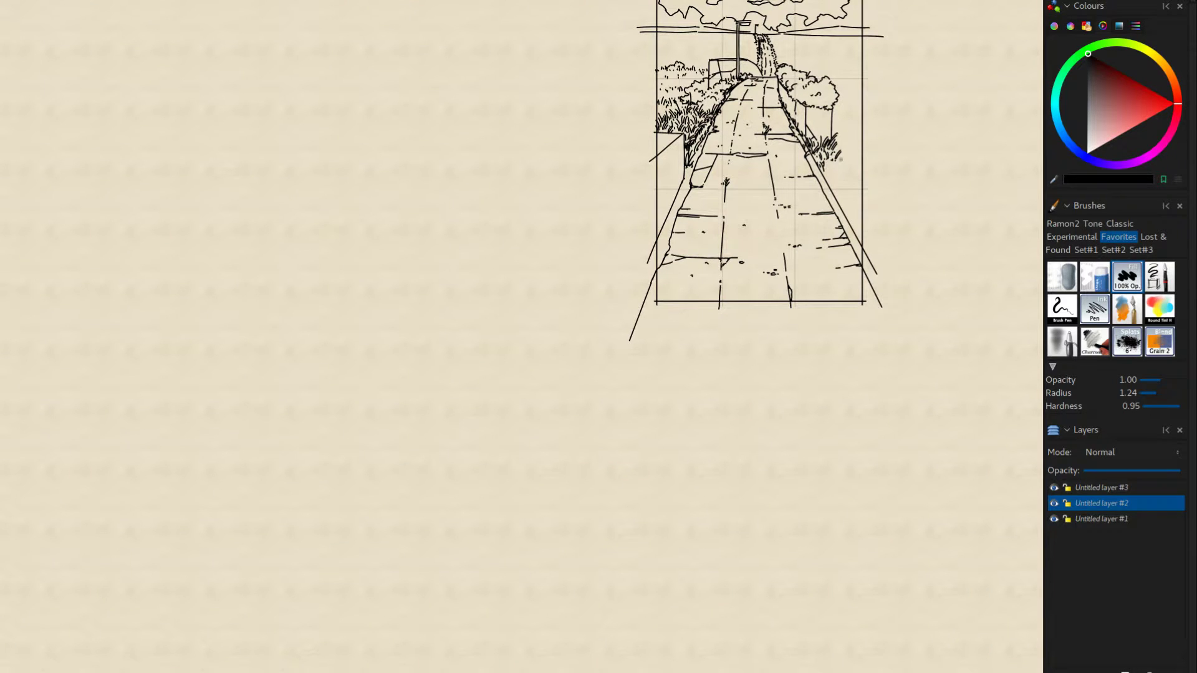
Step: Extend the grass clump beside the road's right edge with more blades
{"action": "left_click_drag", "start_coordinate": [840, 159], "coordinate": [854, 94]}
{"action": "key", "text": "ctrl+z"}
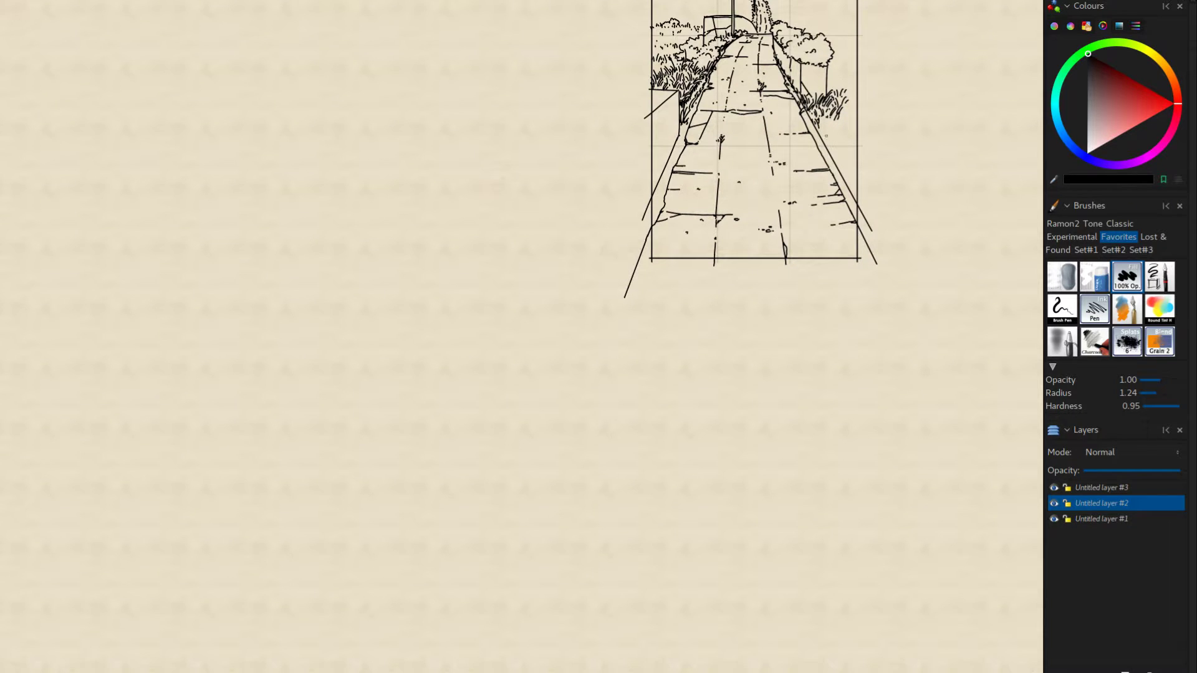
{"action": "left_click_drag", "start_coordinate": [833, 139], "coordinate": [826, 125]}
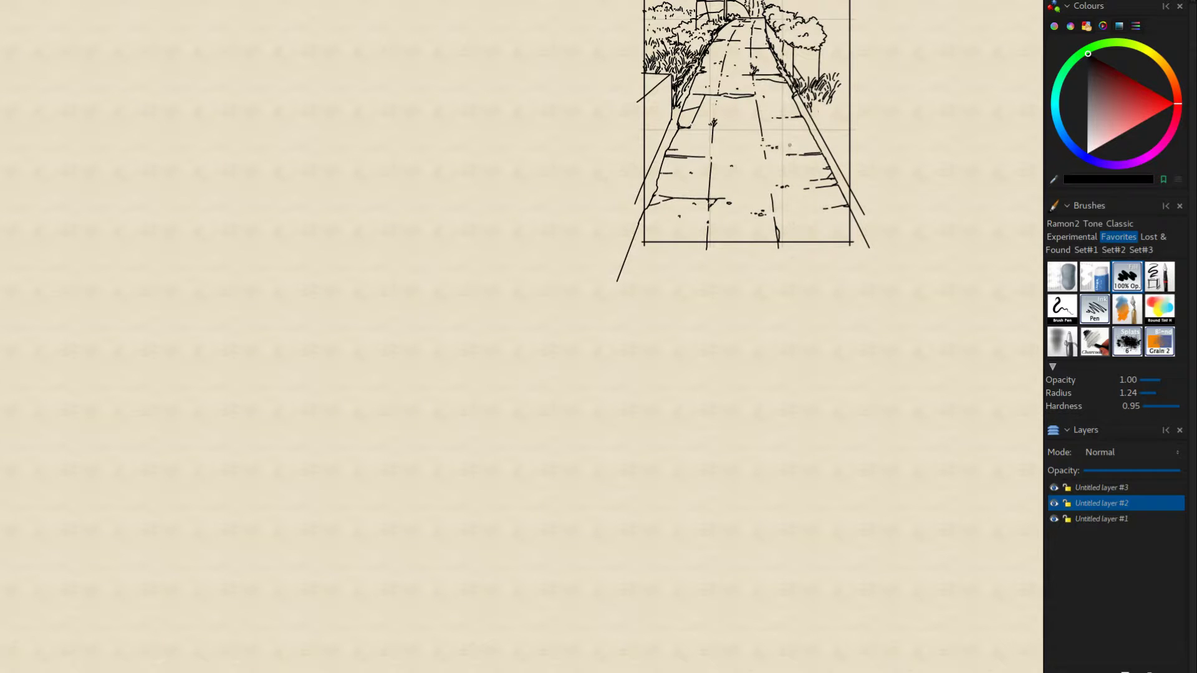
Step: Erase the outer line of the road's right edge inside the frame on layer #2, and merge layer #3 down into it
{"action": "left_click", "coordinate": [1089, 491]}
{"action": "left_click", "coordinate": [1085, 501]}
{"action": "left_click_drag", "start_coordinate": [798, 94], "coordinate": [848, 186]}
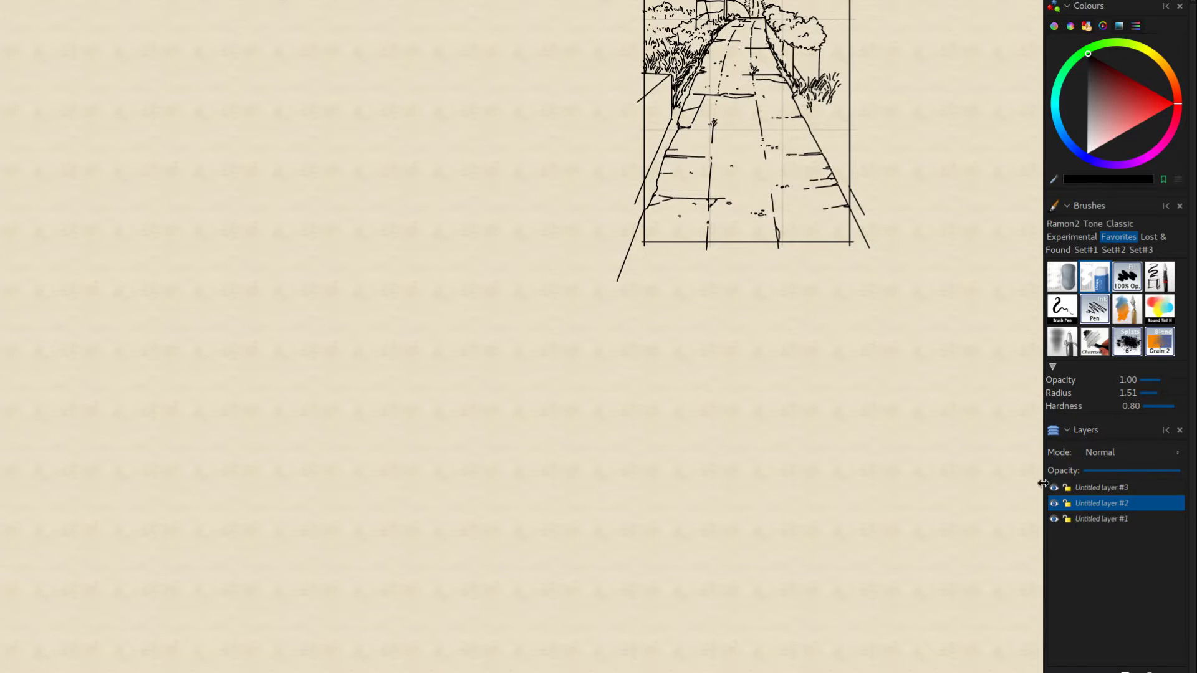
{"action": "left_click", "coordinate": [1096, 488]}
{"action": "left_click", "coordinate": [1142, 671]}
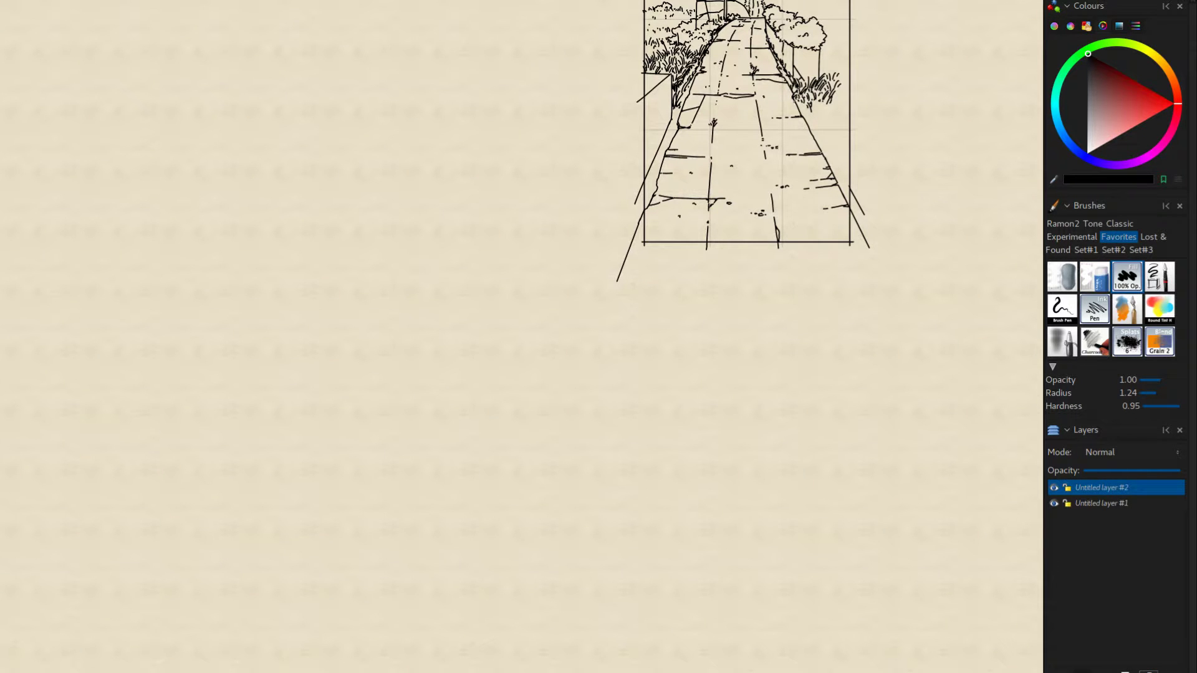
Step: Thicken the grass beside the road's right edge and draw a narrow slab edge on the road border below it
{"action": "left_click_drag", "start_coordinate": [818, 102], "coordinate": [816, 105]}
{"action": "left_click_drag", "start_coordinate": [811, 122], "coordinate": [823, 152]}
{"action": "key", "text": "ctrl+z"}
{"action": "mouse_move", "coordinate": [733, 173]}
{"action": "left_mouse_down"}
{"action": "mouse_move", "coordinate": [780, 166]}
{"action": "mouse_move", "coordinate": [747, 264]}
{"action": "left_mouse_up"}
{"action": "mouse_move", "coordinate": [810, 363]}
{"action": "left_mouse_down"}
{"action": "mouse_move", "coordinate": [780, 361]}
{"action": "mouse_move", "coordinate": [797, 354]}
{"action": "mouse_move", "coordinate": [772, 386]}
{"action": "mouse_move", "coordinate": [804, 312]}
{"action": "left_mouse_up"}
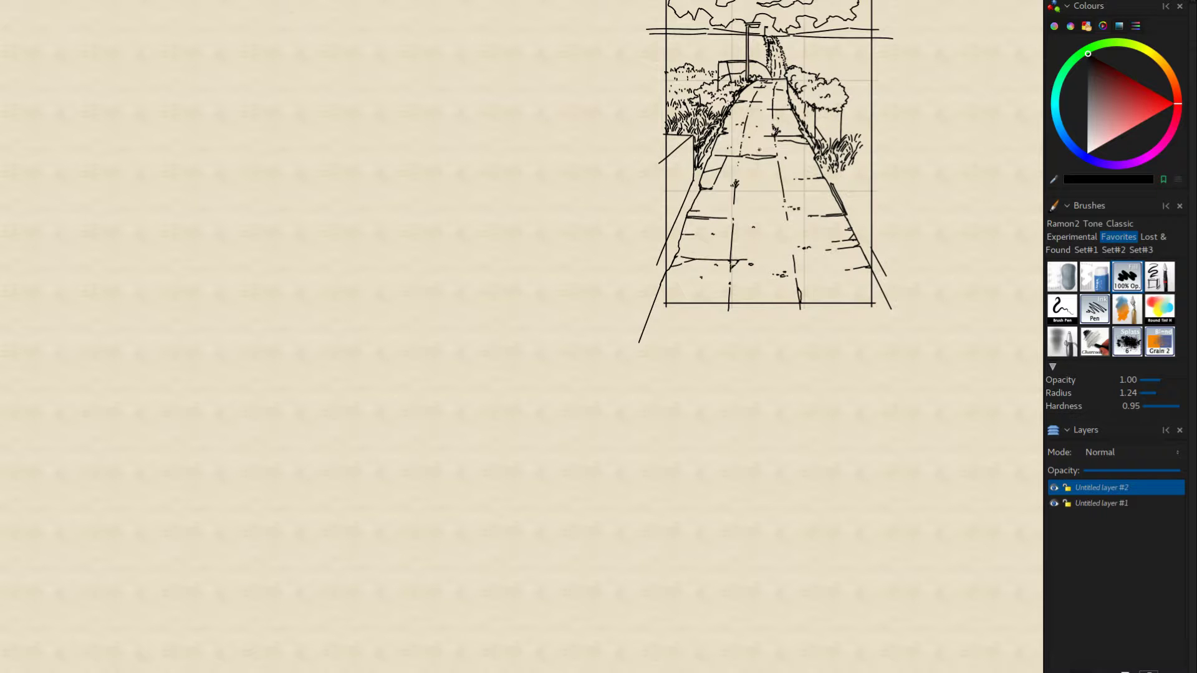
{"action": "mouse_move", "coordinate": [757, 300]}
{"action": "left_mouse_down"}
{"action": "mouse_move", "coordinate": [699, 345]}
{"action": "mouse_move", "coordinate": [731, 326]}
{"action": "left_mouse_up"}
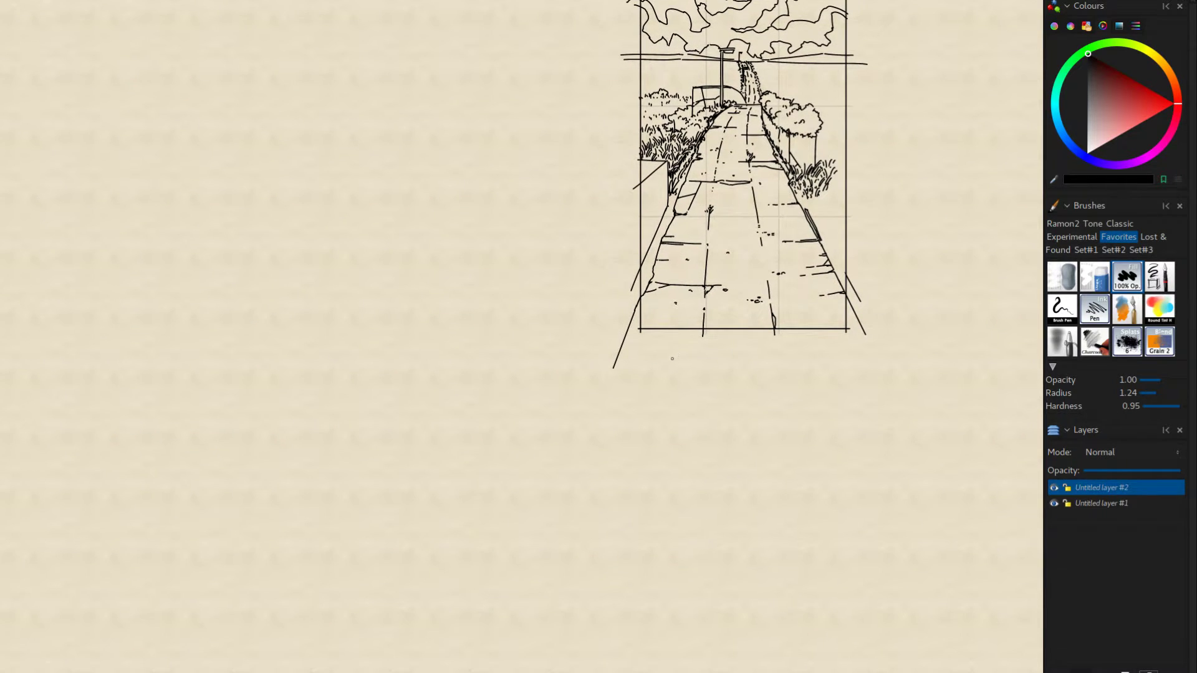
{"action": "mouse_move", "coordinate": [672, 358]}
{"action": "left_mouse_down"}
{"action": "mouse_move", "coordinate": [695, 327]}
{"action": "mouse_move", "coordinate": [675, 363]}
{"action": "mouse_move", "coordinate": [684, 391]}
{"action": "mouse_move", "coordinate": [702, 343]}
{"action": "mouse_move", "coordinate": [676, 411]}
{"action": "mouse_move", "coordinate": [688, 391]}
{"action": "mouse_move", "coordinate": [692, 423]}
{"action": "left_mouse_up"}
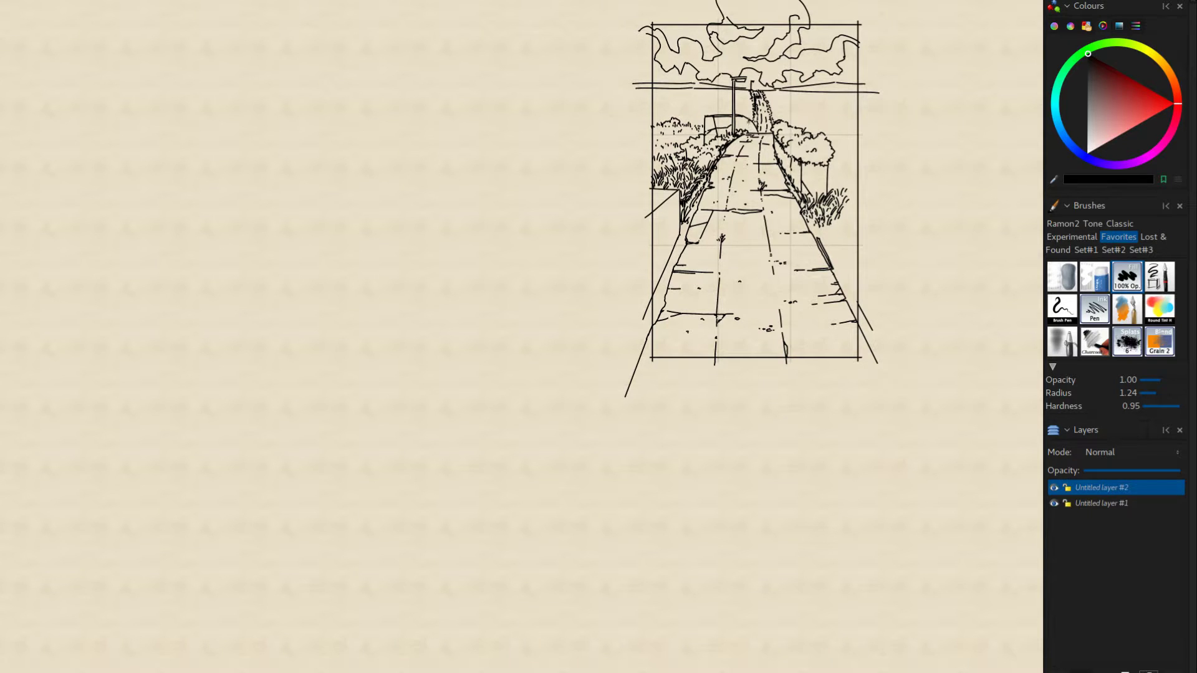
Step: Touch up the arch's curve behind the lamppost where it meets the tall shape
{"action": "left_click_drag", "start_coordinate": [747, 121], "coordinate": [751, 132]}
{"action": "key", "text": "e"}
{"action": "key", "text": "d"}
{"action": "key", "text": "1"}
{"action": "left_click_drag", "start_coordinate": [678, 294], "coordinate": [593, 323]}
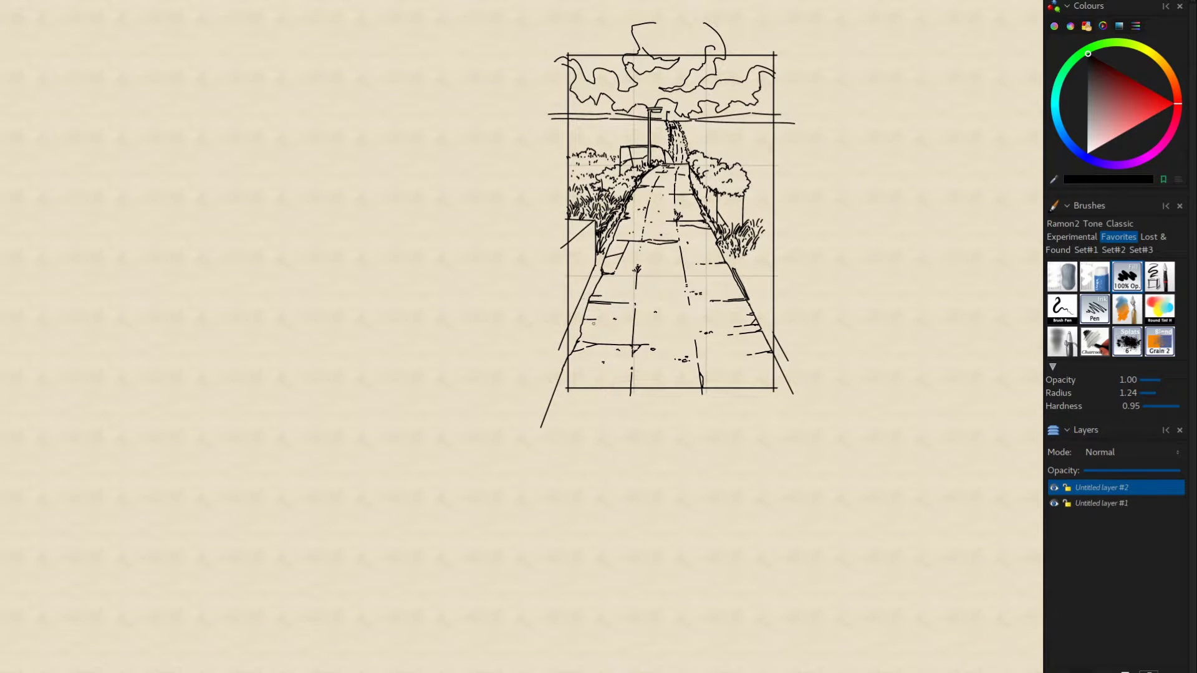
{"action": "mouse_move", "coordinate": [632, 367]}
{"action": "left_mouse_down"}
{"action": "mouse_move", "coordinate": [656, 358]}
{"action": "mouse_move", "coordinate": [683, 403]}
{"action": "left_mouse_up"}
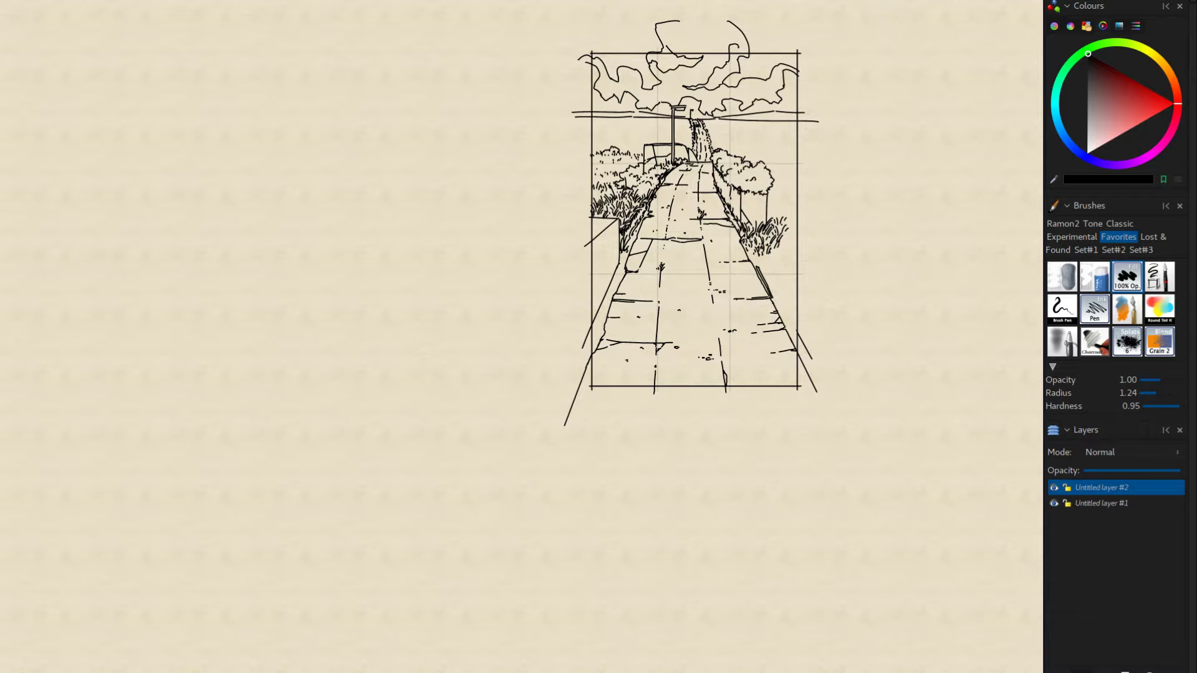
{"action": "mouse_move", "coordinate": [772, 373]}
{"action": "left_mouse_down"}
{"action": "mouse_move", "coordinate": [816, 323]}
{"action": "mouse_move", "coordinate": [763, 46]}
{"action": "mouse_move", "coordinate": [792, 78]}
{"action": "left_mouse_up"}
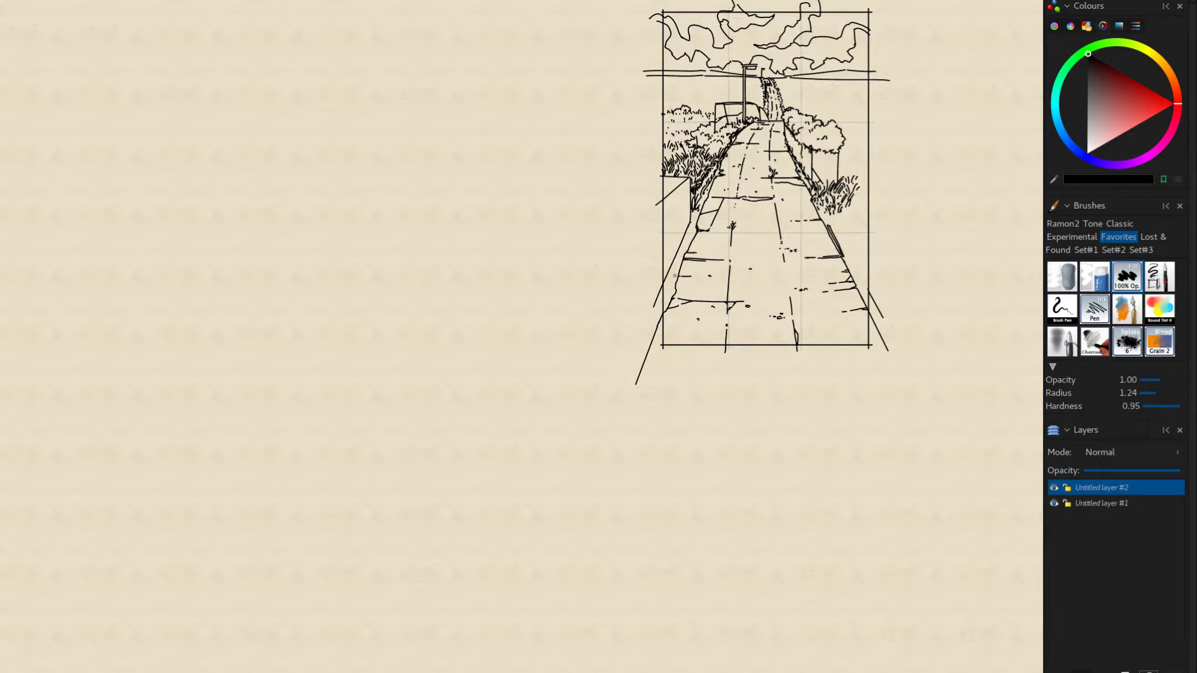
{"action": "mouse_move", "coordinate": [738, 432]}
{"action": "left_mouse_down"}
{"action": "mouse_move", "coordinate": [724, 410]}
{"action": "mouse_move", "coordinate": [754, 417]}
{"action": "left_mouse_up"}
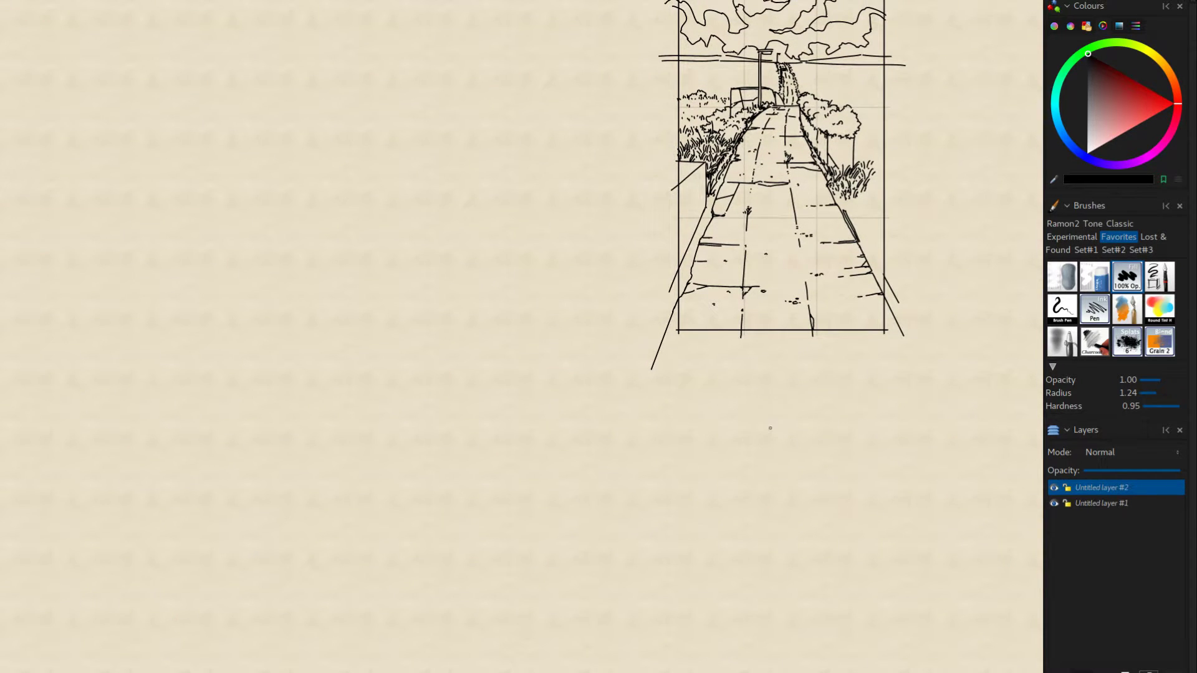
Step: Clean up the outline of the arch behind the lamppost with a fine eraser of radius 0.91
{"action": "left_click", "coordinate": [1094, 276]}
{"action": "key", "text": "e"}
{"action": "left_click_drag", "start_coordinate": [615, 260], "coordinate": [641, 315]}
{"action": "key", "text": "e"}
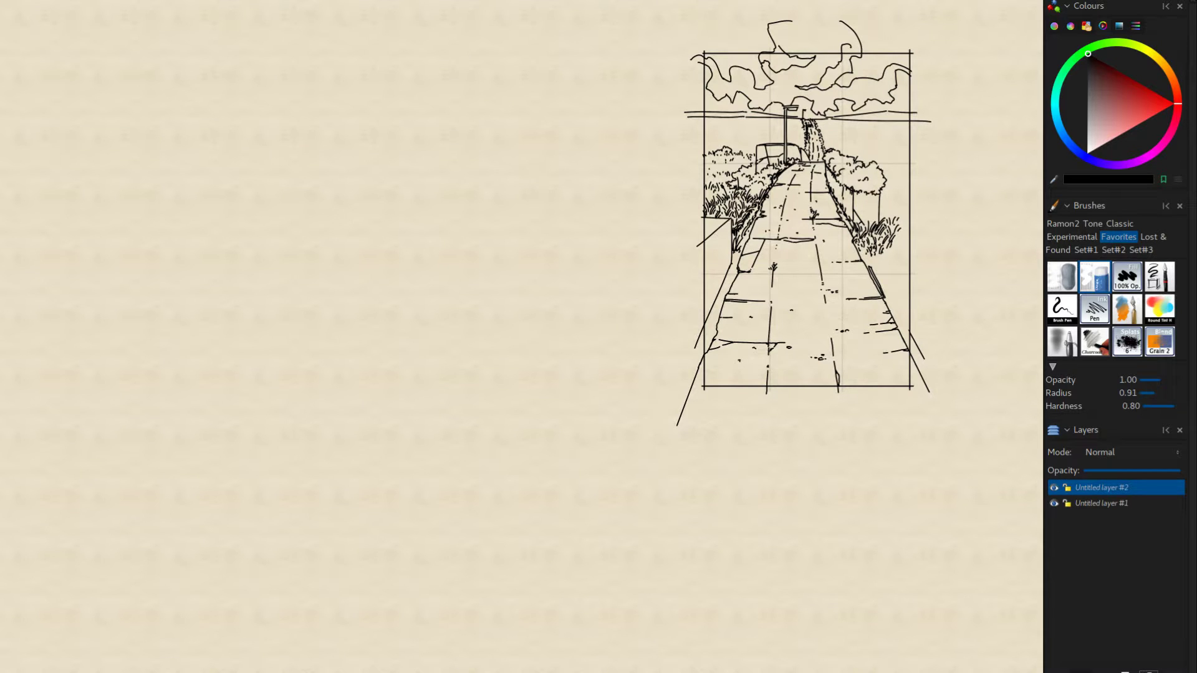
{"action": "key", "text": "f"}
{"action": "key", "text": "f"}
{"action": "key", "text": "e"}
{"action": "mouse_move", "coordinate": [740, 268]}
{"action": "left_mouse_down"}
{"action": "mouse_move", "coordinate": [787, 198]}
{"action": "mouse_move", "coordinate": [817, 207]}
{"action": "left_mouse_up"}
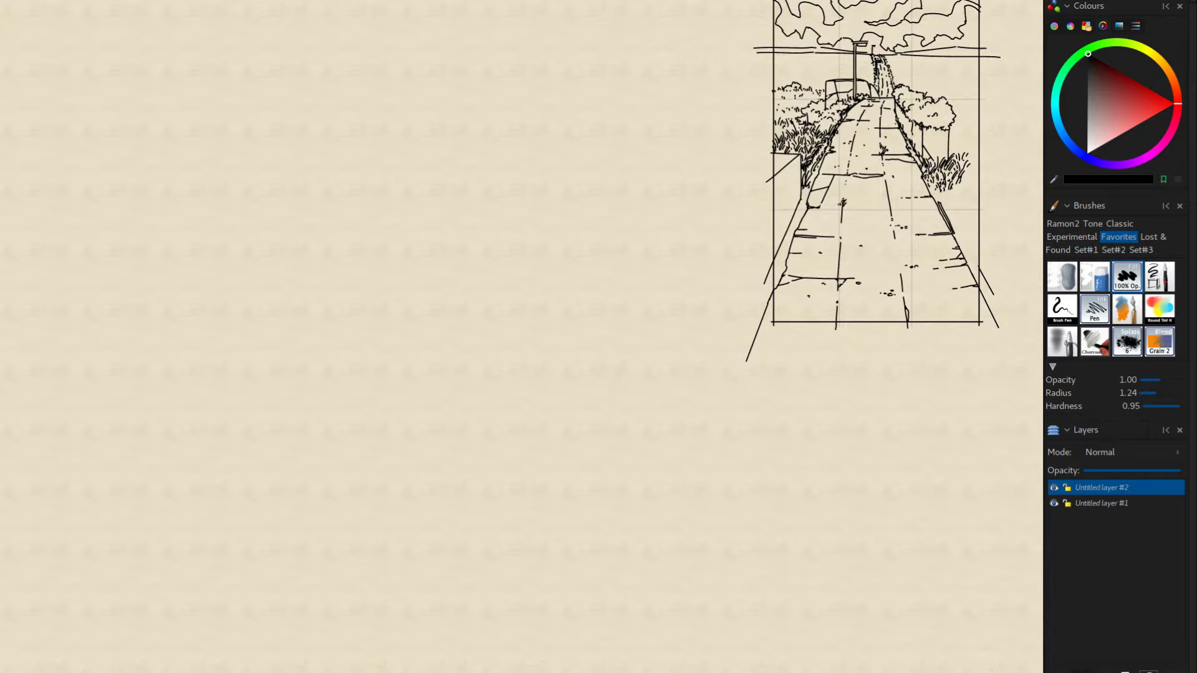
{"action": "left_click_drag", "start_coordinate": [746, 179], "coordinate": [698, 179]}
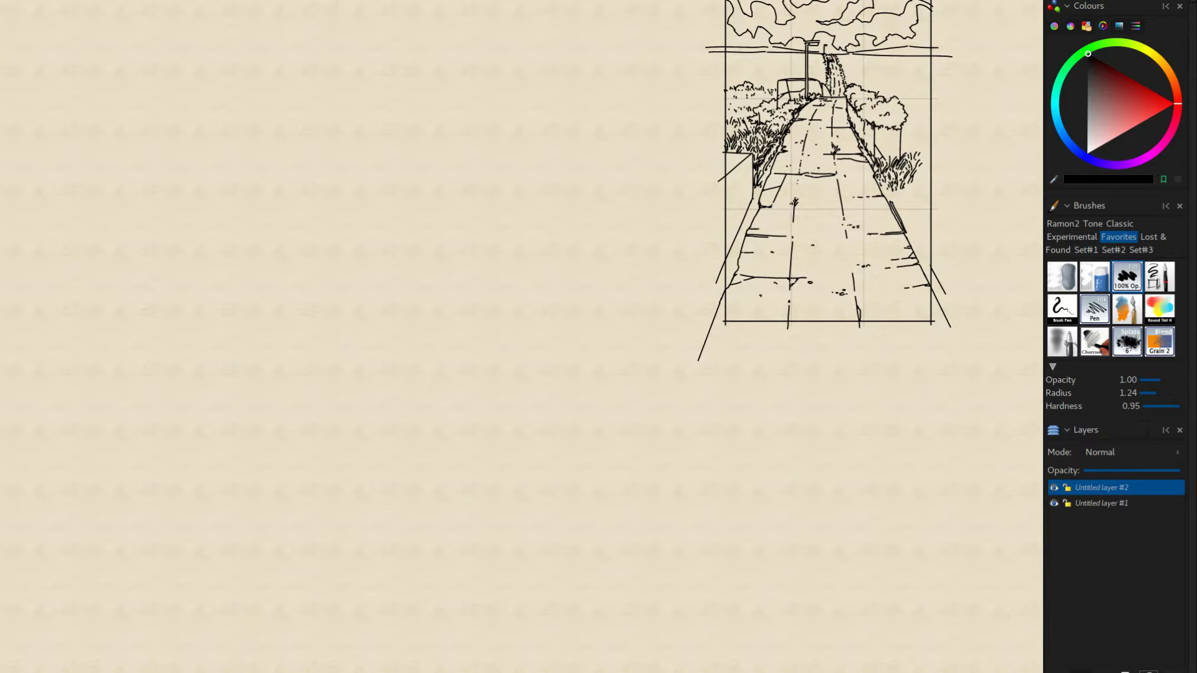
{"action": "key", "text": "e"}
{"action": "key", "text": "e"}
{"action": "mouse_move", "coordinate": [689, 130]}
{"action": "left_mouse_down"}
{"action": "mouse_move", "coordinate": [658, 226]}
{"action": "mouse_move", "coordinate": [671, 263]}
{"action": "mouse_move", "coordinate": [682, 258]}
{"action": "left_mouse_up"}
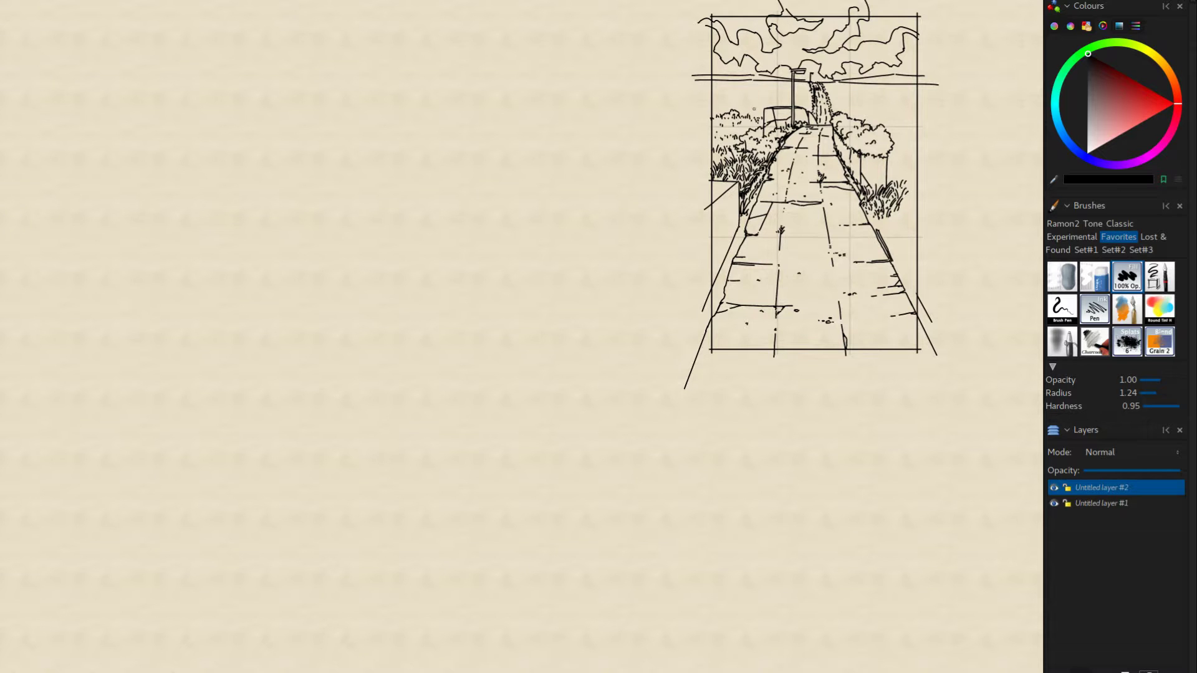
{"action": "mouse_move", "coordinate": [691, 132]}
{"action": "left_mouse_down"}
{"action": "mouse_move", "coordinate": [660, 133]}
{"action": "mouse_move", "coordinate": [708, 371]}
{"action": "mouse_move", "coordinate": [776, 350]}
{"action": "left_mouse_up"}
{"action": "mouse_move", "coordinate": [791, 170]}
{"action": "left_mouse_down"}
{"action": "mouse_move", "coordinate": [756, 174]}
{"action": "mouse_move", "coordinate": [767, 183]}
{"action": "mouse_move", "coordinate": [796, 164]}
{"action": "left_mouse_up"}
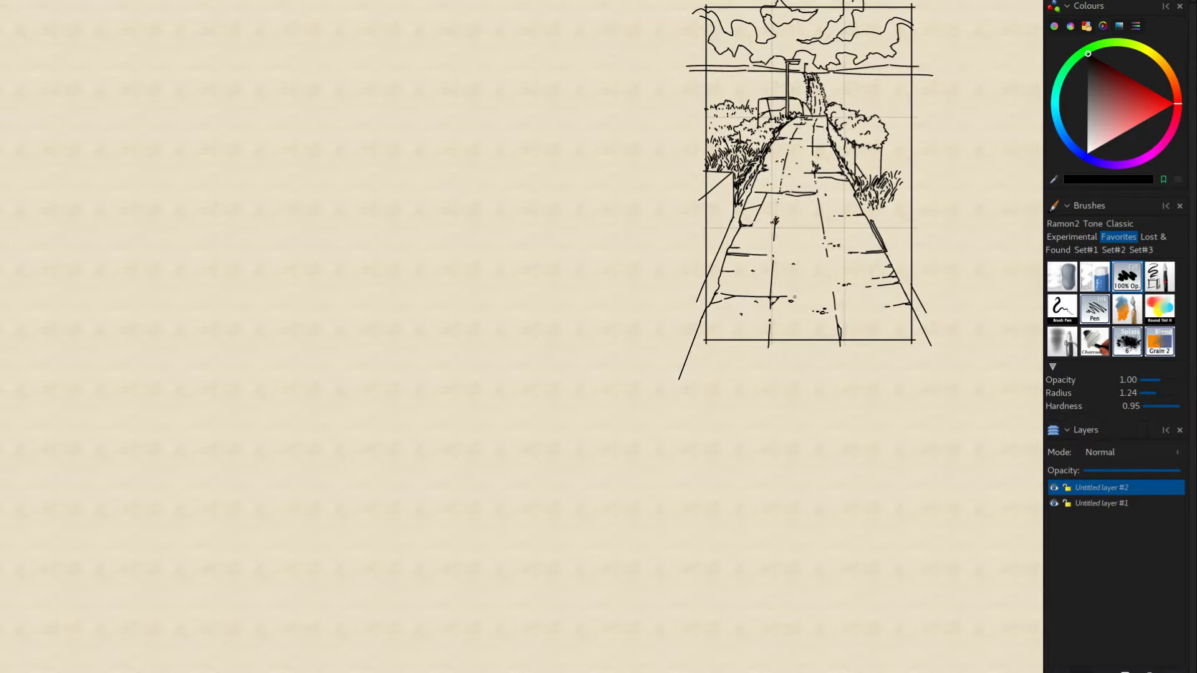
Step: Draw a thin row of broken distant treeline marks across the field between the left bushes and the horizon on layer #2
{"action": "mouse_move", "coordinate": [790, 310]}
{"action": "left_mouse_down"}
{"action": "mouse_move", "coordinate": [777, 297]}
{"action": "mouse_move", "coordinate": [793, 297]}
{"action": "left_mouse_up"}
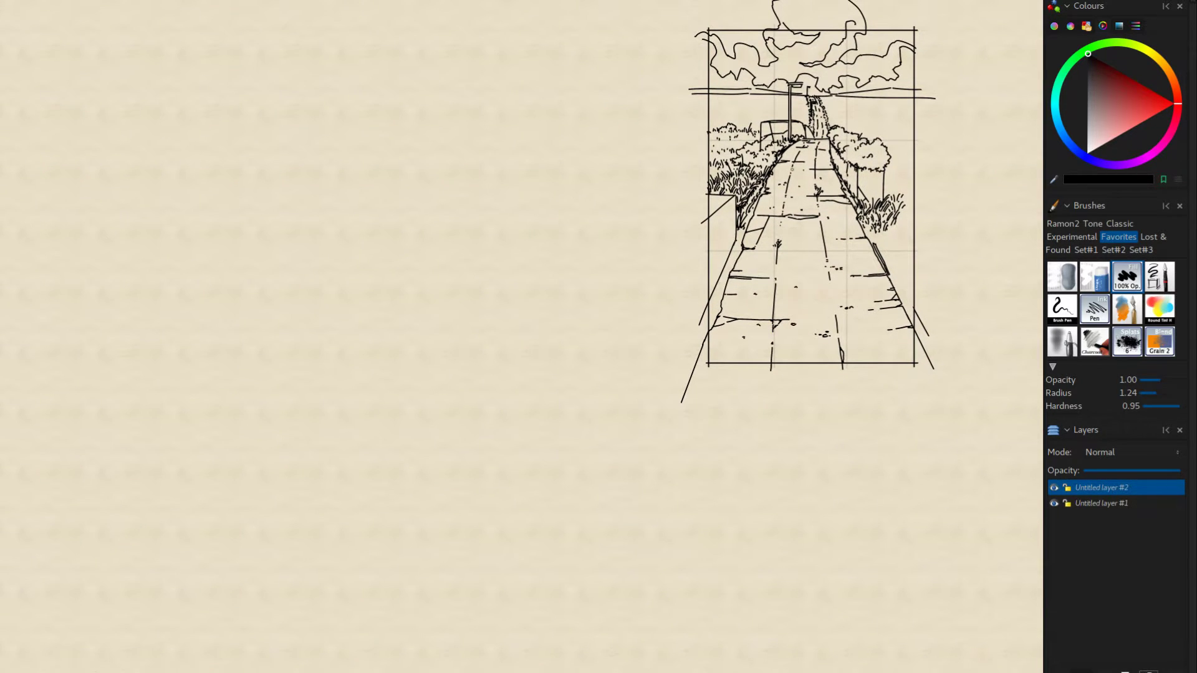
{"action": "mouse_move", "coordinate": [876, 137]}
{"action": "left_mouse_down"}
{"action": "mouse_move", "coordinate": [879, 30]}
{"action": "mouse_move", "coordinate": [899, 22]}
{"action": "left_mouse_up"}
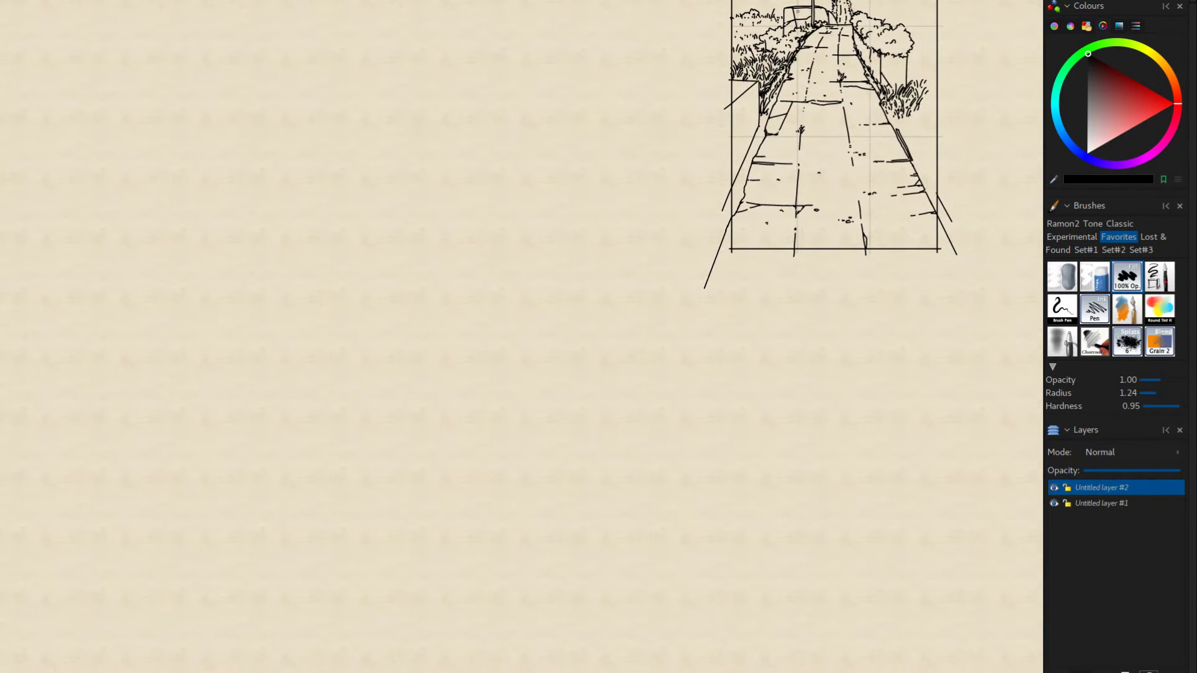
{"action": "mouse_move", "coordinate": [732, 136]}
{"action": "left_mouse_down"}
{"action": "mouse_move", "coordinate": [744, 130]}
{"action": "mouse_move", "coordinate": [742, 195]}
{"action": "left_mouse_up"}
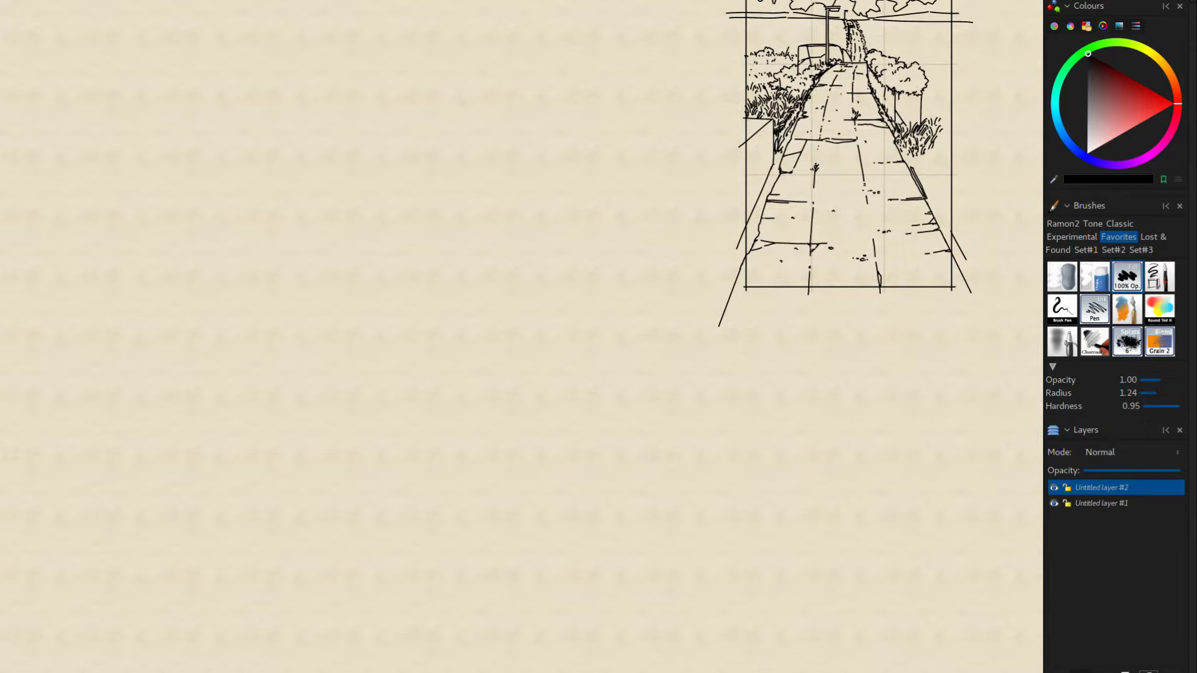
{"action": "mouse_move", "coordinate": [763, 127]}
{"action": "left_mouse_down"}
{"action": "mouse_move", "coordinate": [775, 229]}
{"action": "mouse_move", "coordinate": [795, 223]}
{"action": "left_mouse_up"}
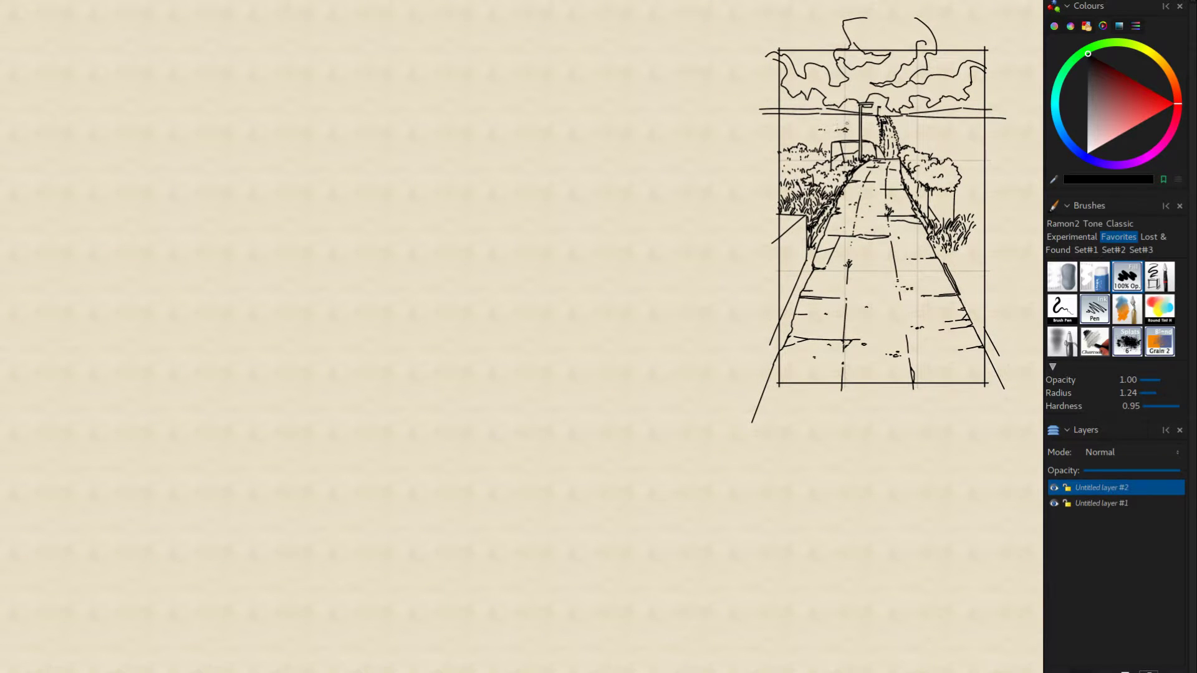
{"action": "mouse_move", "coordinate": [830, 123]}
{"action": "left_mouse_down"}
{"action": "mouse_move", "coordinate": [841, 104]}
{"action": "mouse_move", "coordinate": [833, 121]}
{"action": "left_mouse_up"}
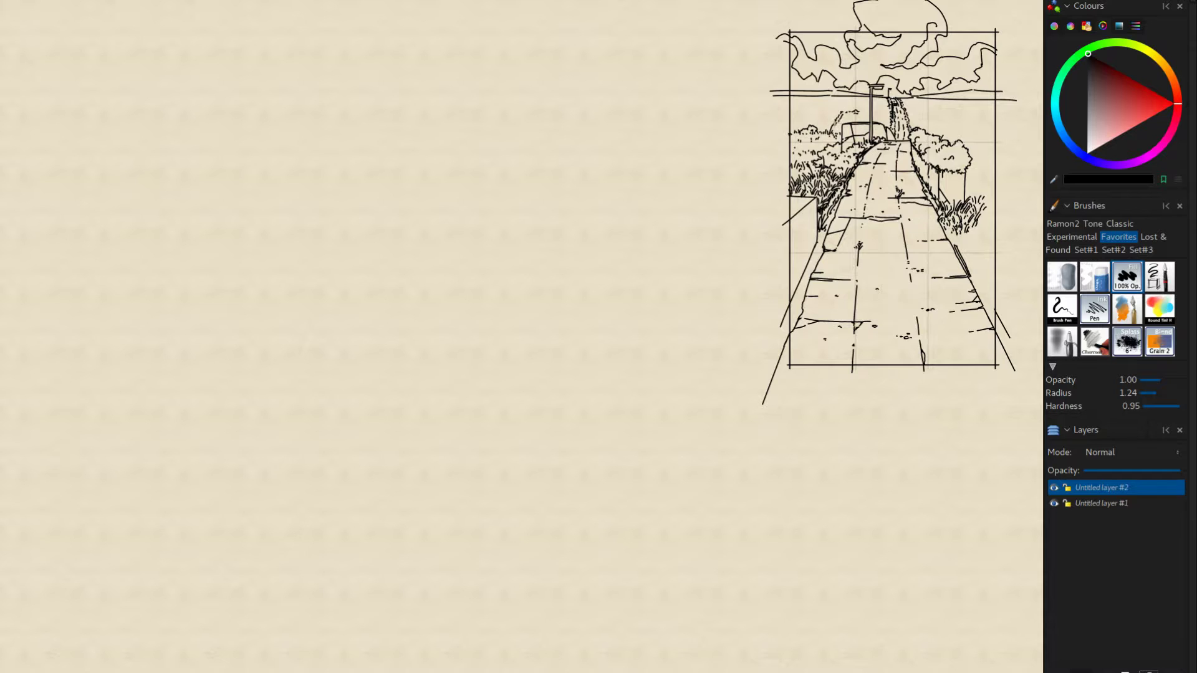
{"action": "key", "text": "ctrl+z"}
{"action": "left_click_drag", "start_coordinate": [842, 114], "coordinate": [836, 121]}
{"action": "key", "text": "ctrl+z"}
{"action": "left_click_drag", "start_coordinate": [823, 111], "coordinate": [831, 111]}
{"action": "left_click_drag", "start_coordinate": [803, 113], "coordinate": [813, 113]}
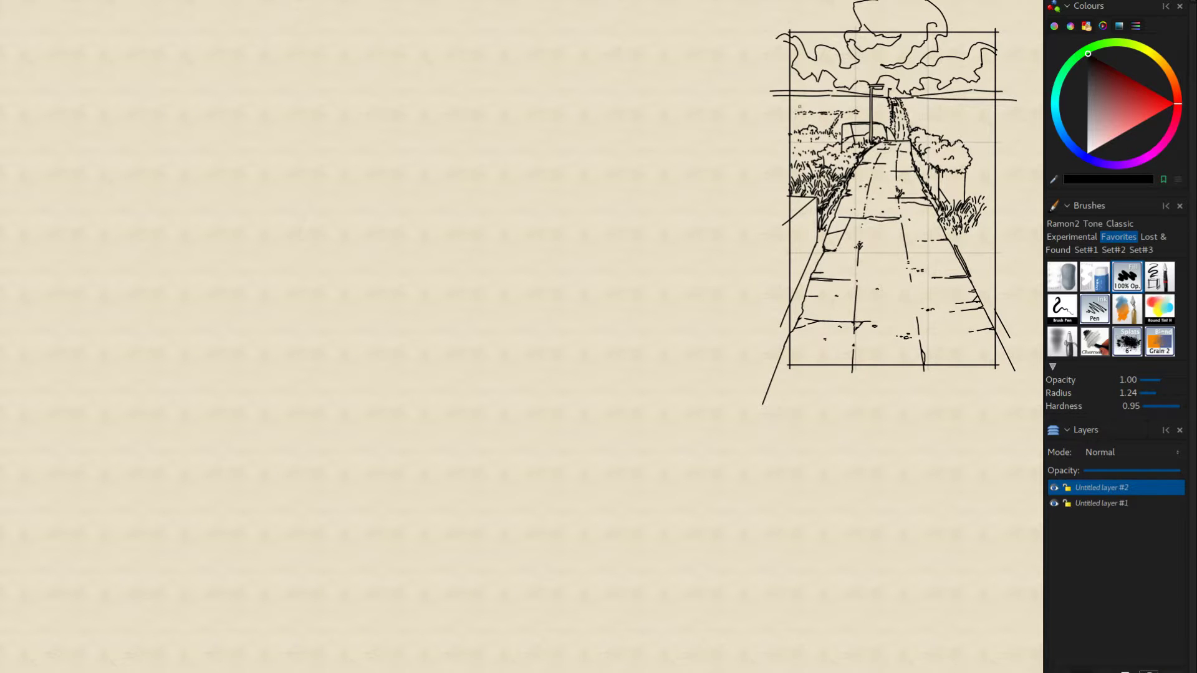
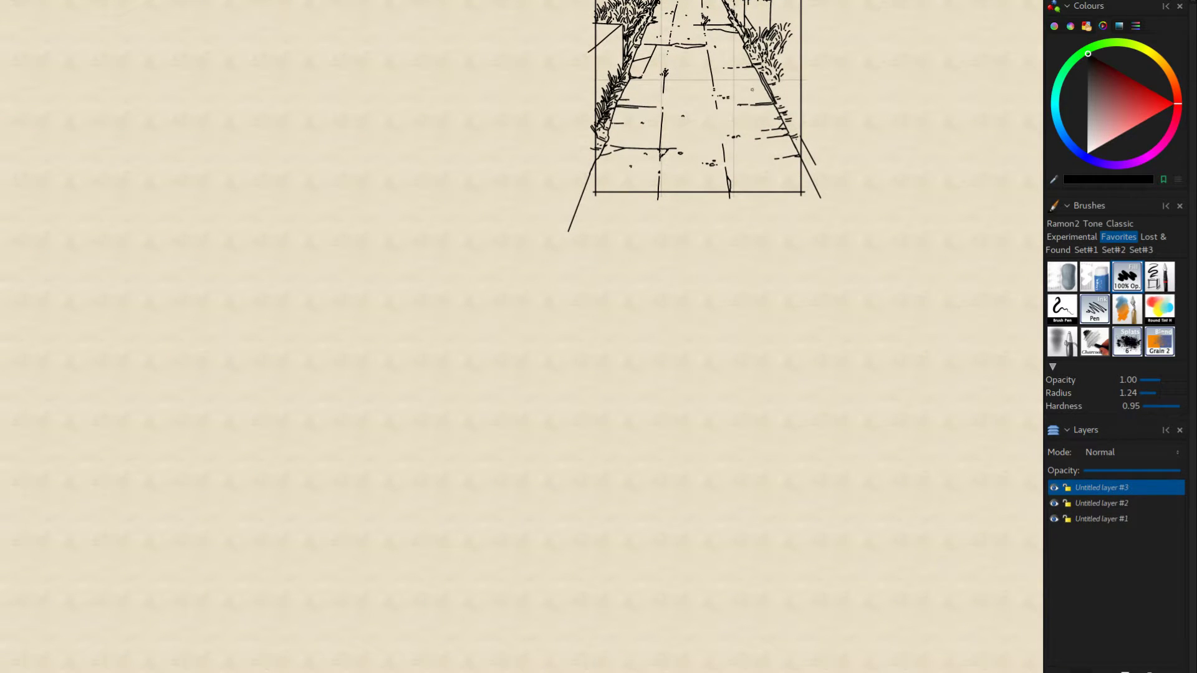
Step: Extend the grass blades from the existing right-hand clump down along the road's right edge on layer #3
{"action": "mouse_move", "coordinate": [778, 82]}
{"action": "left_mouse_down"}
{"action": "mouse_move", "coordinate": [778, 65]}
{"action": "mouse_move", "coordinate": [788, 80]}
{"action": "left_mouse_up"}
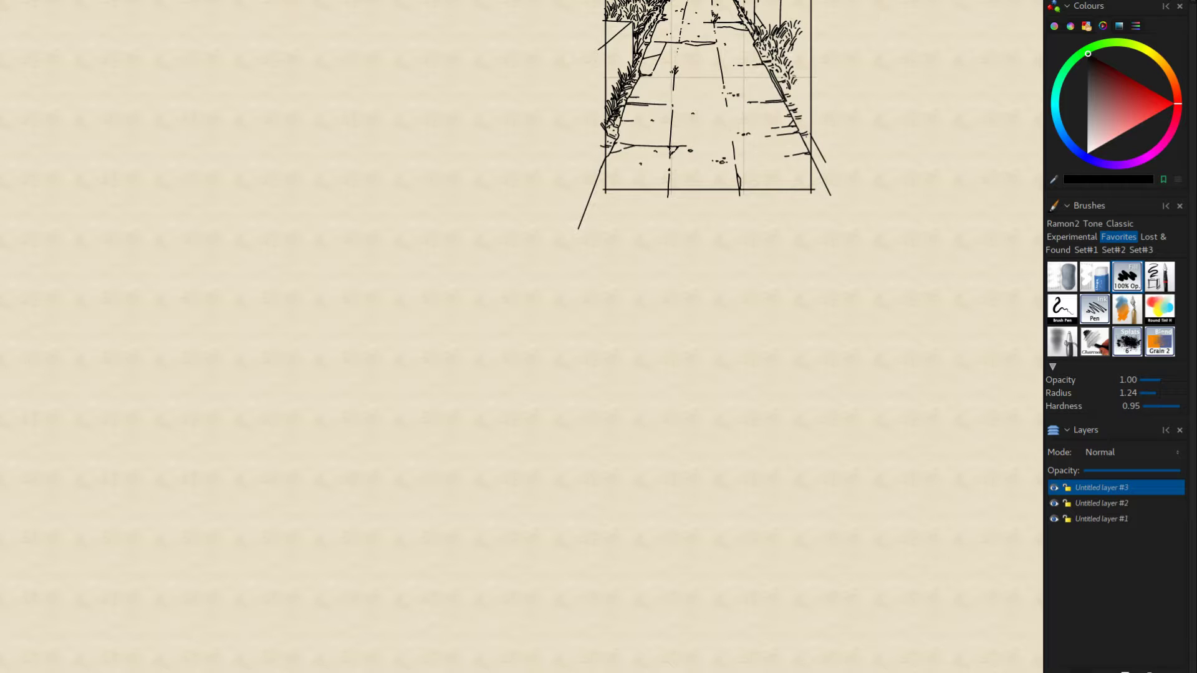
{"action": "mouse_move", "coordinate": [795, 80]}
{"action": "left_mouse_down"}
{"action": "mouse_move", "coordinate": [772, 180]}
{"action": "mouse_move", "coordinate": [768, 136]}
{"action": "left_mouse_up"}
{"action": "left_click_drag", "start_coordinate": [765, 148], "coordinate": [769, 80]}
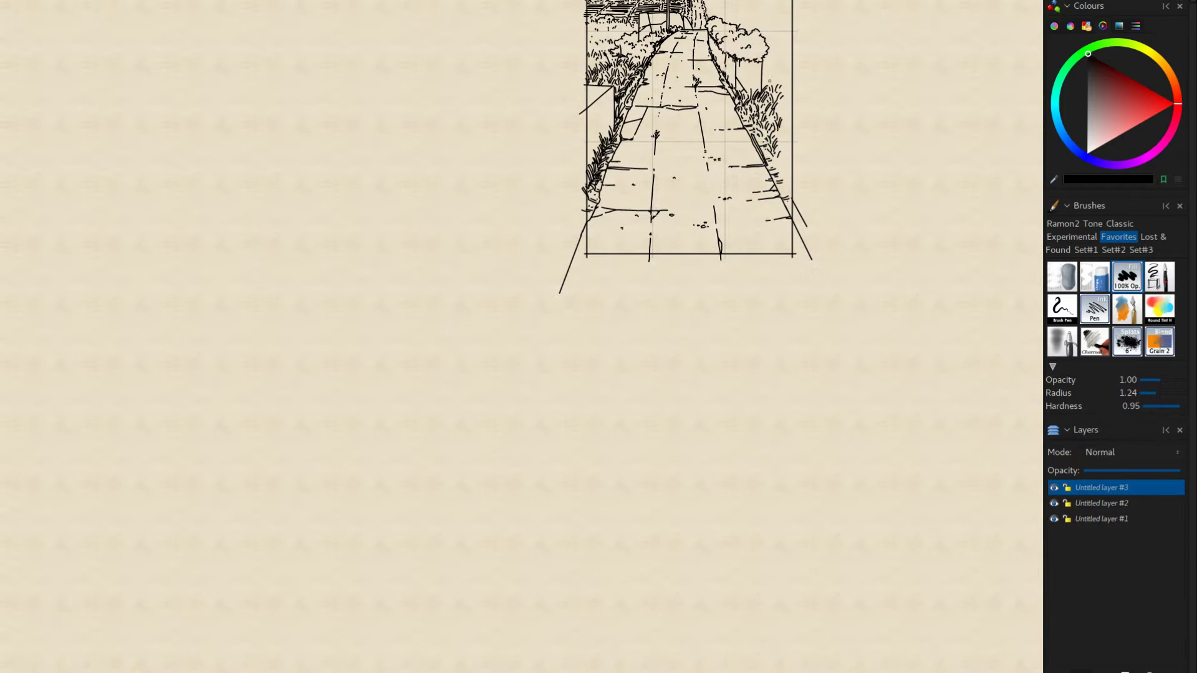
{"action": "left_click_drag", "start_coordinate": [781, 134], "coordinate": [783, 124]}
{"action": "mouse_move", "coordinate": [784, 136]}
{"action": "left_mouse_down"}
{"action": "mouse_move", "coordinate": [787, 126]}
{"action": "mouse_move", "coordinate": [786, 150]}
{"action": "left_mouse_up"}
{"action": "mouse_move", "coordinate": [781, 155]}
{"action": "left_mouse_down"}
{"action": "mouse_move", "coordinate": [786, 146]}
{"action": "mouse_move", "coordinate": [777, 159]}
{"action": "left_mouse_up"}
{"action": "left_click_drag", "start_coordinate": [768, 168], "coordinate": [779, 164]}
{"action": "left_click_drag", "start_coordinate": [783, 170], "coordinate": [787, 158]}
{"action": "left_click_drag", "start_coordinate": [784, 171], "coordinate": [775, 161]}
{"action": "mouse_move", "coordinate": [694, 282]}
{"action": "left_mouse_down"}
{"action": "mouse_move", "coordinate": [693, 389]}
{"action": "mouse_move", "coordinate": [705, 312]}
{"action": "left_mouse_up"}
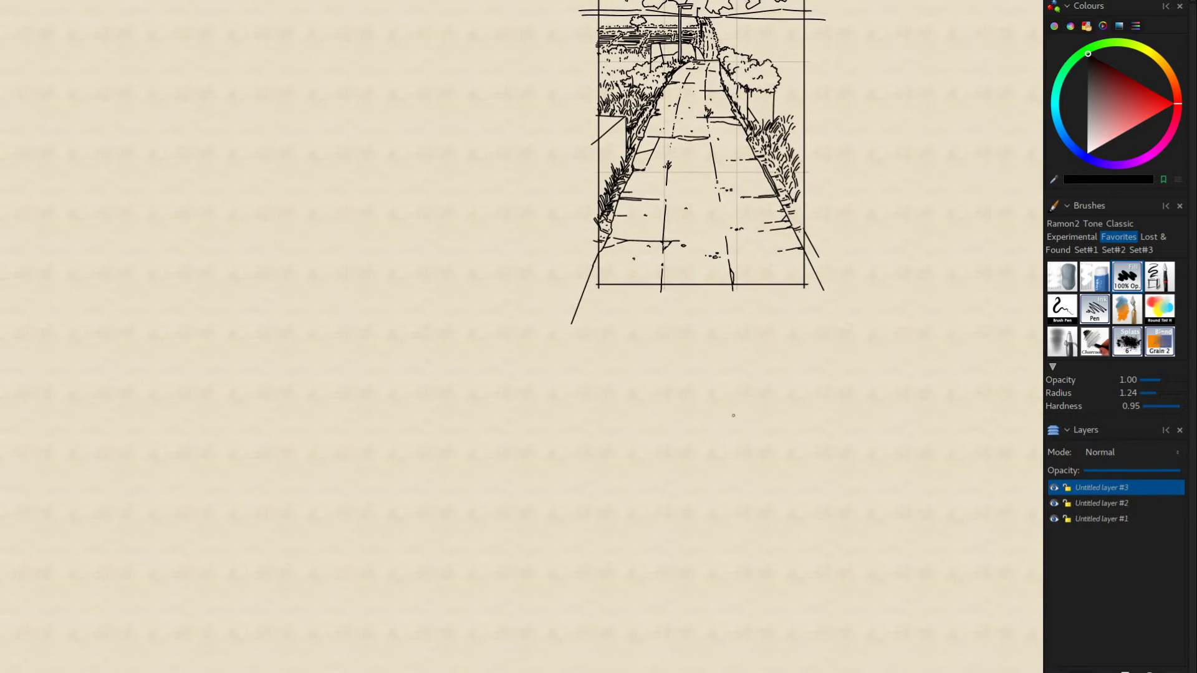
Step: Fill the right-hand grass out to the frame border and down to where the road edge meets it
{"action": "mouse_move", "coordinate": [713, 406]}
{"action": "left_mouse_down"}
{"action": "mouse_move", "coordinate": [743, 454]}
{"action": "mouse_move", "coordinate": [697, 393]}
{"action": "mouse_move", "coordinate": [739, 492]}
{"action": "mouse_move", "coordinate": [766, 489]}
{"action": "mouse_move", "coordinate": [740, 431]}
{"action": "mouse_move", "coordinate": [764, 466]}
{"action": "mouse_move", "coordinate": [591, 297]}
{"action": "mouse_move", "coordinate": [720, 409]}
{"action": "mouse_move", "coordinate": [780, 228]}
{"action": "left_mouse_up"}
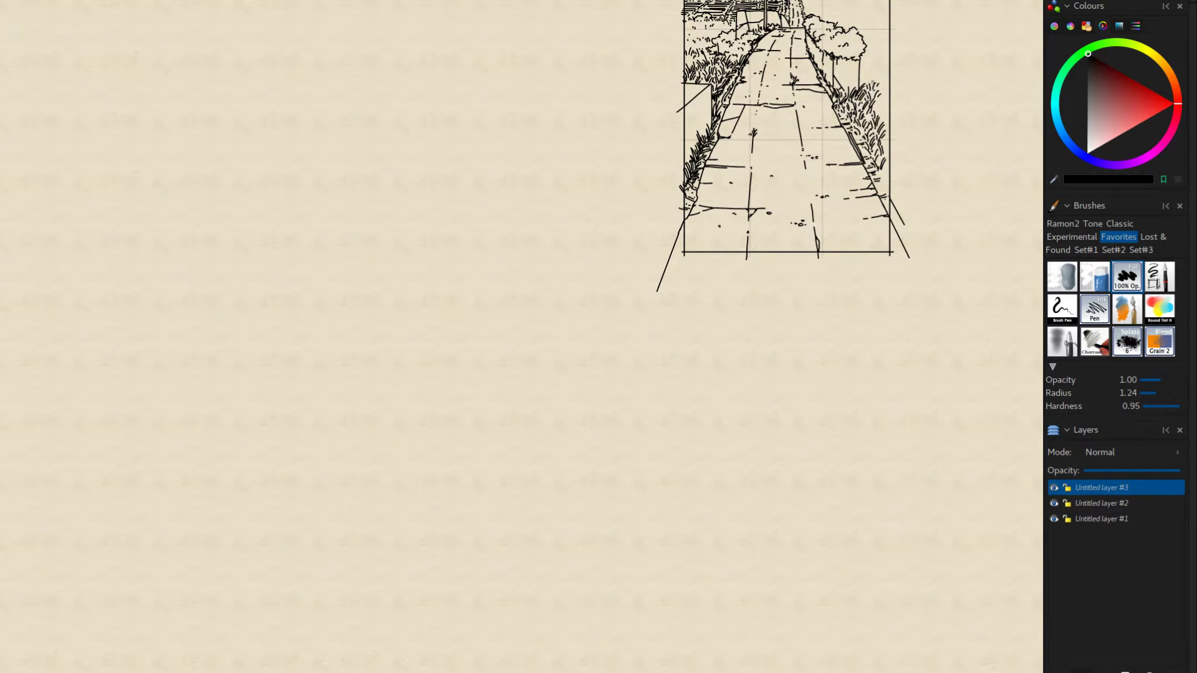
{"action": "mouse_move", "coordinate": [773, 373]}
{"action": "left_mouse_down"}
{"action": "mouse_move", "coordinate": [762, 369]}
{"action": "mouse_move", "coordinate": [759, 401]}
{"action": "left_mouse_up"}
{"action": "mouse_move", "coordinate": [696, 364]}
{"action": "left_mouse_down"}
{"action": "mouse_move", "coordinate": [684, 353]}
{"action": "mouse_move", "coordinate": [696, 396]}
{"action": "mouse_move", "coordinate": [716, 263]}
{"action": "mouse_move", "coordinate": [820, 131]}
{"action": "mouse_move", "coordinate": [895, 77]}
{"action": "left_mouse_up"}
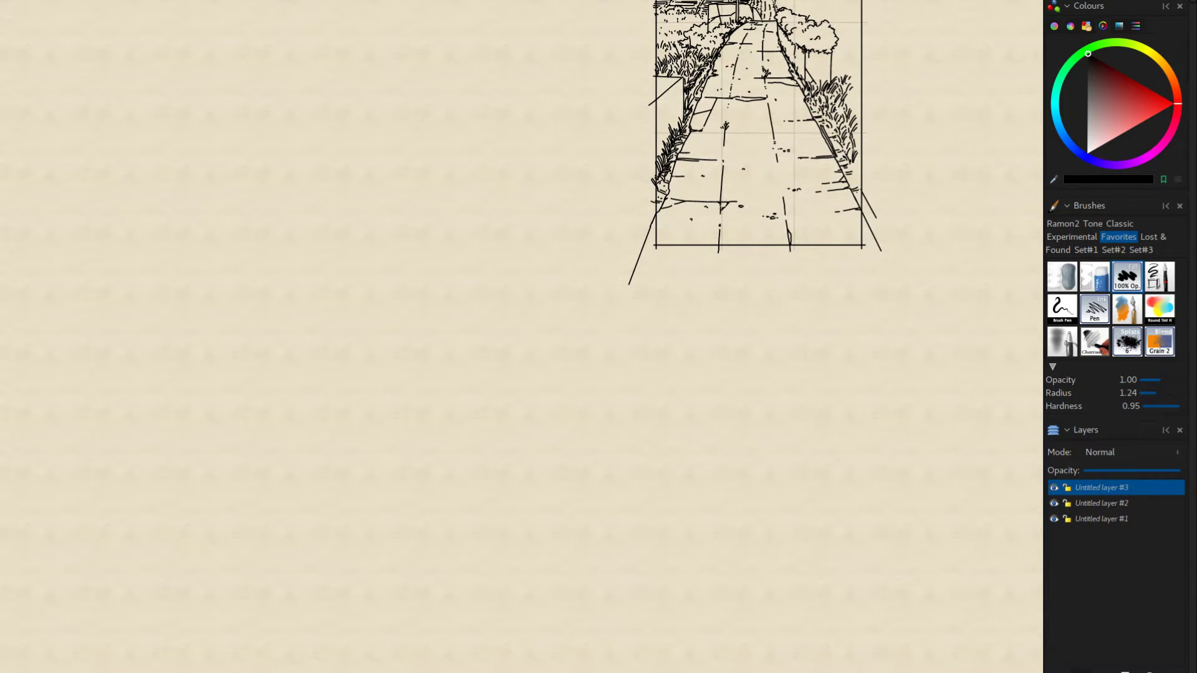
{"action": "mouse_move", "coordinate": [793, 288]}
{"action": "left_mouse_down"}
{"action": "mouse_move", "coordinate": [761, 262]}
{"action": "mouse_move", "coordinate": [775, 368]}
{"action": "mouse_move", "coordinate": [714, 264]}
{"action": "mouse_move", "coordinate": [744, 294]}
{"action": "mouse_move", "coordinate": [657, 233]}
{"action": "left_mouse_up"}
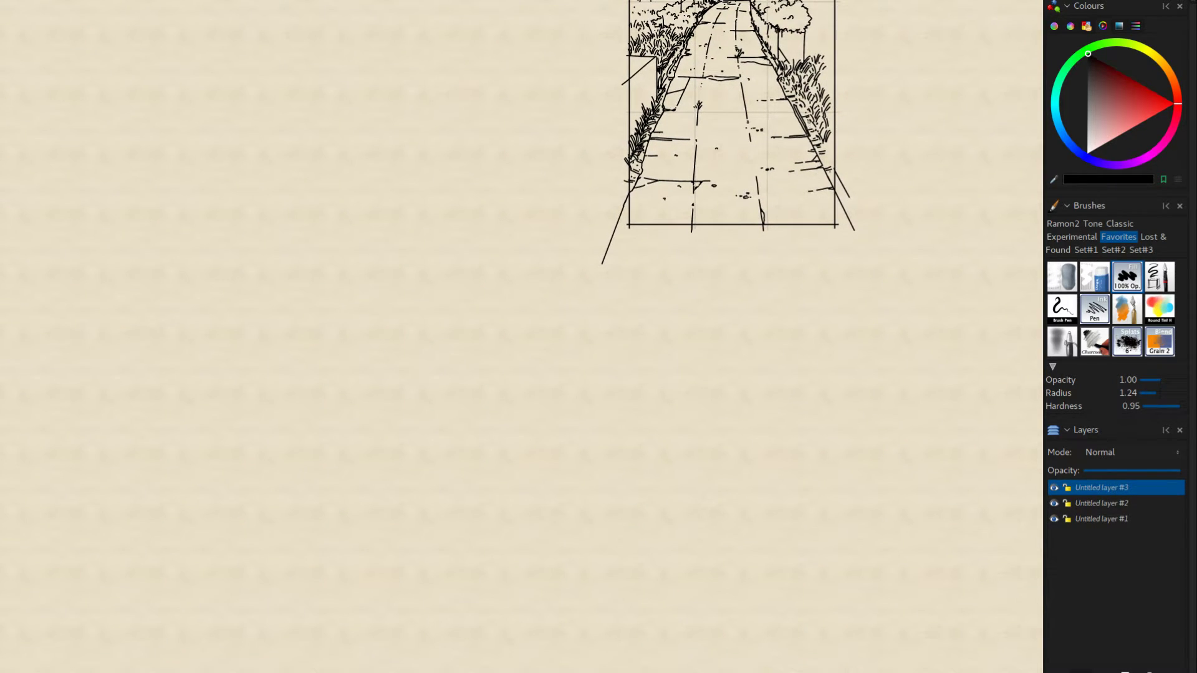
{"action": "mouse_move", "coordinate": [669, 273]}
{"action": "left_mouse_down"}
{"action": "mouse_move", "coordinate": [668, 297]}
{"action": "mouse_move", "coordinate": [721, 234]}
{"action": "left_mouse_up"}
{"action": "left_click_drag", "start_coordinate": [822, 177], "coordinate": [784, 175]}
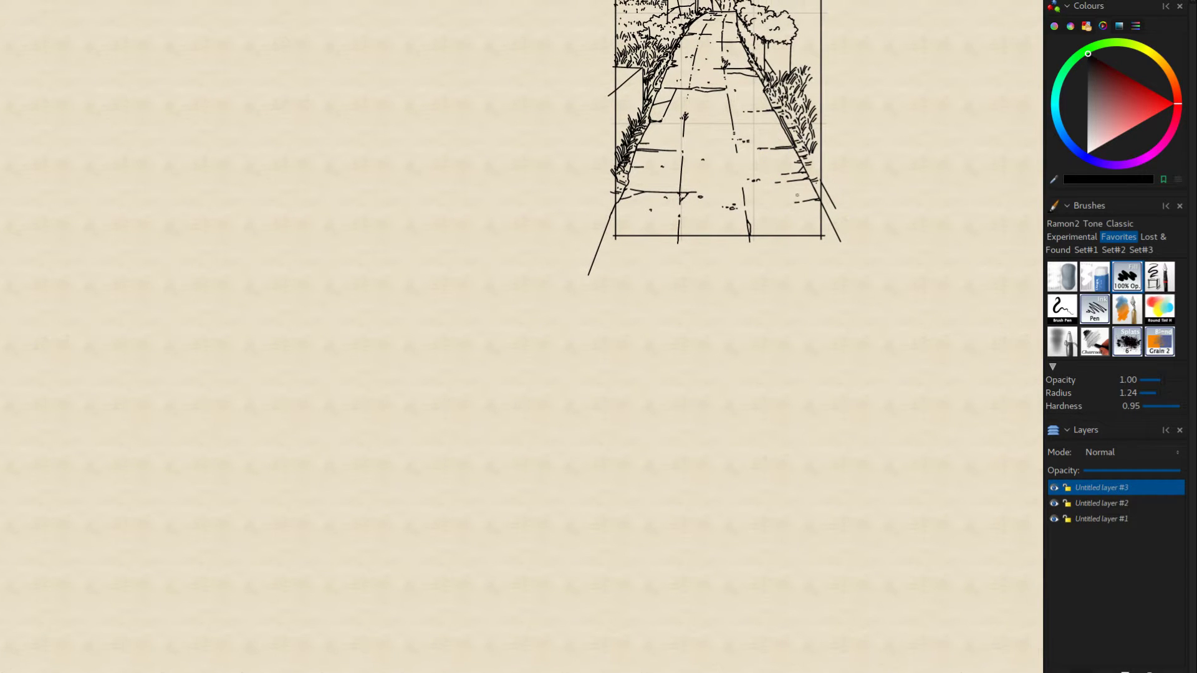
{"action": "mouse_move", "coordinate": [743, 229]}
{"action": "left_mouse_down"}
{"action": "mouse_move", "coordinate": [738, 250]}
{"action": "mouse_move", "coordinate": [776, 277]}
{"action": "left_mouse_up"}
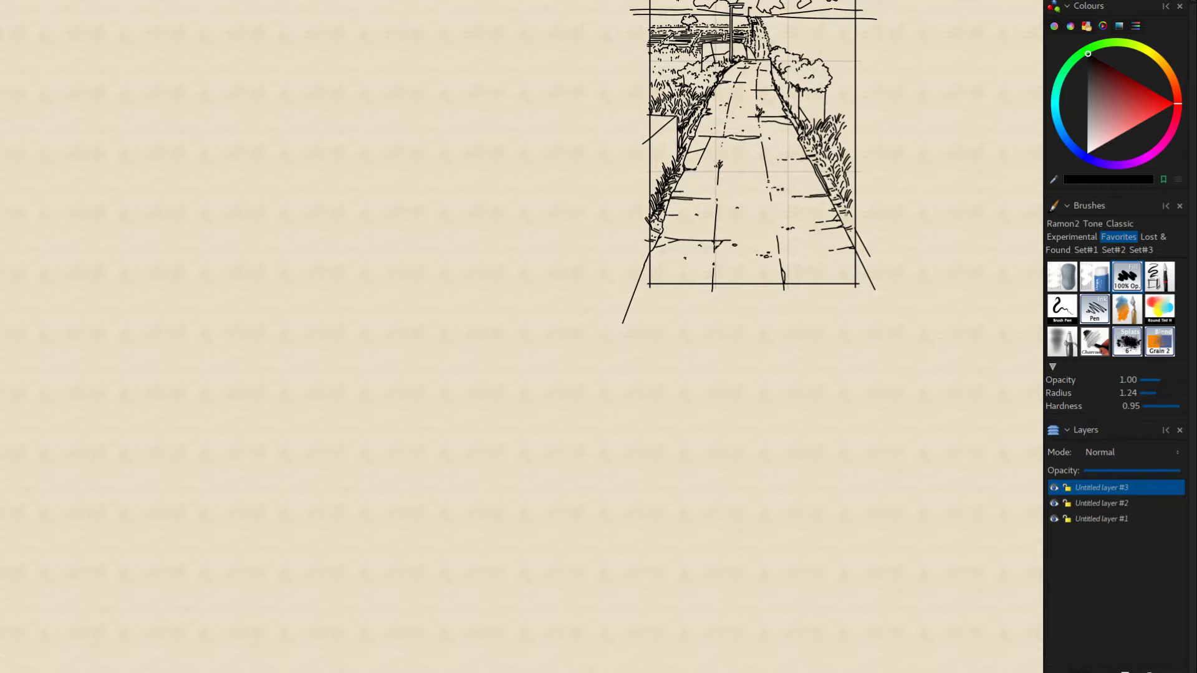
{"action": "left_click_drag", "start_coordinate": [844, 214], "coordinate": [854, 221]}
{"action": "left_click_drag", "start_coordinate": [852, 209], "coordinate": [854, 222]}
{"action": "left_click_drag", "start_coordinate": [663, 257], "coordinate": [688, 224]}
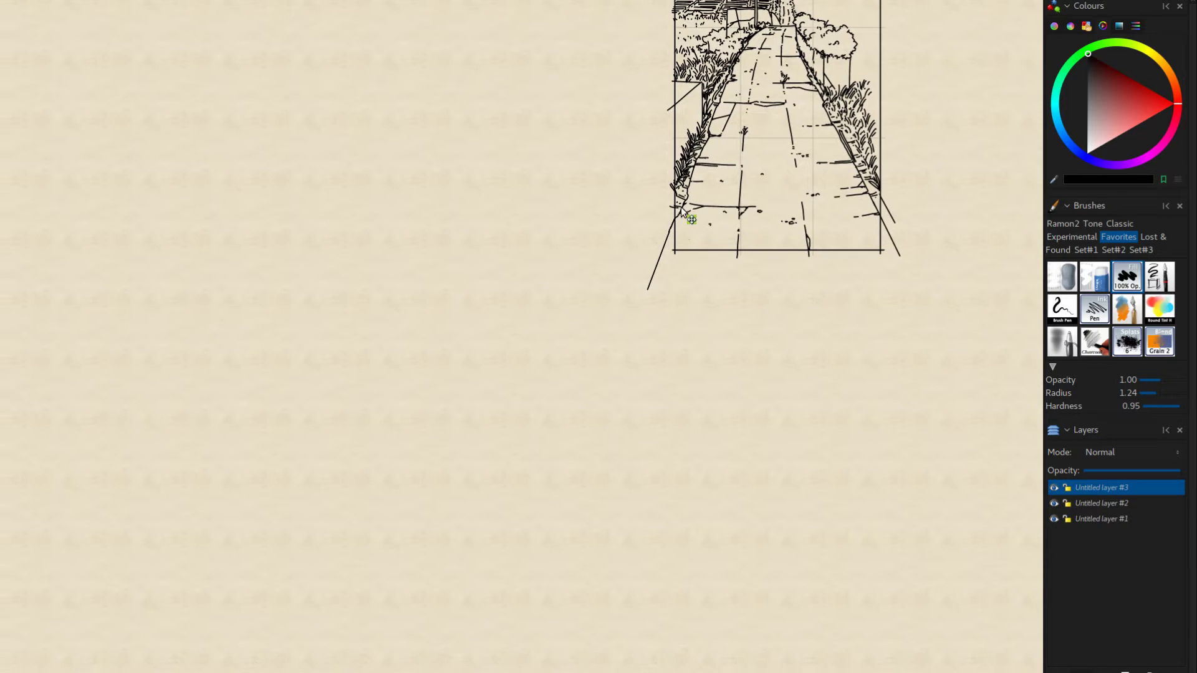
{"action": "mouse_move", "coordinate": [875, 160]}
{"action": "left_mouse_down"}
{"action": "mouse_move", "coordinate": [875, 188]}
{"action": "mouse_move", "coordinate": [863, 167]}
{"action": "mouse_move", "coordinate": [876, 116]}
{"action": "mouse_move", "coordinate": [918, 127]}
{"action": "mouse_move", "coordinate": [914, 158]}
{"action": "left_mouse_up"}
Step: Try a small spiky top above the tree on the road's right side, and undo it
{"action": "key", "text": "ctrl+z"}
{"action": "key", "text": "ctrl+z"}
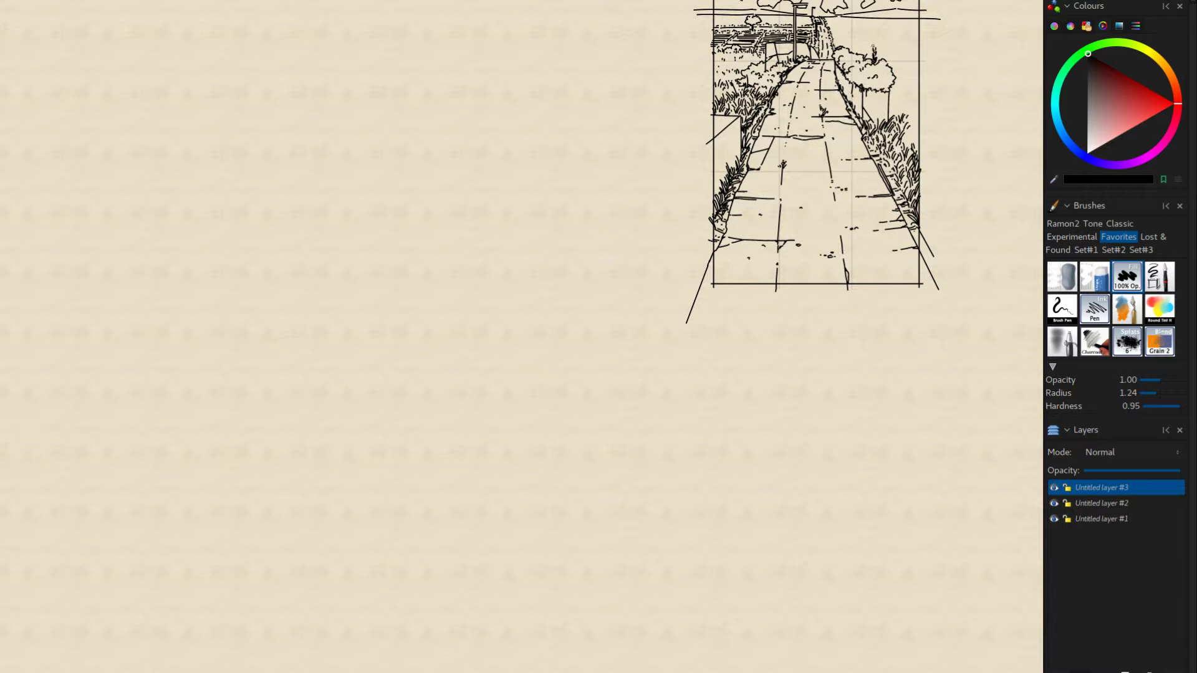
{"action": "key", "text": "ctrl+z"}
{"action": "key", "text": "ctrl+z"}
{"action": "scroll", "coordinate": [800, 181], "scroll_direction": "up", "scroll_amount": 2}
{"action": "scroll", "coordinate": [800, 182], "scroll_direction": "right", "scroll_amount": 2}
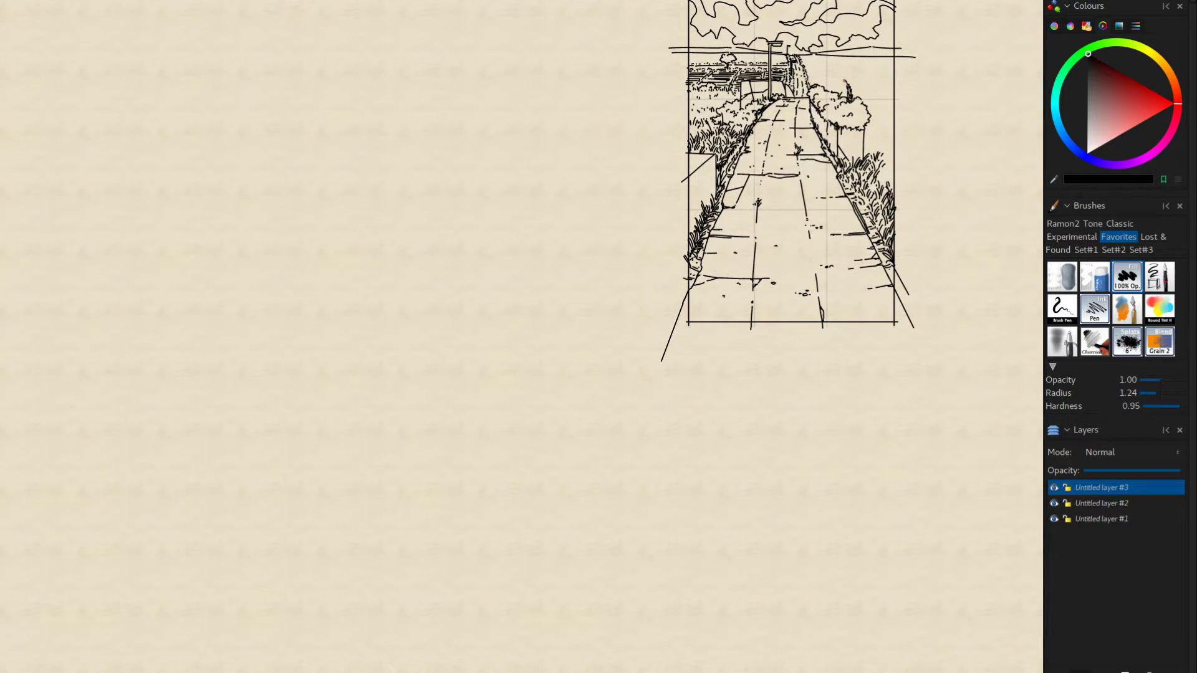
{"action": "left_click_drag", "start_coordinate": [792, 187], "coordinate": [798, 187]}
{"action": "key", "text": "ctrl+z"}
{"action": "key", "text": "ctrl+z"}
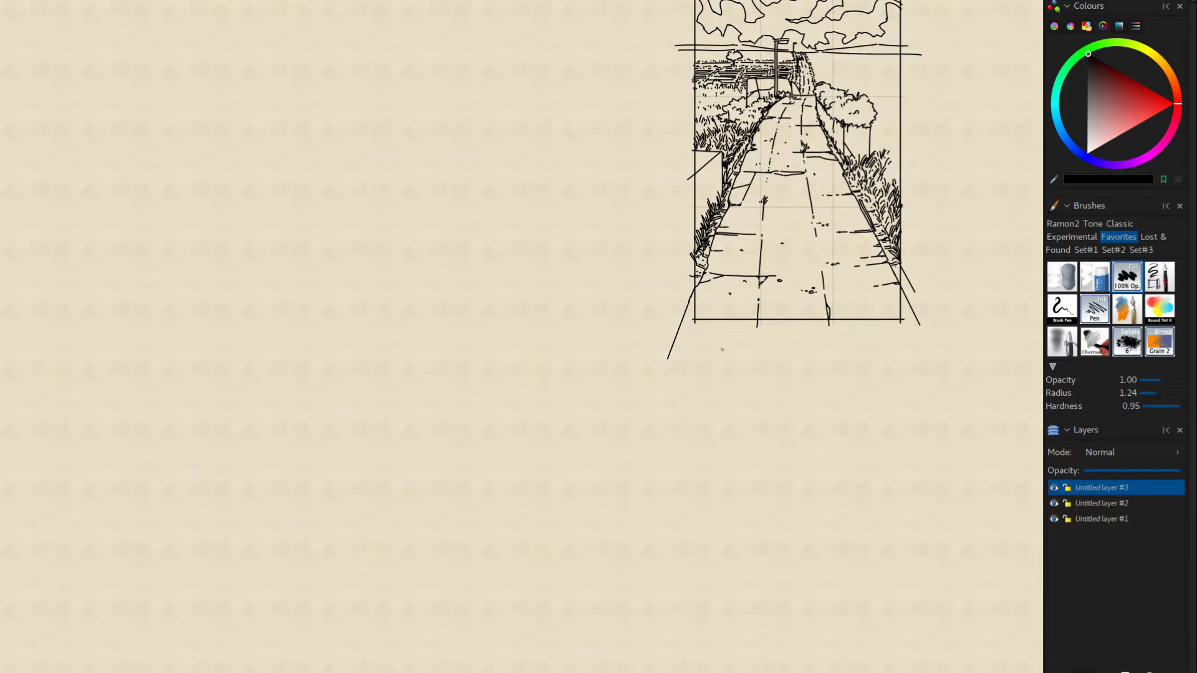
Step: Draw a bumpy distant hedge line from behind the right-hand tree to the frame's right border
{"action": "left_click_drag", "start_coordinate": [752, 394], "coordinate": [741, 402]}
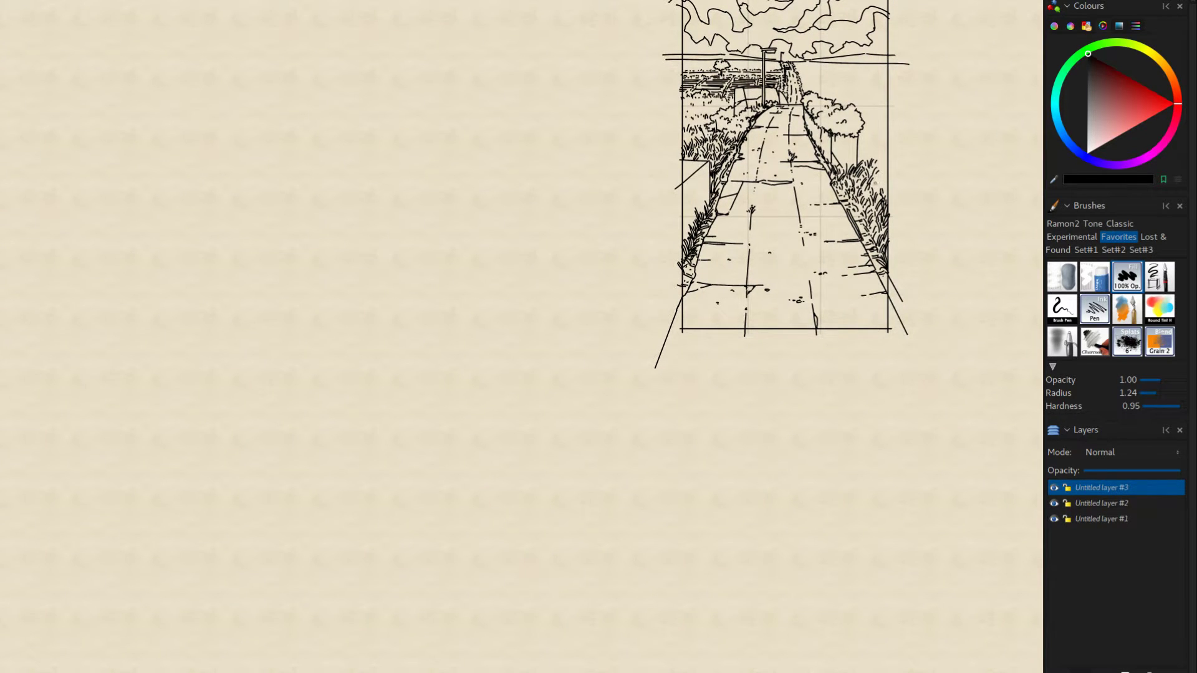
{"action": "left_click_drag", "start_coordinate": [877, 183], "coordinate": [882, 190]}
{"action": "scroll", "coordinate": [911, 127], "scroll_direction": "left", "scroll_amount": 1}
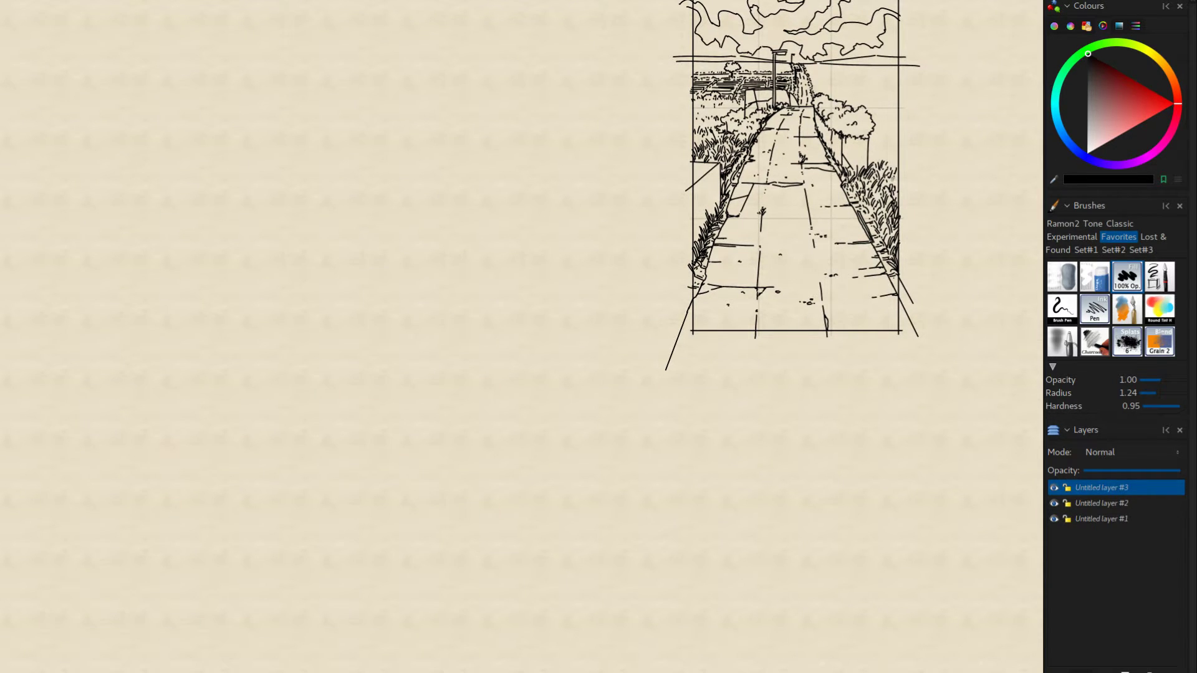
{"action": "scroll", "coordinate": [854, 145], "scroll_direction": "left", "scroll_amount": 2}
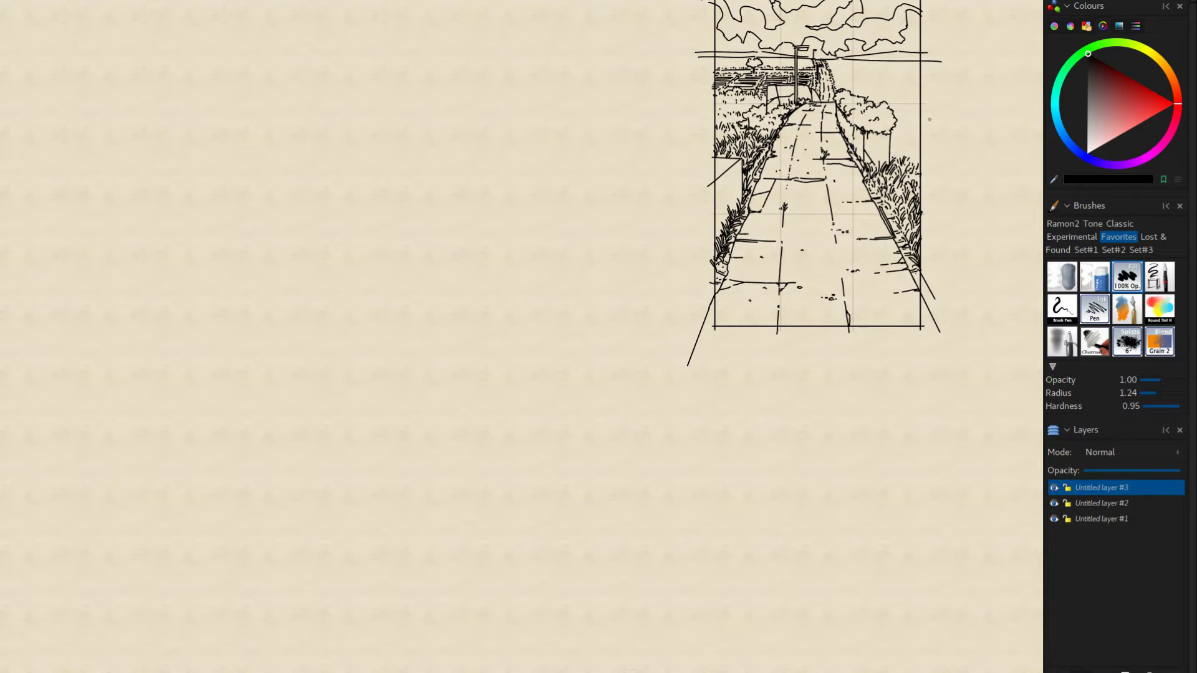
{"action": "scroll", "coordinate": [933, 105], "scroll_direction": "left", "scroll_amount": 3}
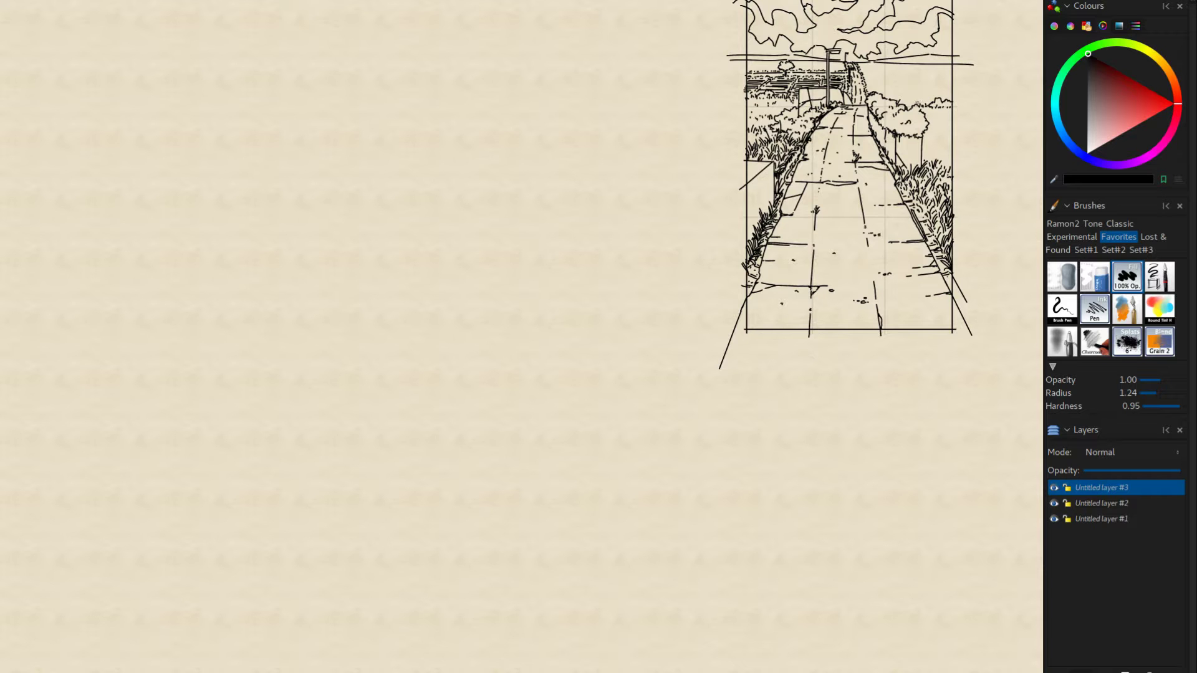
{"action": "left_click_drag", "start_coordinate": [859, 133], "coordinate": [801, 170]}
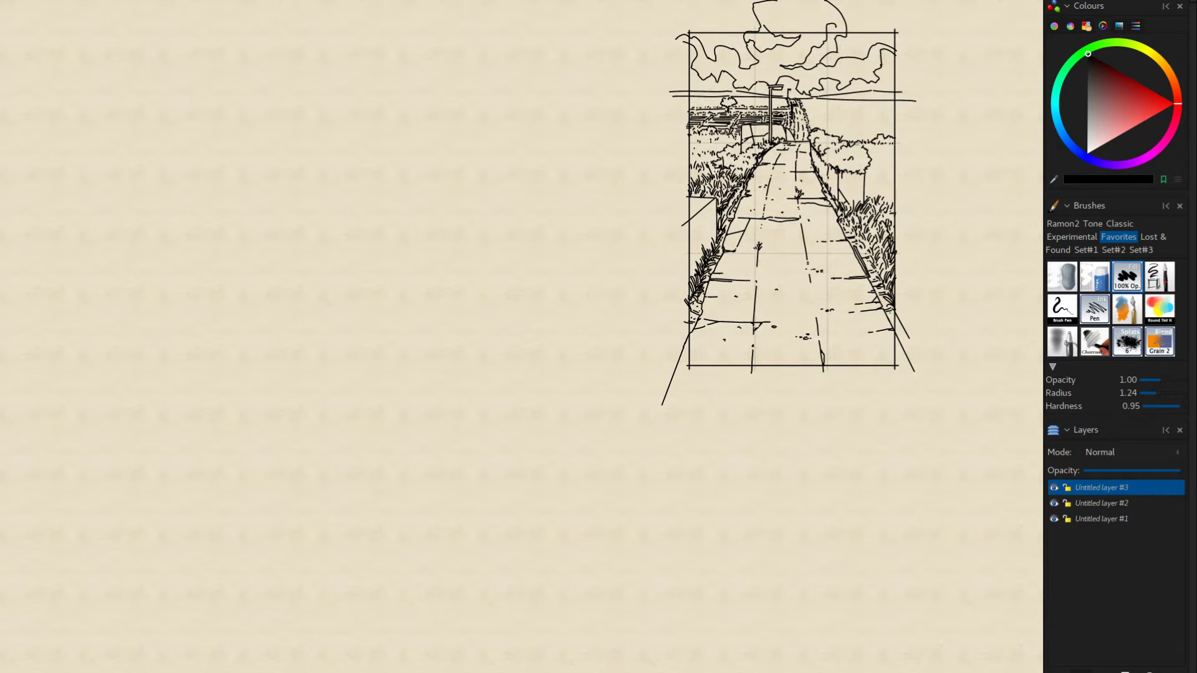
Step: Add short dashes to the distant treeline on the left side of the lamppost
{"action": "left_click_drag", "start_coordinate": [625, 328], "coordinate": [599, 314]}
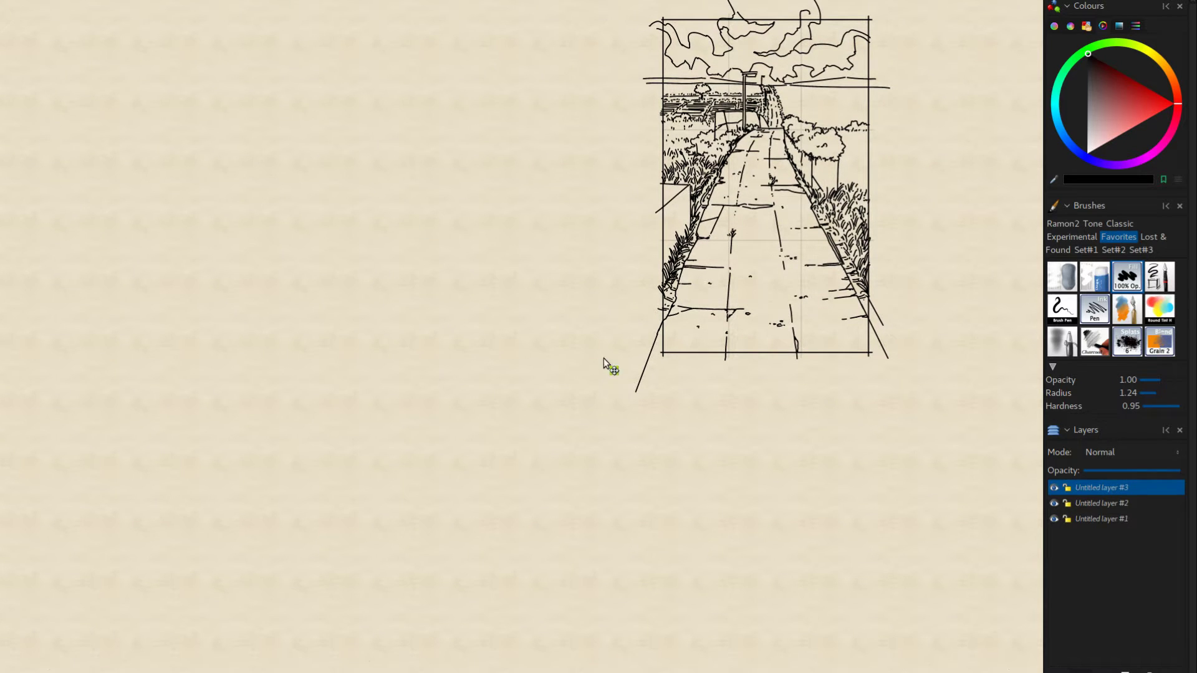
{"action": "left_click_drag", "start_coordinate": [609, 361], "coordinate": [601, 367]}
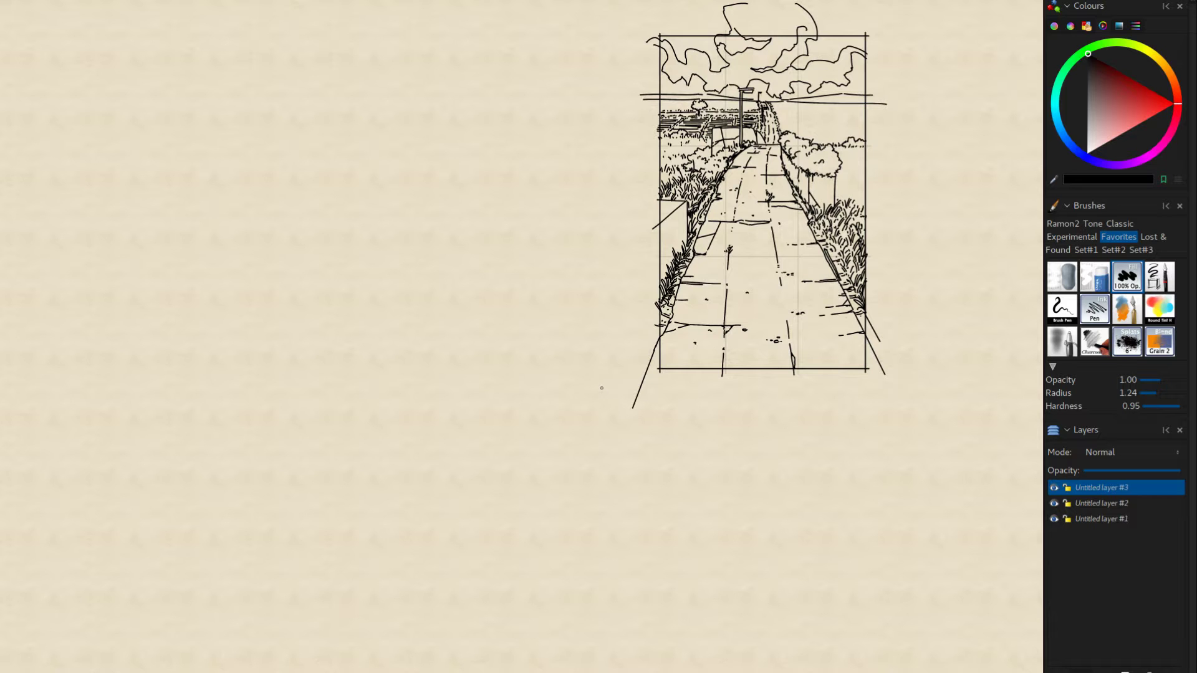
{"action": "left_click_drag", "start_coordinate": [602, 385], "coordinate": [607, 392]}
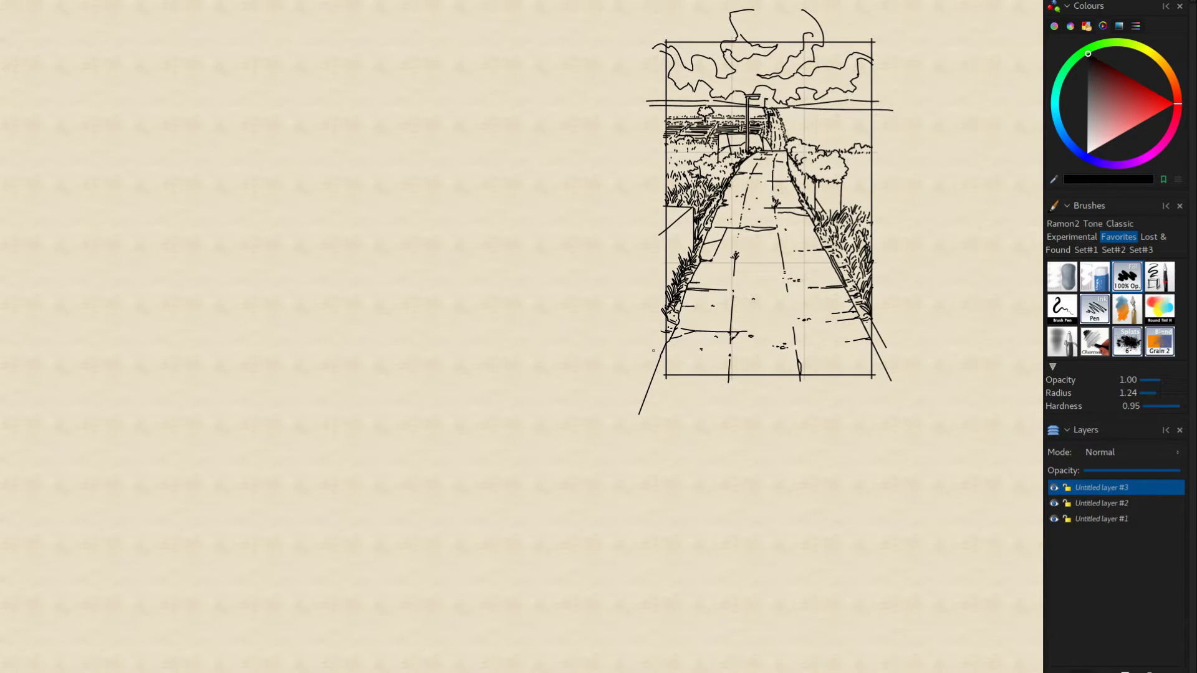
{"action": "scroll", "coordinate": [670, 398], "scroll_direction": "down", "scroll_amount": 2}
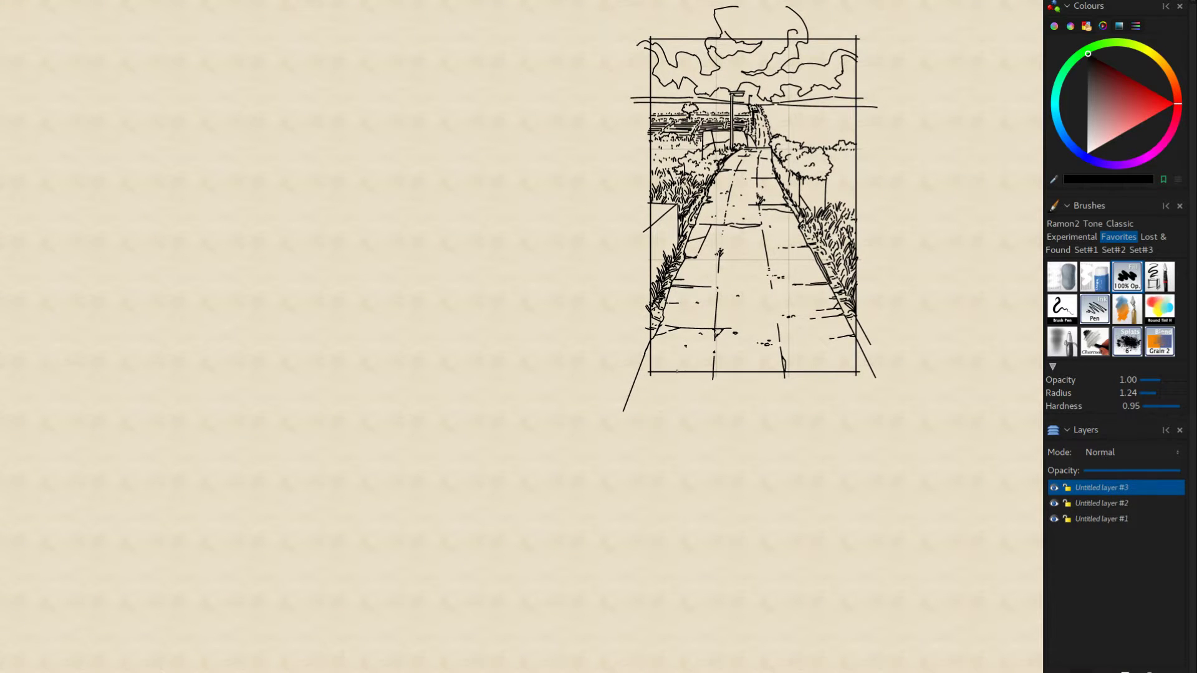
{"action": "scroll", "coordinate": [726, 402], "scroll_direction": "down", "scroll_amount": 1}
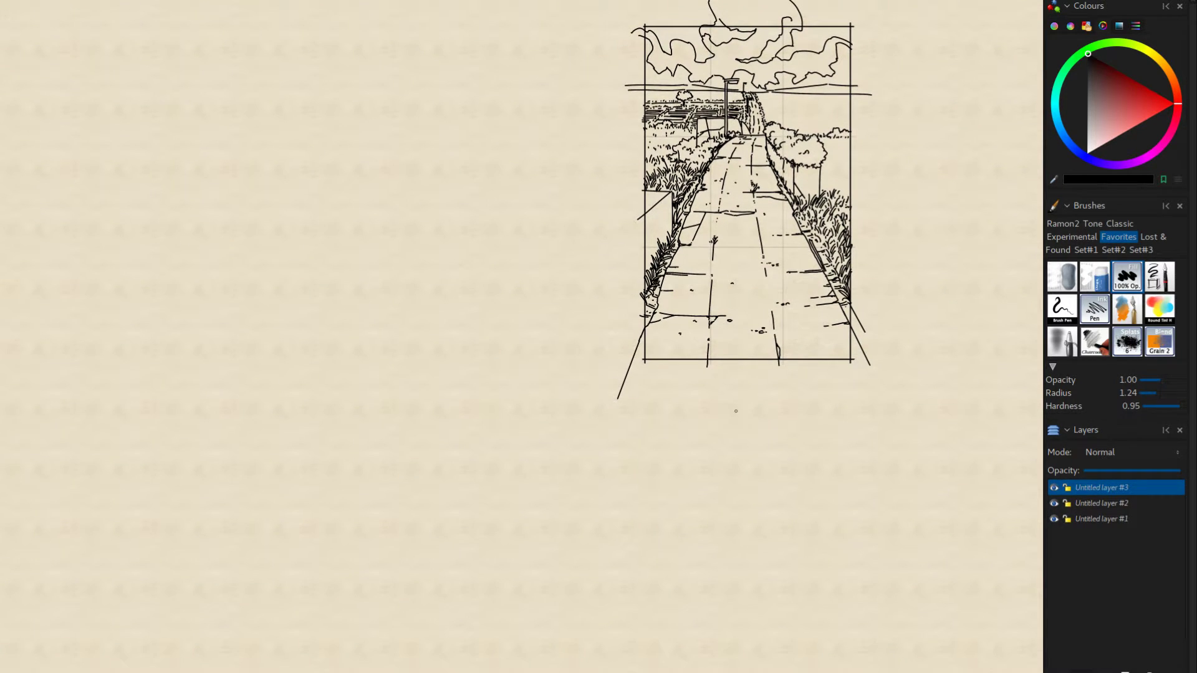
{"action": "mouse_move", "coordinate": [663, 366]}
{"action": "left_mouse_down"}
{"action": "mouse_move", "coordinate": [695, 394]}
{"action": "mouse_move", "coordinate": [714, 383]}
{"action": "mouse_move", "coordinate": [763, 390]}
{"action": "left_mouse_up"}
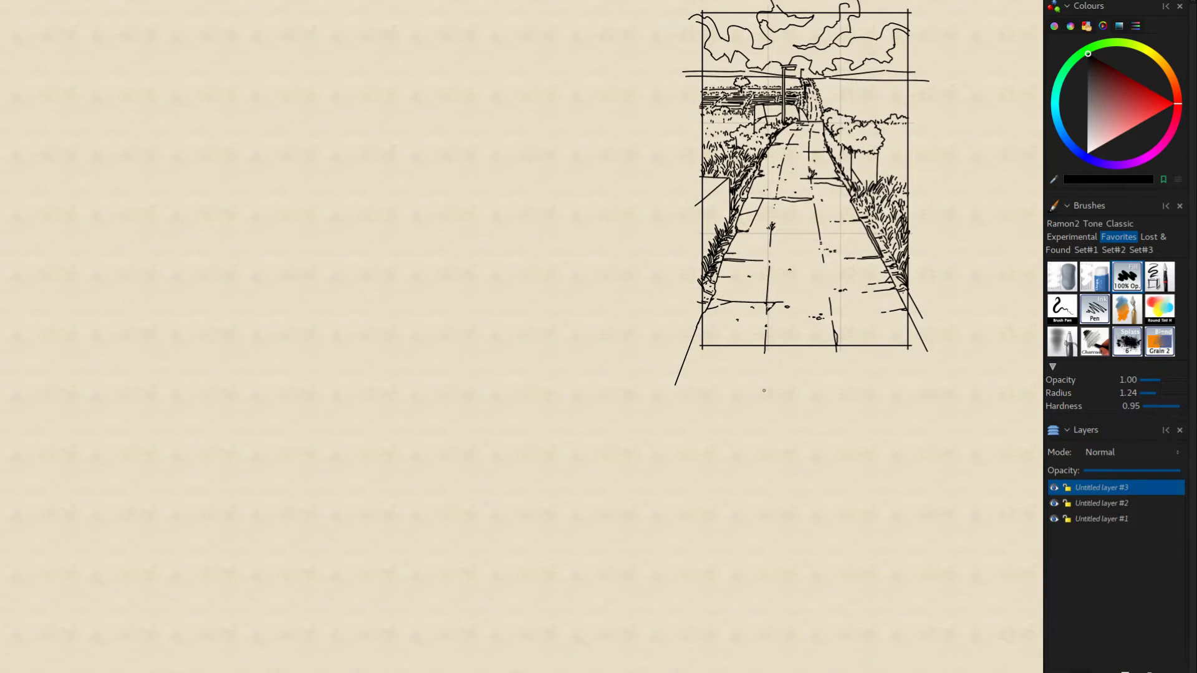
{"action": "left_click_drag", "start_coordinate": [753, 88], "coordinate": [761, 89]}
{"action": "mouse_move", "coordinate": [620, 318]}
{"action": "left_mouse_down"}
{"action": "mouse_move", "coordinate": [541, 324]}
{"action": "mouse_move", "coordinate": [562, 356]}
{"action": "mouse_move", "coordinate": [589, 367]}
{"action": "mouse_move", "coordinate": [537, 336]}
{"action": "mouse_move", "coordinate": [566, 377]}
{"action": "mouse_move", "coordinate": [561, 422]}
{"action": "mouse_move", "coordinate": [609, 348]}
{"action": "mouse_move", "coordinate": [536, 288]}
{"action": "mouse_move", "coordinate": [572, 336]}
{"action": "mouse_move", "coordinate": [577, 406]}
{"action": "mouse_move", "coordinate": [606, 352]}
{"action": "mouse_move", "coordinate": [649, 348]}
{"action": "mouse_move", "coordinate": [663, 312]}
{"action": "left_mouse_up"}
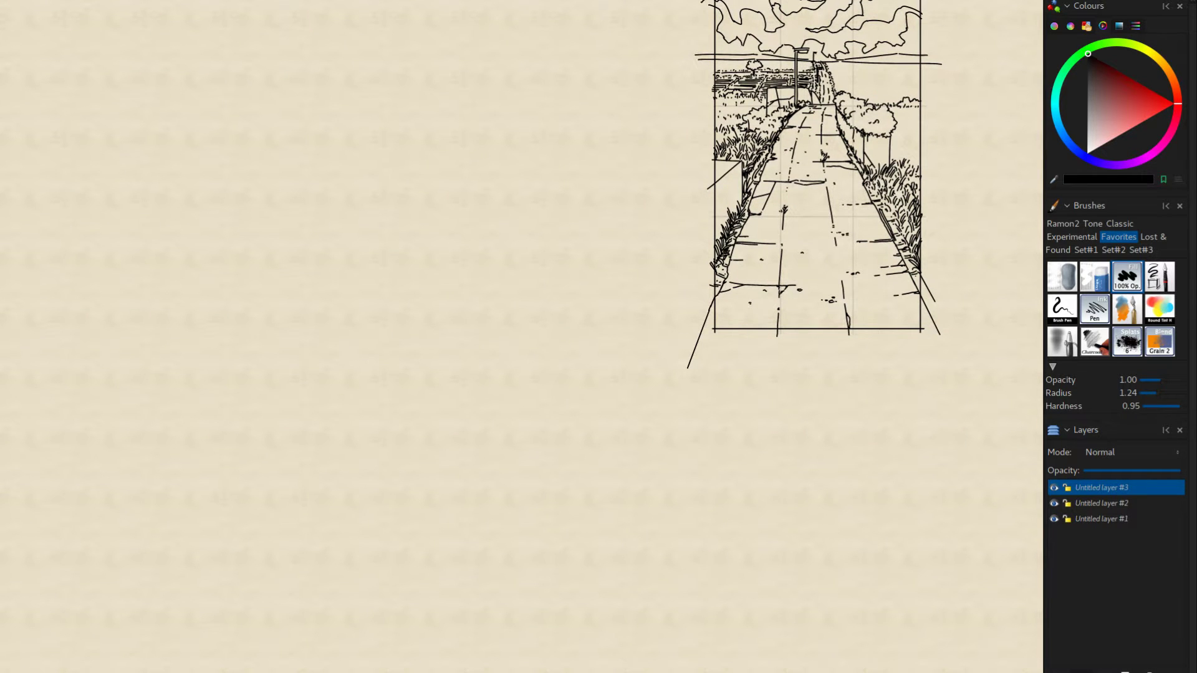
Step: Examine the strokes on layer #3 in isolation from the other layers
{"action": "mouse_move", "coordinate": [639, 173]}
{"action": "left_mouse_down"}
{"action": "mouse_move", "coordinate": [613, 194]}
{"action": "mouse_move", "coordinate": [598, 186]}
{"action": "mouse_move", "coordinate": [592, 299]}
{"action": "mouse_move", "coordinate": [621, 338]}
{"action": "mouse_move", "coordinate": [611, 351]}
{"action": "mouse_move", "coordinate": [564, 256]}
{"action": "left_mouse_up"}
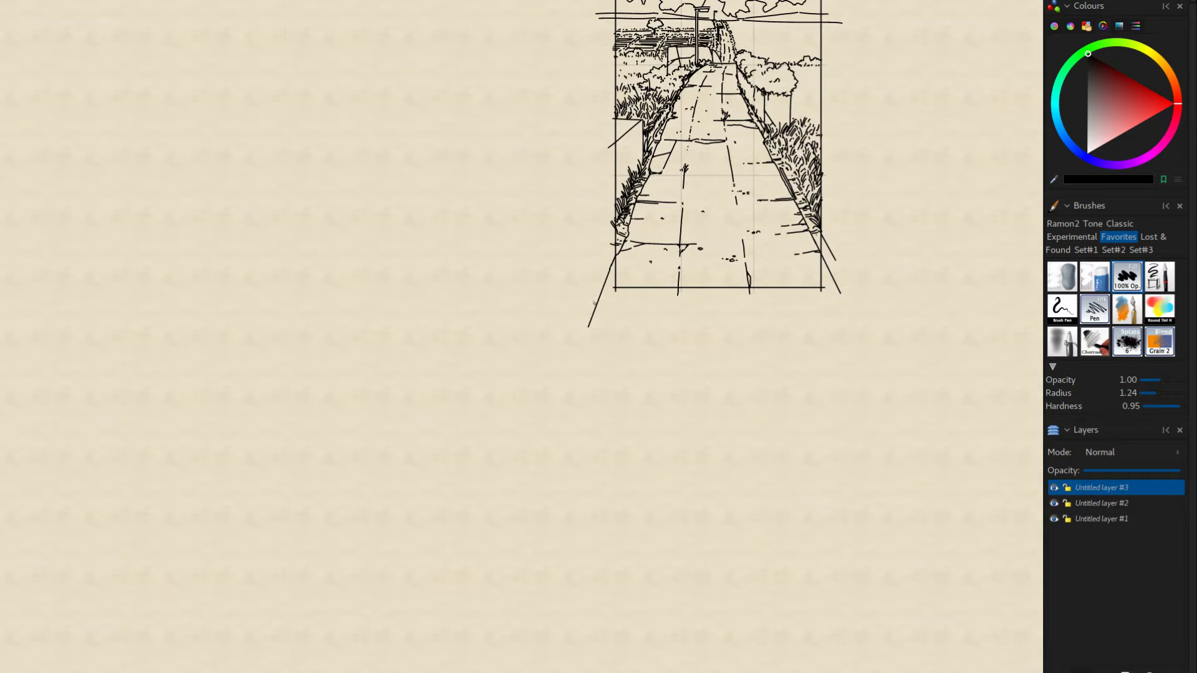
{"action": "key", "text": "e"}
{"action": "key", "text": "e"}
{"action": "left_click", "coordinate": [1148, 671]}
{"action": "key", "text": "Home"}
{"action": "left_click_drag", "start_coordinate": [606, 321], "coordinate": [617, 354]}
{"action": "key", "text": "Home"}
{"action": "key", "text": "ctrl+z"}
{"action": "key", "text": "Home"}
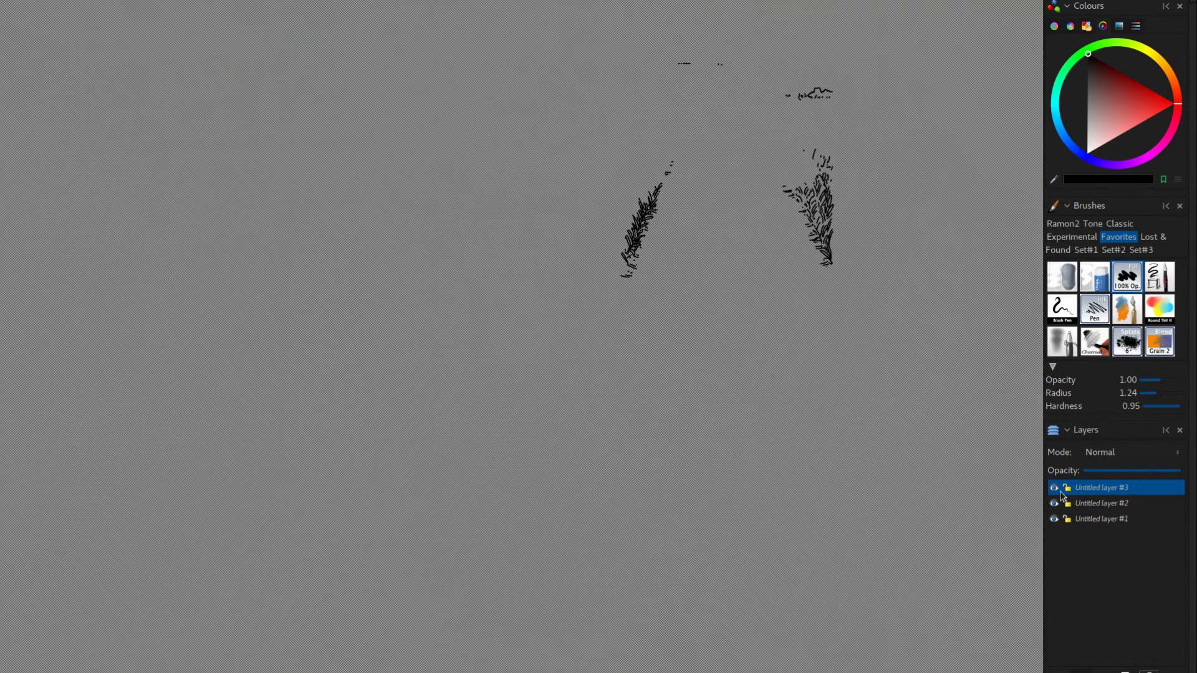
{"action": "key", "text": "Home"}
{"action": "key", "text": "Home"}
{"action": "left_click", "coordinate": [1088, 505]}
{"action": "left_click", "coordinate": [1082, 491]}
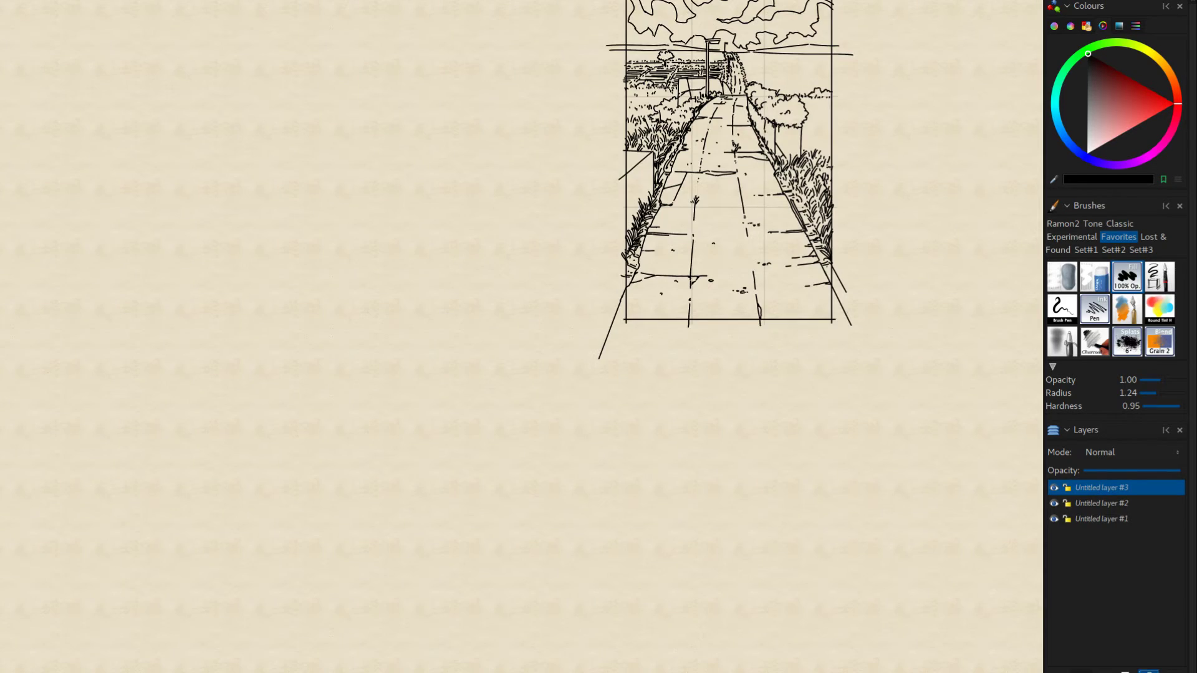
Step: Merge layer #3 down into layer #2
{"action": "left_click", "coordinate": [1148, 671]}
{"action": "mouse_move", "coordinate": [769, 128]}
{"action": "left_mouse_down"}
{"action": "mouse_move", "coordinate": [804, 137]}
{"action": "mouse_move", "coordinate": [810, 109]}
{"action": "mouse_move", "coordinate": [757, 135]}
{"action": "left_mouse_up"}
{"action": "left_click_drag", "start_coordinate": [693, 203], "coordinate": [728, 228]}
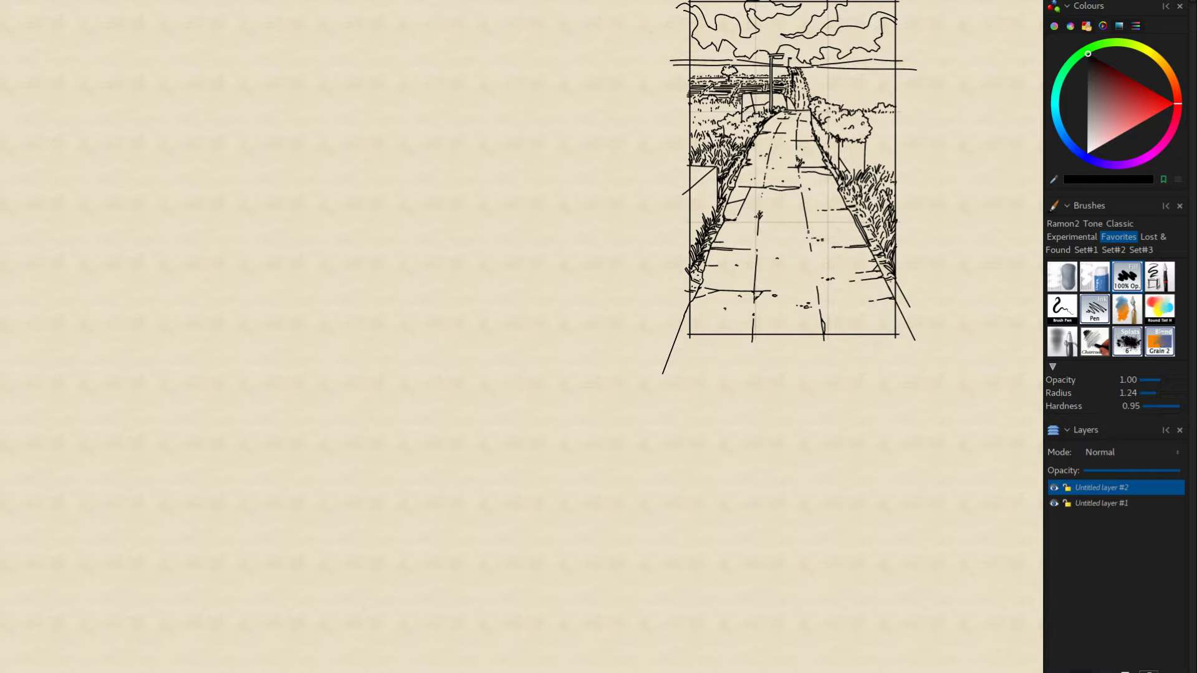
Step: Detail the distant fields right of the lamppost with low hill lines, short dashes and a small round tree
{"action": "mouse_move", "coordinate": [706, 177]}
{"action": "left_mouse_down"}
{"action": "mouse_move", "coordinate": [727, 166]}
{"action": "mouse_move", "coordinate": [727, 214]}
{"action": "left_mouse_up"}
{"action": "left_click_drag", "start_coordinate": [853, 137], "coordinate": [892, 118]}
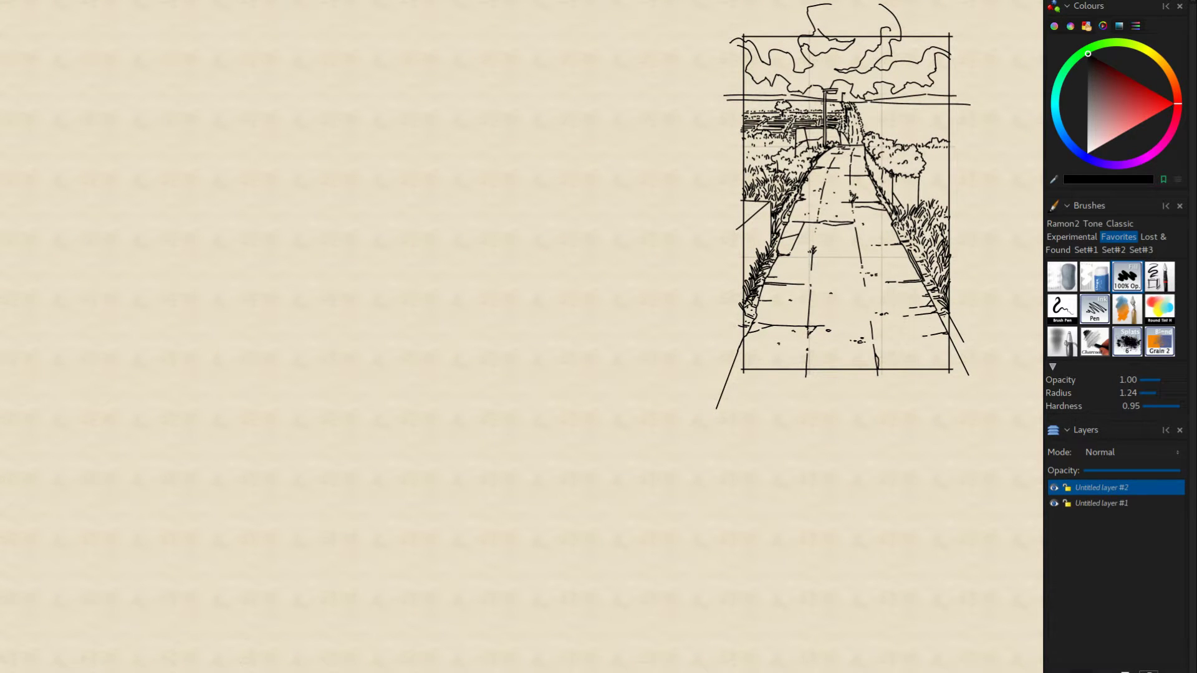
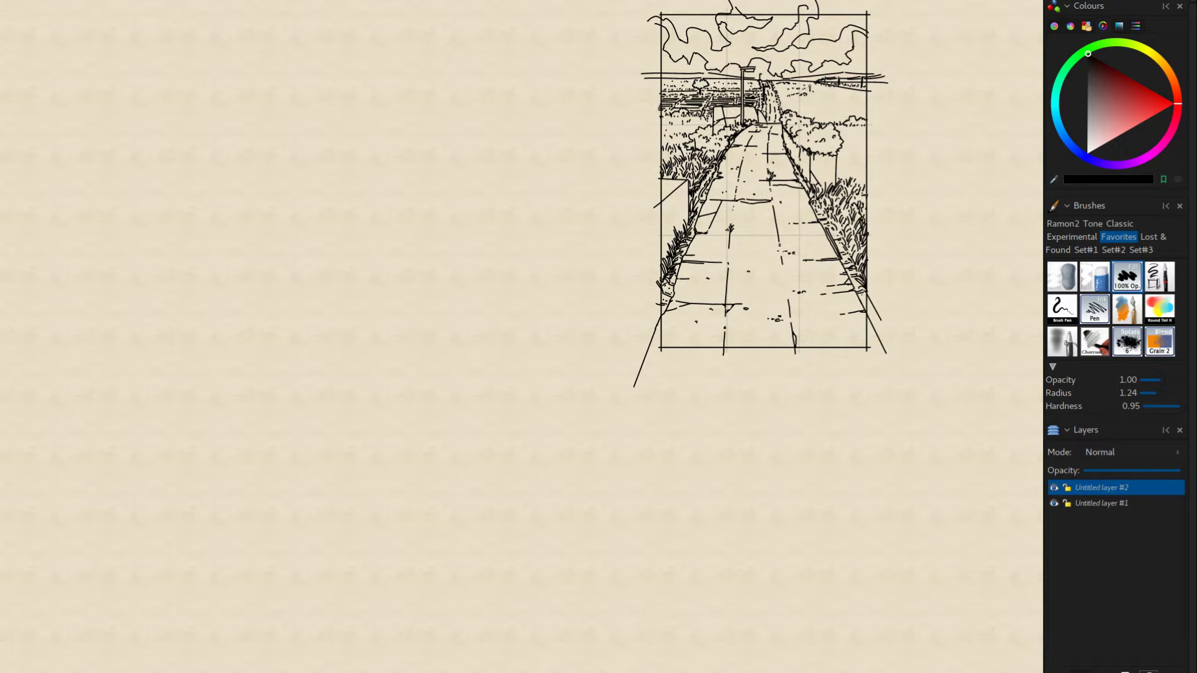
{"action": "key", "text": "ctrl+z"}
{"action": "key", "text": "e"}
{"action": "key", "text": "e"}
{"action": "left_click_drag", "start_coordinate": [846, 97], "coordinate": [829, 97]}
{"action": "left_click_drag", "start_coordinate": [611, 155], "coordinate": [486, 179]}
{"action": "left_click_drag", "start_coordinate": [688, 392], "coordinate": [750, 394]}
{"action": "scroll", "coordinate": [732, 442], "scroll_direction": "left", "scroll_amount": 3}
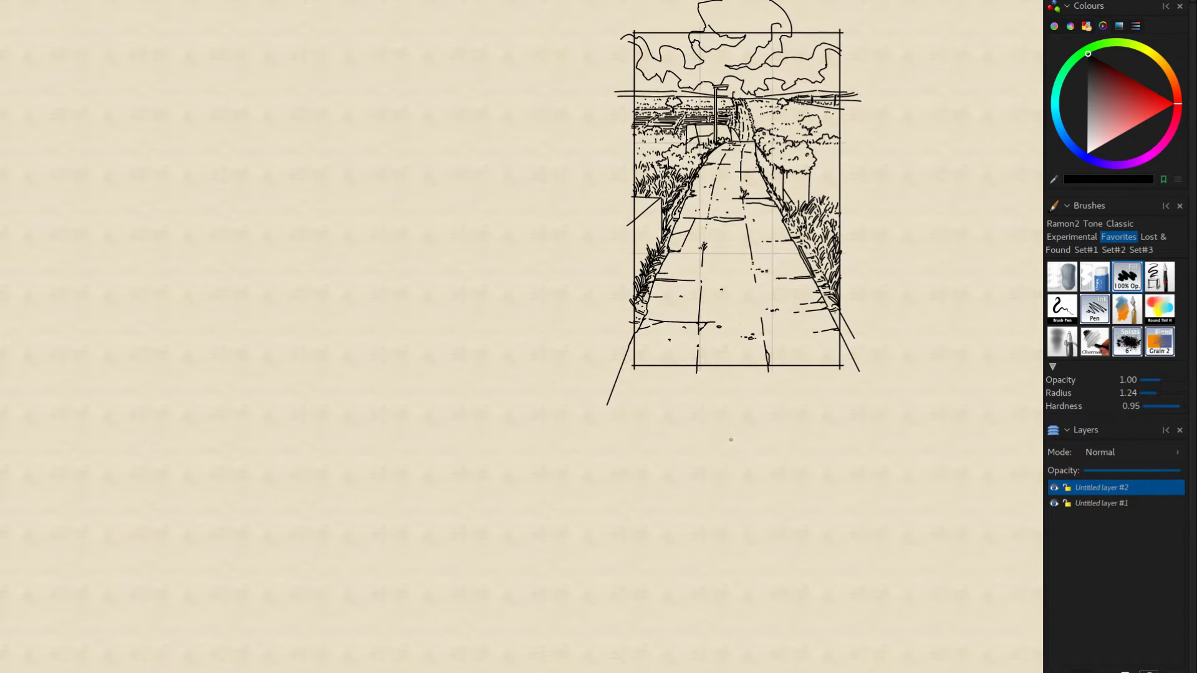
{"action": "left_click", "coordinate": [1095, 277]}
{"action": "left_click_drag", "start_coordinate": [697, 307], "coordinate": [655, 304]}
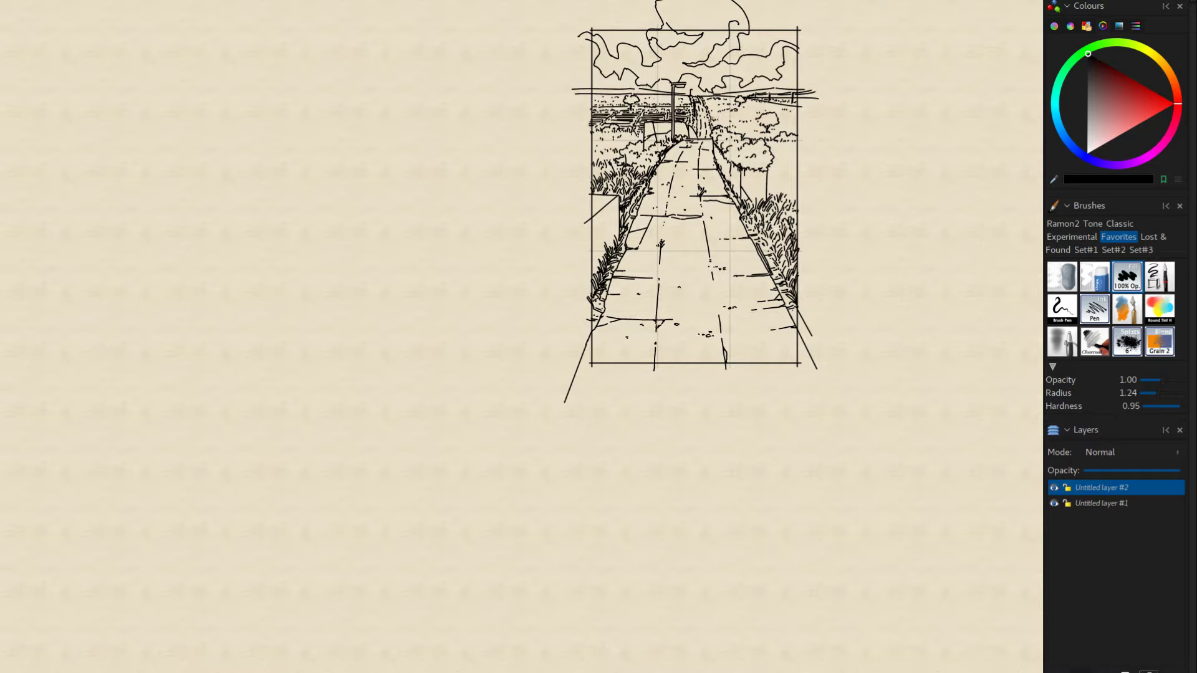
{"action": "scroll", "coordinate": [706, 551], "scroll_direction": "right", "scroll_amount": 2}
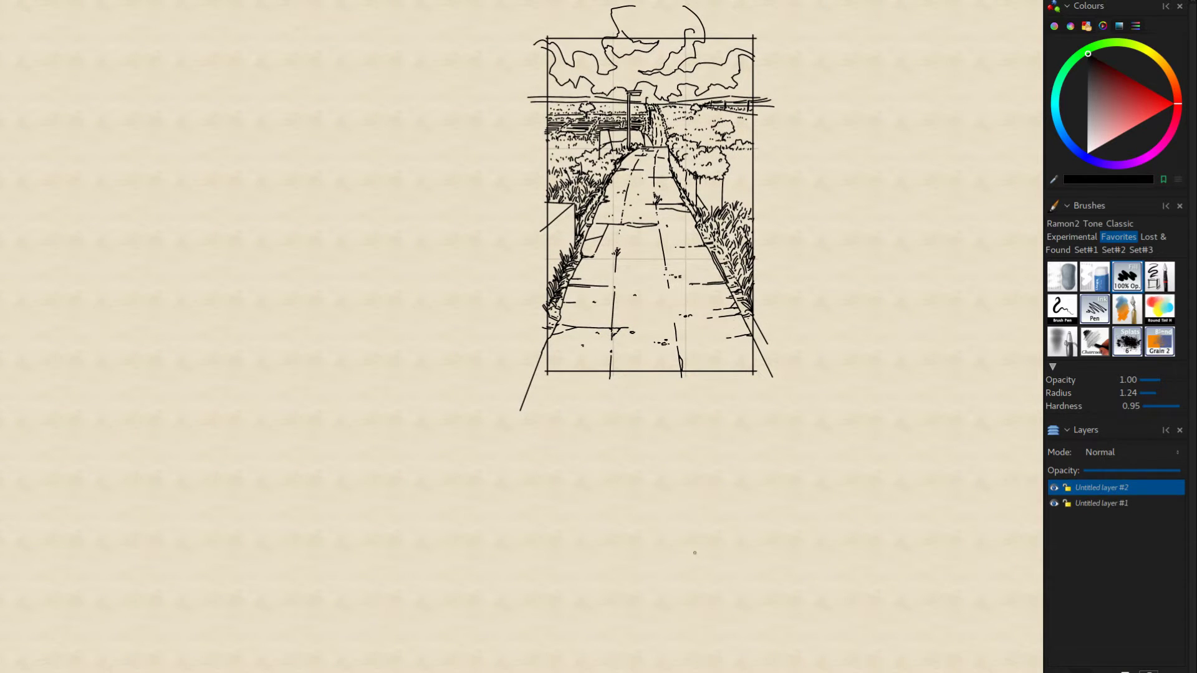
{"action": "left_click_drag", "start_coordinate": [706, 564], "coordinate": [751, 522]}
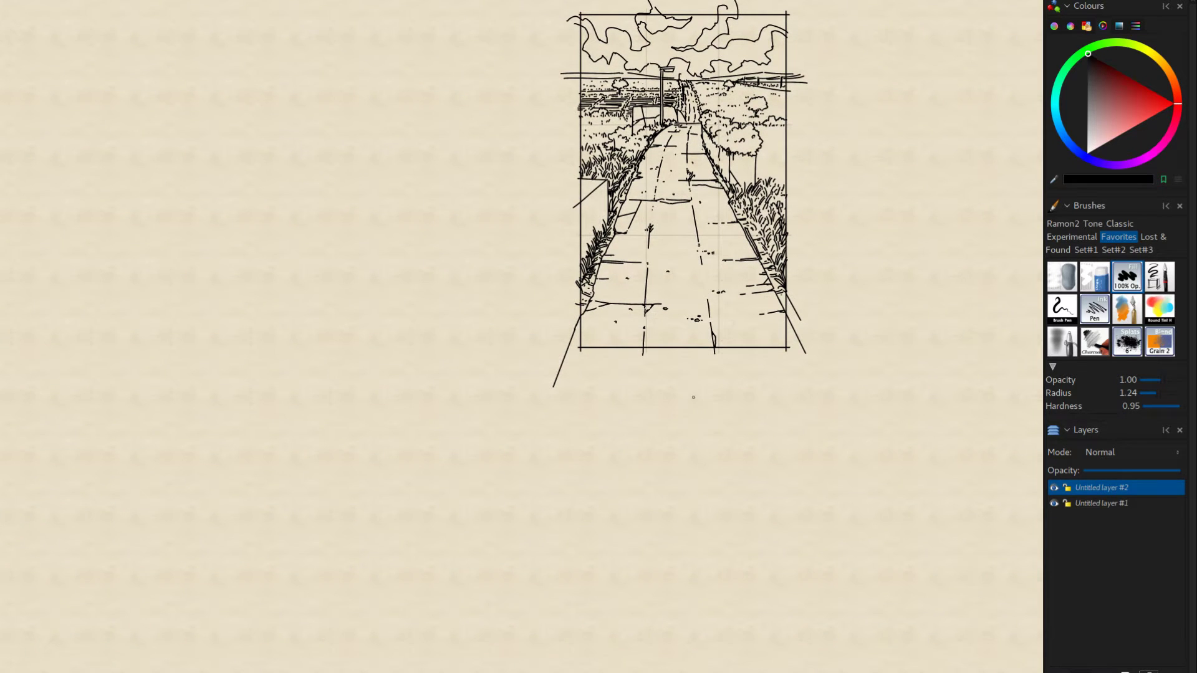
{"action": "mouse_move", "coordinate": [693, 397]}
{"action": "left_mouse_down"}
{"action": "mouse_move", "coordinate": [716, 371]}
{"action": "mouse_move", "coordinate": [734, 379]}
{"action": "mouse_move", "coordinate": [687, 327]}
{"action": "mouse_move", "coordinate": [676, 422]}
{"action": "mouse_move", "coordinate": [690, 400]}
{"action": "left_mouse_up"}
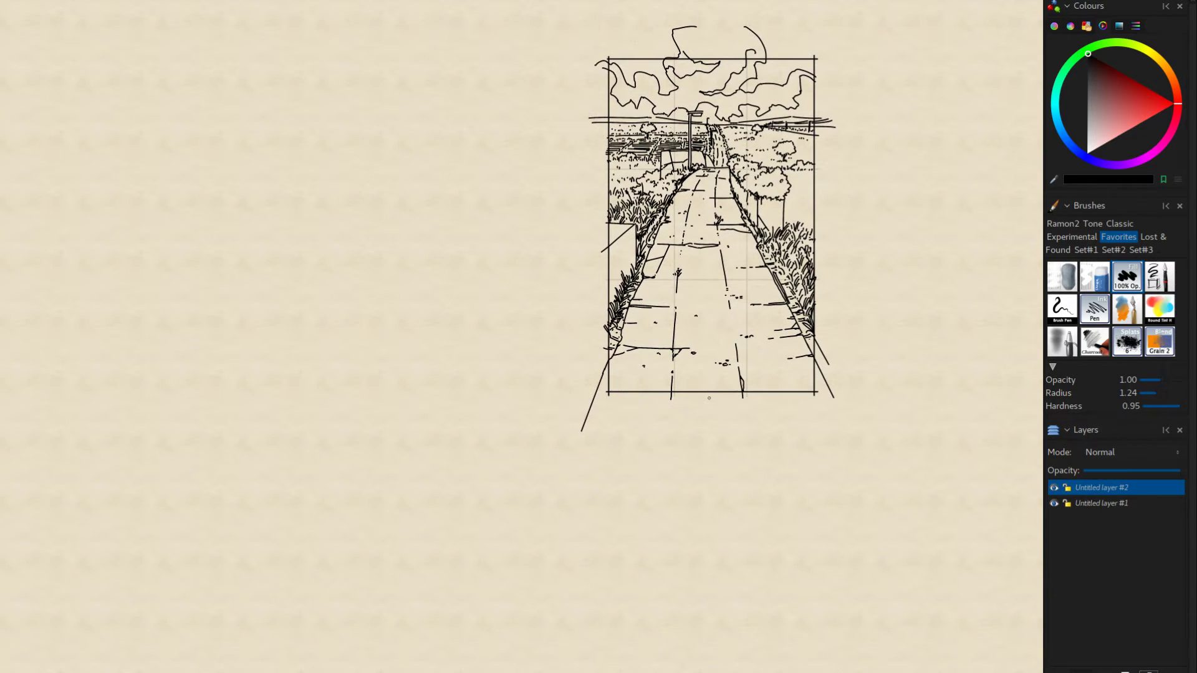
{"action": "mouse_move", "coordinate": [724, 327]}
{"action": "left_mouse_down"}
{"action": "mouse_move", "coordinate": [744, 301]}
{"action": "mouse_move", "coordinate": [759, 307]}
{"action": "left_mouse_up"}
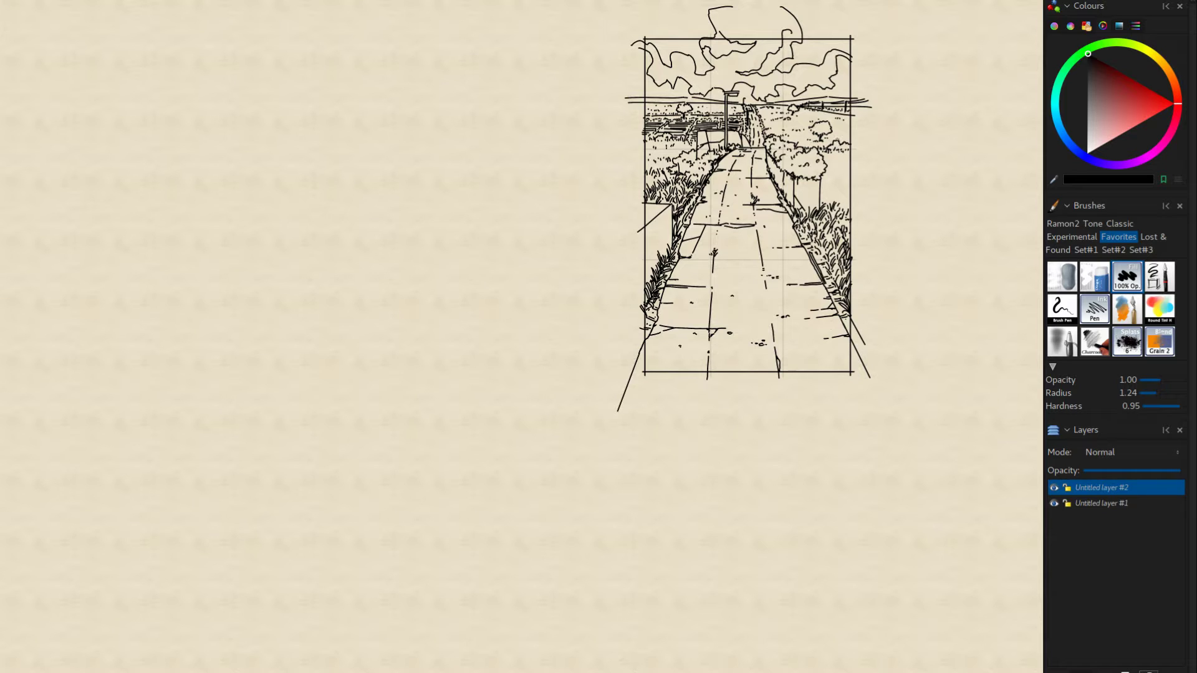
{"action": "left_click_drag", "start_coordinate": [727, 342], "coordinate": [724, 340]}
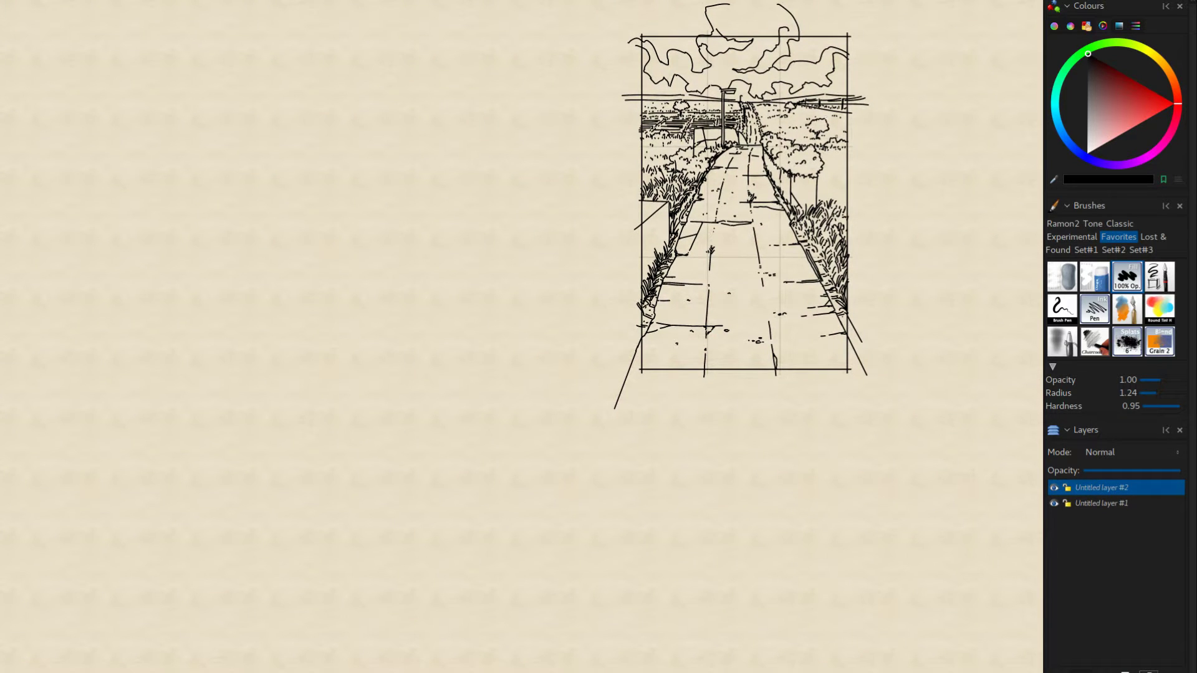
Step: Extend the upright grass strokes around and behind the right-hand tree's trunks toward the frame border
{"action": "left_click_drag", "start_coordinate": [801, 205], "coordinate": [815, 180]}
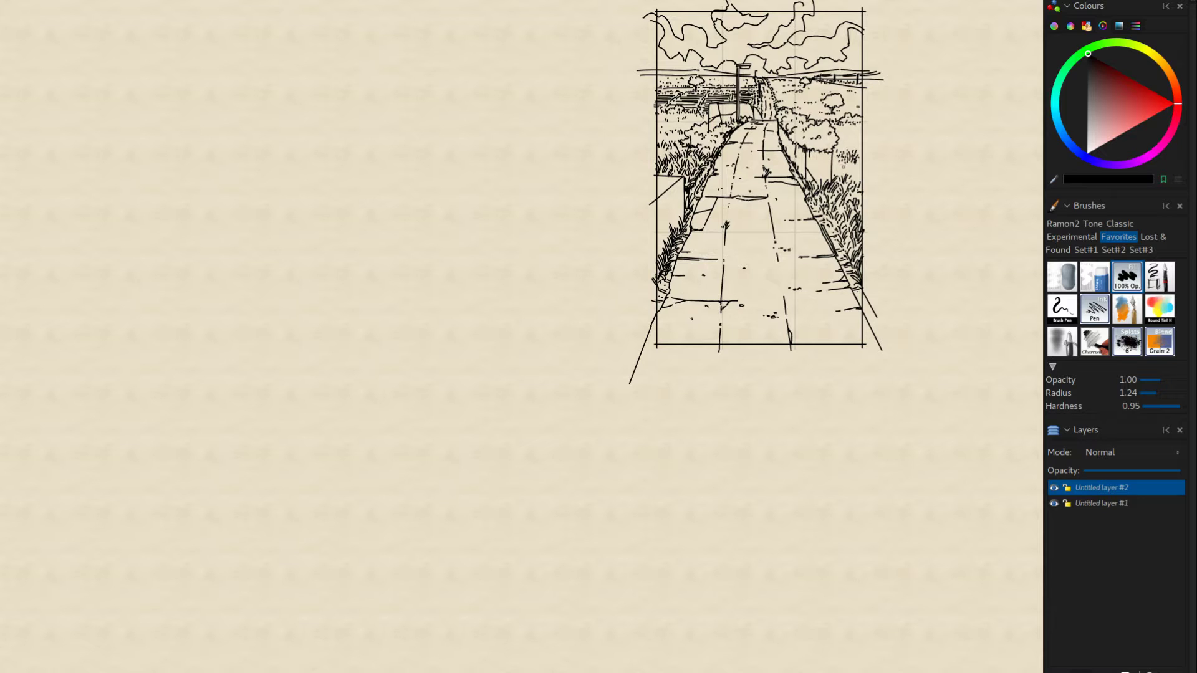
{"action": "left_click_drag", "start_coordinate": [836, 156], "coordinate": [833, 166]}
{"action": "key", "text": "ctrl+z"}
{"action": "left_click_drag", "start_coordinate": [834, 155], "coordinate": [837, 164]}
{"action": "left_click_drag", "start_coordinate": [750, 306], "coordinate": [684, 349]}
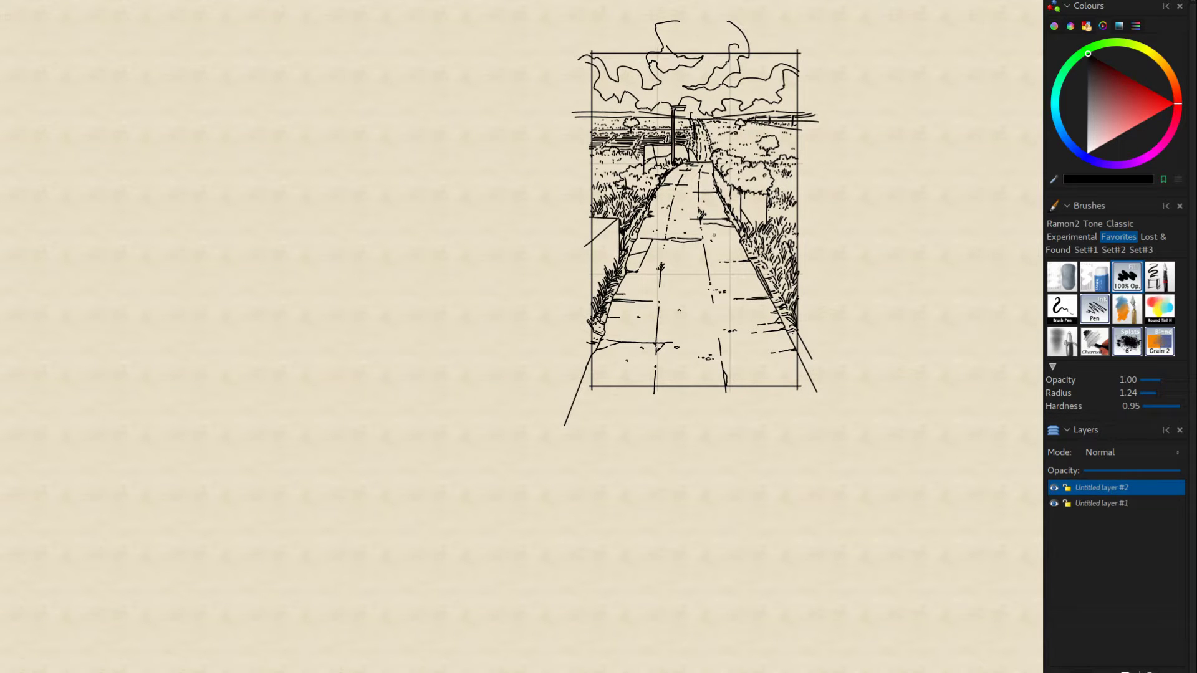
{"action": "left_click_drag", "start_coordinate": [674, 421], "coordinate": [707, 395]}
{"action": "left_click_drag", "start_coordinate": [690, 466], "coordinate": [695, 459]}
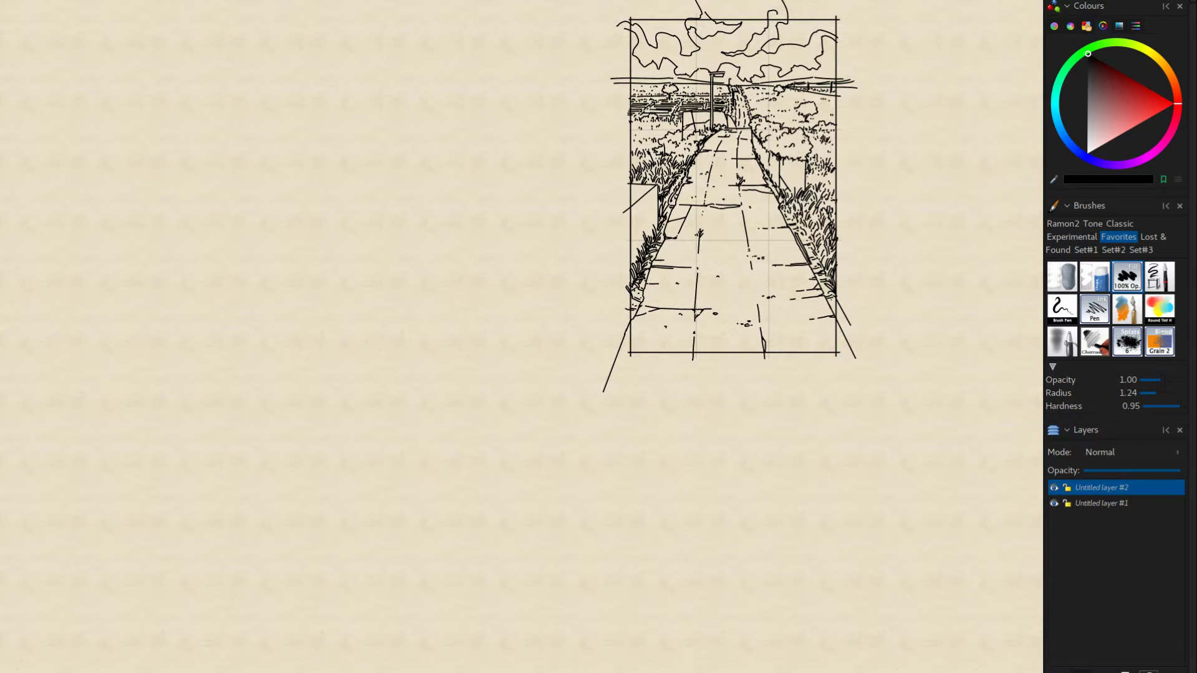
{"action": "mouse_move", "coordinate": [627, 397]}
{"action": "left_mouse_down"}
{"action": "mouse_move", "coordinate": [726, 499]}
{"action": "mouse_move", "coordinate": [754, 353]}
{"action": "mouse_move", "coordinate": [716, 301]}
{"action": "mouse_move", "coordinate": [733, 345]}
{"action": "mouse_move", "coordinate": [702, 343]}
{"action": "mouse_move", "coordinate": [746, 373]}
{"action": "left_mouse_up"}
{"action": "key", "text": "e"}
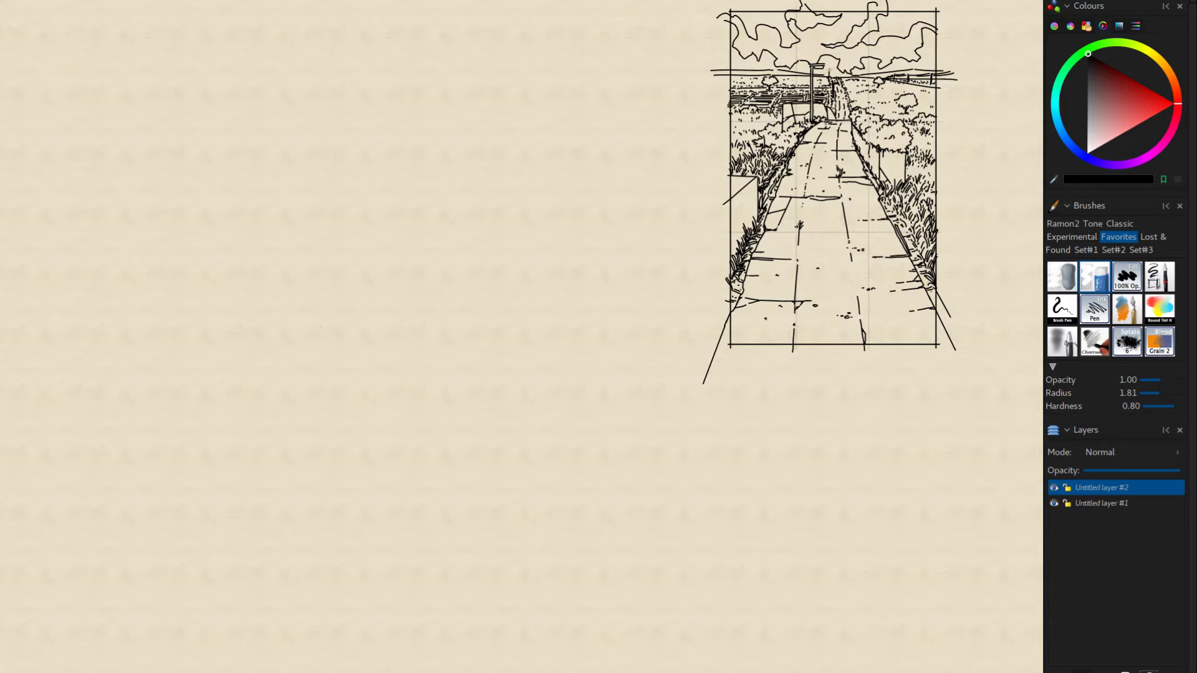
{"action": "key", "text": "e"}
{"action": "left_click_drag", "start_coordinate": [705, 173], "coordinate": [689, 165]}
{"action": "left_click_drag", "start_coordinate": [683, 293], "coordinate": [687, 292]}
{"action": "mouse_move", "coordinate": [698, 350]}
{"action": "left_mouse_down"}
{"action": "mouse_move", "coordinate": [718, 381]}
{"action": "mouse_move", "coordinate": [736, 376]}
{"action": "left_mouse_up"}
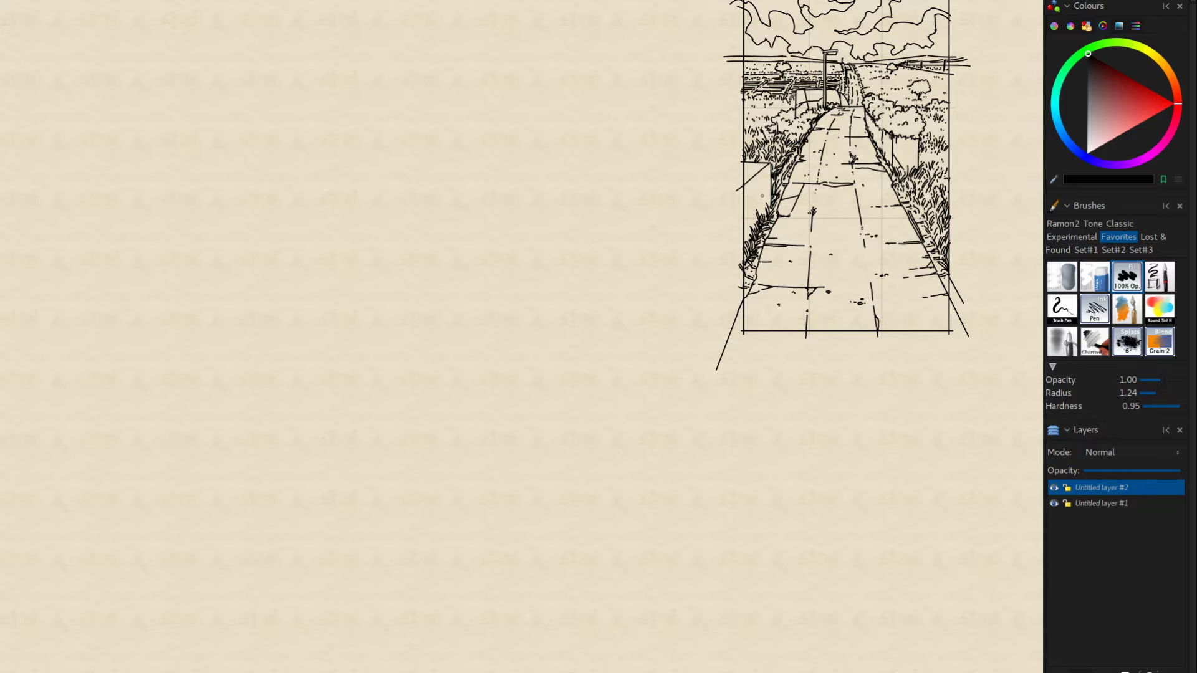
Step: Draw the inner vertical edge lines on the face of the left foreground wall, undoing misplaced strokes
{"action": "left_click_drag", "start_coordinate": [760, 194], "coordinate": [758, 216]}
{"action": "key", "text": "ctrl+z"}
{"action": "left_click_drag", "start_coordinate": [756, 174], "coordinate": [750, 232]}
{"action": "key", "text": "ctrl+z"}
{"action": "key", "text": "ctrl+z"}
{"action": "left_click_drag", "start_coordinate": [768, 165], "coordinate": [763, 182]}
{"action": "key", "text": "ctrl+z"}
{"action": "key", "text": "ctrl+z"}
{"action": "left_click_drag", "start_coordinate": [758, 214], "coordinate": [753, 229]}
{"action": "key", "text": "ctrl+z"}
Step: Double the top edge of the left foreground wall with a parallel line and darken the corner beneath it
{"action": "mouse_move", "coordinate": [765, 435]}
{"action": "left_mouse_down"}
{"action": "mouse_move", "coordinate": [751, 452]}
{"action": "mouse_move", "coordinate": [762, 470]}
{"action": "mouse_move", "coordinate": [742, 399]}
{"action": "left_mouse_up"}
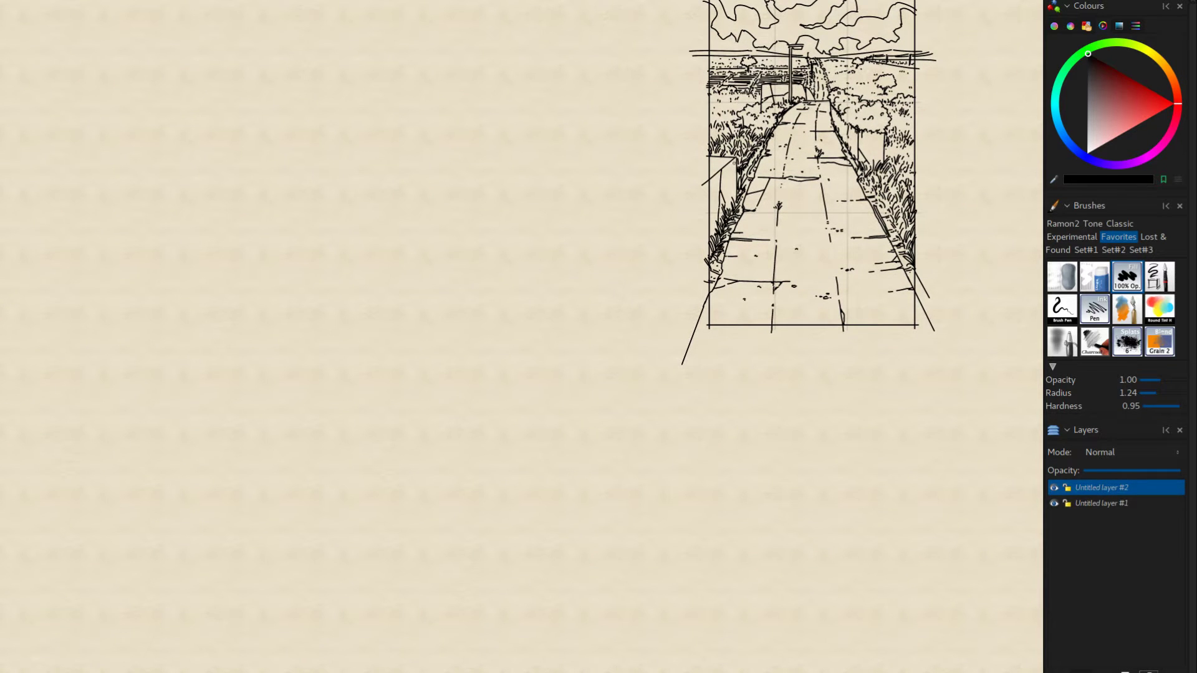
{"action": "mouse_move", "coordinate": [734, 163]}
{"action": "left_mouse_down"}
{"action": "mouse_move", "coordinate": [773, 139]}
{"action": "mouse_move", "coordinate": [735, 156]}
{"action": "left_mouse_up"}
{"action": "key", "text": "ctrl+z"}
{"action": "left_click_drag", "start_coordinate": [857, 112], "coordinate": [918, 111]}
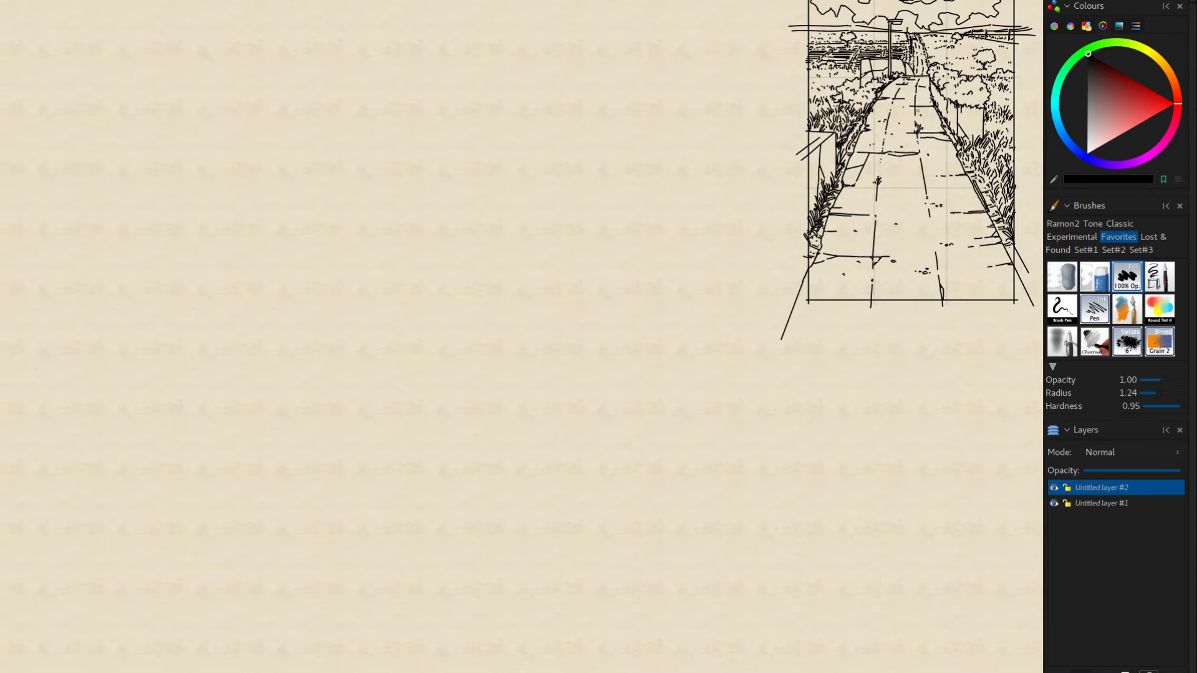
{"action": "left_click_drag", "start_coordinate": [792, 157], "coordinate": [874, 152]}
{"action": "key", "text": "ctrl+z"}
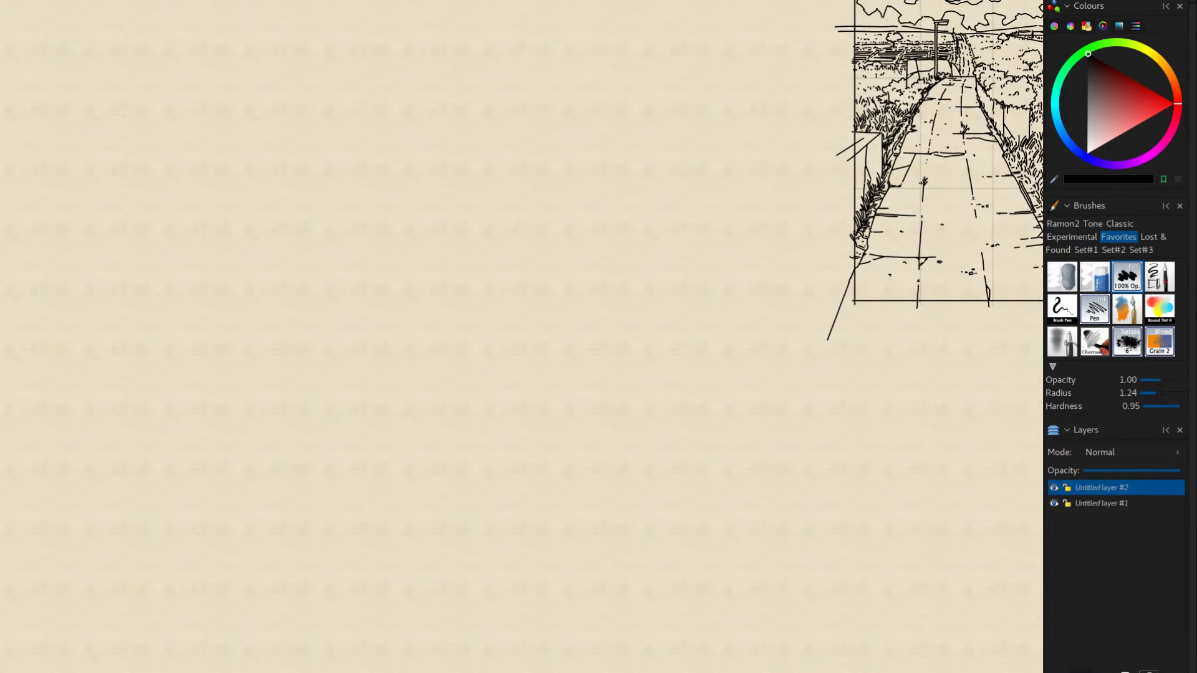
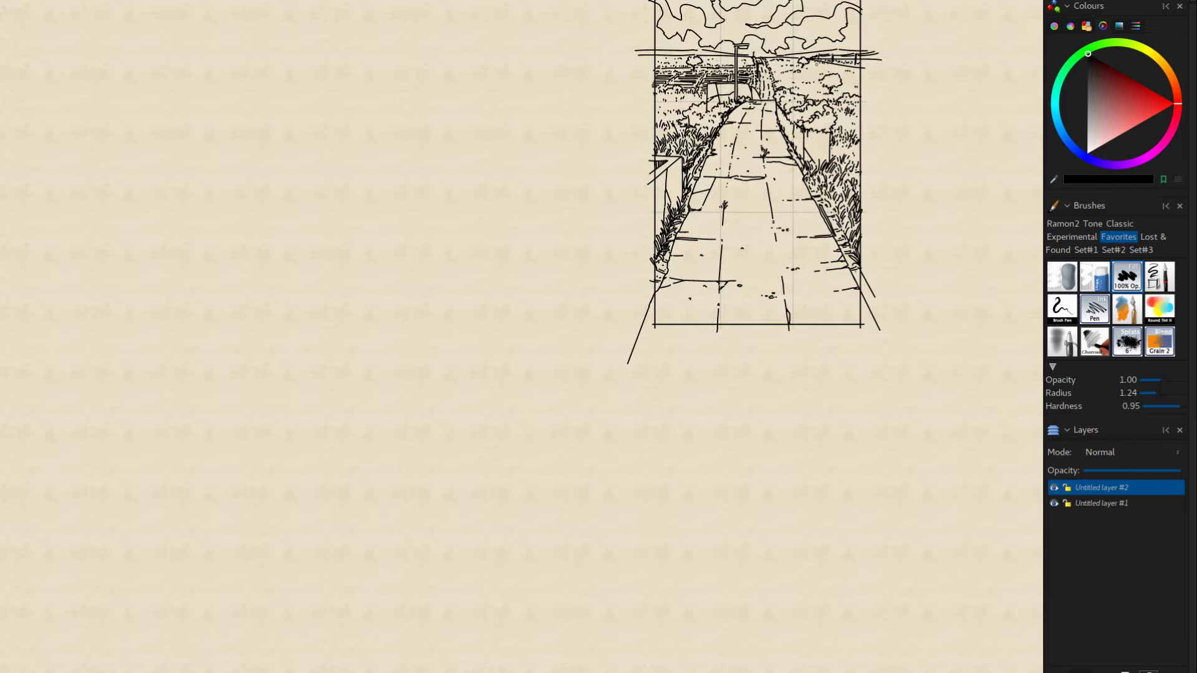
{"action": "left_click_drag", "start_coordinate": [757, 187], "coordinate": [791, 183]}
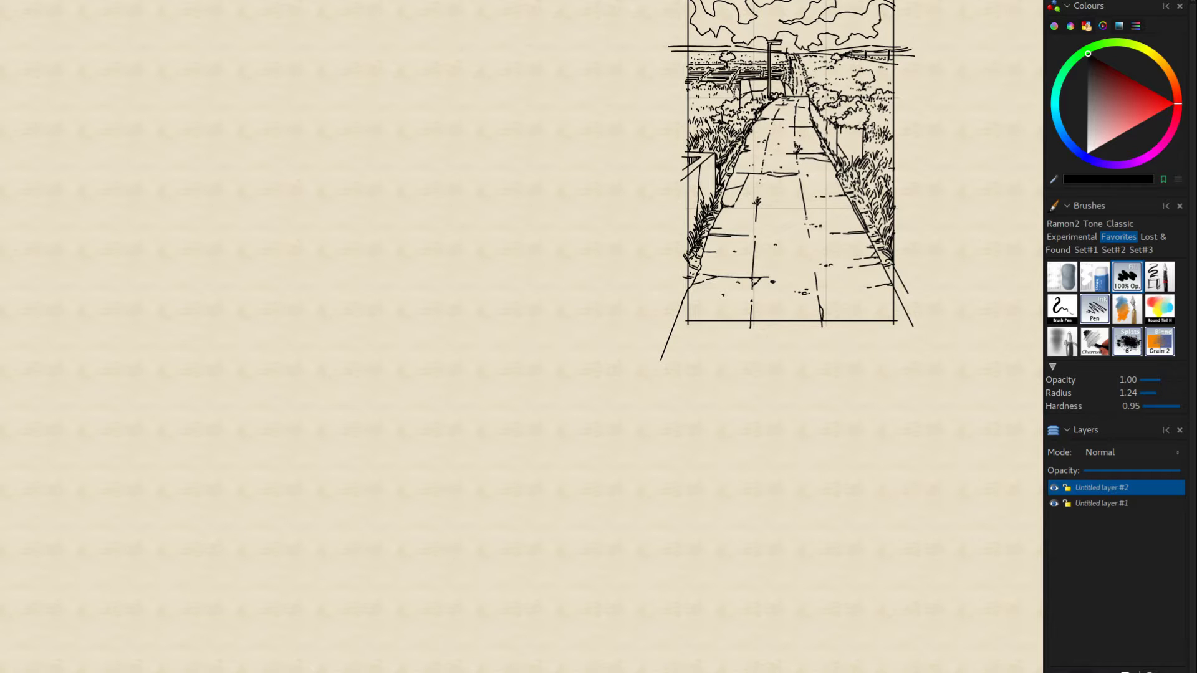
{"action": "left_click_drag", "start_coordinate": [808, 72], "coordinate": [794, 117]}
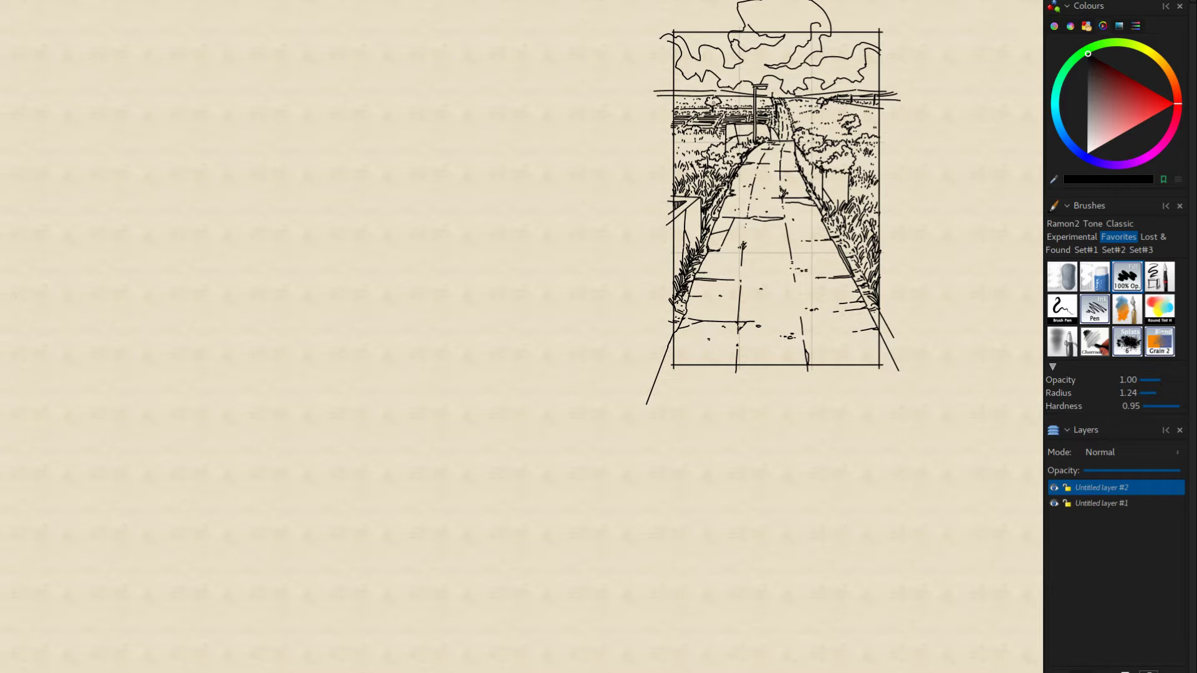
{"action": "mouse_move", "coordinate": [778, 455]}
{"action": "left_mouse_down"}
{"action": "mouse_move", "coordinate": [737, 508]}
{"action": "mouse_move", "coordinate": [719, 499]}
{"action": "left_mouse_up"}
Step: Add a new layer above layer #2 for the hatching and reduce the pen radius to 0.94
{"action": "left_click", "coordinate": [1058, 671]}
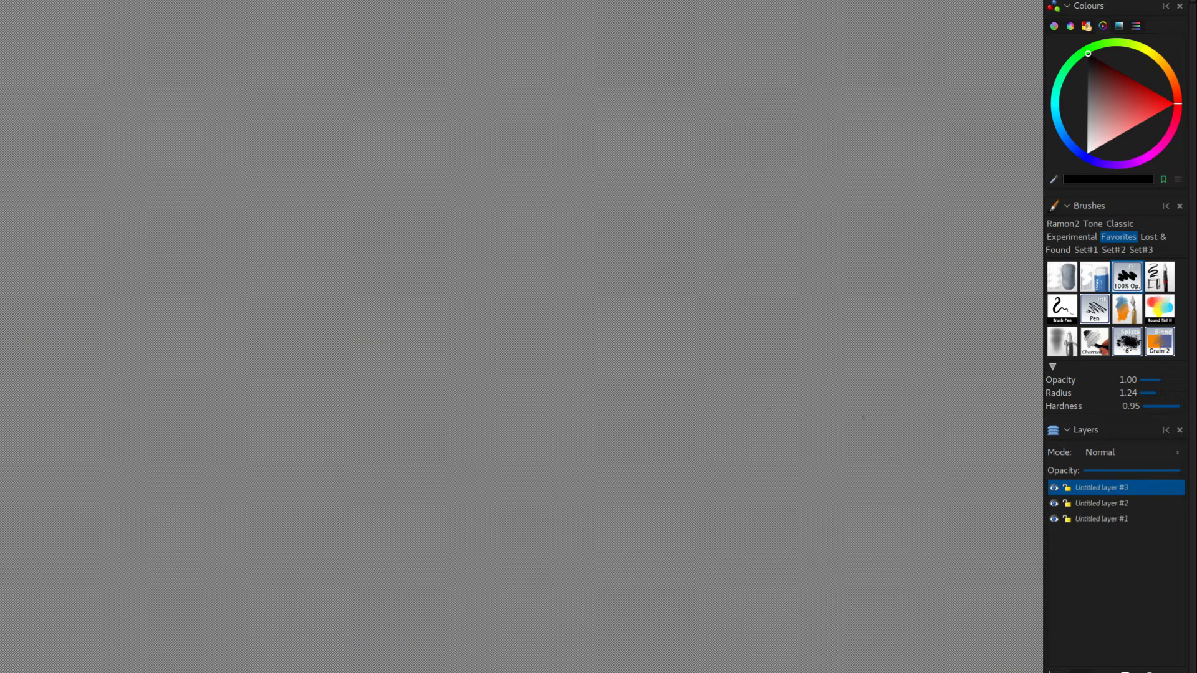
{"action": "left_click_drag", "start_coordinate": [667, 419], "coordinate": [742, 343]}
{"action": "key", "text": "d"}
{"action": "key", "text": "d"}
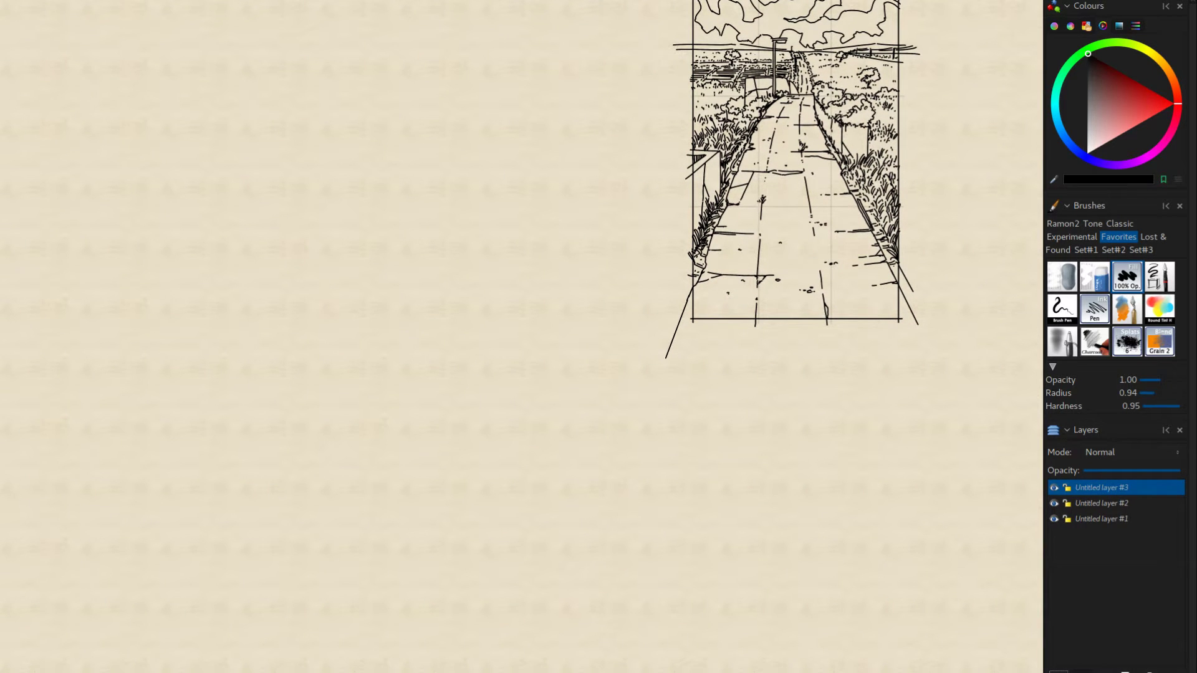
Step: Shade the foliage of the right-hand tree with diagonal hatching on layer #3
{"action": "left_click_drag", "start_coordinate": [844, 123], "coordinate": [864, 110]}
{"action": "left_click_drag", "start_coordinate": [850, 125], "coordinate": [872, 109]}
{"action": "left_click_drag", "start_coordinate": [857, 128], "coordinate": [873, 113]}
{"action": "left_click_drag", "start_coordinate": [853, 111], "coordinate": [848, 96]}
{"action": "key", "text": "ctrl+z"}
Step: Shade the dark side of the bush left of the road with diagonal hatching
{"action": "left_click_drag", "start_coordinate": [795, 187], "coordinate": [837, 176]}
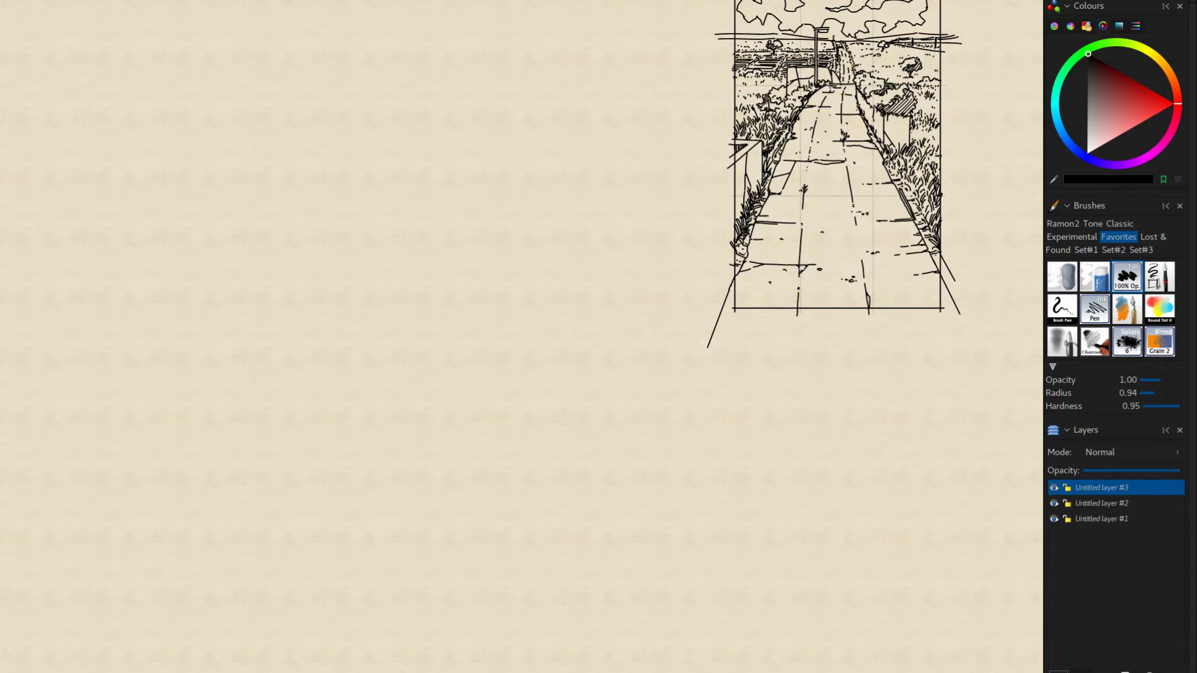
{"action": "left_click_drag", "start_coordinate": [780, 103], "coordinate": [775, 116]}
{"action": "mouse_move", "coordinate": [786, 107]}
{"action": "left_mouse_down"}
{"action": "mouse_move", "coordinate": [776, 119]}
{"action": "mouse_move", "coordinate": [791, 106]}
{"action": "left_mouse_up"}
{"action": "left_click_drag", "start_coordinate": [780, 121], "coordinate": [798, 106]}
{"action": "left_click_drag", "start_coordinate": [761, 90], "coordinate": [737, 109]}
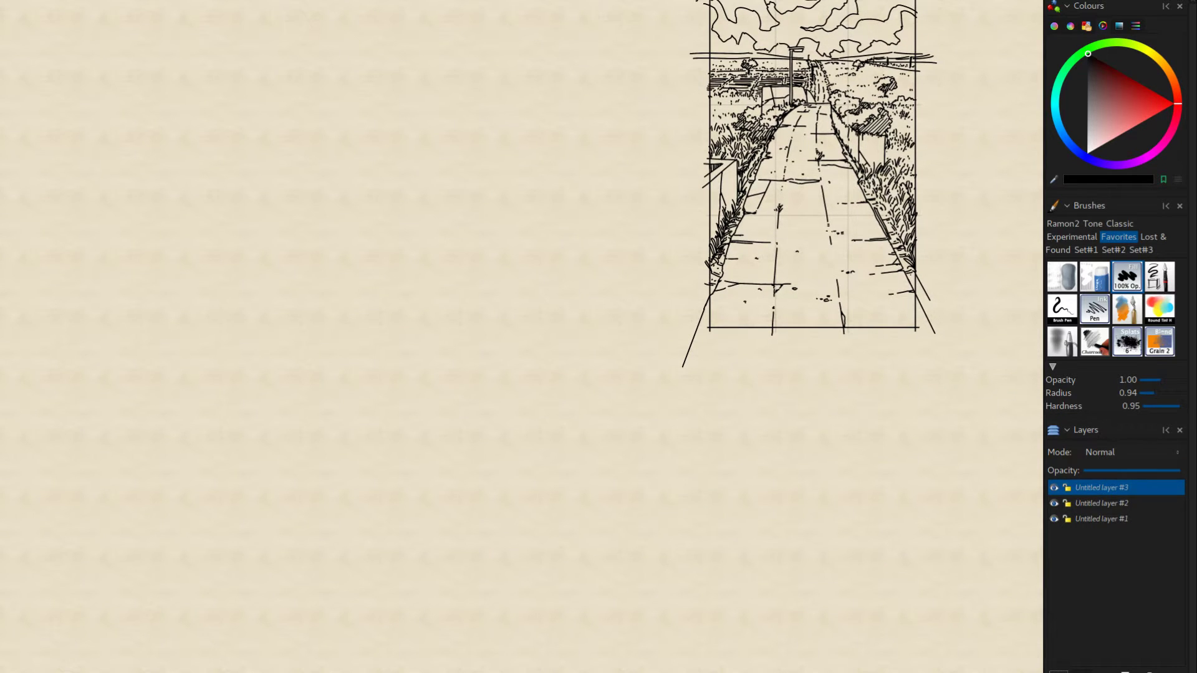
Step: Hatch the sky between the left frame border and the low cloud outlines above the horizon
{"action": "left_click_drag", "start_coordinate": [828, 42], "coordinate": [827, 71]}
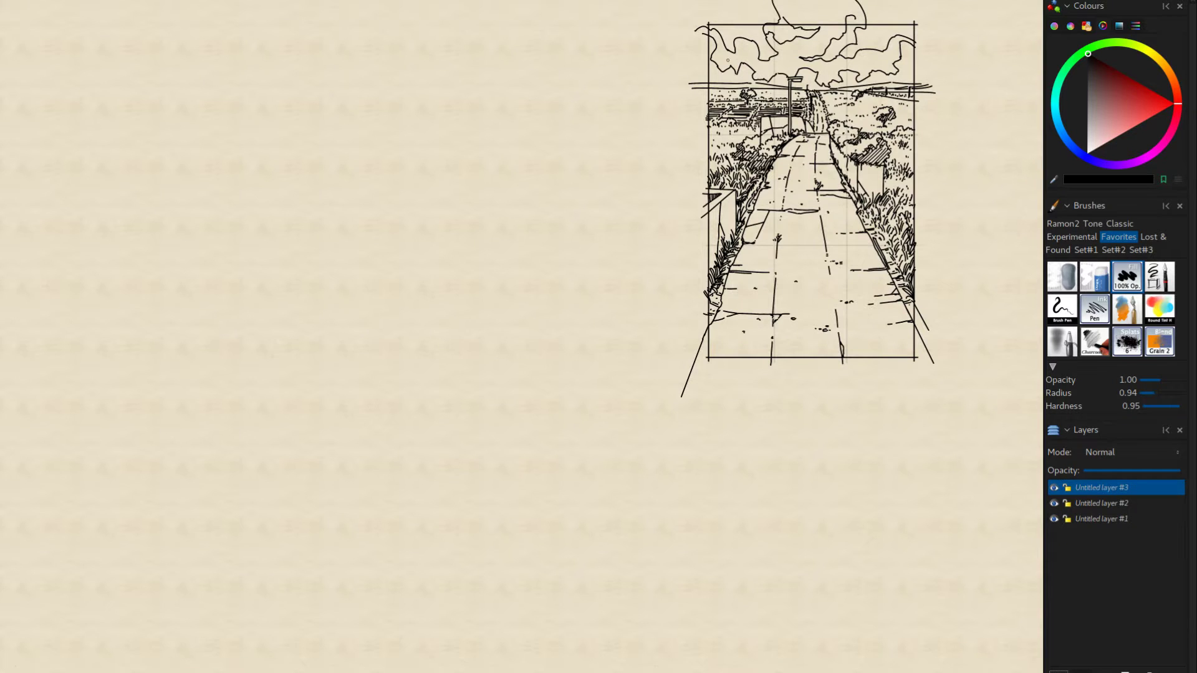
{"action": "mouse_move", "coordinate": [700, 45]}
{"action": "left_mouse_down"}
{"action": "mouse_move", "coordinate": [713, 38]}
{"action": "mouse_move", "coordinate": [719, 70]}
{"action": "mouse_move", "coordinate": [741, 65]}
{"action": "left_mouse_up"}
{"action": "left_click_drag", "start_coordinate": [734, 86], "coordinate": [752, 70]}
{"action": "left_click_drag", "start_coordinate": [743, 86], "coordinate": [755, 71]}
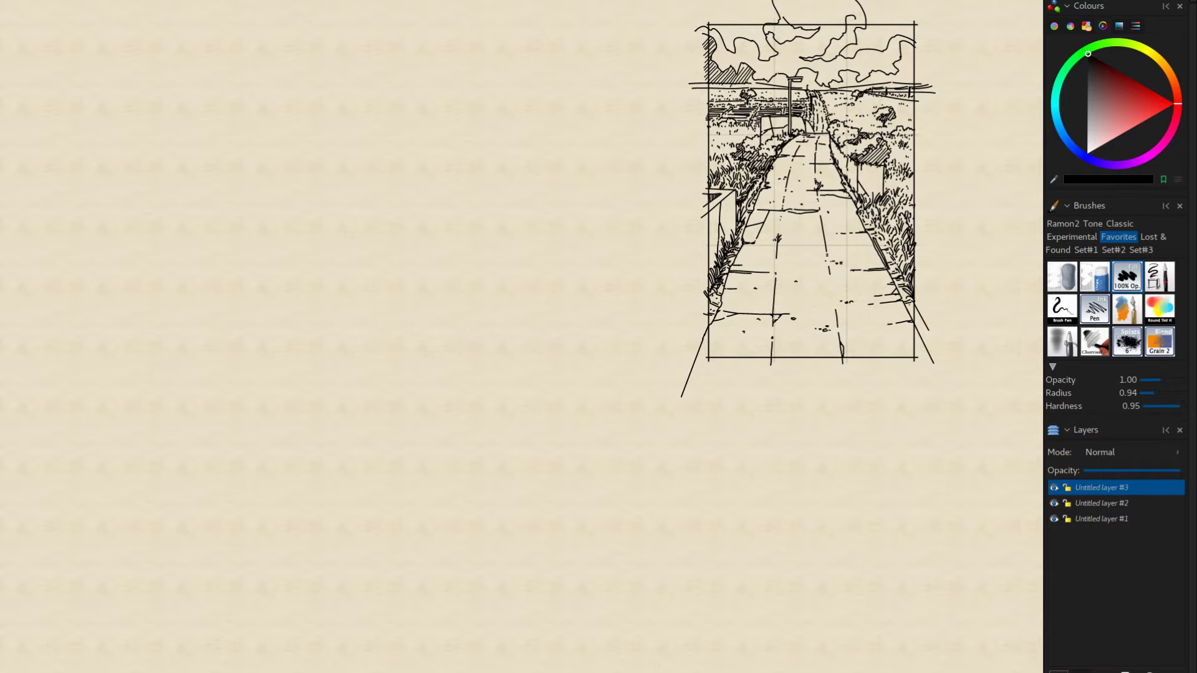
{"action": "key", "text": "ctrl+z"}
{"action": "left_click_drag", "start_coordinate": [741, 84], "coordinate": [755, 72]}
Step: Continue the diagonal hatching beneath the low clouds along the horizon to just past the lamppost
{"action": "left_click_drag", "start_coordinate": [768, 86], "coordinate": [780, 73]}
{"action": "left_click_drag", "start_coordinate": [770, 86], "coordinate": [787, 73]}
{"action": "left_click_drag", "start_coordinate": [778, 86], "coordinate": [787, 75]}
{"action": "left_click_drag", "start_coordinate": [800, 86], "coordinate": [816, 75]}
{"action": "left_click_drag", "start_coordinate": [807, 90], "coordinate": [811, 70]}
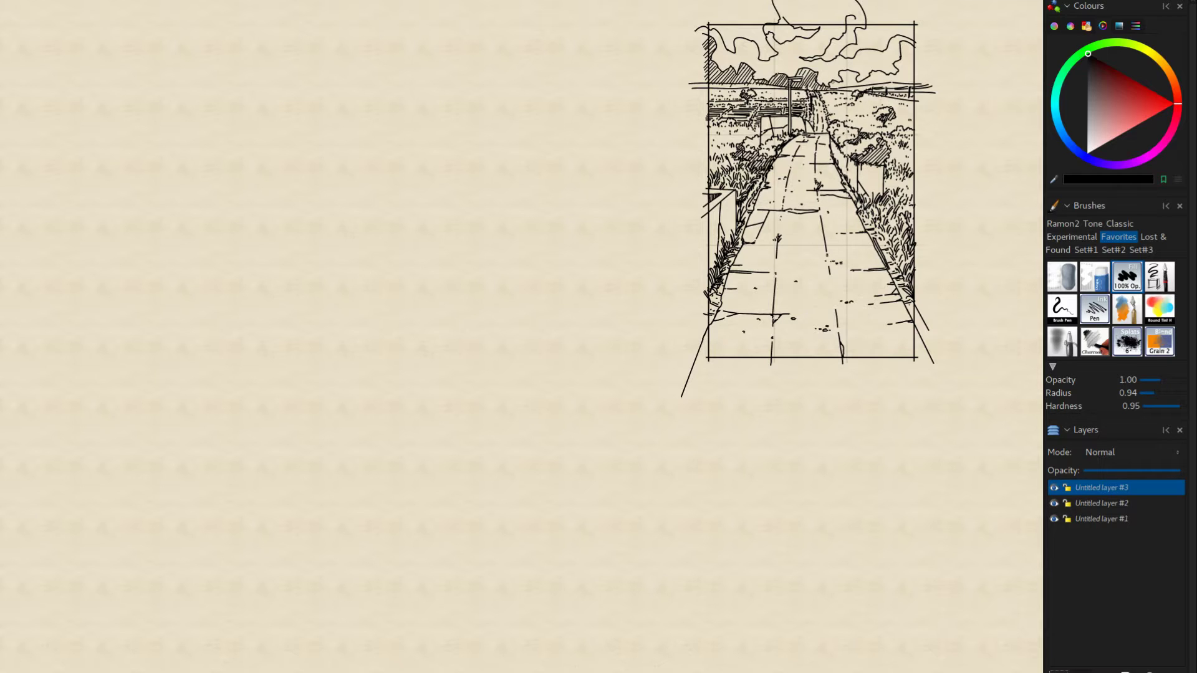
Step: Hatch the sky beneath the low clouds from right of the lamppost to the frame's right border
{"action": "left_click_drag", "start_coordinate": [841, 88], "coordinate": [856, 72]}
{"action": "key", "text": "ctrl+z"}
{"action": "key", "text": "ctrl+z"}
{"action": "left_click_drag", "start_coordinate": [848, 88], "coordinate": [858, 74]}
{"action": "key", "text": "ctrl+z"}
{"action": "left_click_drag", "start_coordinate": [840, 79], "coordinate": [857, 74]}
{"action": "left_click_drag", "start_coordinate": [851, 88], "coordinate": [867, 76]}
{"action": "left_click_drag", "start_coordinate": [863, 87], "coordinate": [877, 72]}
{"action": "left_click_drag", "start_coordinate": [869, 88], "coordinate": [882, 71]}
{"action": "left_click_drag", "start_coordinate": [875, 85], "coordinate": [889, 71]}
{"action": "mouse_move", "coordinate": [885, 85]}
{"action": "left_mouse_down"}
{"action": "mouse_move", "coordinate": [901, 64]}
{"action": "mouse_move", "coordinate": [913, 70]}
{"action": "left_mouse_up"}
{"action": "mouse_move", "coordinate": [908, 85]}
{"action": "left_mouse_down"}
{"action": "mouse_move", "coordinate": [918, 48]}
{"action": "mouse_move", "coordinate": [900, 60]}
{"action": "mouse_move", "coordinate": [904, 40]}
{"action": "left_mouse_up"}
Step: Hatch the shaded underside and right-hand fold of the large upper cloud
{"action": "mouse_move", "coordinate": [757, 62]}
{"action": "left_mouse_down"}
{"action": "mouse_move", "coordinate": [810, 48]}
{"action": "mouse_move", "coordinate": [798, 36]}
{"action": "mouse_move", "coordinate": [807, 32]}
{"action": "left_mouse_up"}
{"action": "left_click_drag", "start_coordinate": [800, 52], "coordinate": [808, 38]}
{"action": "left_click_drag", "start_coordinate": [801, 58], "coordinate": [816, 44]}
{"action": "left_click_drag", "start_coordinate": [810, 58], "coordinate": [832, 43]}
{"action": "left_click_drag", "start_coordinate": [827, 54], "coordinate": [836, 44]}
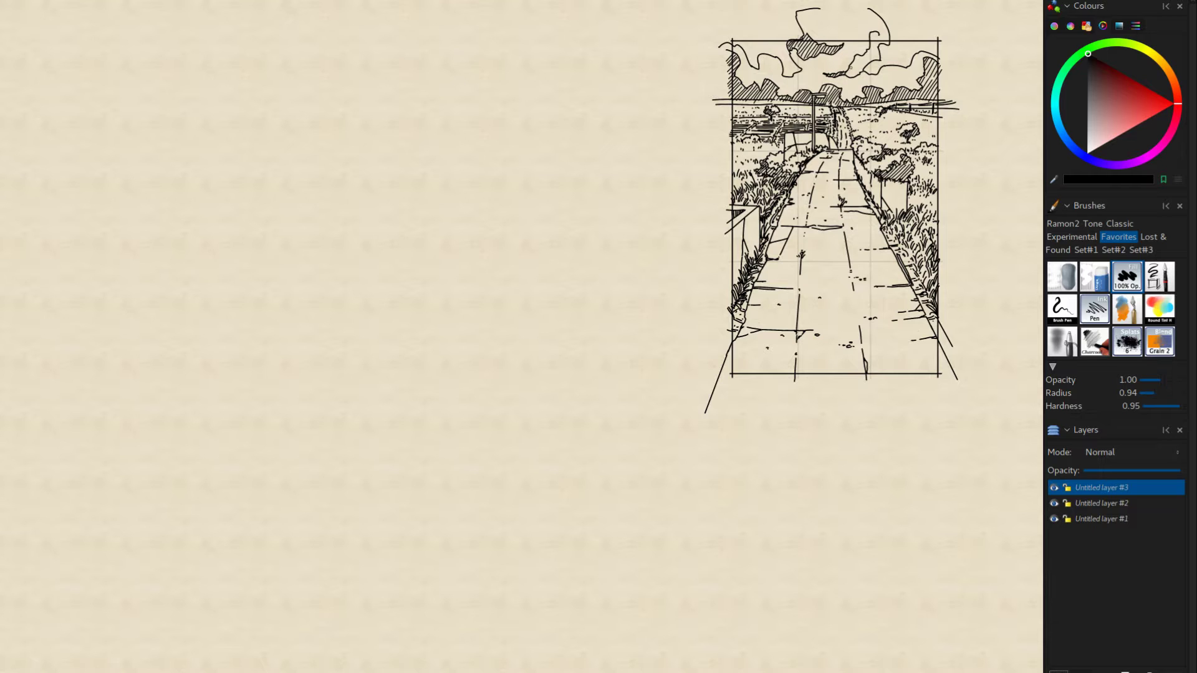
{"action": "mouse_move", "coordinate": [846, 74]}
{"action": "left_mouse_down"}
{"action": "mouse_move", "coordinate": [869, 65]}
{"action": "mouse_move", "coordinate": [890, 32]}
{"action": "left_mouse_up"}
Step: Touch up the sky hatching near the lamppost's head
{"action": "mouse_move", "coordinate": [848, 409]}
{"action": "left_mouse_down"}
{"action": "mouse_move", "coordinate": [767, 512]}
{"action": "mouse_move", "coordinate": [747, 503]}
{"action": "mouse_move", "coordinate": [739, 474]}
{"action": "left_mouse_up"}
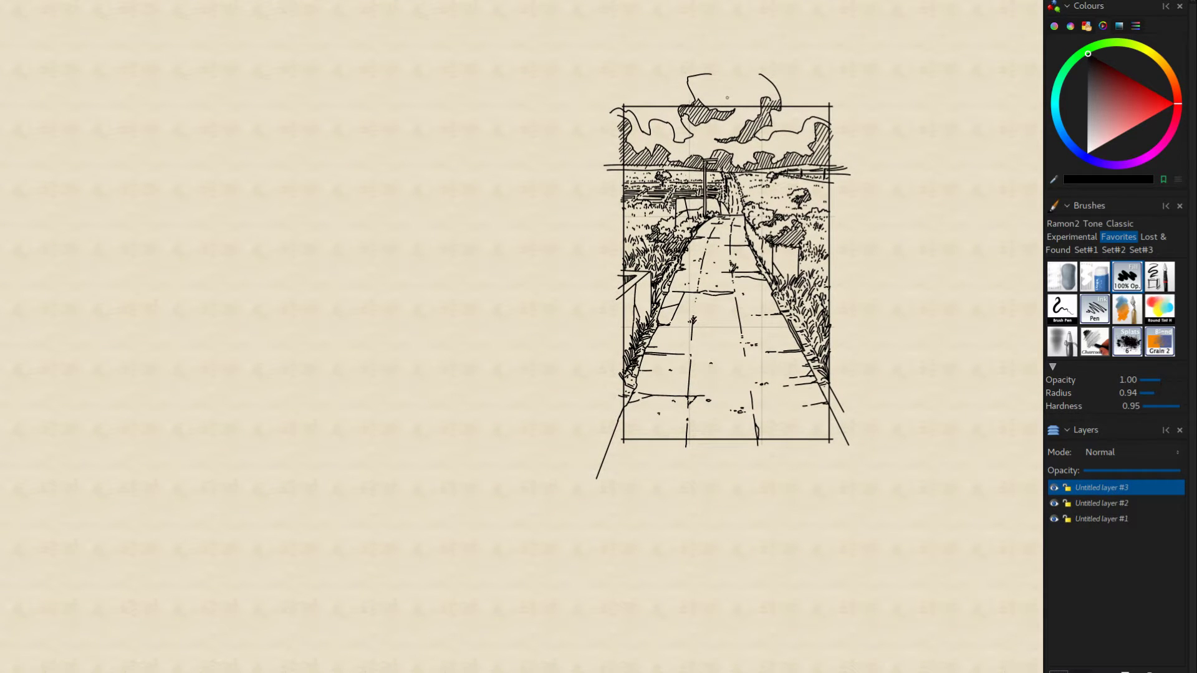
{"action": "key", "text": "e"}
{"action": "key", "text": "e"}
{"action": "left_click_drag", "start_coordinate": [716, 160], "coordinate": [723, 149]}
{"action": "left_click_drag", "start_coordinate": [608, 233], "coordinate": [579, 253]}
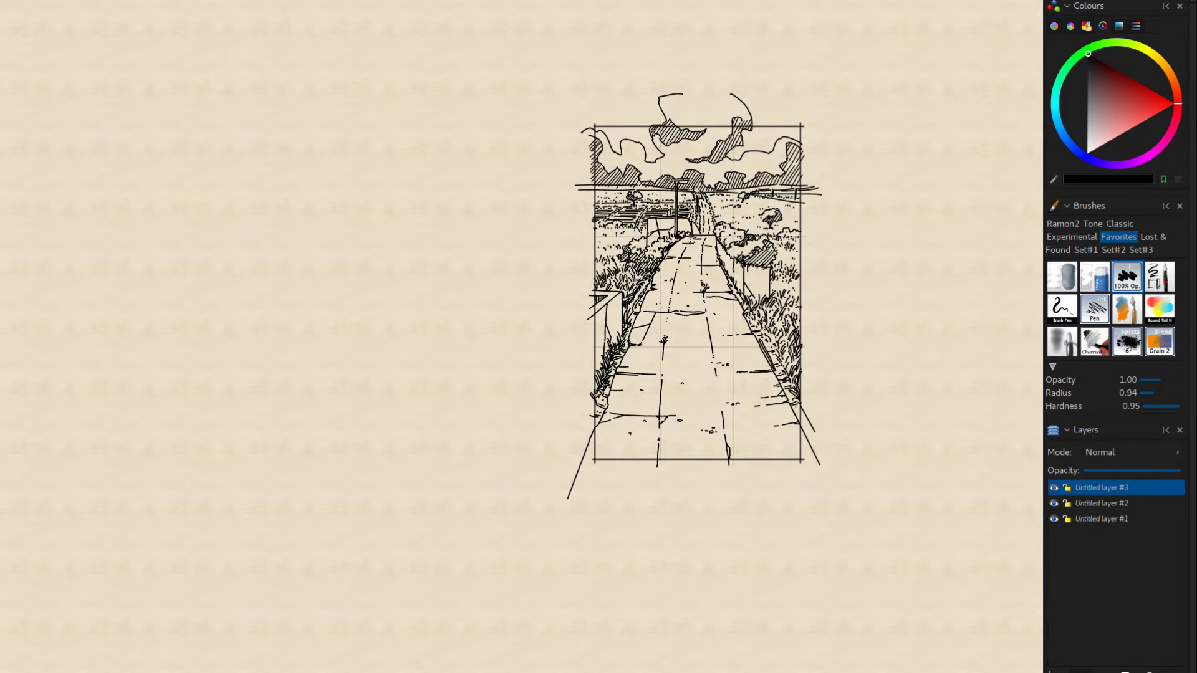
{"action": "left_click_drag", "start_coordinate": [642, 447], "coordinate": [614, 475]}
{"action": "mouse_move", "coordinate": [653, 534]}
{"action": "left_mouse_down"}
{"action": "mouse_move", "coordinate": [639, 524]}
{"action": "mouse_move", "coordinate": [683, 516]}
{"action": "left_mouse_up"}
{"action": "mouse_move", "coordinate": [832, 475]}
{"action": "left_mouse_down"}
{"action": "mouse_move", "coordinate": [883, 489]}
{"action": "mouse_move", "coordinate": [849, 471]}
{"action": "left_mouse_up"}
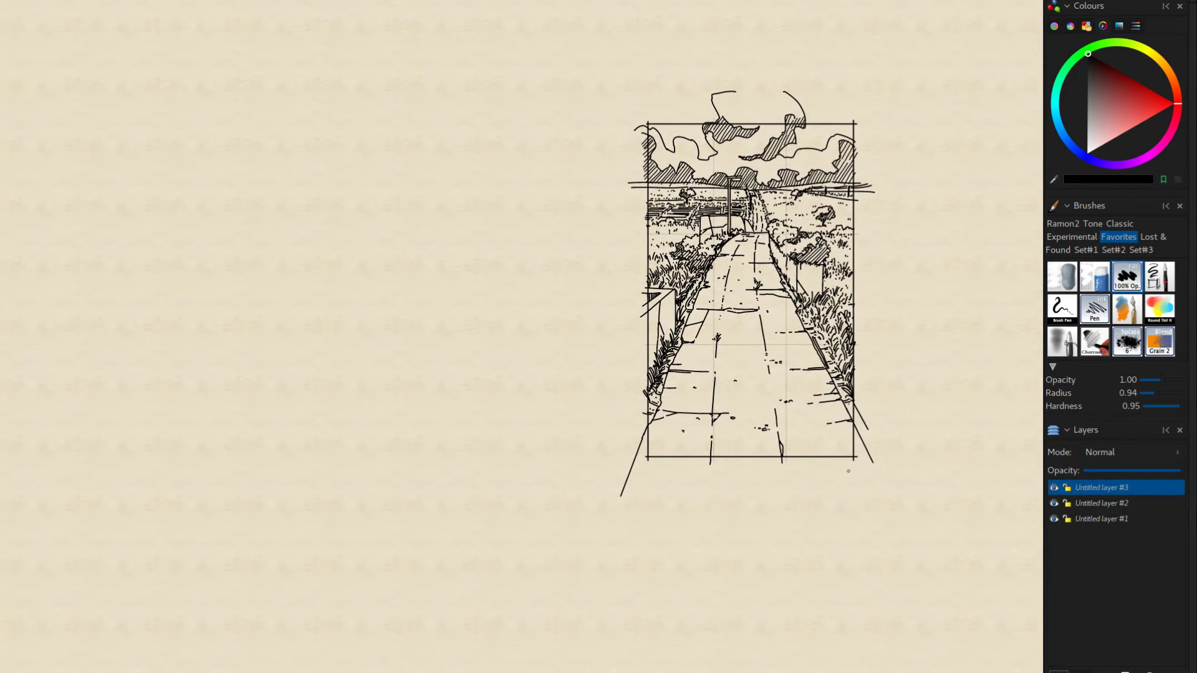
Step: Erase the large upper cloud's inner contour lines along the hatching on layer #2, using an eraser radius of 2.71
{"action": "left_click", "coordinate": [1082, 504]}
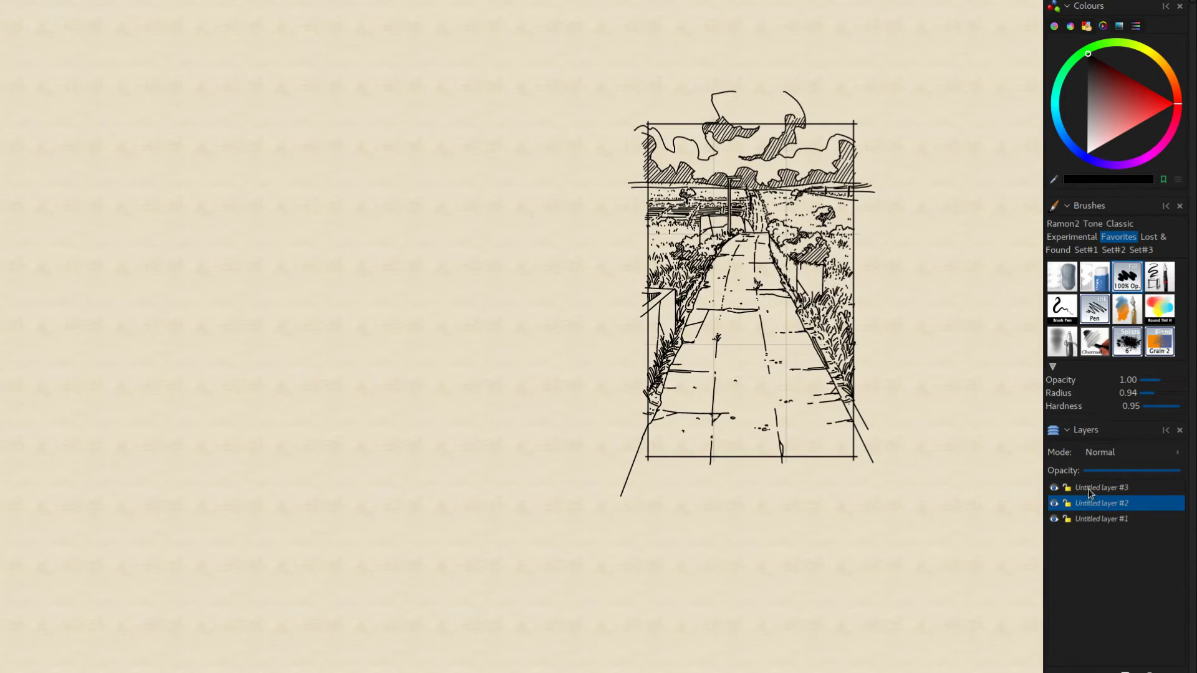
{"action": "left_click", "coordinate": [1088, 489]}
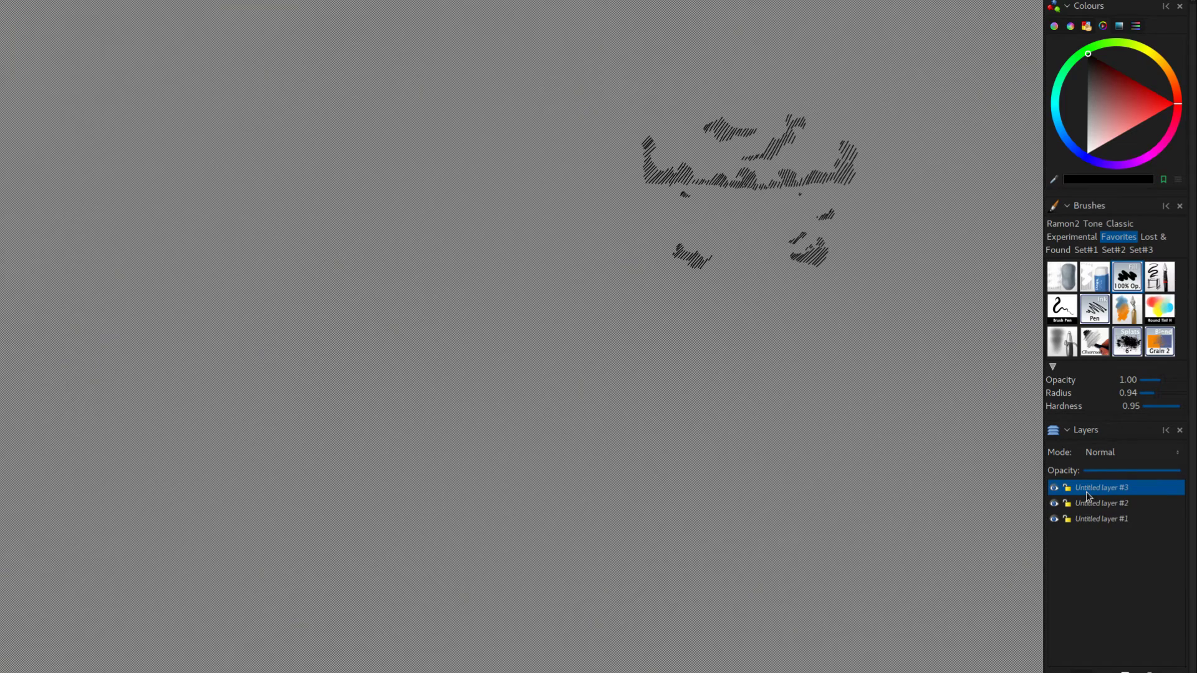
{"action": "key", "text": "e"}
{"action": "left_click", "coordinate": [1089, 506]}
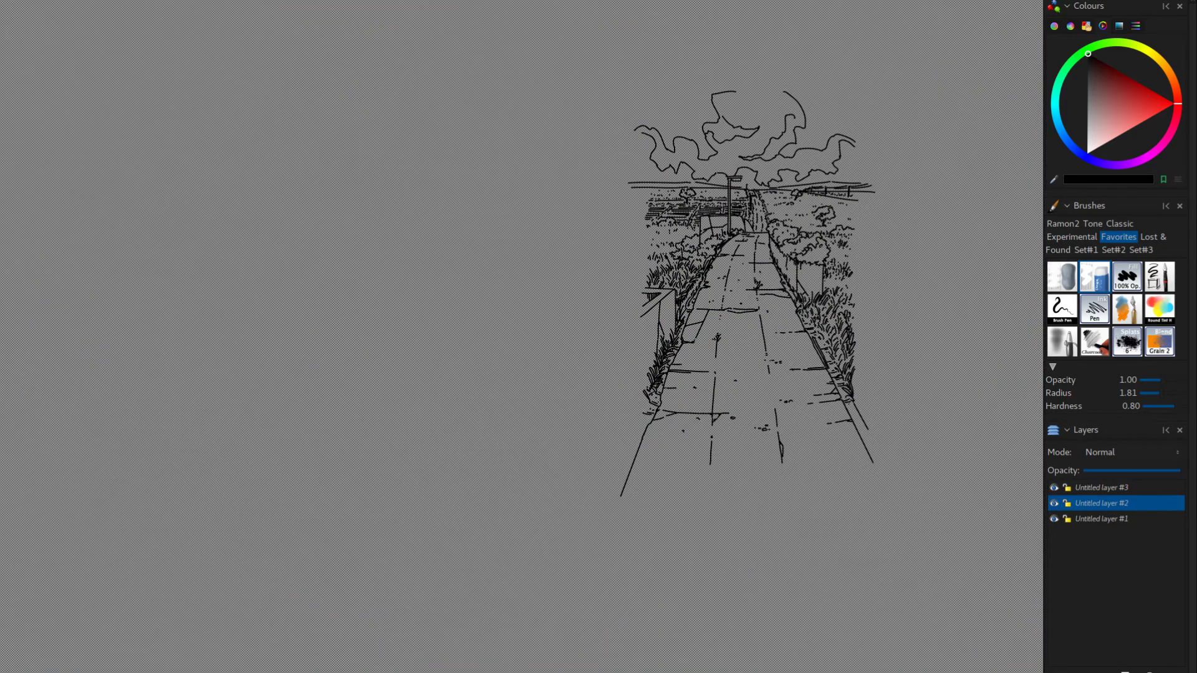
{"action": "key", "text": "f"}
{"action": "key", "text": "f"}
{"action": "key", "text": "f"}
{"action": "mouse_move", "coordinate": [723, 119]}
{"action": "left_mouse_down"}
{"action": "mouse_move", "coordinate": [758, 128]}
{"action": "mouse_move", "coordinate": [714, 139]}
{"action": "mouse_move", "coordinate": [709, 131]}
{"action": "mouse_move", "coordinate": [760, 151]}
{"action": "mouse_move", "coordinate": [788, 108]}
{"action": "left_mouse_up"}
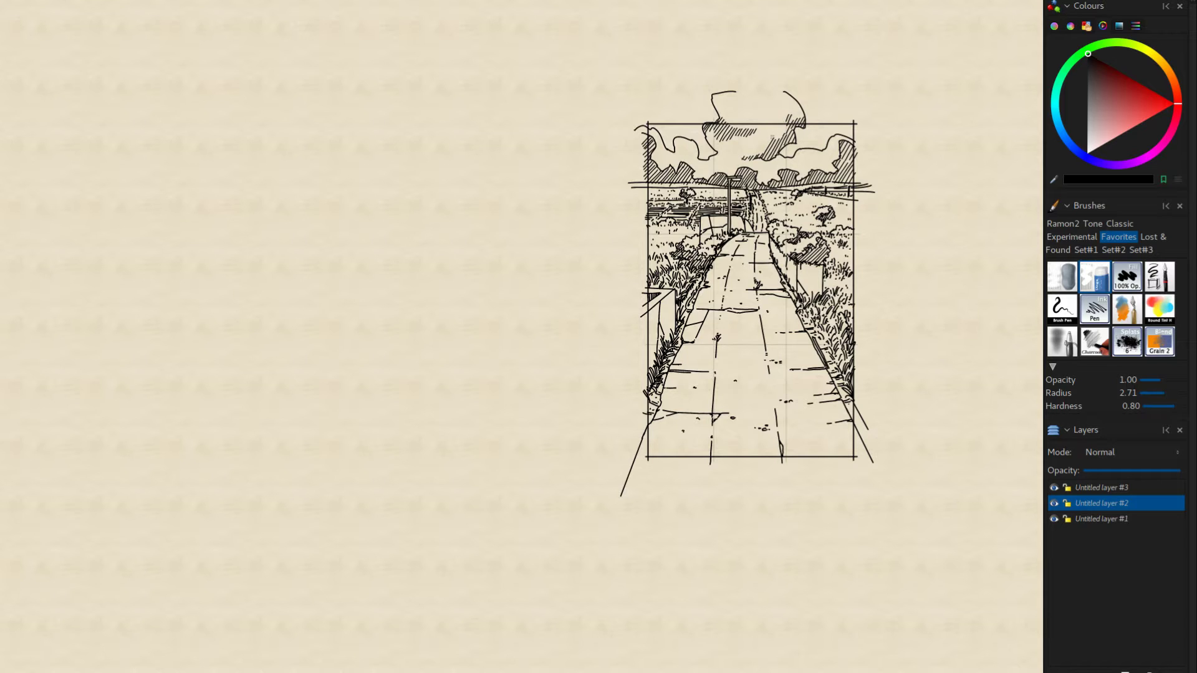
Step: Try erasing the low clouds' contour lines along the hatching, and undo all of the recent cloud contour erasing
{"action": "left_click_drag", "start_coordinate": [762, 160], "coordinate": [774, 157]}
{"action": "mouse_move", "coordinate": [740, 169]}
{"action": "left_mouse_down"}
{"action": "mouse_move", "coordinate": [759, 183]}
{"action": "mouse_move", "coordinate": [799, 178]}
{"action": "mouse_move", "coordinate": [836, 147]}
{"action": "left_mouse_up"}
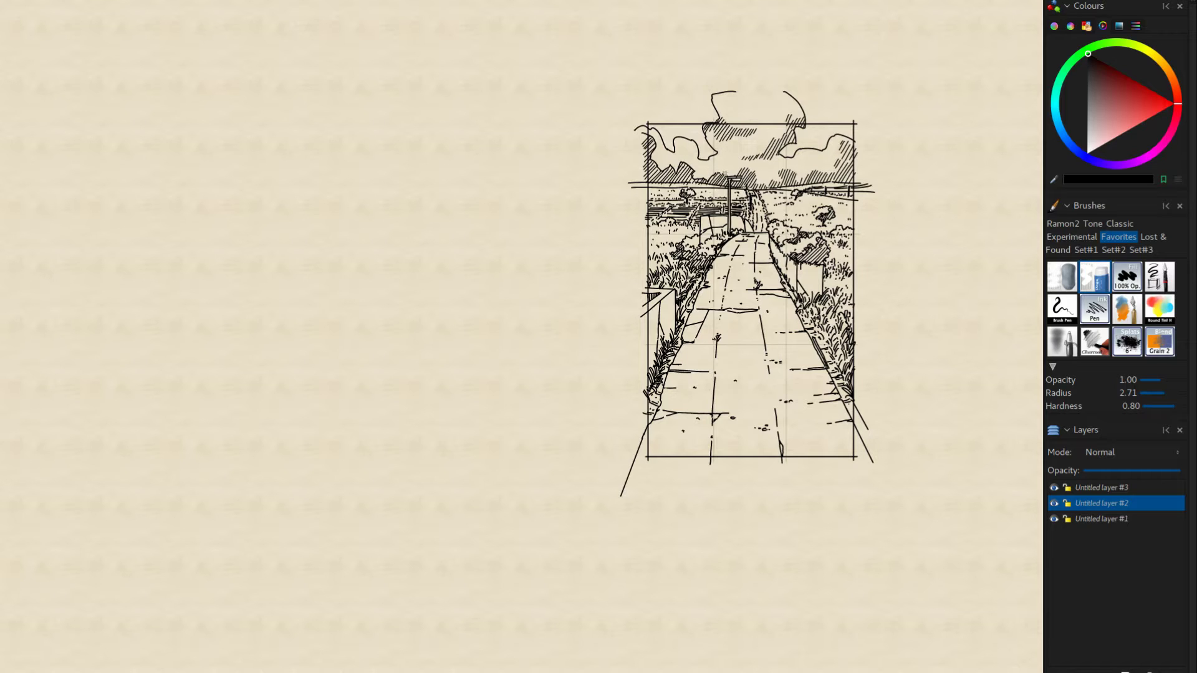
{"action": "mouse_move", "coordinate": [714, 176]}
{"action": "left_mouse_down"}
{"action": "mouse_move", "coordinate": [674, 170]}
{"action": "mouse_move", "coordinate": [642, 136]}
{"action": "left_mouse_up"}
{"action": "key", "text": "ctrl+z"}
{"action": "key", "text": "ctrl+z"}
{"action": "key", "text": "ctrl+z"}
{"action": "key", "text": "ctrl+z"}
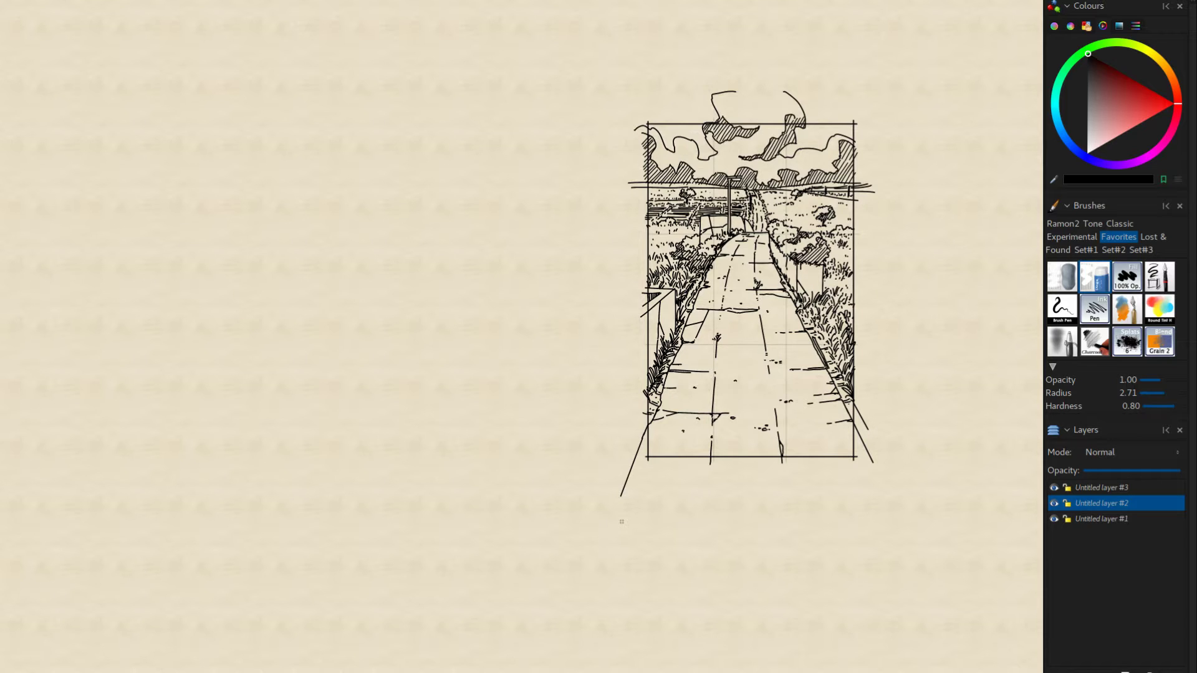
Step: Switch from the eraser to the 100% opaque brush and set its radius to 1.24
{"action": "left_click", "coordinate": [1127, 277]}
{"action": "left_click_drag", "start_coordinate": [798, 331], "coordinate": [840, 282]}
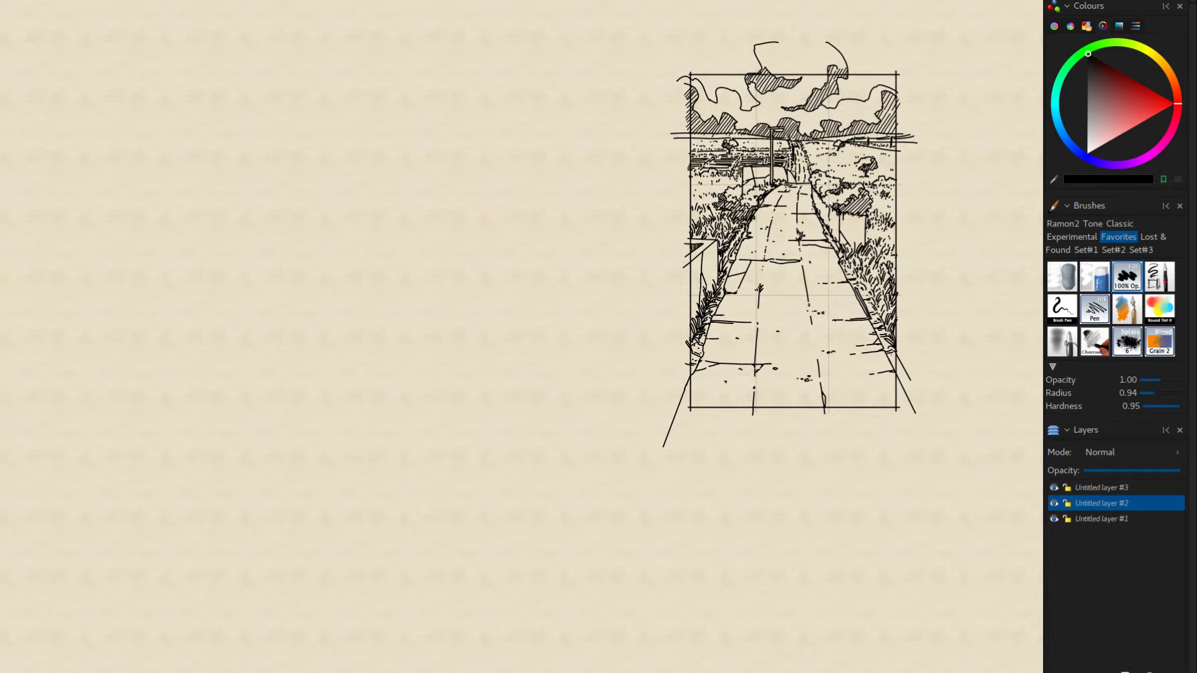
{"action": "mouse_move", "coordinate": [832, 507]}
{"action": "left_mouse_down"}
{"action": "mouse_move", "coordinate": [814, 565]}
{"action": "mouse_move", "coordinate": [808, 488]}
{"action": "mouse_move", "coordinate": [804, 515]}
{"action": "left_mouse_up"}
{"action": "left_click_drag", "start_coordinate": [755, 448], "coordinate": [737, 460]}
{"action": "left_click", "coordinate": [1088, 486]}
{"action": "left_click", "coordinate": [1087, 506]}
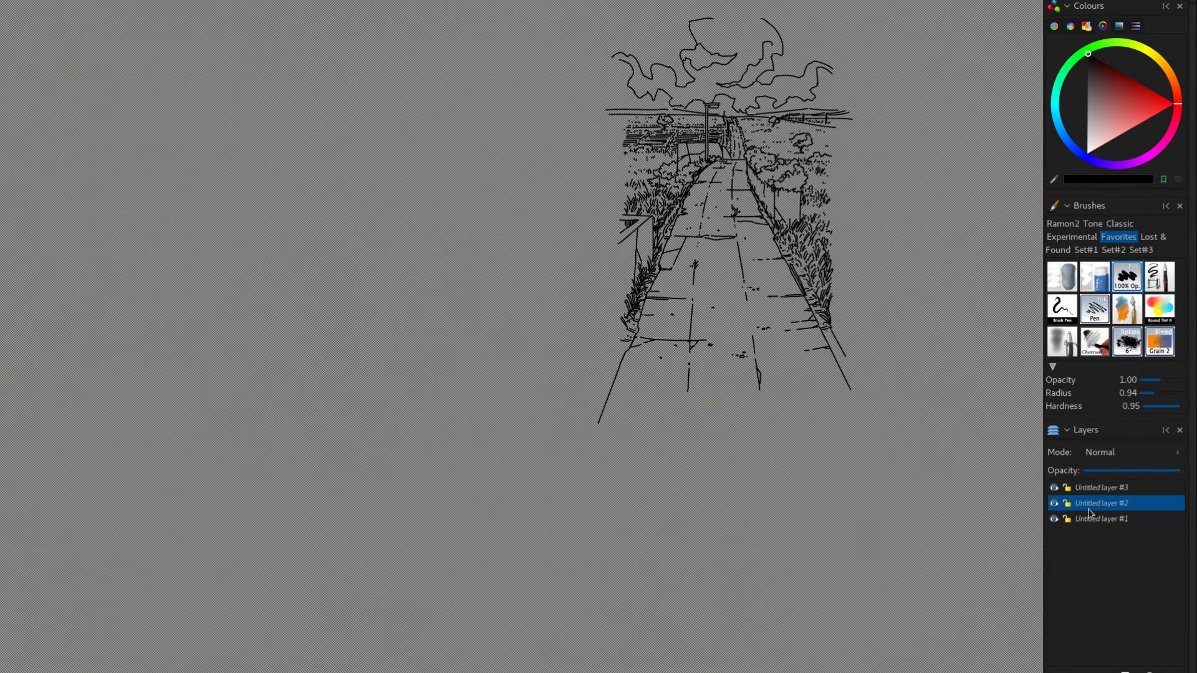
{"action": "key", "text": "f"}
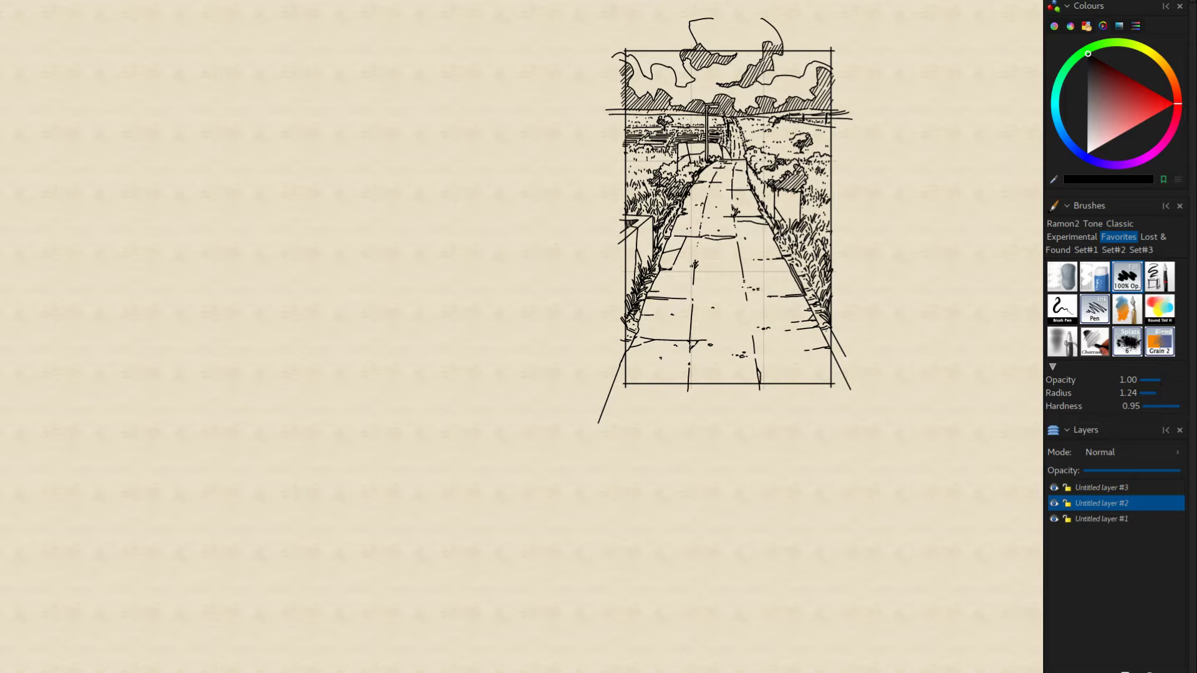
{"action": "left_click_drag", "start_coordinate": [754, 182], "coordinate": [847, 154]}
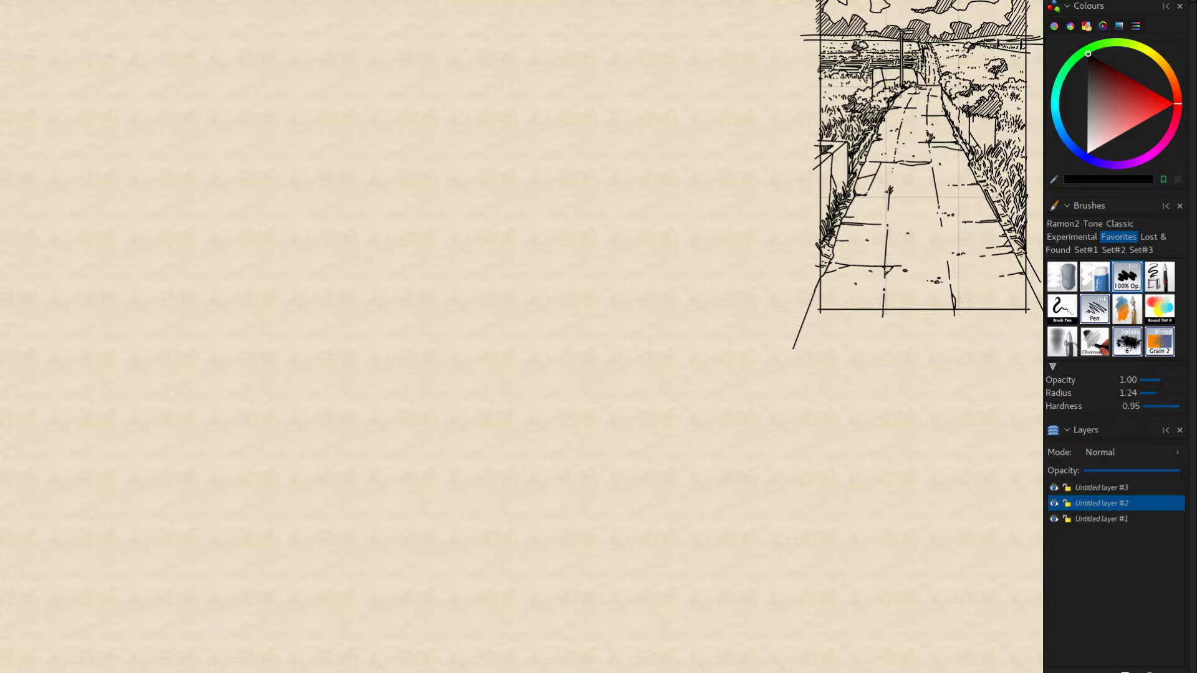
{"action": "left_click_drag", "start_coordinate": [1005, 502], "coordinate": [865, 506]}
{"action": "left_click_drag", "start_coordinate": [804, 434], "coordinate": [767, 476]}
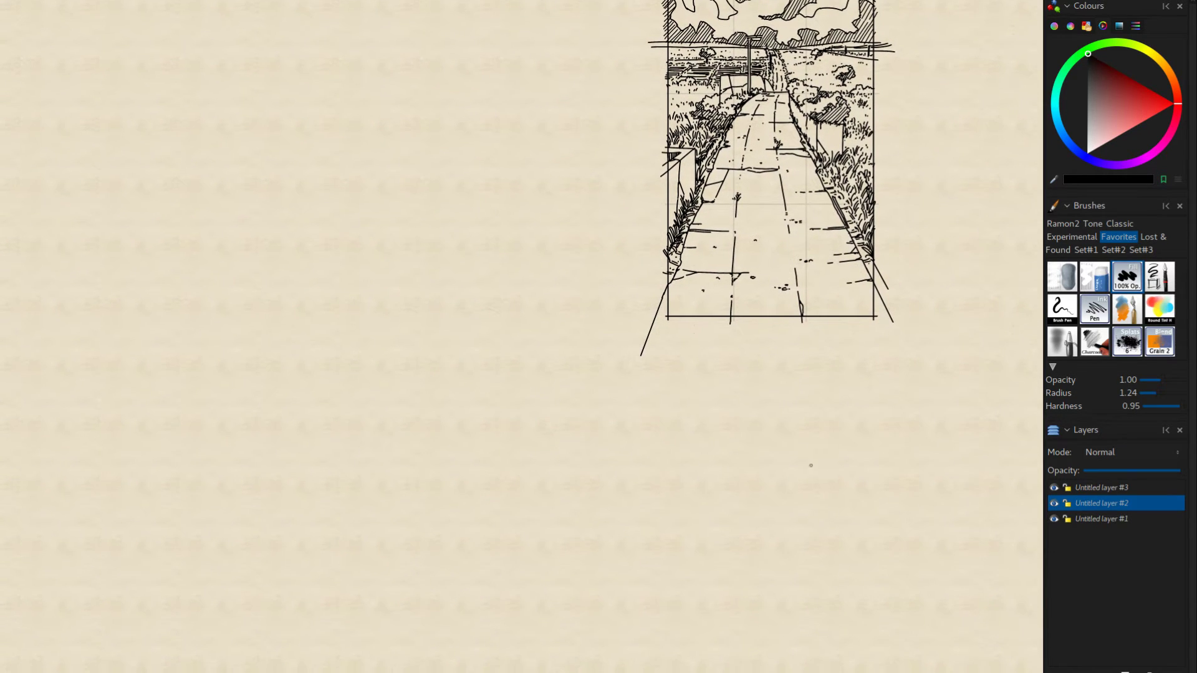
{"action": "left_click_drag", "start_coordinate": [843, 507], "coordinate": [827, 551]}
{"action": "mouse_move", "coordinate": [888, 508]}
{"action": "left_mouse_down"}
{"action": "mouse_move", "coordinate": [894, 524]}
{"action": "mouse_move", "coordinate": [873, 563]}
{"action": "mouse_move", "coordinate": [856, 562]}
{"action": "left_mouse_up"}
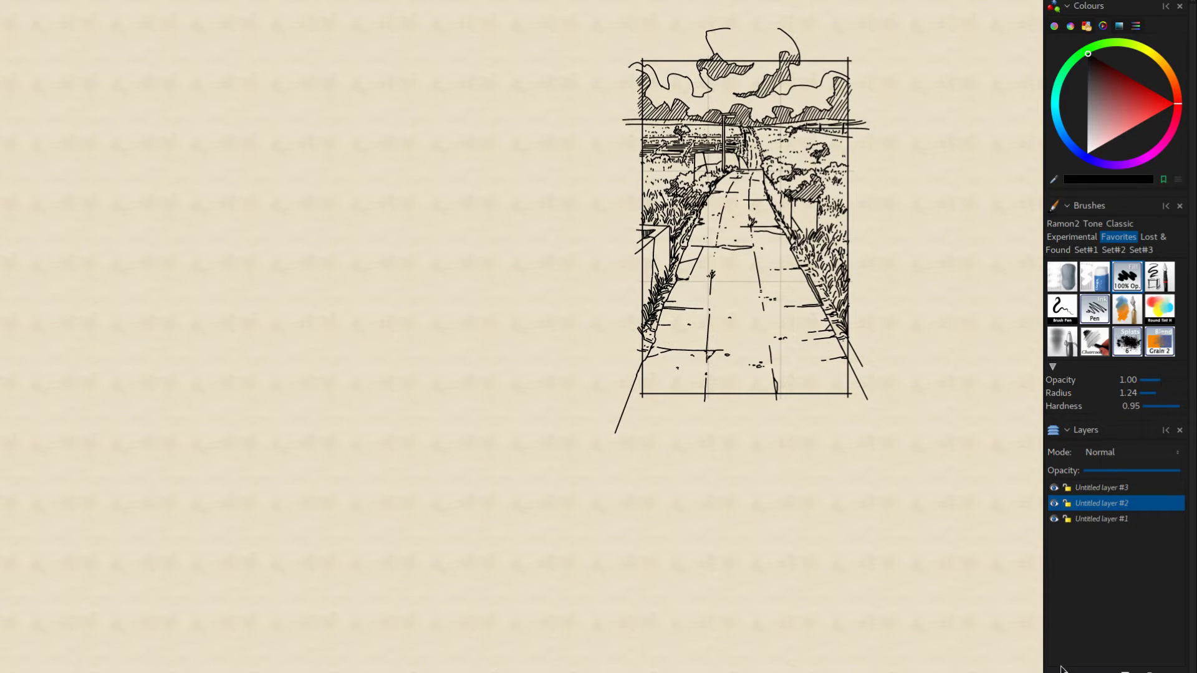
Step: Add a new layer #4 and merge the hatching layer #3 down into layer #2
{"action": "left_click", "coordinate": [1059, 668]}
{"action": "left_click", "coordinate": [1080, 671]}
{"action": "left_click", "coordinate": [1083, 505]}
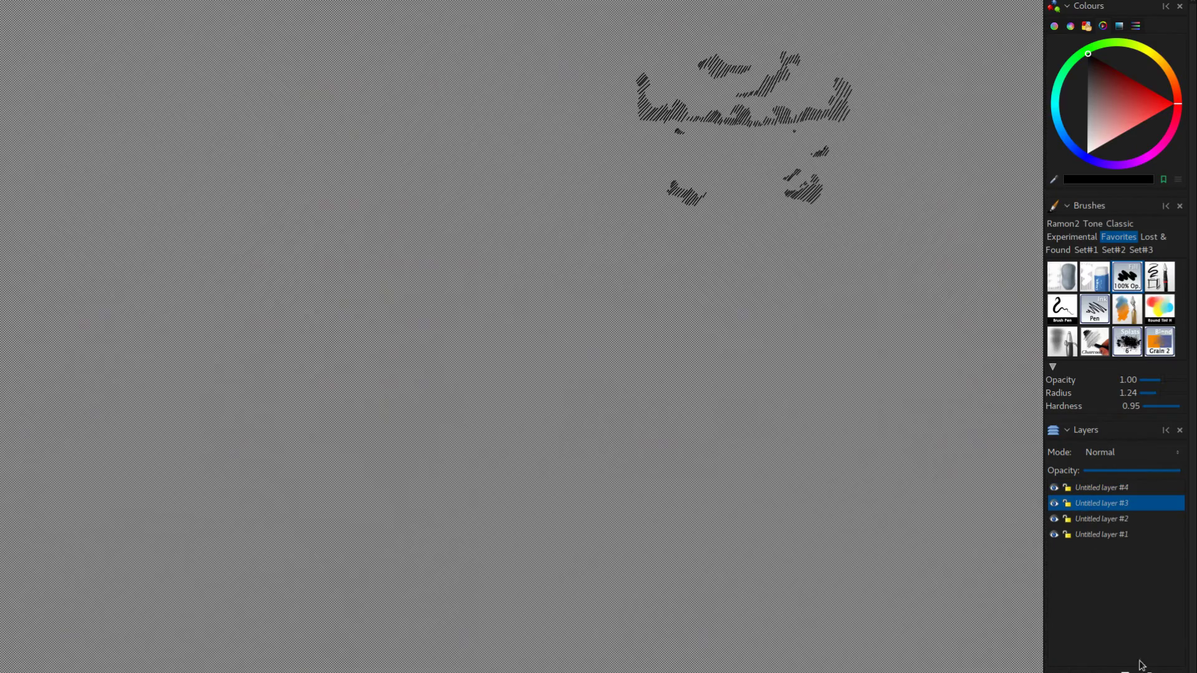
{"action": "left_click", "coordinate": [1148, 671]}
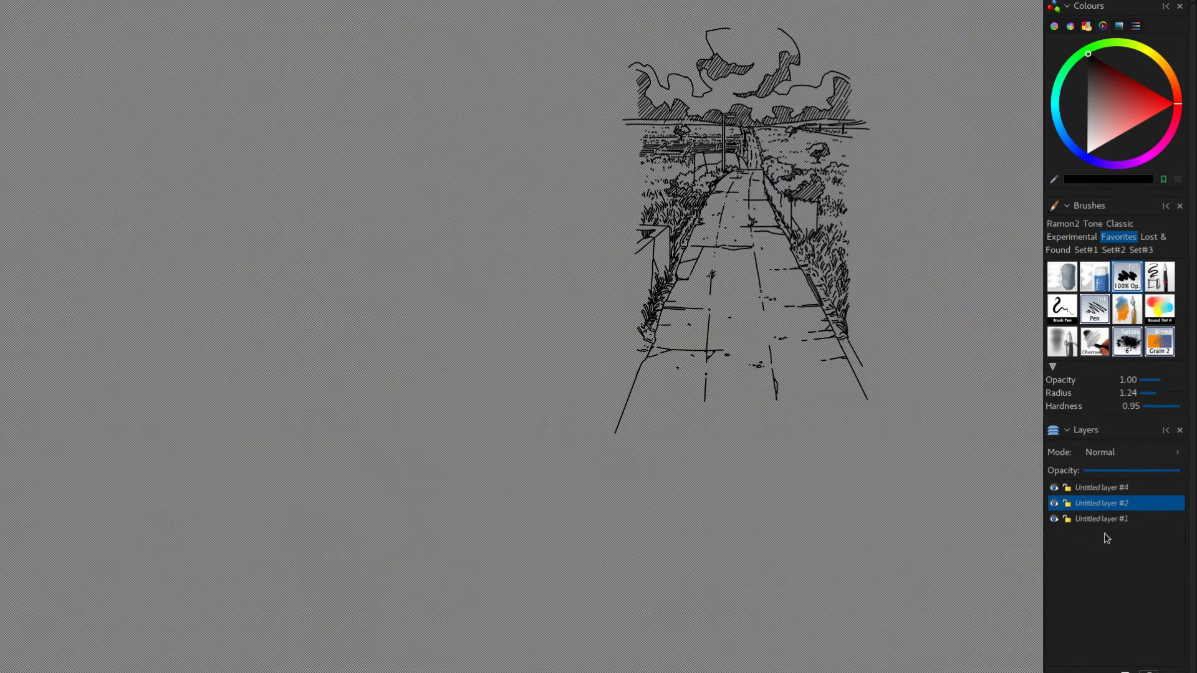
Step: Draw a small red guide square beside the lamppost at the road's far end on layer #4
{"action": "left_click", "coordinate": [1099, 488]}
{"action": "mouse_move", "coordinate": [740, 401]}
{"action": "left_mouse_down"}
{"action": "mouse_move", "coordinate": [758, 369]}
{"action": "mouse_move", "coordinate": [767, 436]}
{"action": "left_mouse_up"}
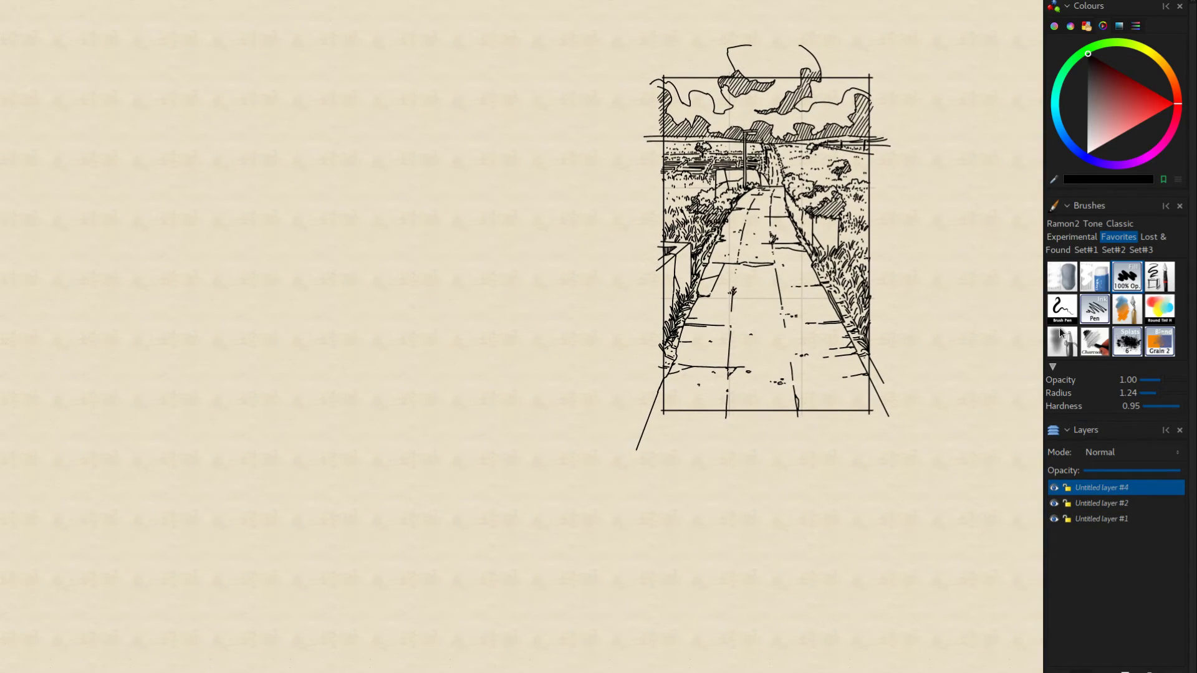
{"action": "left_click", "coordinate": [1175, 104]}
{"action": "mouse_move", "coordinate": [771, 147]}
{"action": "left_mouse_down"}
{"action": "mouse_move", "coordinate": [793, 127]}
{"action": "mouse_move", "coordinate": [770, 168]}
{"action": "mouse_move", "coordinate": [803, 116]}
{"action": "mouse_move", "coordinate": [796, 144]}
{"action": "mouse_move", "coordinate": [813, 122]}
{"action": "mouse_move", "coordinate": [817, 143]}
{"action": "left_mouse_up"}
{"action": "key", "text": "ctrl+z"}
{"action": "key", "text": "ctrl+z"}
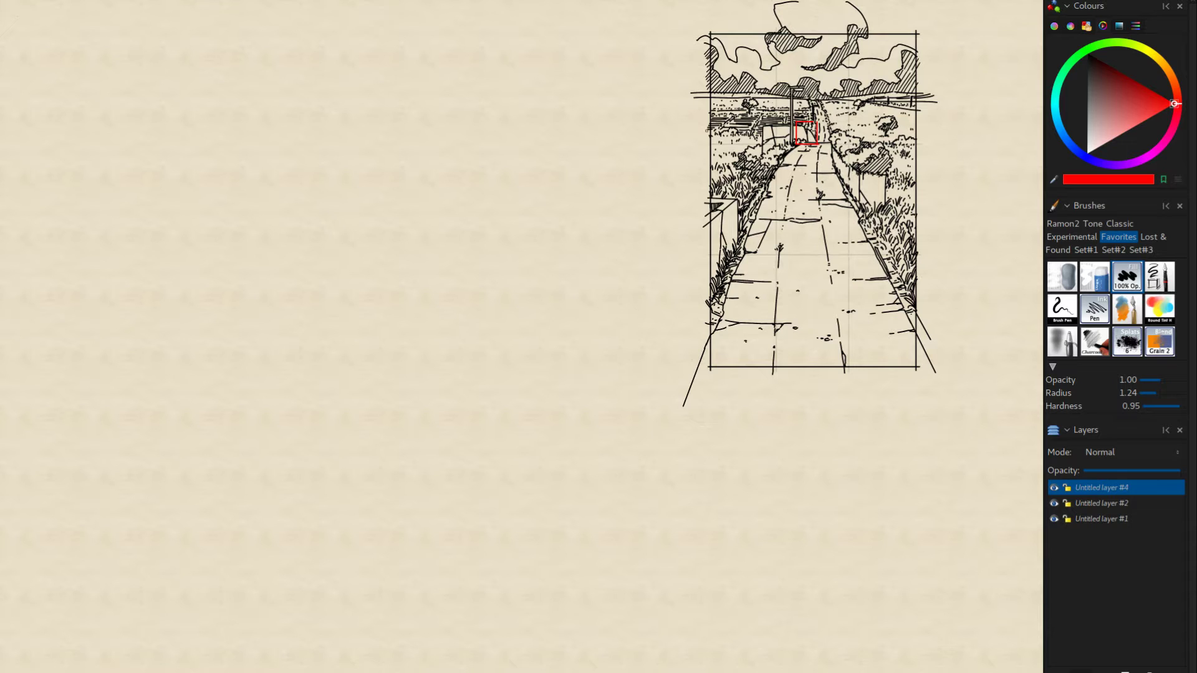
{"action": "key", "text": "ctrl+z"}
{"action": "left_click_drag", "start_coordinate": [817, 122], "coordinate": [817, 144]}
{"action": "left_click_drag", "start_coordinate": [761, 272], "coordinate": [728, 299]}
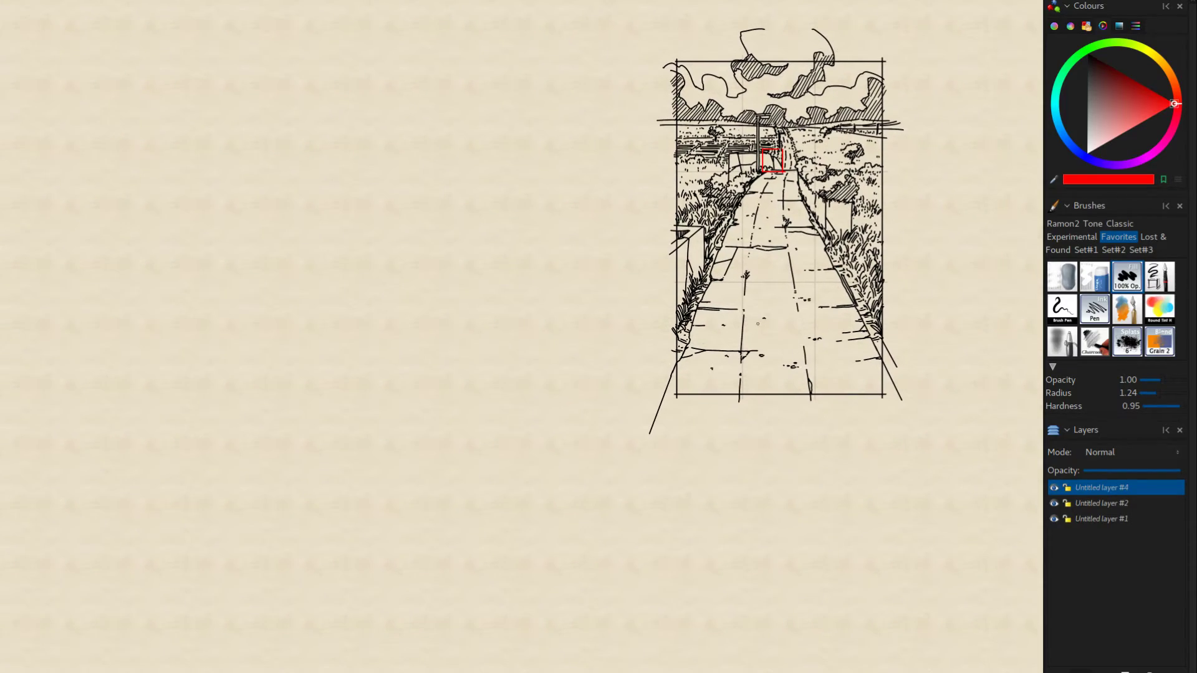
Step: Sketch a small red standing figure along the guide square's right edge on layer #4 and clean up around its head
{"action": "scroll", "coordinate": [770, 143], "scroll_direction": "up", "scroll_amount": 8}
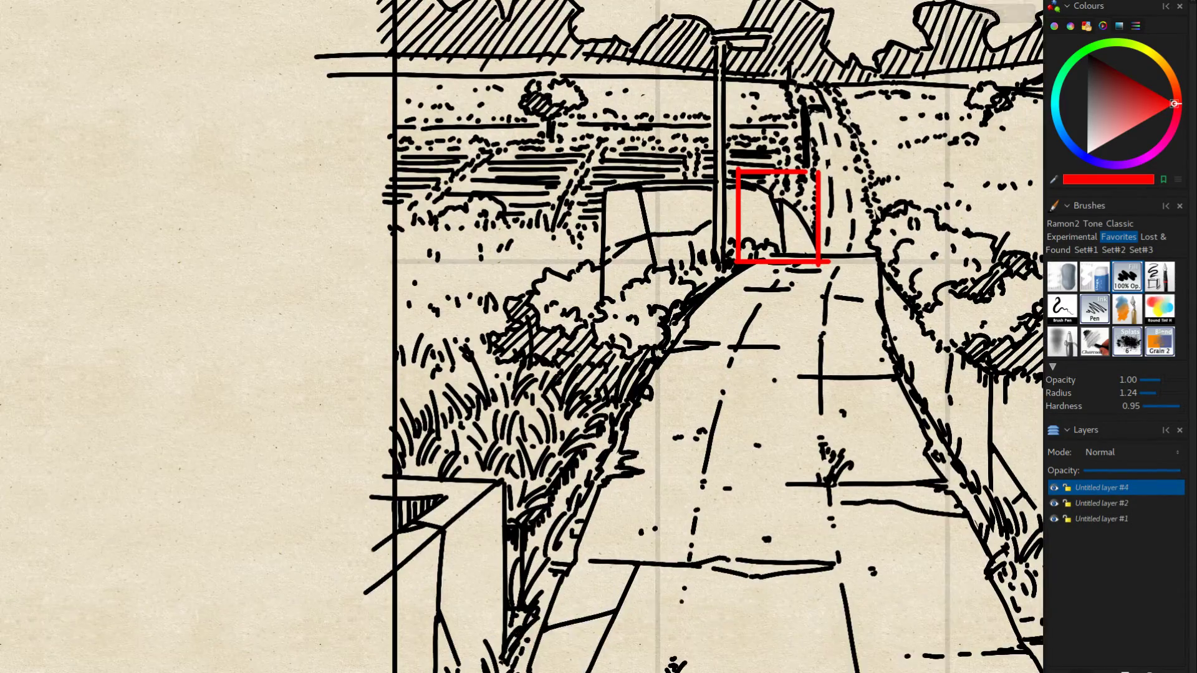
{"action": "left_click_drag", "start_coordinate": [721, 89], "coordinate": [668, 39]}
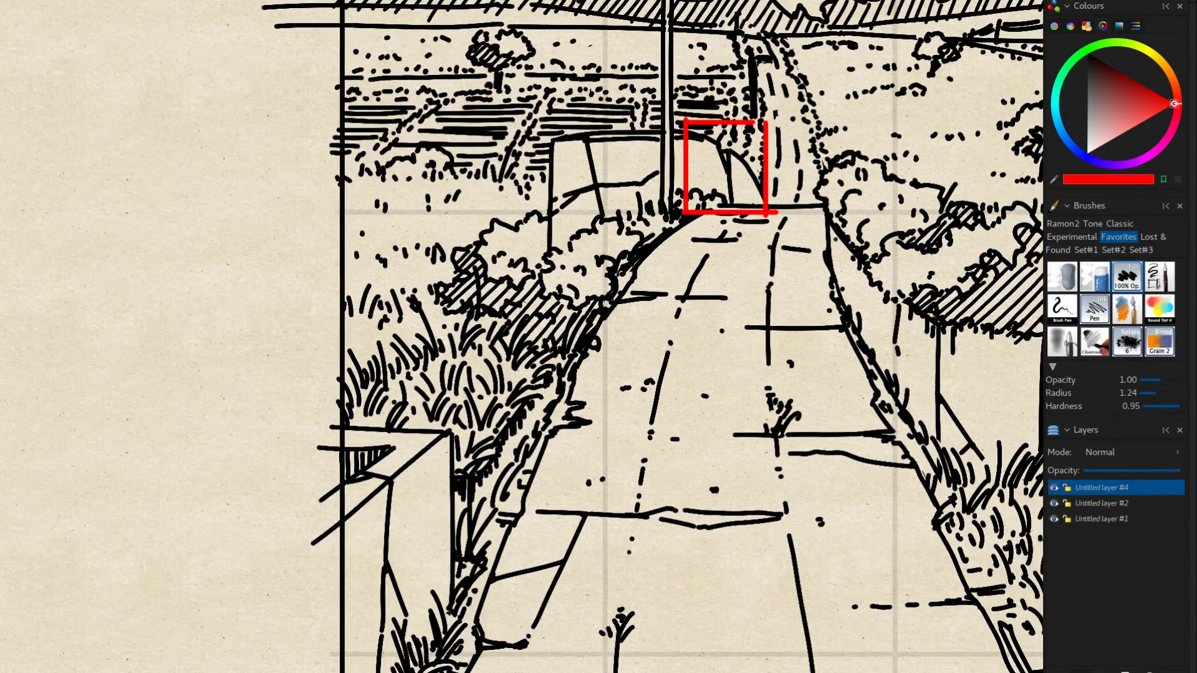
{"action": "left_click", "coordinate": [1087, 504]}
{"action": "left_click", "coordinate": [1089, 489]}
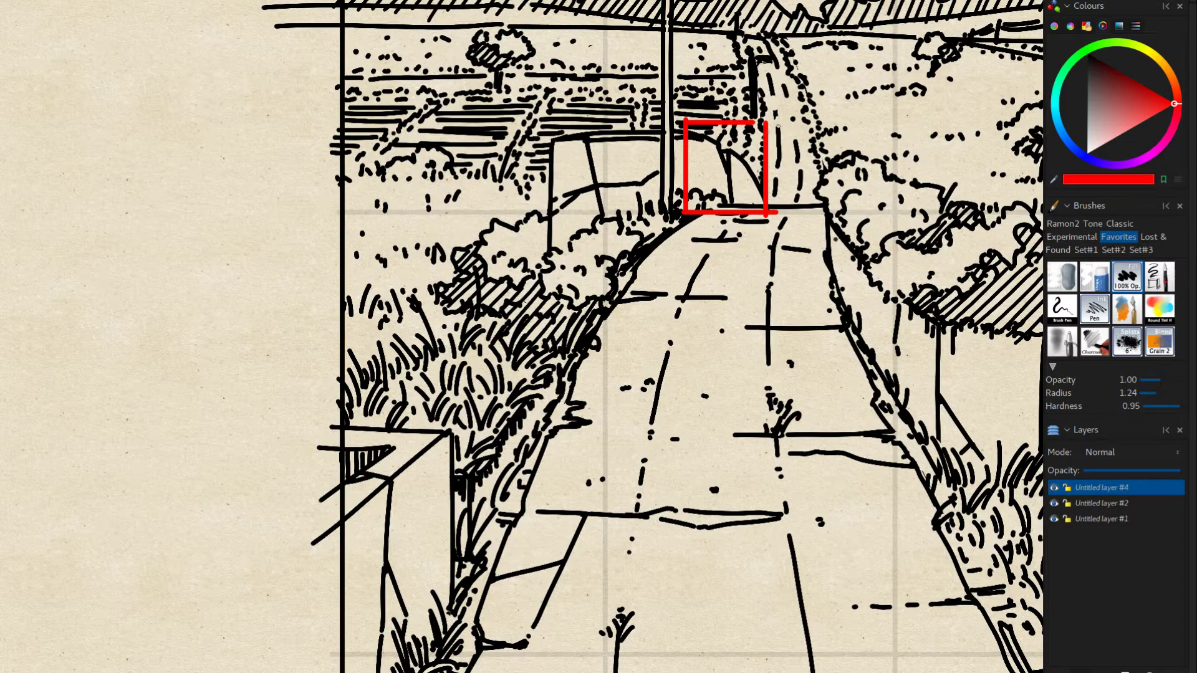
{"action": "mouse_move", "coordinate": [767, 148]}
{"action": "left_mouse_down"}
{"action": "mouse_move", "coordinate": [753, 153]}
{"action": "mouse_move", "coordinate": [755, 142]}
{"action": "left_mouse_up"}
{"action": "key", "text": "ctrl+z"}
{"action": "key", "text": "ctrl+z"}
{"action": "key", "text": "ctrl+z"}
{"action": "key", "text": "ctrl+z"}
{"action": "key", "text": "ctrl+z"}
{"action": "mouse_move", "coordinate": [759, 170]}
{"action": "left_mouse_down"}
{"action": "mouse_move", "coordinate": [753, 211]}
{"action": "mouse_move", "coordinate": [769, 208]}
{"action": "left_mouse_up"}
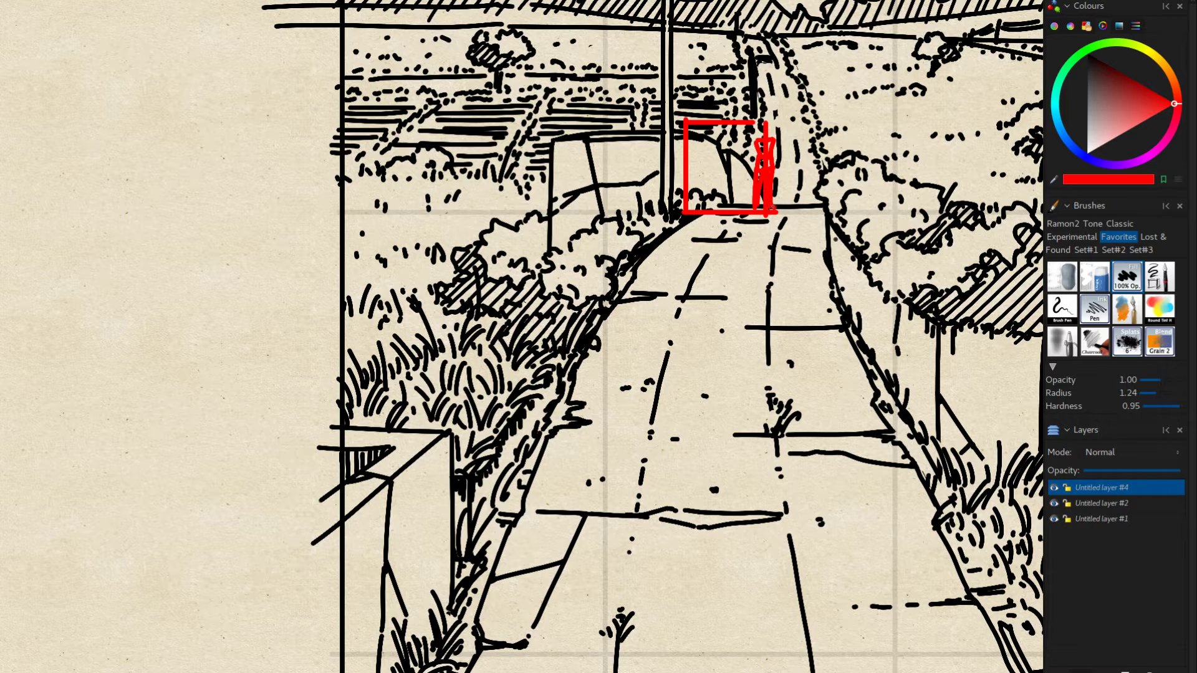
{"action": "left_click_drag", "start_coordinate": [765, 124], "coordinate": [779, 180]}
{"action": "left_click_drag", "start_coordinate": [735, 407], "coordinate": [726, 450]}
{"action": "key", "text": "e"}
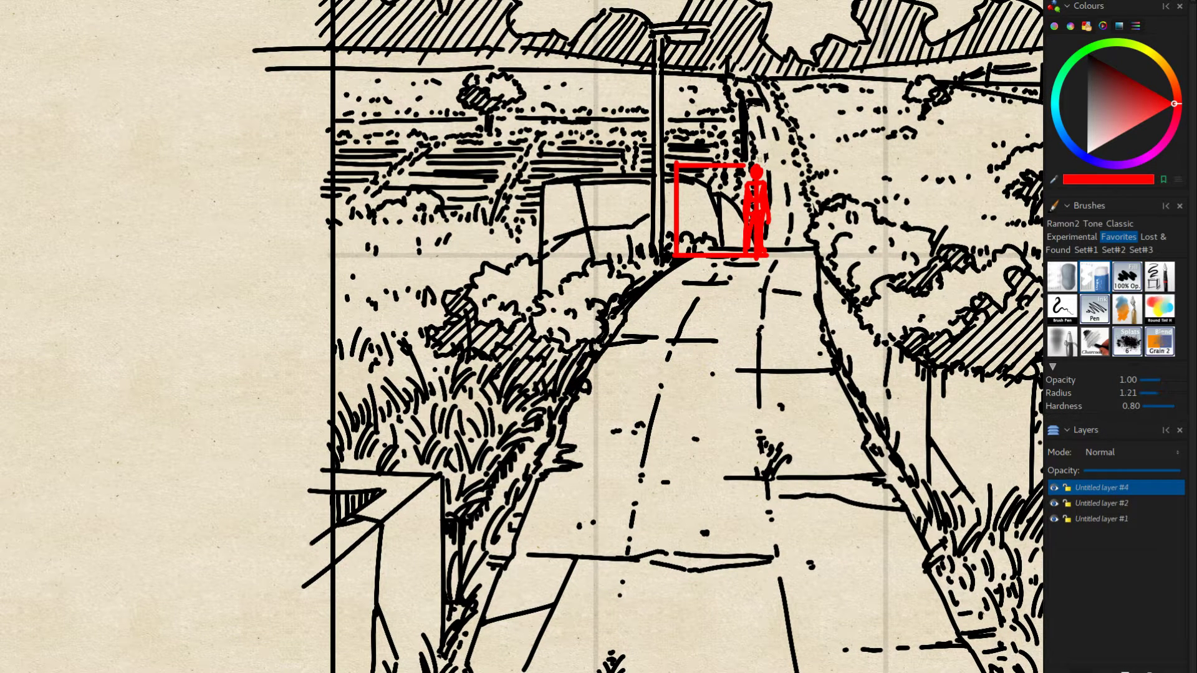
{"action": "left_click_drag", "start_coordinate": [763, 161], "coordinate": [752, 163]}
Step: Lower the red sketch layer #4 to about half opacity and add a new layer #5 above it
{"action": "left_click", "coordinate": [1105, 471]}
{"action": "left_click", "coordinate": [1103, 472]}
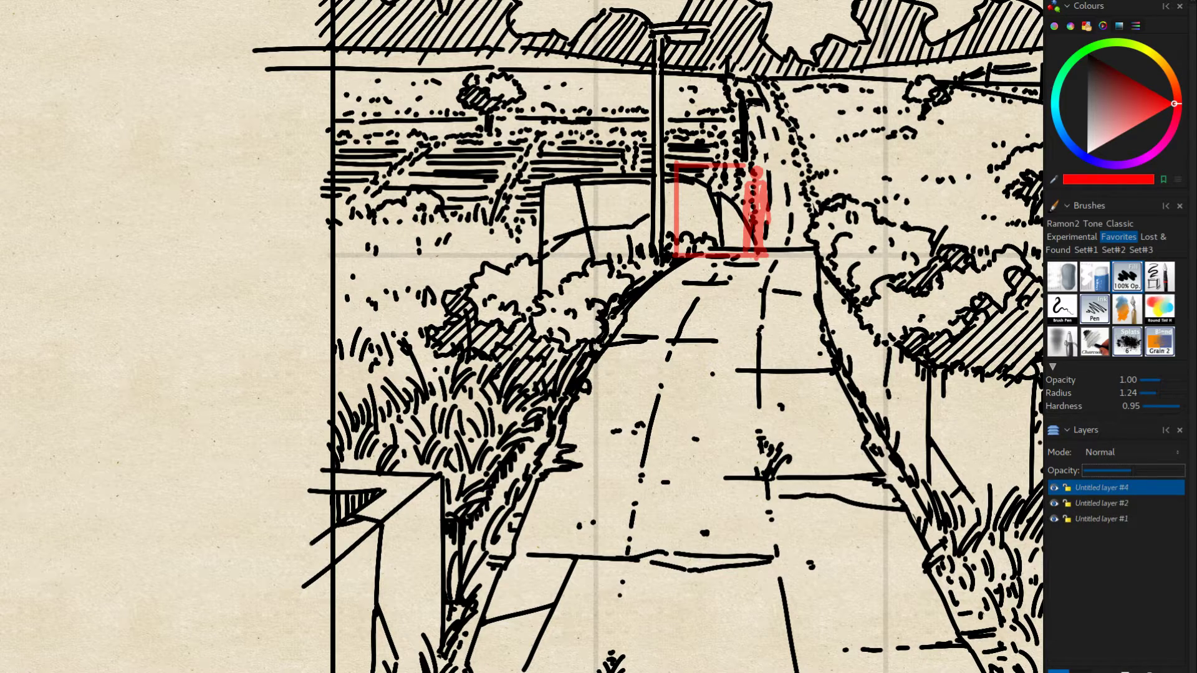
{"action": "left_click", "coordinate": [1057, 671]}
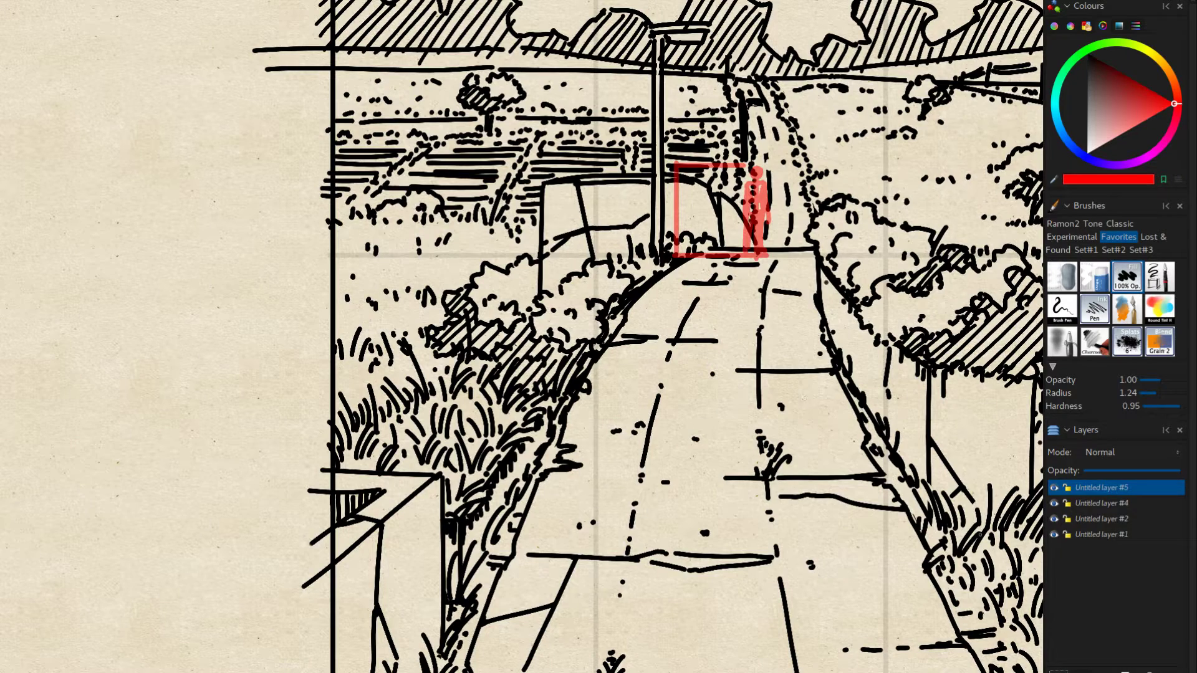
Step: Set the drawing colour to black and fade the line-art layer #2 to about a third of its opacity
{"action": "key", "text": "d"}
{"action": "left_click_drag", "start_coordinate": [787, 429], "coordinate": [840, 408]}
{"action": "key", "text": "x"}
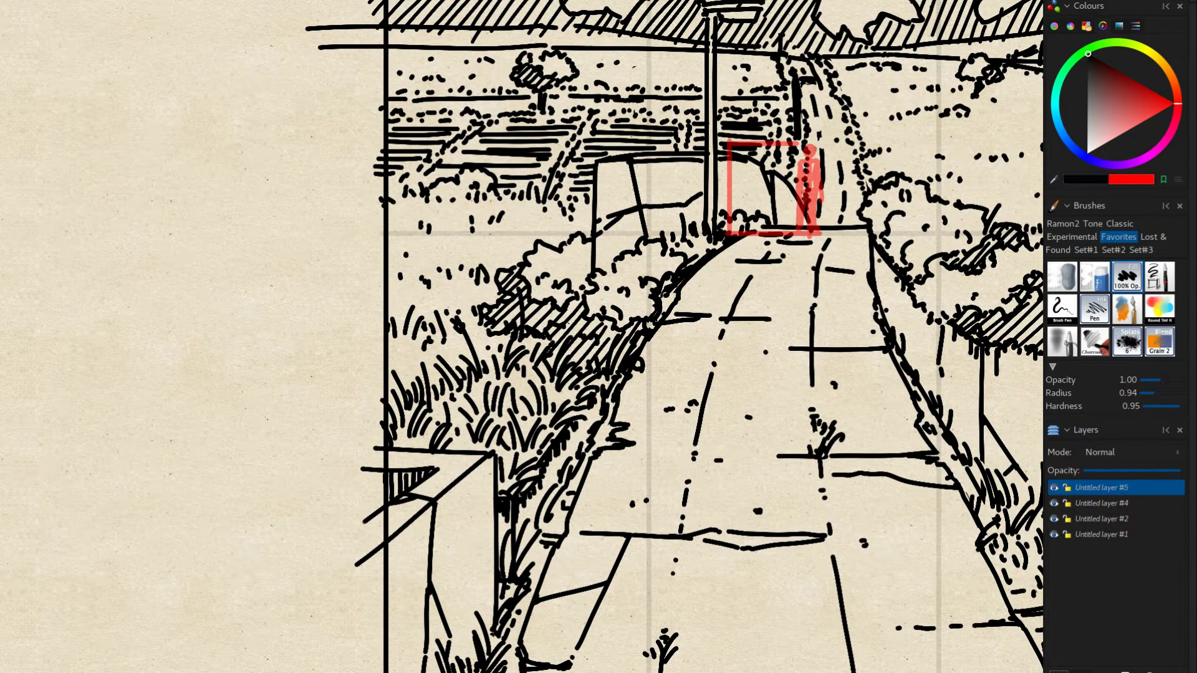
{"action": "left_click", "coordinate": [1091, 519]}
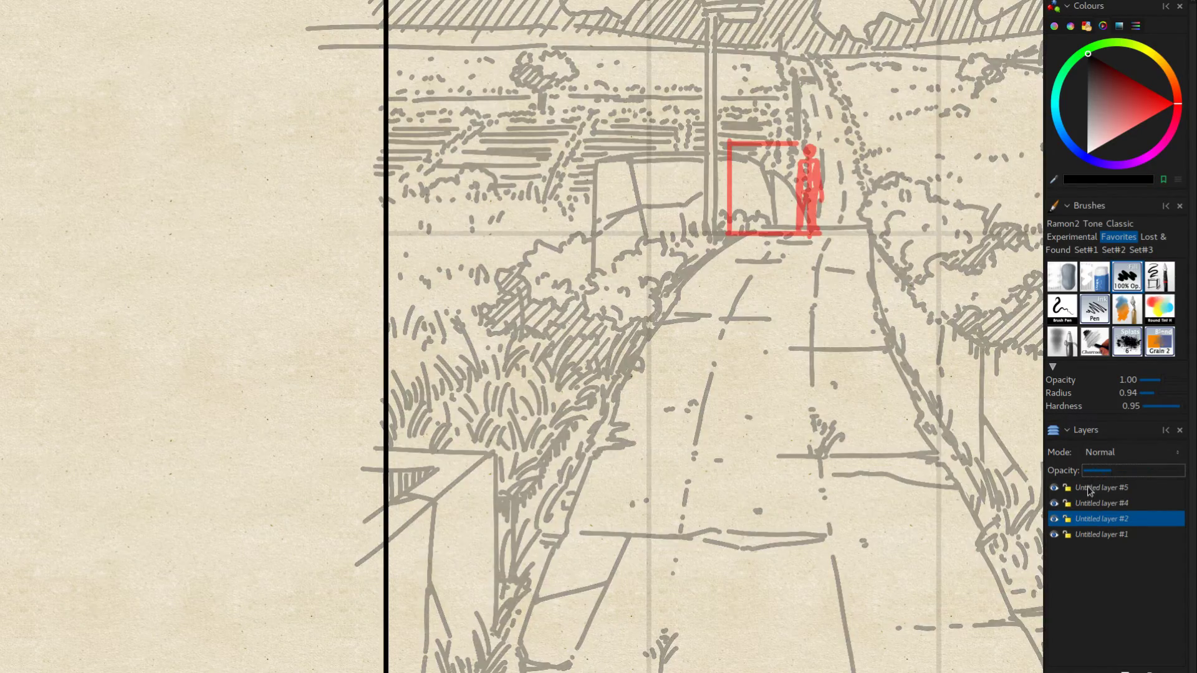
Step: Ink the figure's torso, arms, clothing and legs in black over the red sketch on layer #5, using a radius of 0.94
{"action": "left_click", "coordinate": [1091, 489]}
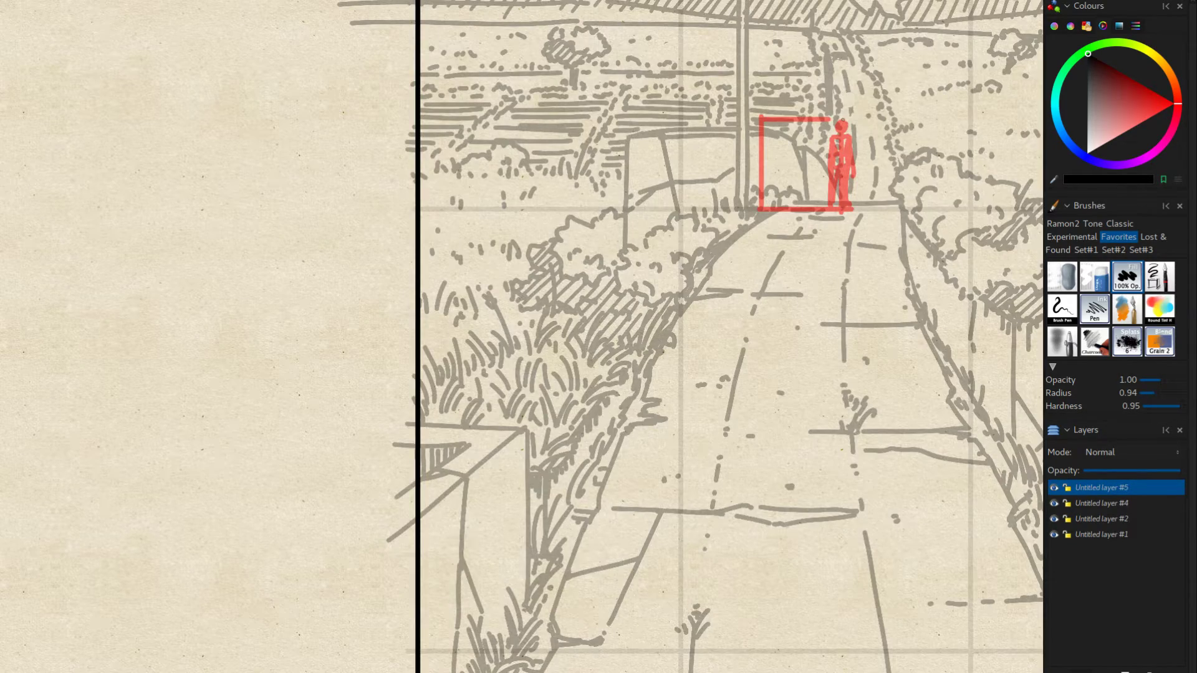
{"action": "mouse_move", "coordinate": [844, 121]}
{"action": "left_mouse_down"}
{"action": "mouse_move", "coordinate": [829, 145]}
{"action": "mouse_move", "coordinate": [853, 149]}
{"action": "mouse_move", "coordinate": [854, 173]}
{"action": "left_mouse_up"}
{"action": "key", "text": "ctrl+z"}
{"action": "key", "text": "ctrl+z"}
{"action": "key", "text": "ctrl+z"}
{"action": "key", "text": "ctrl+z"}
{"action": "key", "text": "ctrl+z"}
{"action": "key", "text": "ctrl+z"}
{"action": "key", "text": "ctrl+z"}
{"action": "mouse_move", "coordinate": [848, 149]}
{"action": "left_mouse_down"}
{"action": "mouse_move", "coordinate": [850, 167]}
{"action": "mouse_move", "coordinate": [826, 172]}
{"action": "mouse_move", "coordinate": [852, 208]}
{"action": "mouse_move", "coordinate": [833, 206]}
{"action": "mouse_move", "coordinate": [830, 189]}
{"action": "mouse_move", "coordinate": [836, 201]}
{"action": "left_mouse_up"}
{"action": "key", "text": "ctrl+z"}
{"action": "key", "text": "ctrl+z"}
{"action": "key", "text": "ctrl+z"}
{"action": "key", "text": "ctrl+z"}
{"action": "key", "text": "ctrl+z"}
{"action": "key", "text": "ctrl+z"}
{"action": "key", "text": "ctrl+z"}
{"action": "key", "text": "ctrl+z"}
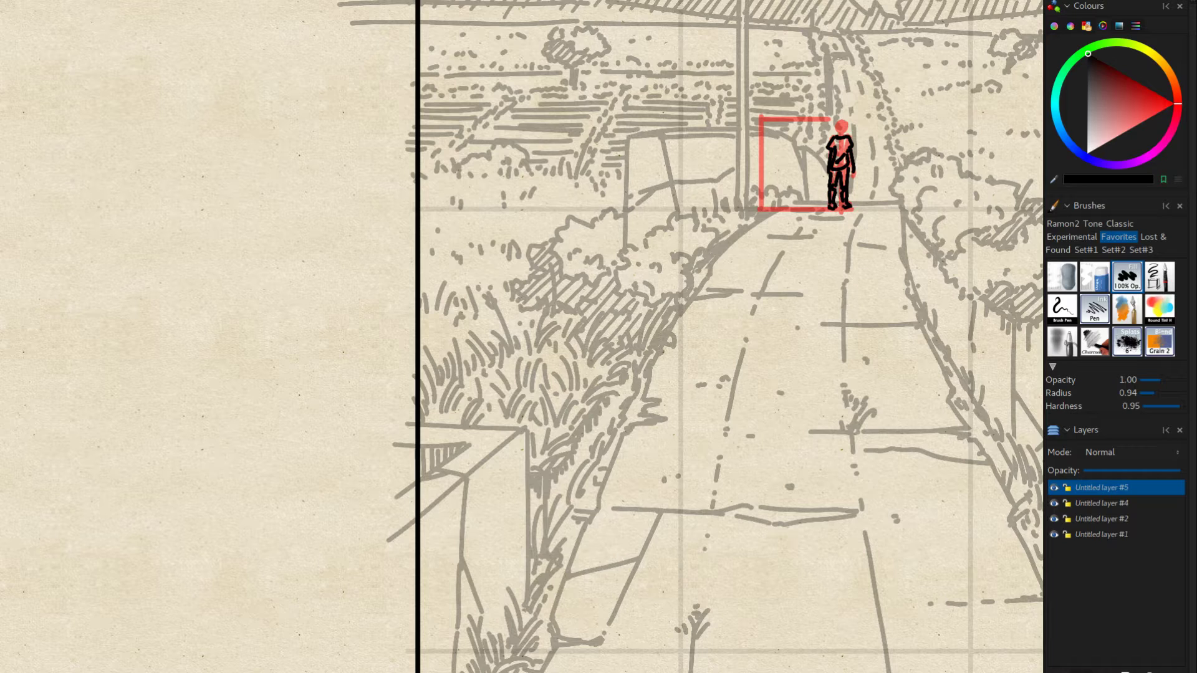
Step: Redo the figure's last strokes and ink its head and dark hair in black
{"action": "key", "text": "ctrl+z"}
{"action": "key", "text": "ctrl+z"}
{"action": "key", "text": "ctrl+z"}
{"action": "left_click_drag", "start_coordinate": [843, 124], "coordinate": [848, 131]}
{"action": "left_click_drag", "start_coordinate": [801, 231], "coordinate": [790, 259]}
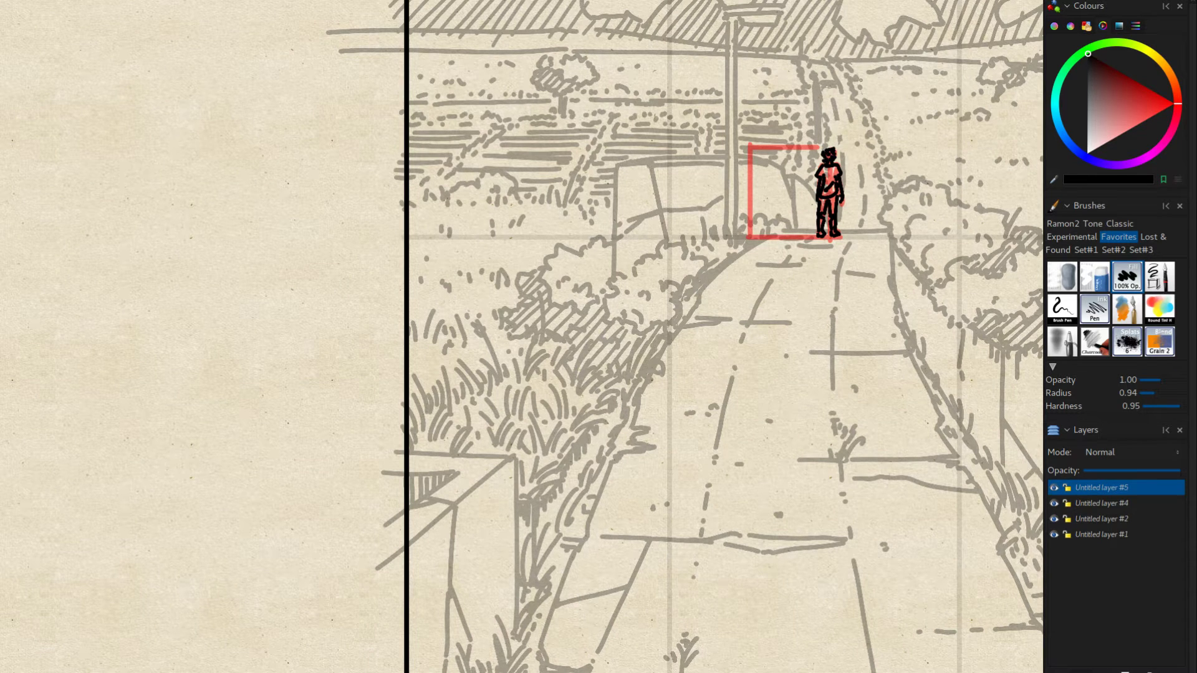
Step: Hide the red sketch layer #4 and erase the background lines behind the figure on layer #2, reducing the eraser radius to 0.91
{"action": "left_click", "coordinate": [1054, 503]}
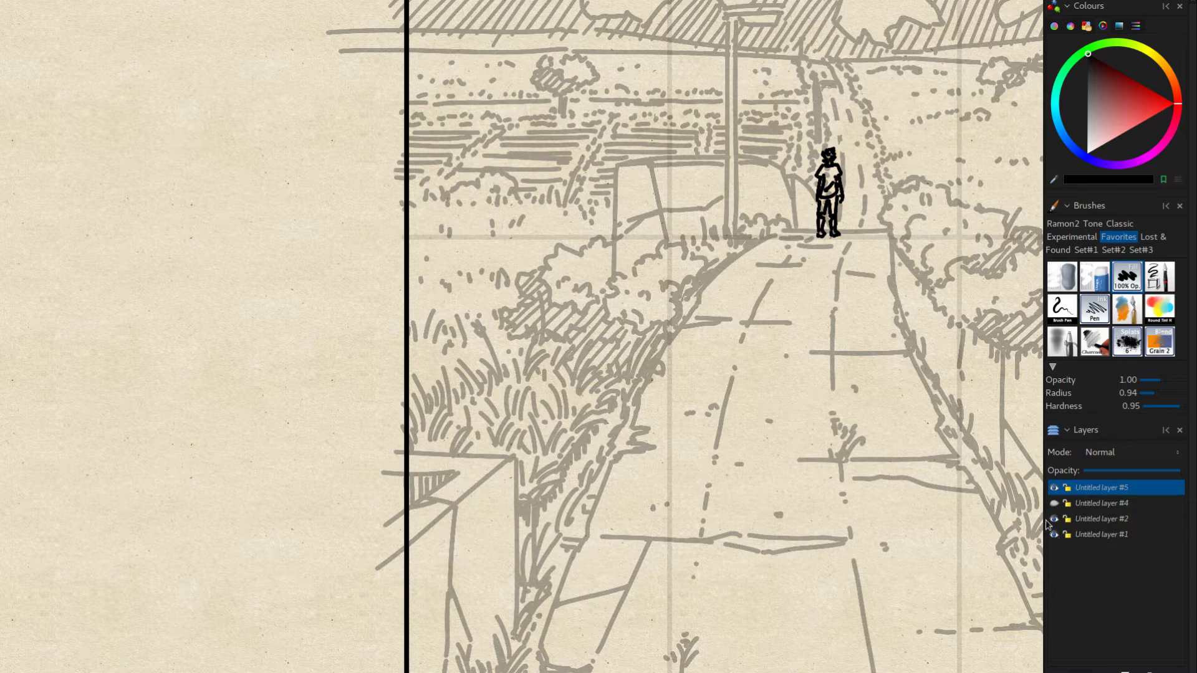
{"action": "left_click", "coordinate": [1059, 520]}
{"action": "left_click", "coordinate": [1095, 277]}
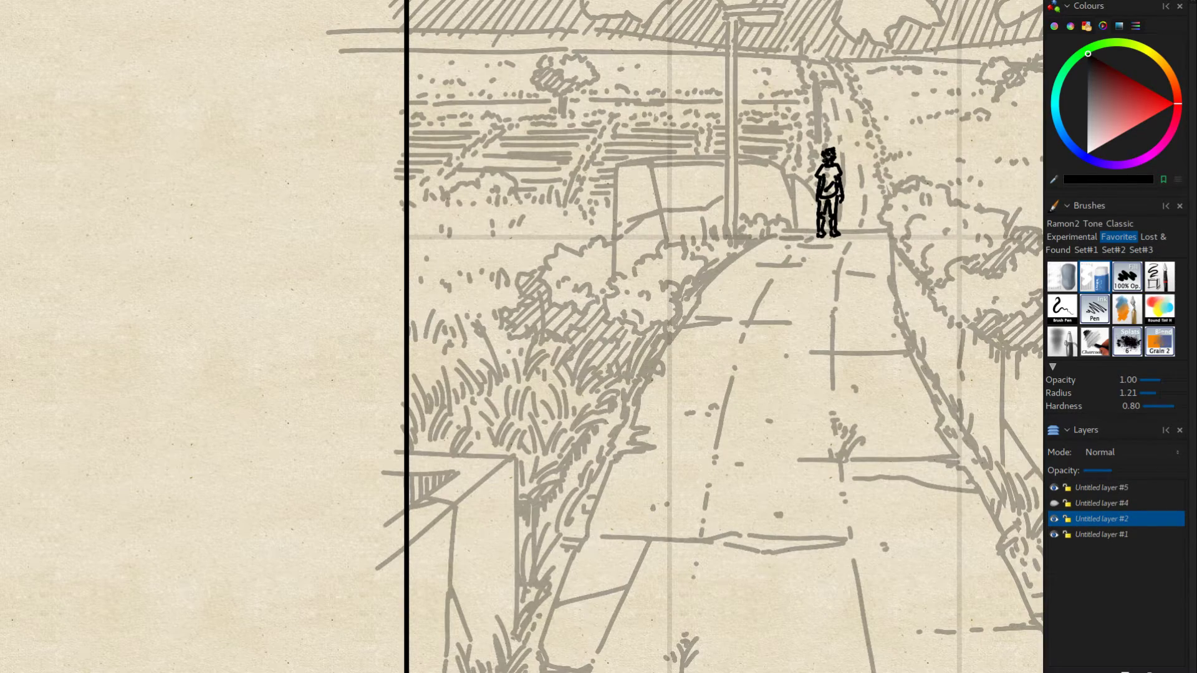
{"action": "left_click_drag", "start_coordinate": [823, 157], "coordinate": [831, 158]}
{"action": "key", "text": "d"}
{"action": "key", "text": "d"}
{"action": "left_click_drag", "start_coordinate": [828, 218], "coordinate": [828, 231]}
{"action": "left_click_drag", "start_coordinate": [837, 206], "coordinate": [838, 218]}
{"action": "key", "text": "ctrl+z"}
Step: Restore the line-art layer #2 to full opacity
{"action": "left_click_drag", "start_coordinate": [1119, 471], "coordinate": [1187, 472]}
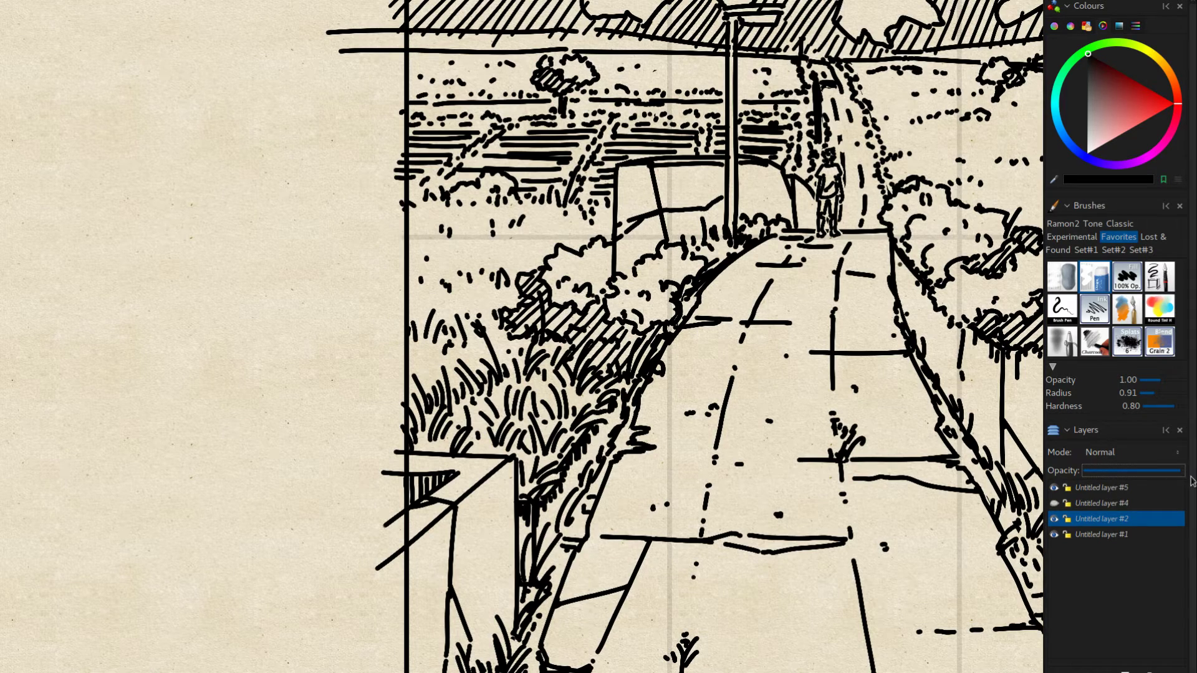
{"action": "key", "text": "minus"}
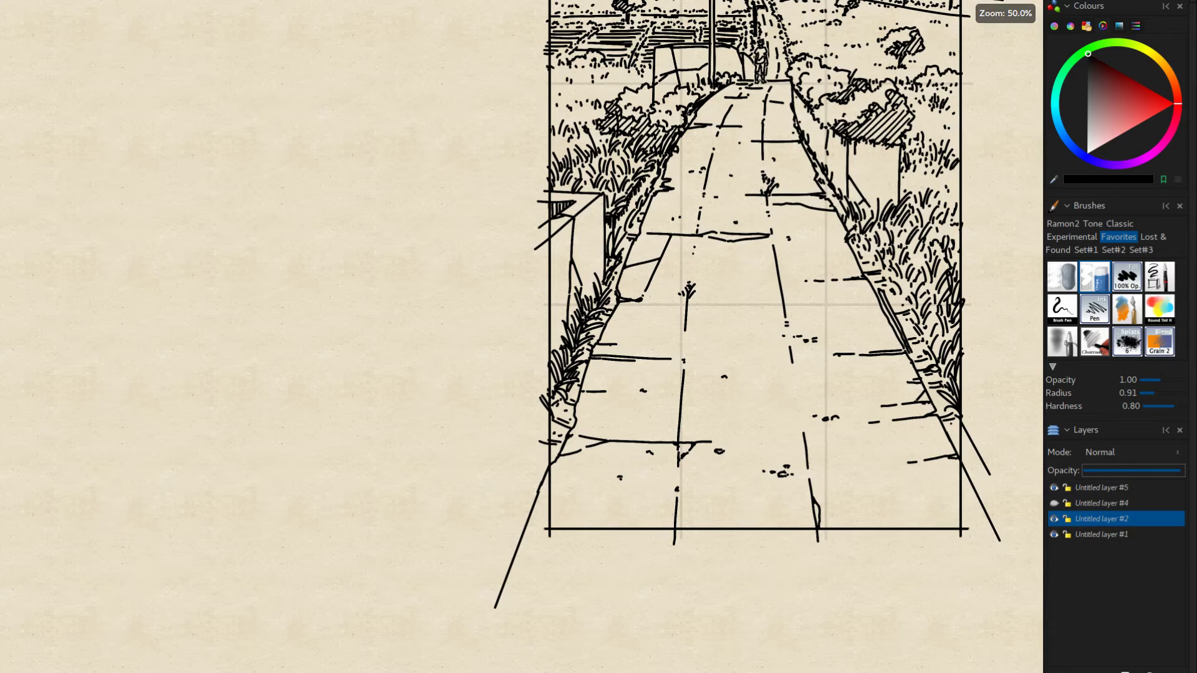
{"action": "left_click_drag", "start_coordinate": [720, 268], "coordinate": [699, 439]}
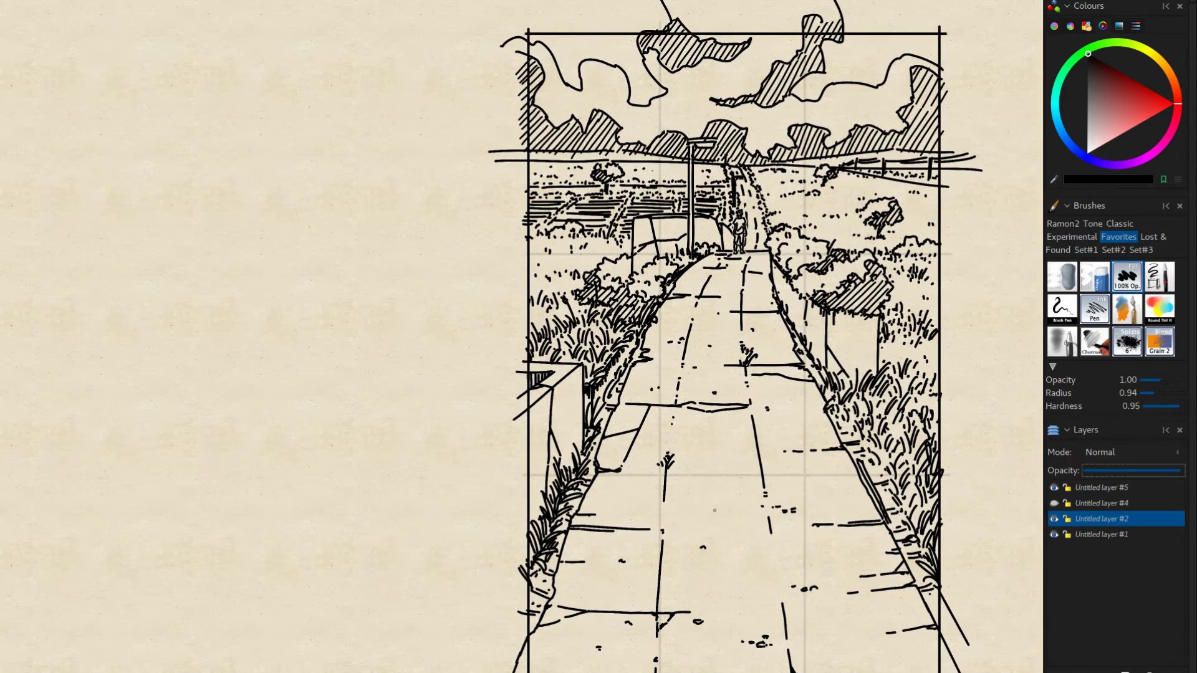
{"action": "mouse_move", "coordinate": [725, 492]}
{"action": "left_mouse_down"}
{"action": "mouse_move", "coordinate": [744, 435]}
{"action": "mouse_move", "coordinate": [718, 204]}
{"action": "left_mouse_up"}
Step: Touch up the small figure and its surroundings with short black strokes on layer #2, using a 1.24 radius and undoing the unwanted ones
{"action": "key", "text": "plus"}
{"action": "key", "text": "plus"}
{"action": "left_click", "coordinate": [1120, 282]}
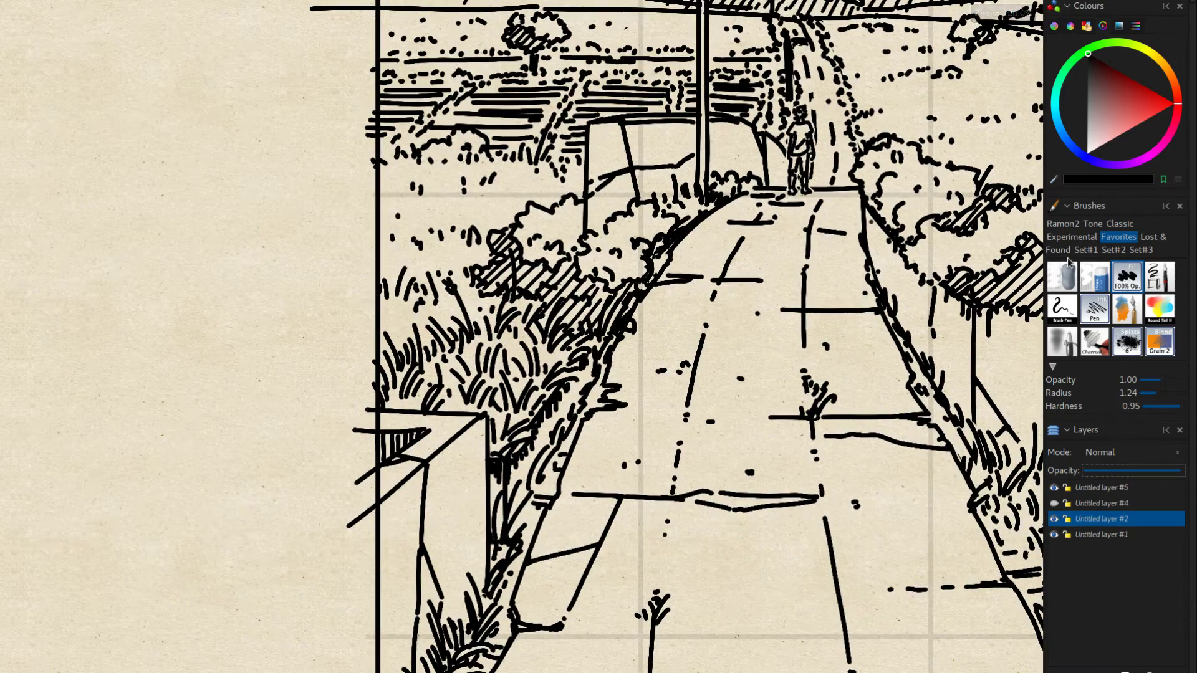
{"action": "left_click_drag", "start_coordinate": [731, 268], "coordinate": [744, 262]}
{"action": "mouse_move", "coordinate": [827, 113]}
{"action": "left_mouse_down"}
{"action": "mouse_move", "coordinate": [823, 167]}
{"action": "mouse_move", "coordinate": [827, 112]}
{"action": "left_mouse_up"}
{"action": "key", "text": "ctrl+z"}
{"action": "key", "text": "ctrl+z"}
{"action": "key", "text": "ctrl+z"}
{"action": "key", "text": "ctrl+z"}
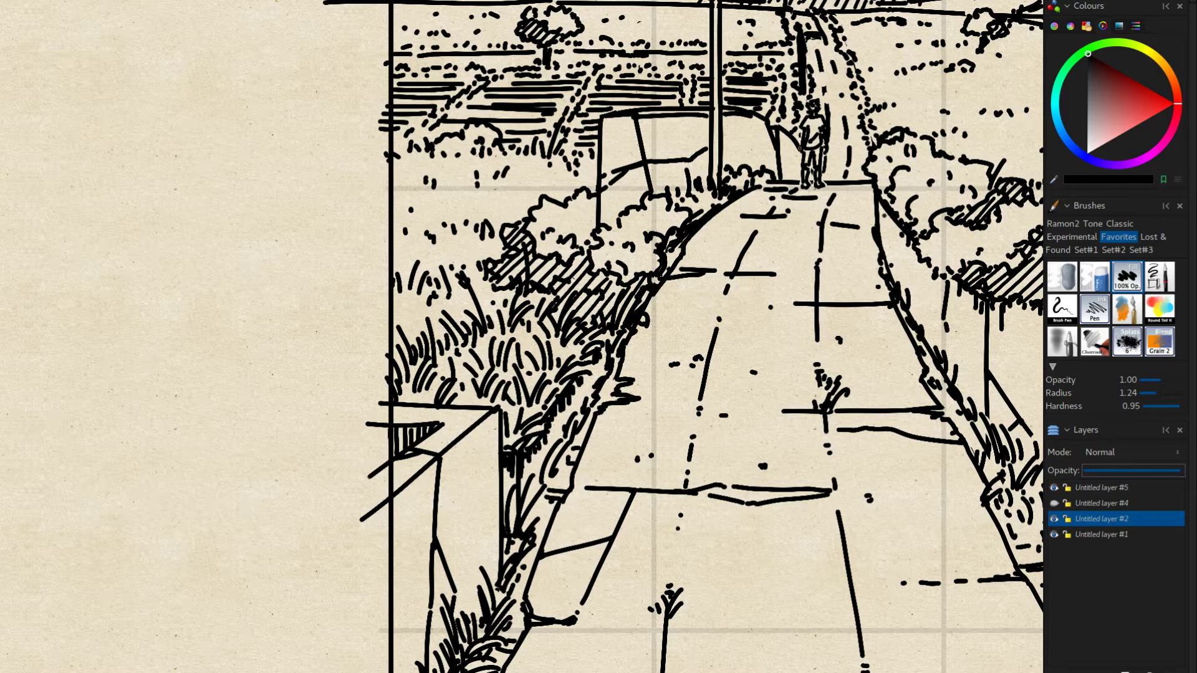
{"action": "left_click_drag", "start_coordinate": [811, 182], "coordinate": [813, 185]}
{"action": "key", "text": "ctrl+z"}
{"action": "left_click_drag", "start_coordinate": [812, 165], "coordinate": [812, 176]}
{"action": "scroll", "coordinate": [684, 525], "scroll_direction": "down", "scroll_amount": 3}
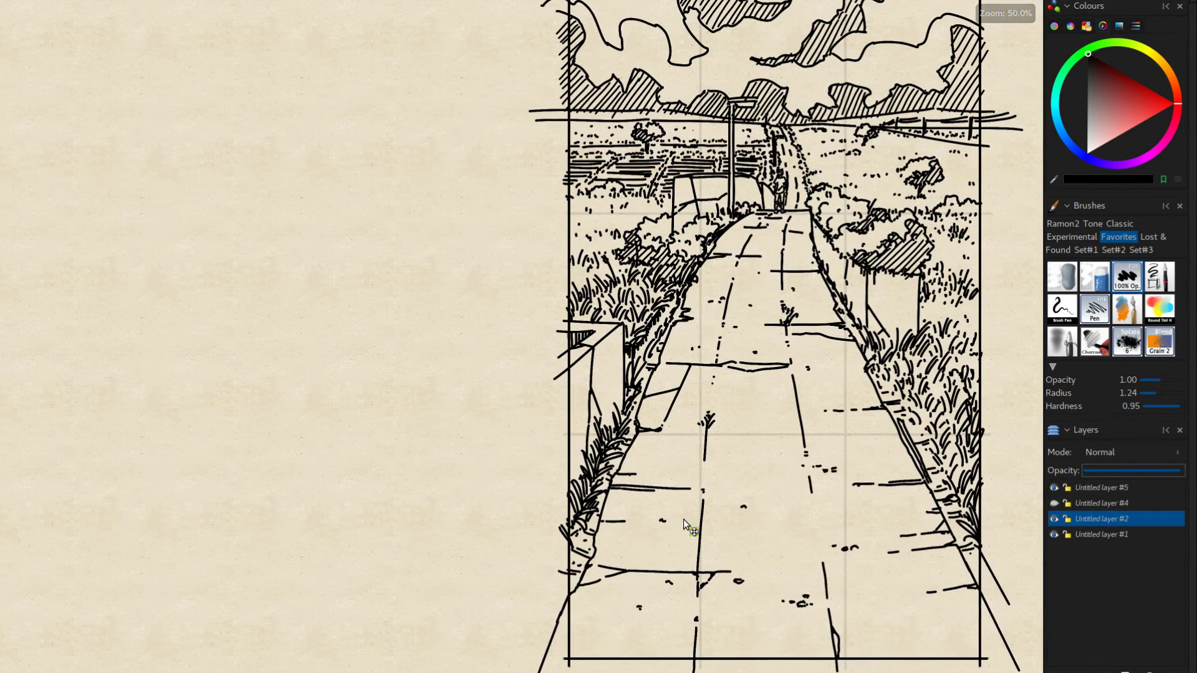
{"action": "scroll", "coordinate": [656, 374], "scroll_direction": "down", "scroll_amount": 2}
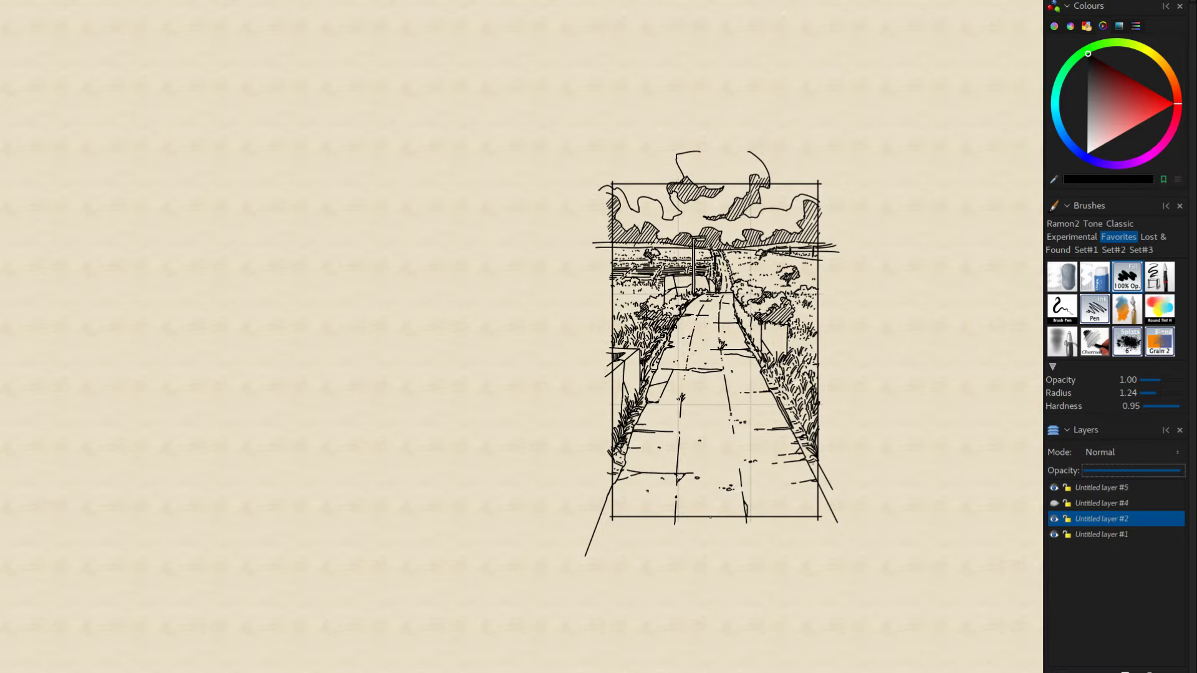
{"action": "mouse_move", "coordinate": [710, 519]}
{"action": "left_mouse_down"}
{"action": "mouse_move", "coordinate": [732, 469]}
{"action": "mouse_move", "coordinate": [750, 486]}
{"action": "mouse_move", "coordinate": [725, 529]}
{"action": "left_mouse_up"}
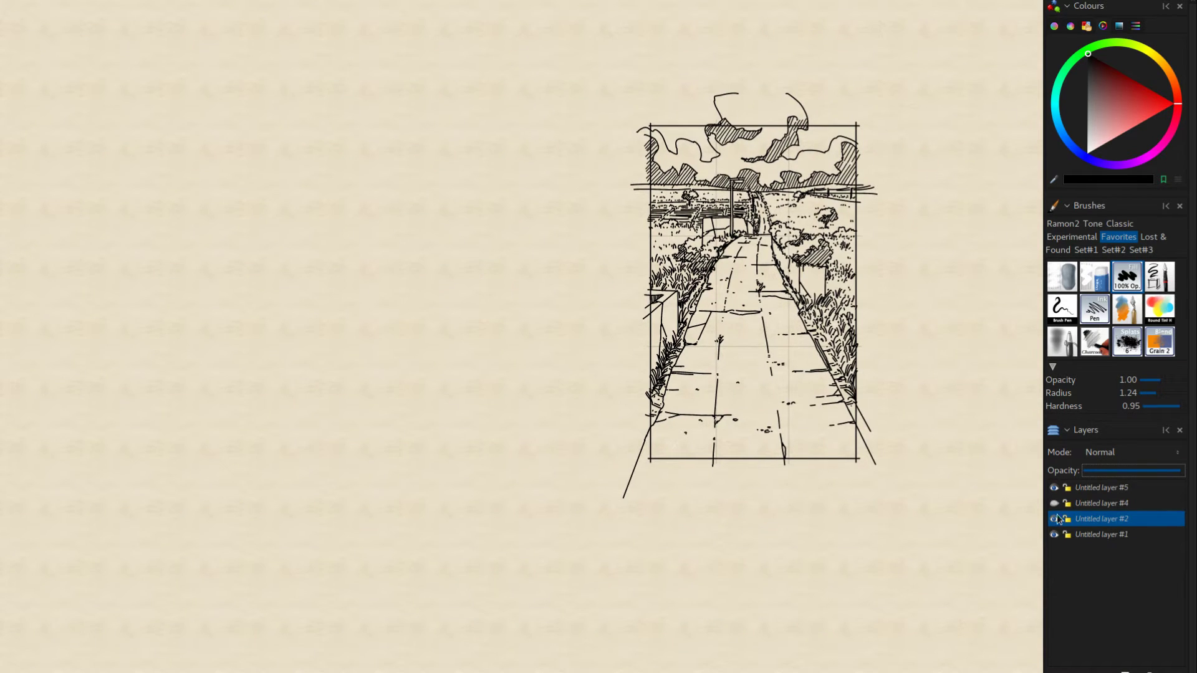
Step: Undo the last two changes back to the faded line art on layer #2, briefly compare the red sketch layer #4, and select figure layer #5
{"action": "left_click", "coordinate": [1086, 489]}
{"action": "key", "text": "ctrl+z"}
{"action": "key", "text": "ctrl+z"}
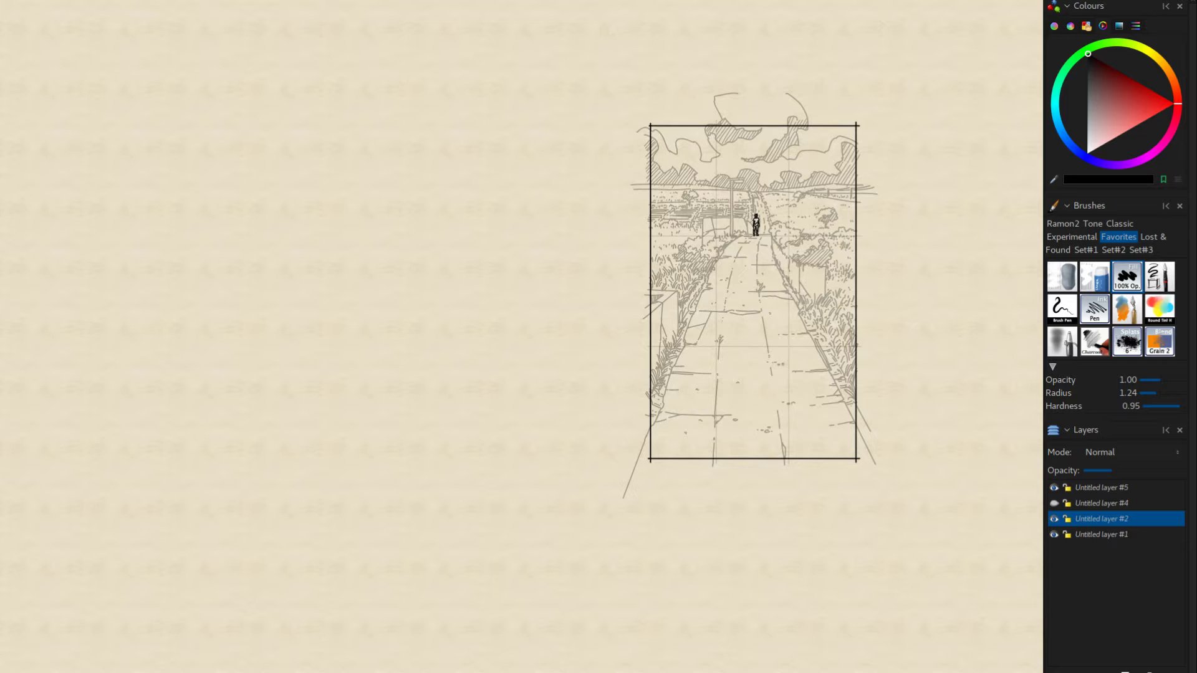
{"action": "left_click", "coordinate": [1054, 504]}
{"action": "left_click", "coordinate": [1102, 488]}
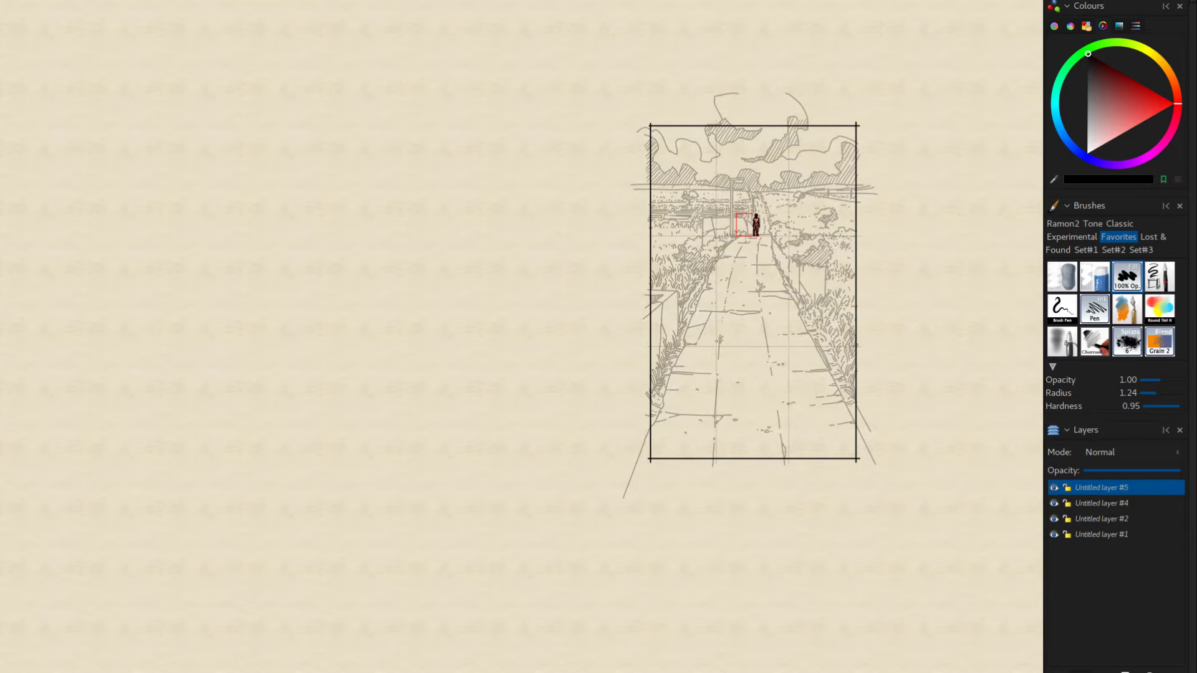
{"action": "left_click", "coordinate": [1054, 504]}
{"action": "left_click", "coordinate": [1091, 503]}
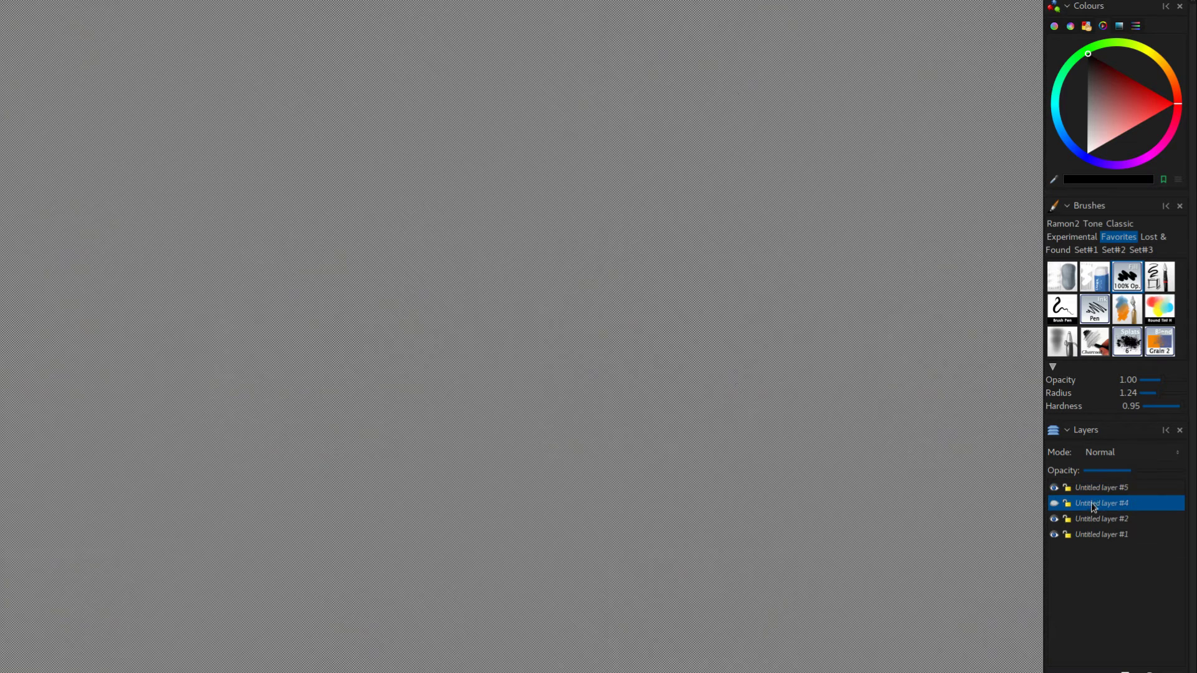
{"action": "left_click", "coordinate": [1095, 488]}
Step: Try slightly different positions for the small figure at the road's far end by shifting layer #5 sideways and back
{"action": "left_click_drag", "start_coordinate": [756, 249], "coordinate": [794, 218]}
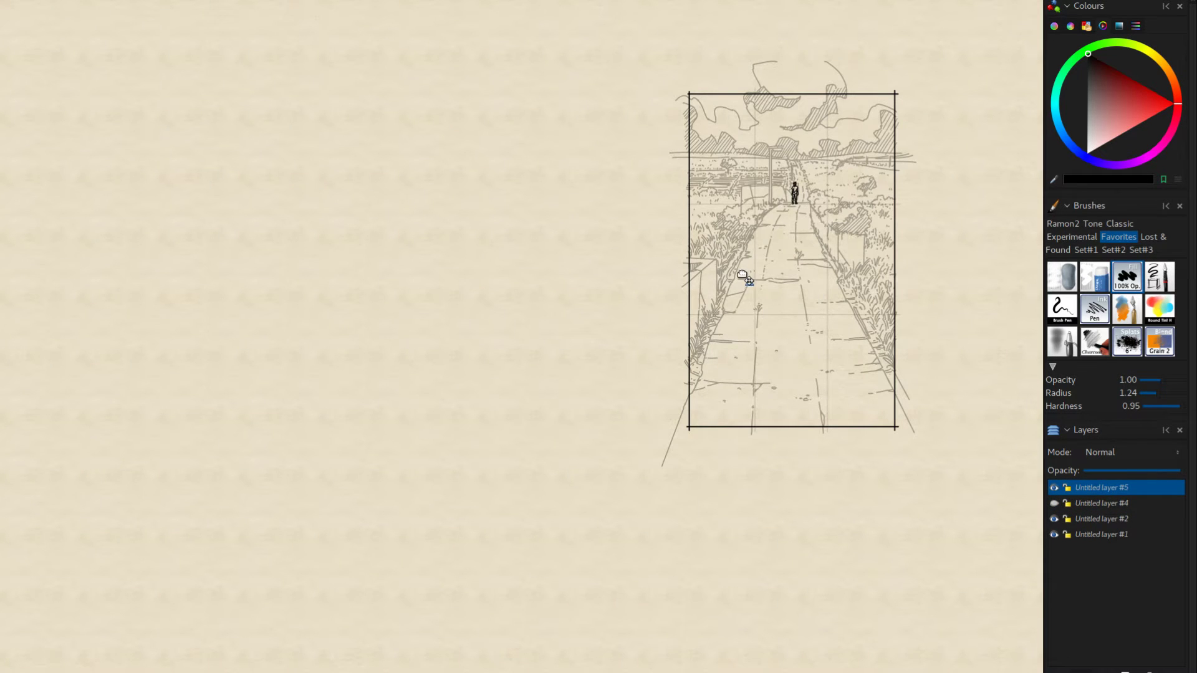
{"action": "mouse_move", "coordinate": [745, 275]}
{"action": "left_mouse_down"}
{"action": "mouse_move", "coordinate": [725, 279]}
{"action": "mouse_move", "coordinate": [718, 429]}
{"action": "mouse_move", "coordinate": [743, 513]}
{"action": "mouse_move", "coordinate": [747, 226]}
{"action": "mouse_move", "coordinate": [784, 226]}
{"action": "mouse_move", "coordinate": [769, 225]}
{"action": "mouse_move", "coordinate": [753, 294]}
{"action": "mouse_move", "coordinate": [732, 279]}
{"action": "left_mouse_up"}
{"action": "left_click_drag", "start_coordinate": [658, 14], "coordinate": [686, 5]}
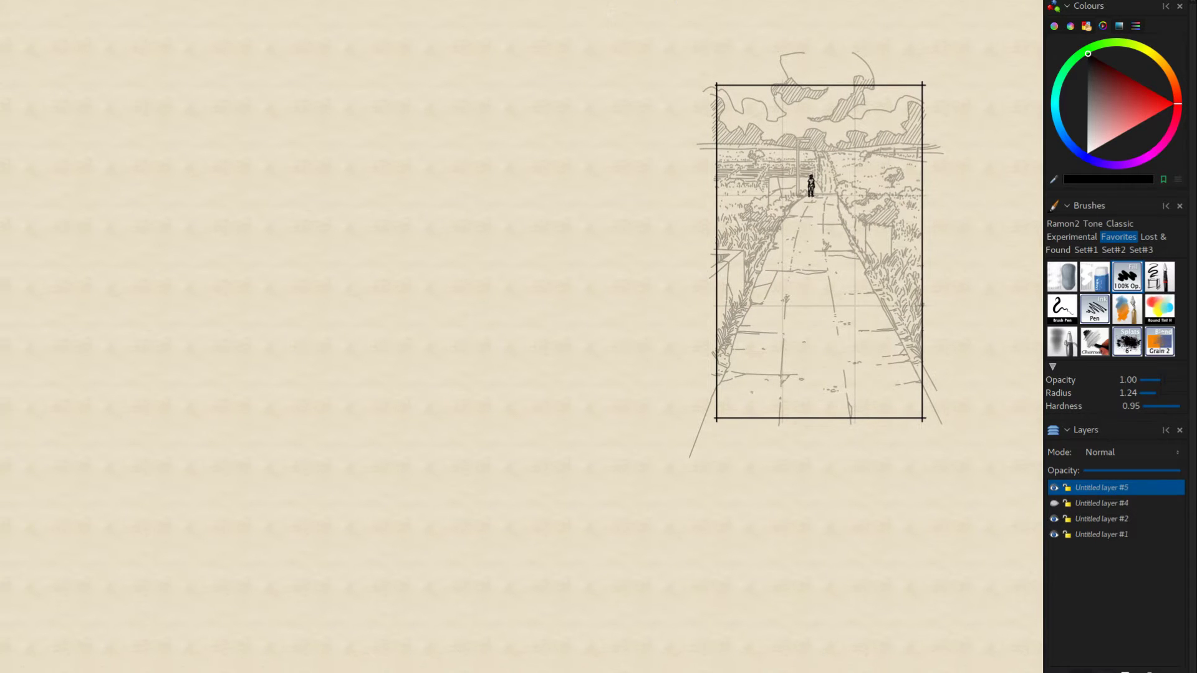
{"action": "left_click_drag", "start_coordinate": [744, 190], "coordinate": [743, 189]}
{"action": "left_click_drag", "start_coordinate": [806, 188], "coordinate": [814, 189]}
{"action": "left_click_drag", "start_coordinate": [627, 324], "coordinate": [635, 316]}
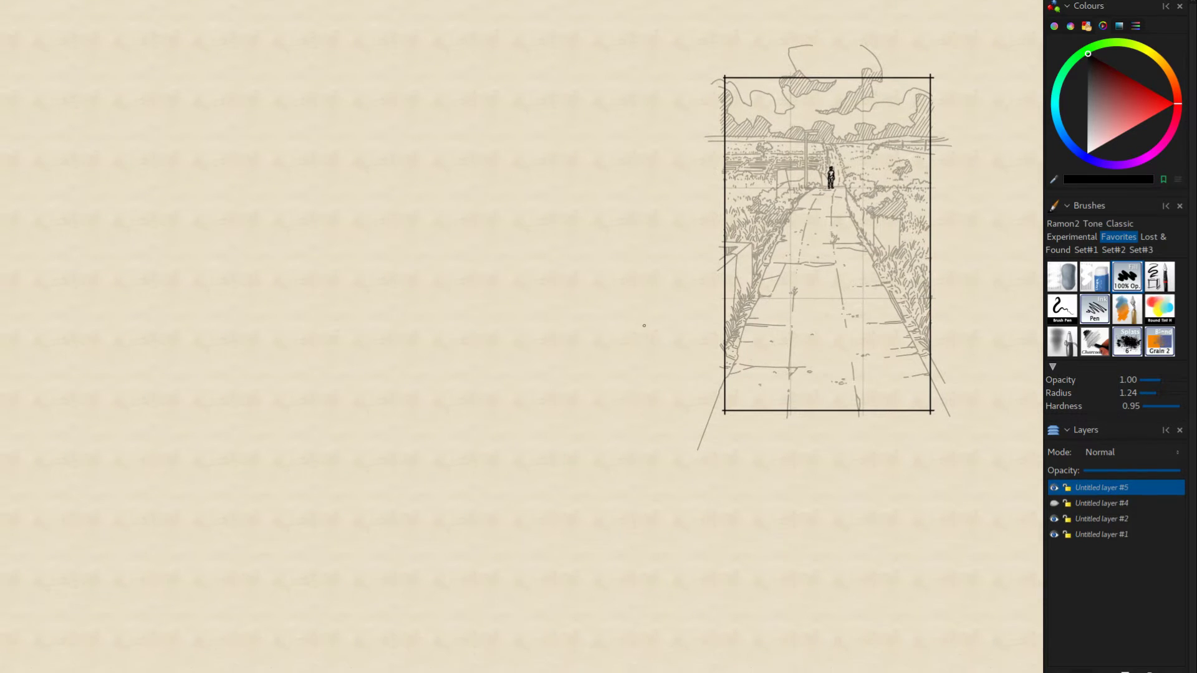
{"action": "left_click_drag", "start_coordinate": [658, 386], "coordinate": [664, 385]}
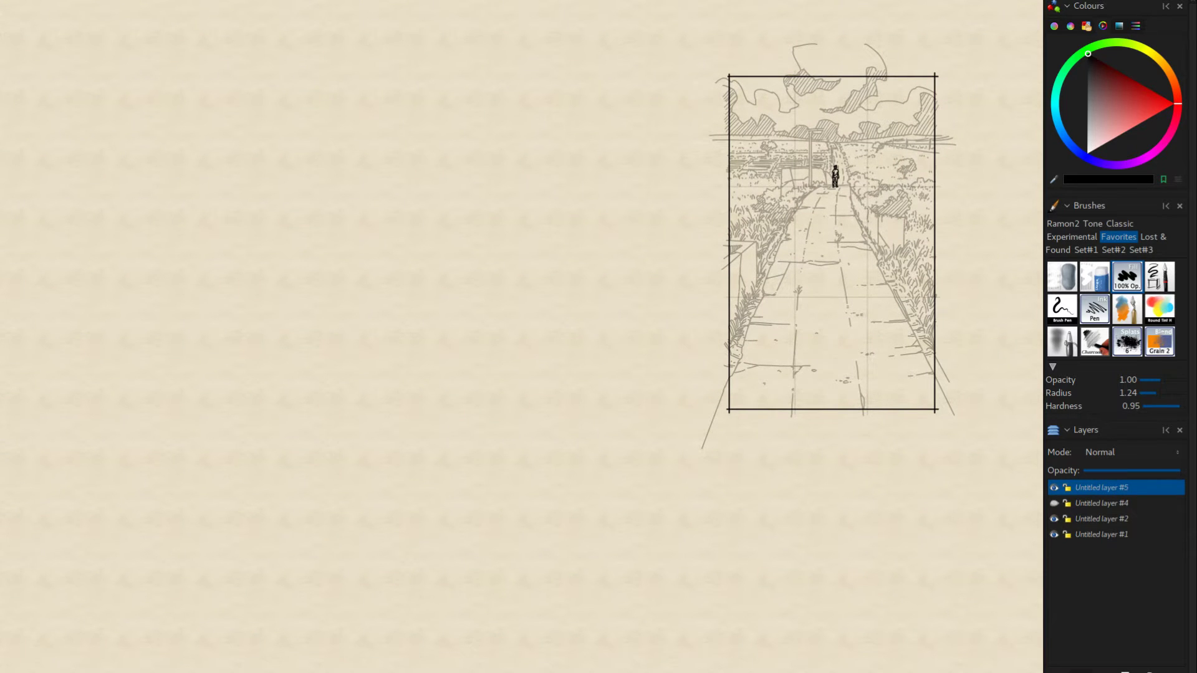
{"action": "left_click_drag", "start_coordinate": [817, 179], "coordinate": [818, 180]}
{"action": "left_click_drag", "start_coordinate": [922, 461], "coordinate": [896, 446]}
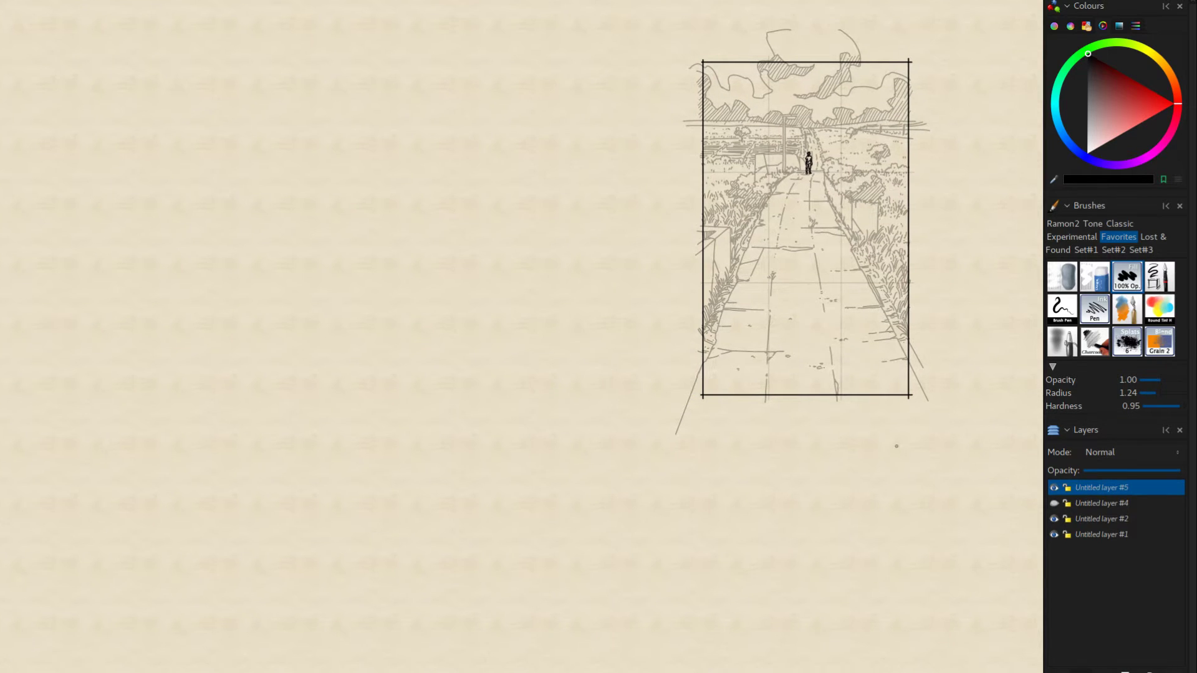
Step: Nudge the figure on layer #5 slightly lower onto the far edge of the road
{"action": "key", "text": "period"}
{"action": "key", "text": "period"}
{"action": "key", "text": "period"}
{"action": "left_click_drag", "start_coordinate": [828, 554], "coordinate": [752, 379]}
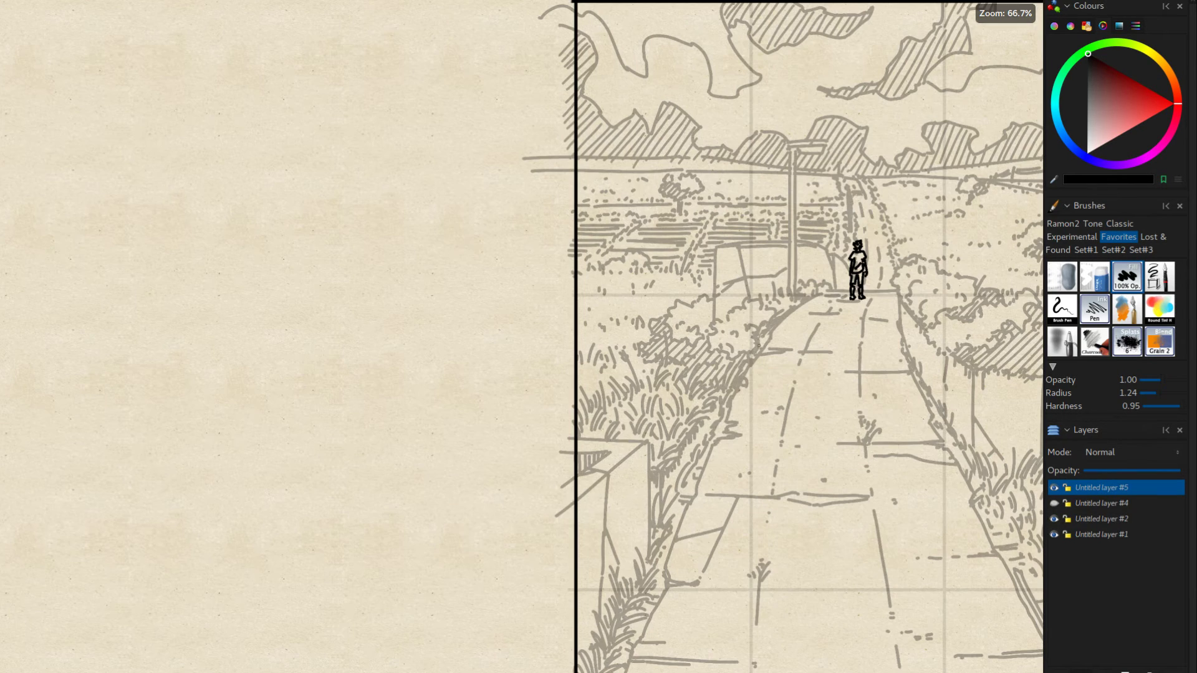
{"action": "scroll", "coordinate": [752, 379], "scroll_direction": "down", "scroll_amount": 2}
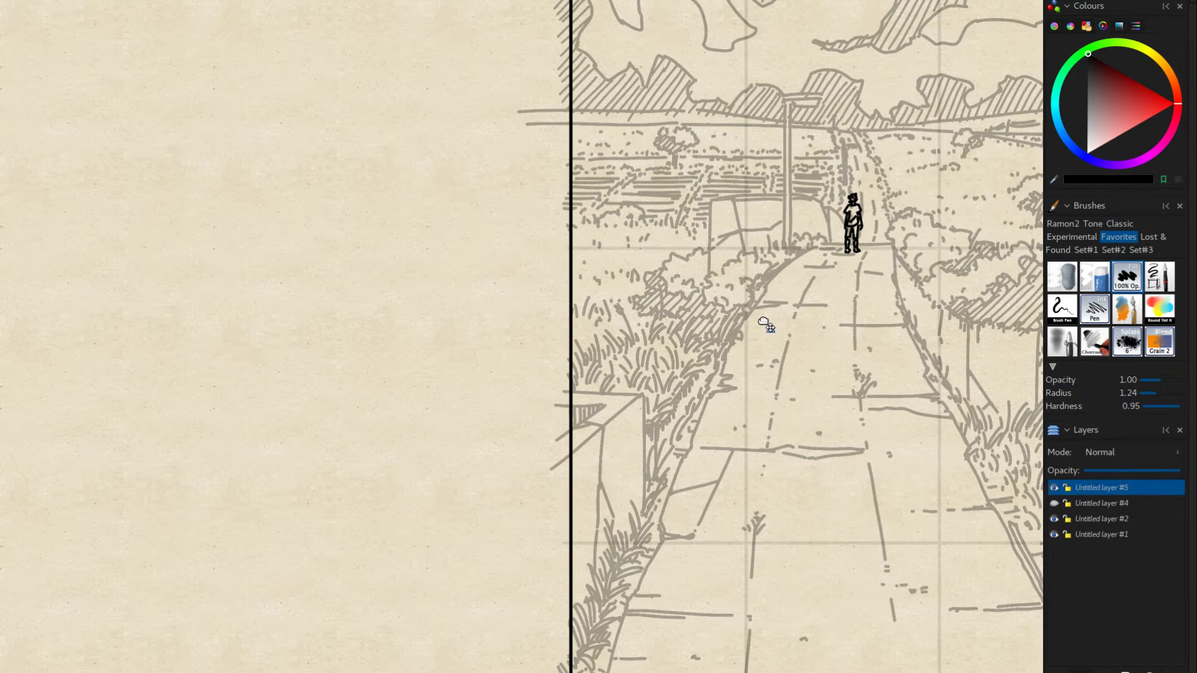
{"action": "left_click_drag", "start_coordinate": [766, 323], "coordinate": [767, 326]}
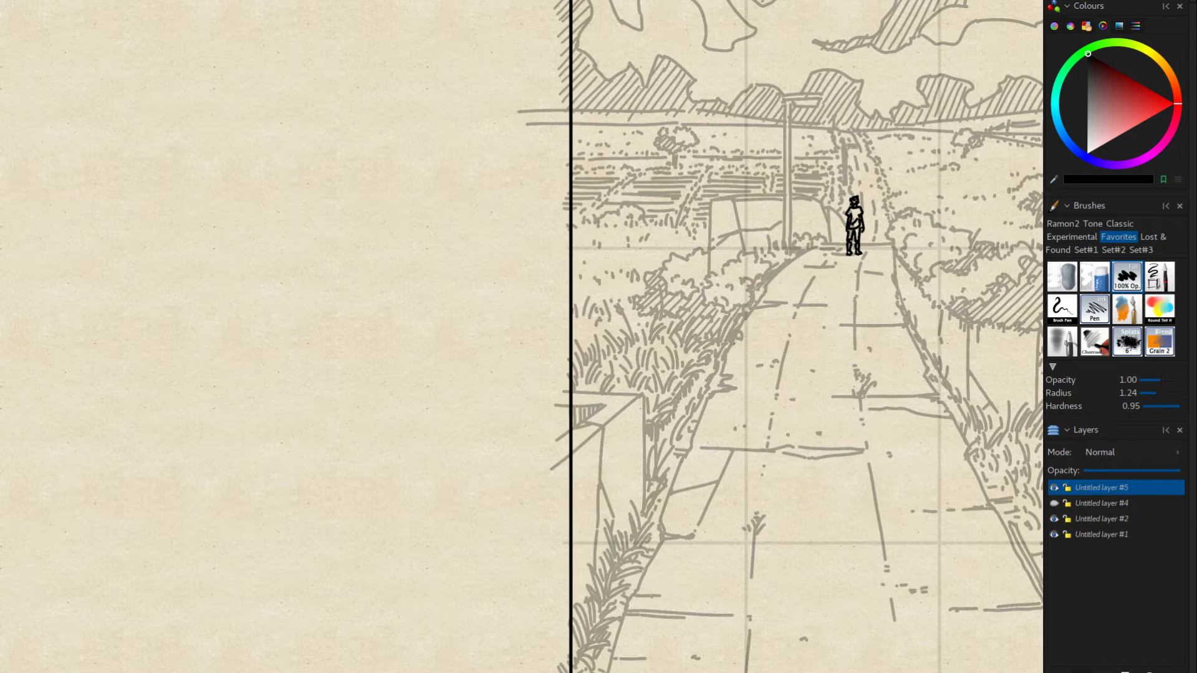
Step: Check the figure's placement and scale against the road and horizon, both within the whole framed composition and close up
{"action": "scroll", "coordinate": [787, 435], "scroll_direction": "down", "scroll_amount": 4}
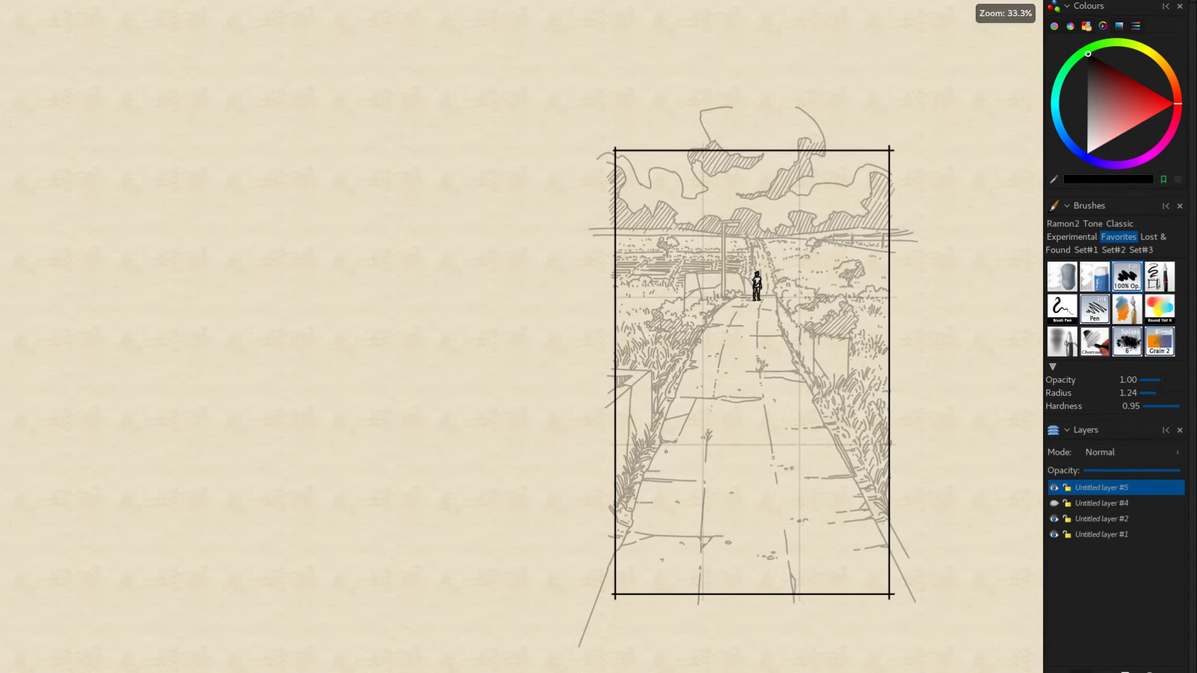
{"action": "scroll", "coordinate": [666, 451], "scroll_direction": "down", "scroll_amount": 1}
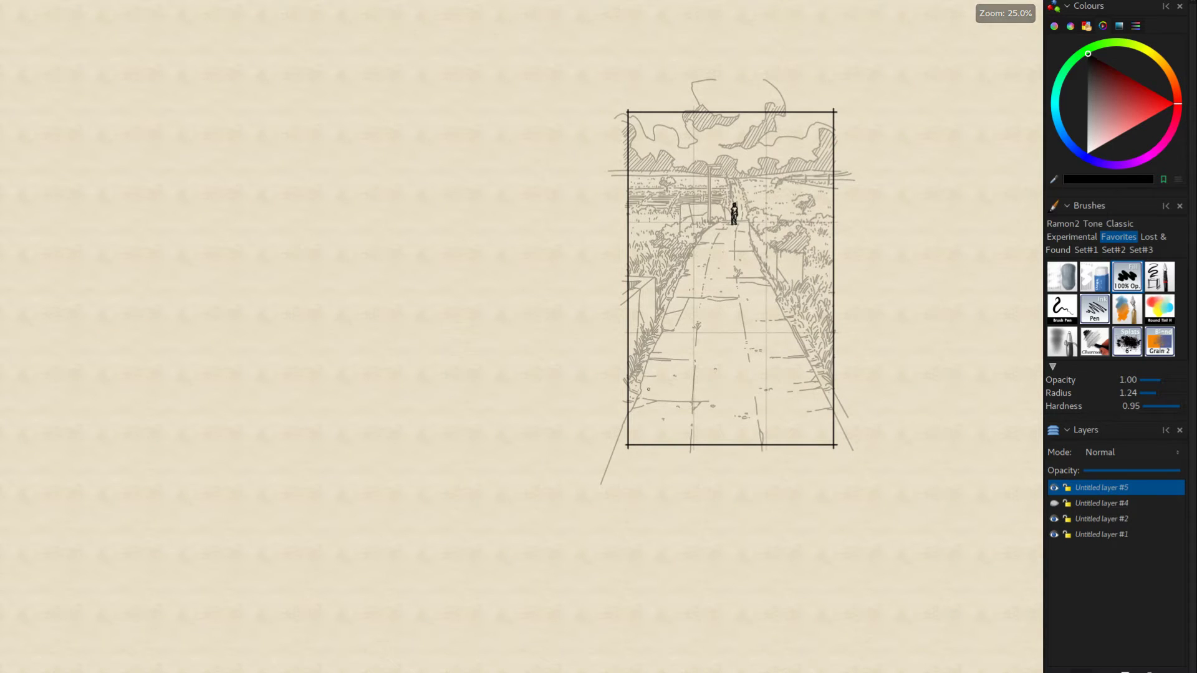
{"action": "left_click_drag", "start_coordinate": [650, 387], "coordinate": [662, 363]}
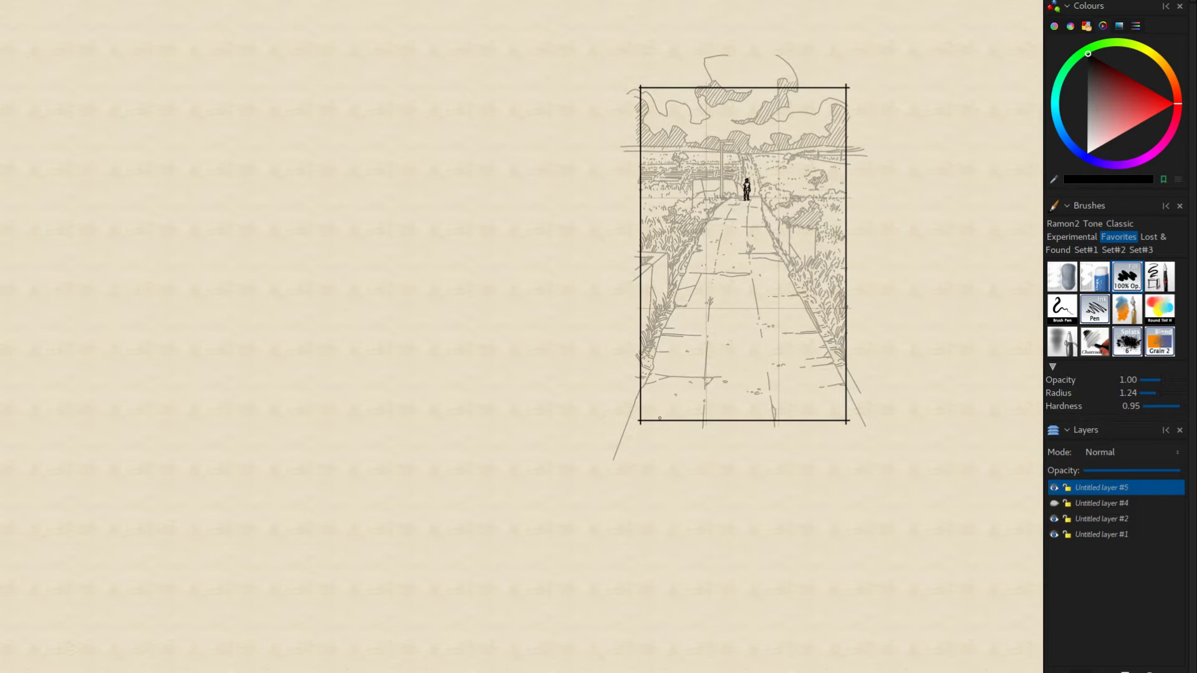
{"action": "mouse_move", "coordinate": [660, 421]}
{"action": "left_mouse_down"}
{"action": "mouse_move", "coordinate": [685, 422]}
{"action": "mouse_move", "coordinate": [672, 445]}
{"action": "mouse_move", "coordinate": [695, 451]}
{"action": "left_mouse_up"}
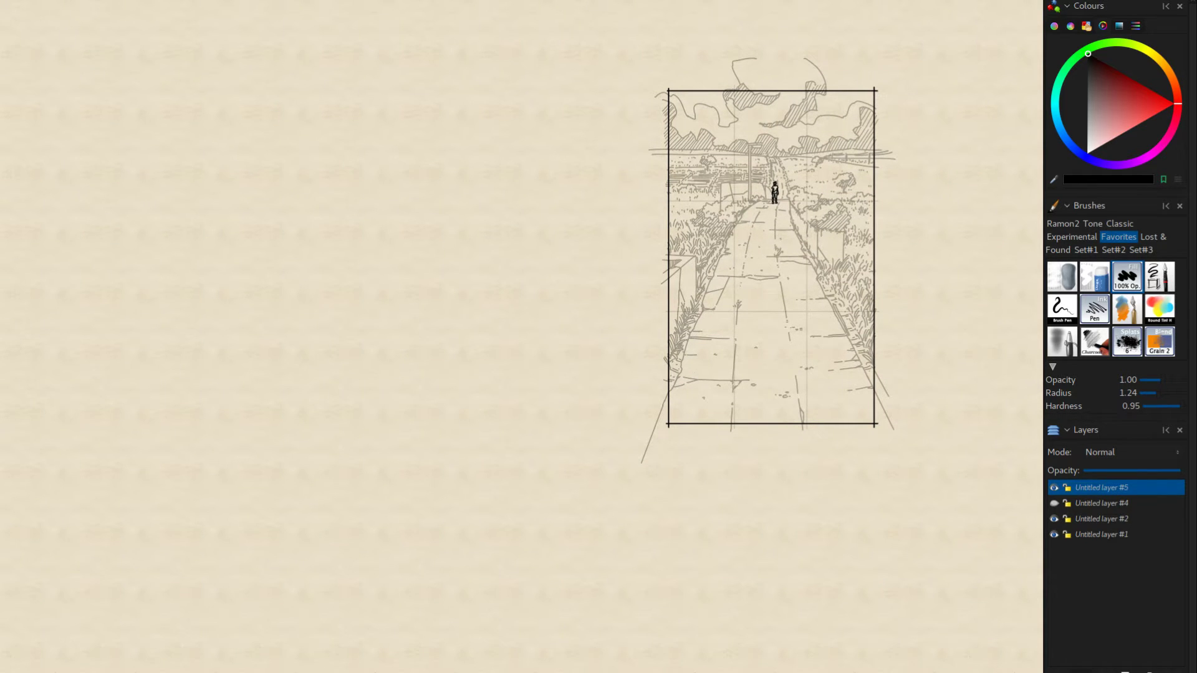
{"action": "scroll", "coordinate": [711, 437], "scroll_direction": "up", "scroll_amount": 2}
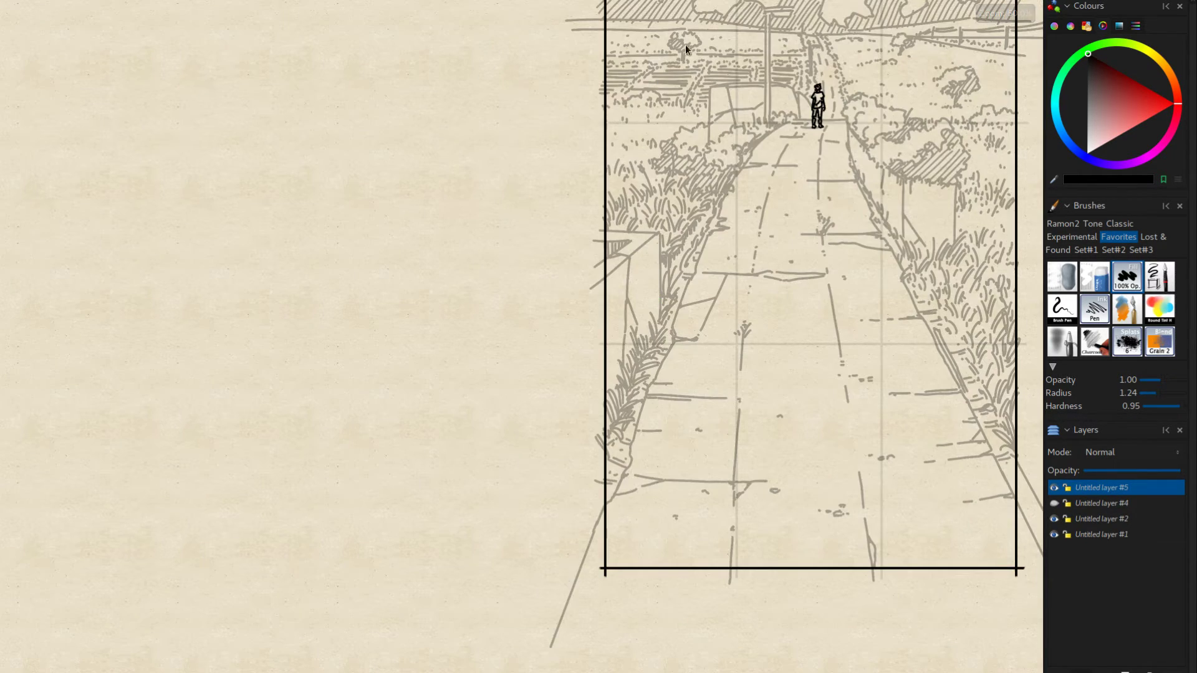
{"action": "scroll", "coordinate": [713, 410], "scroll_direction": "up", "scroll_amount": 1}
{"action": "scroll", "coordinate": [713, 411], "scroll_direction": "up", "scroll_amount": 2}
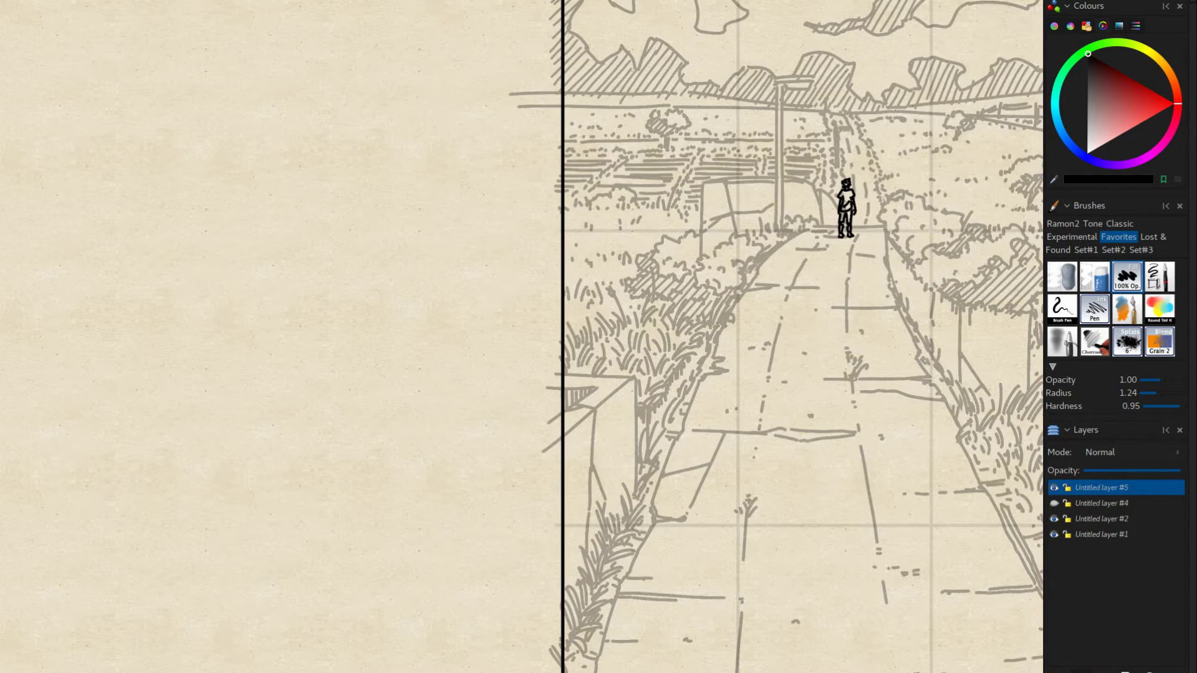
{"action": "scroll", "coordinate": [713, 411], "scroll_direction": "down", "scroll_amount": 1}
Step: Activate the eraser on line-art layer #2 with a radius of 1.21 and restore the layer to full opacity
{"action": "left_click", "coordinate": [1086, 519]}
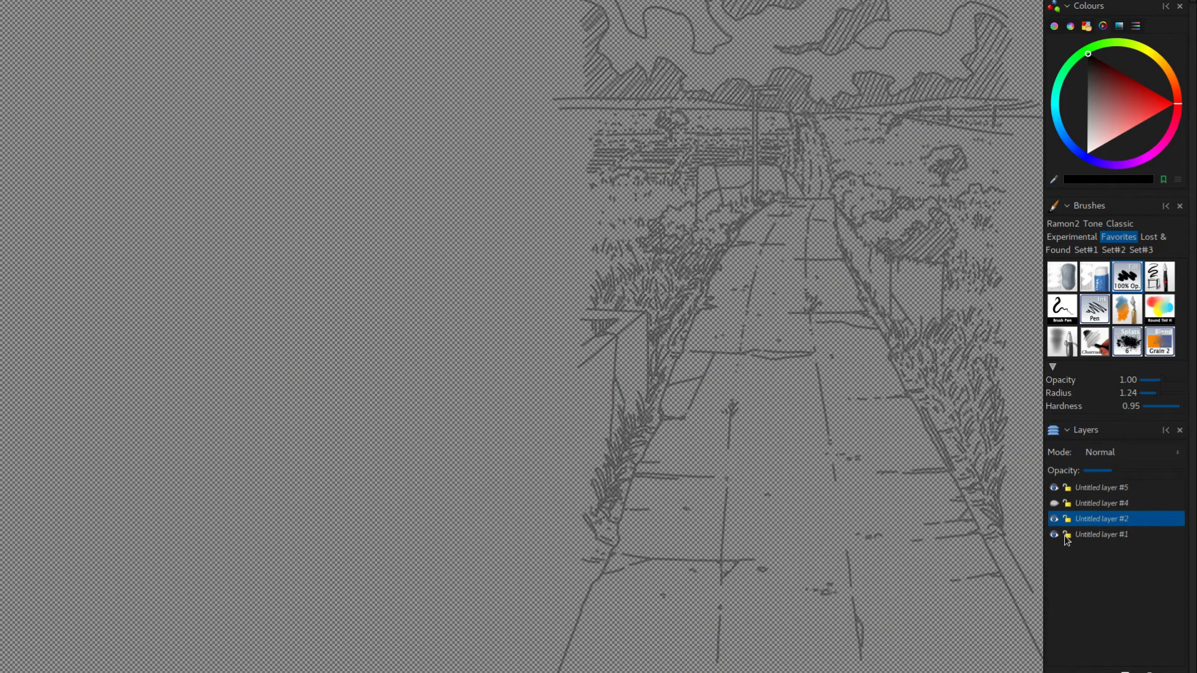
{"action": "key", "text": "e"}
{"action": "key", "text": "f"}
{"action": "key", "text": "f"}
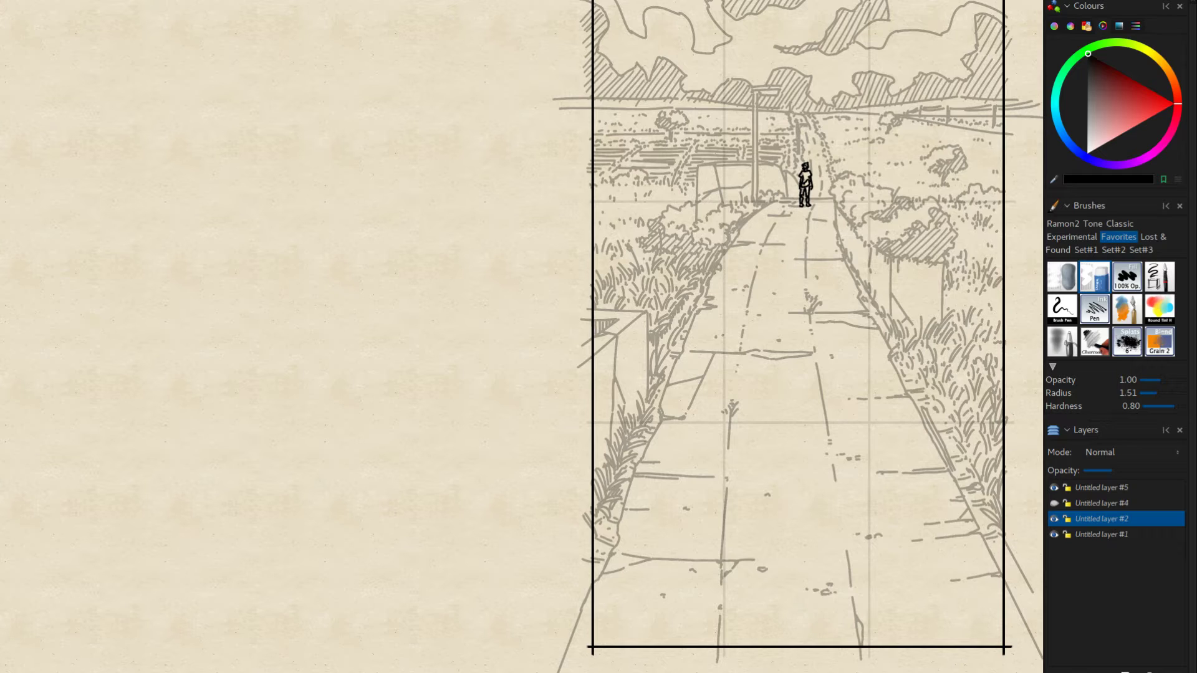
{"action": "key", "text": "f"}
{"action": "left_click_drag", "start_coordinate": [1105, 470], "coordinate": [1194, 464]}
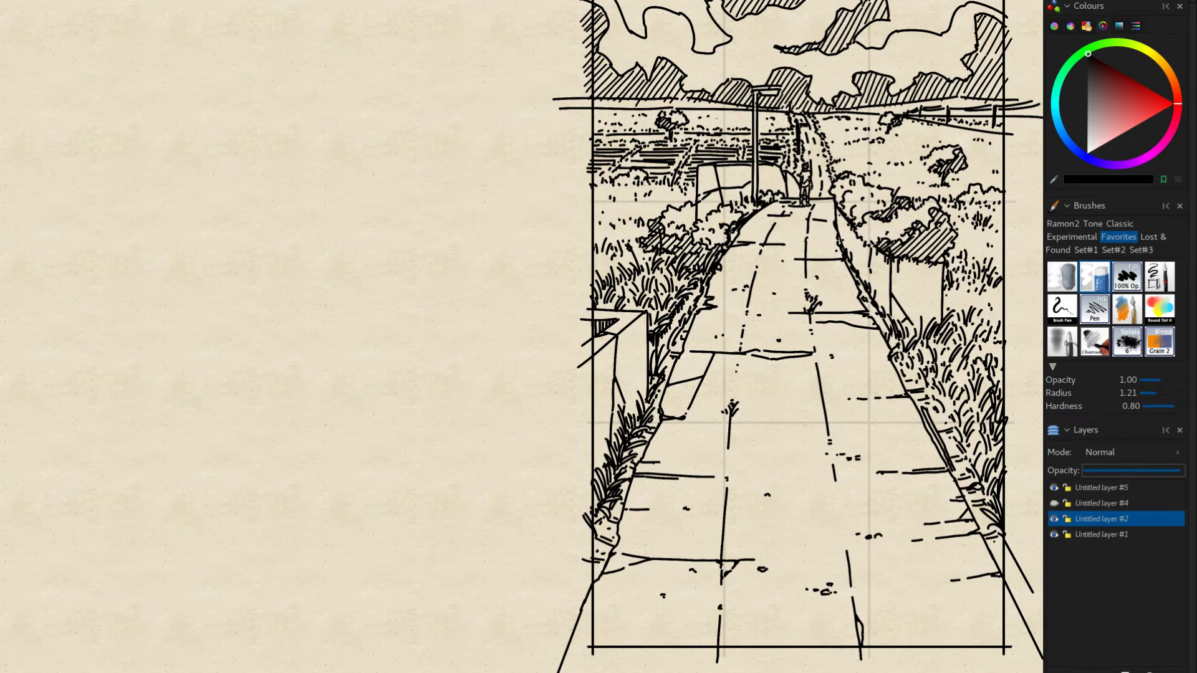
Step: Add a new empty layer directly above the frame layer #1
{"action": "left_click_drag", "start_coordinate": [785, 399], "coordinate": [742, 280]}
{"action": "scroll", "coordinate": [728, 2], "scroll_direction": "down", "scroll_amount": 2}
{"action": "left_click_drag", "start_coordinate": [701, 324], "coordinate": [730, 541]}
{"action": "left_click_drag", "start_coordinate": [990, 519], "coordinate": [984, 498]}
{"action": "left_click", "coordinate": [1092, 536]}
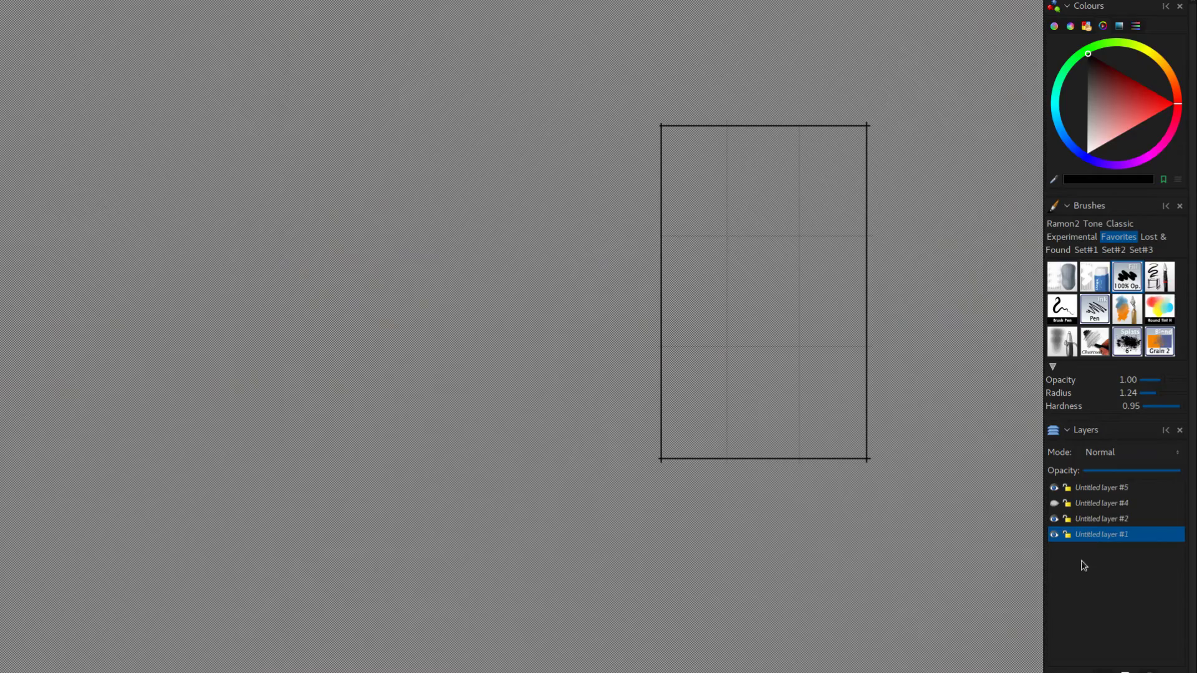
{"action": "key", "text": "ctrl+shift+n"}
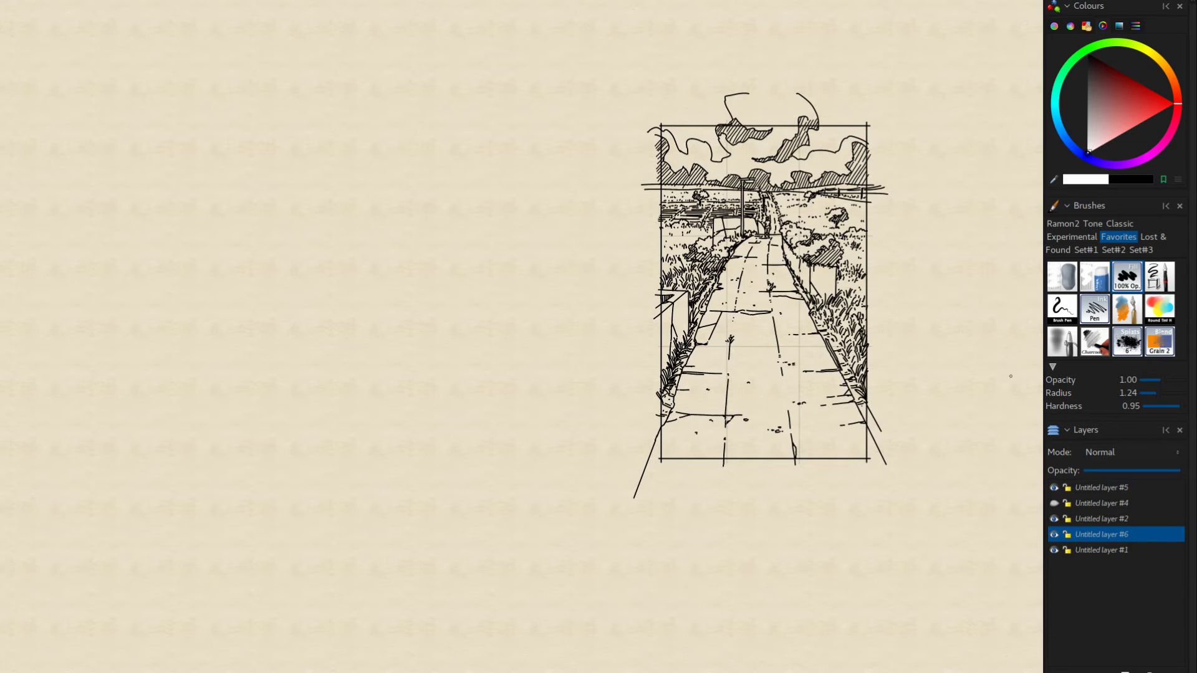
Step: Paint a solid white backing behind the whole thumbnail on layer #6, using a white brush with a 6.00 radius
{"action": "key", "text": "f"}
{"action": "key", "text": "f"}
{"action": "key", "text": "f"}
{"action": "key", "text": "f"}
{"action": "key", "text": "f"}
{"action": "key", "text": "f"}
{"action": "key", "text": "f"}
{"action": "key", "text": "f"}
{"action": "key", "text": "f"}
{"action": "key", "text": "f"}
{"action": "key", "text": "f"}
{"action": "key", "text": "f"}
{"action": "key", "text": "f"}
{"action": "key", "text": "f"}
{"action": "key", "text": "f"}
{"action": "key", "text": "f"}
{"action": "mouse_move", "coordinate": [862, 152]}
{"action": "left_mouse_down"}
{"action": "mouse_move", "coordinate": [708, 113]}
{"action": "mouse_move", "coordinate": [812, 223]}
{"action": "mouse_move", "coordinate": [802, 413]}
{"action": "mouse_move", "coordinate": [777, 469]}
{"action": "mouse_move", "coordinate": [835, 237]}
{"action": "mouse_move", "coordinate": [682, 432]}
{"action": "mouse_move", "coordinate": [887, 179]}
{"action": "mouse_move", "coordinate": [913, 329]}
{"action": "mouse_move", "coordinate": [894, 376]}
{"action": "left_mouse_up"}
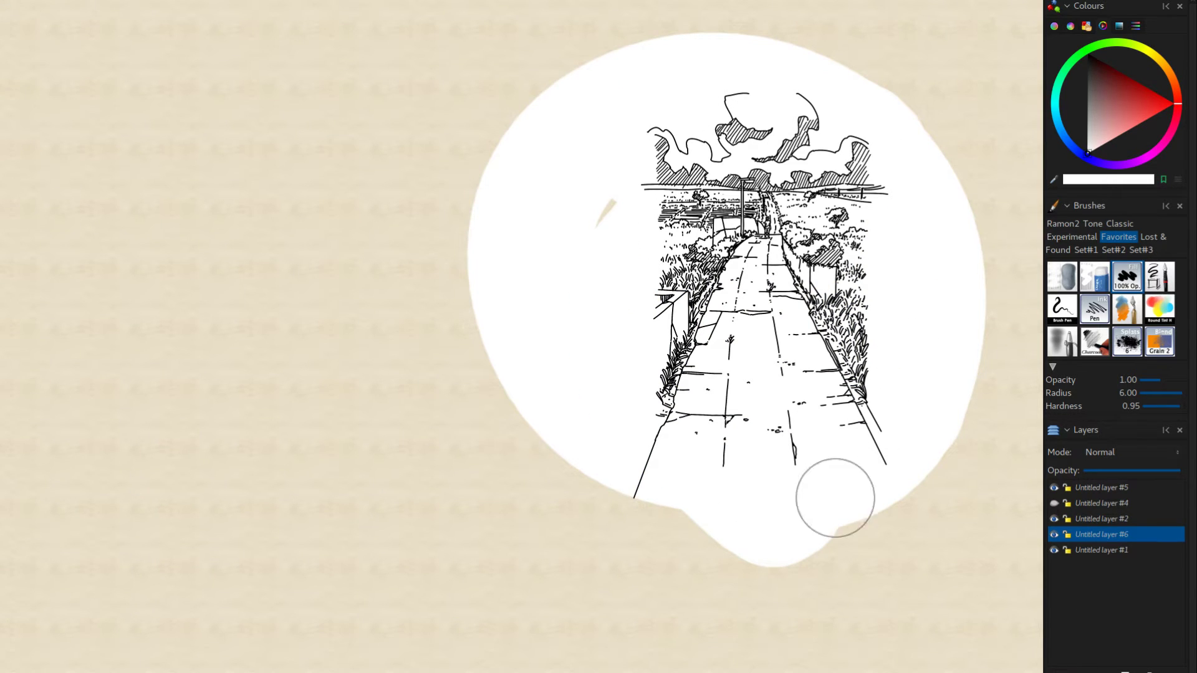
{"action": "left_click_drag", "start_coordinate": [809, 471], "coordinate": [821, 441]}
{"action": "left_click_drag", "start_coordinate": [626, 195], "coordinate": [639, 223]}
{"action": "mouse_move", "coordinate": [870, 222]}
{"action": "left_mouse_down"}
{"action": "mouse_move", "coordinate": [823, 392]}
{"action": "mouse_move", "coordinate": [783, 66]}
{"action": "left_mouse_up"}
{"action": "left_click_drag", "start_coordinate": [808, 465], "coordinate": [768, 456]}
Step: Add another layer above the white backing and pick a light grey colour
{"action": "left_click", "coordinate": [1059, 662]}
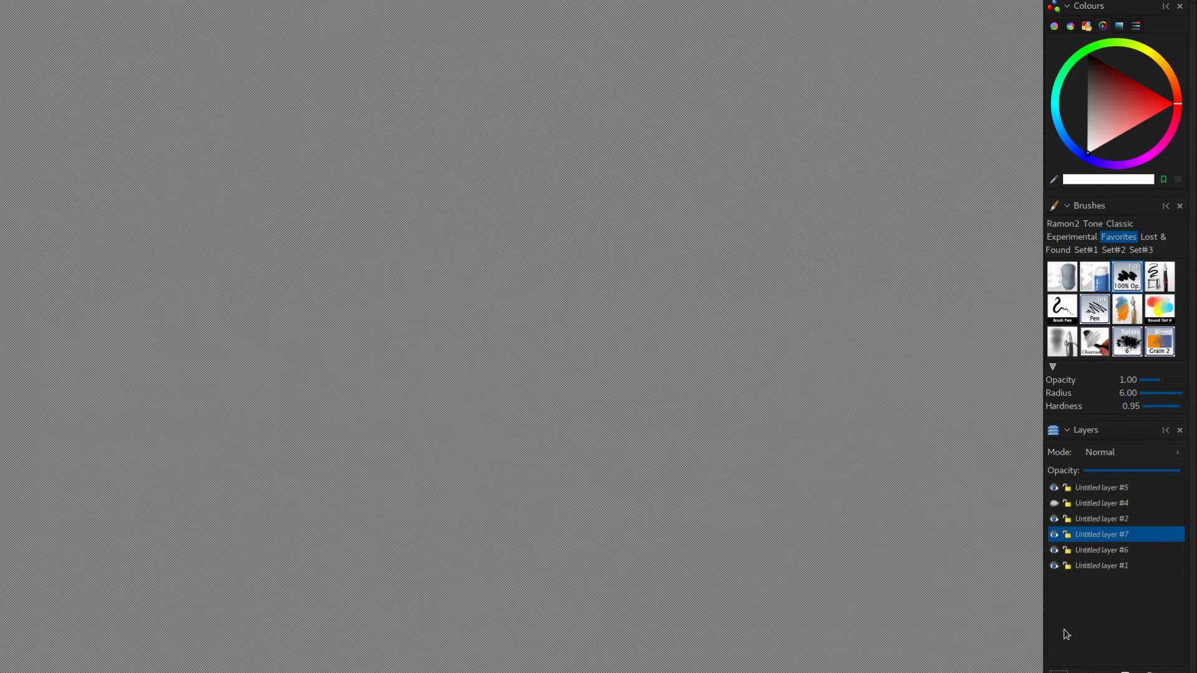
{"action": "mouse_move", "coordinate": [1089, 132]}
{"action": "left_mouse_down"}
{"action": "mouse_move", "coordinate": [1083, 107]}
{"action": "mouse_move", "coordinate": [1089, 129]}
{"action": "left_mouse_up"}
{"action": "left_click_drag", "start_coordinate": [703, 48], "coordinate": [737, 41]}
Step: Move the frame layer #1 above layers #6 and #7, and select layer #7 for painting
{"action": "left_click", "coordinate": [1084, 556]}
{"action": "left_click", "coordinate": [1085, 566]}
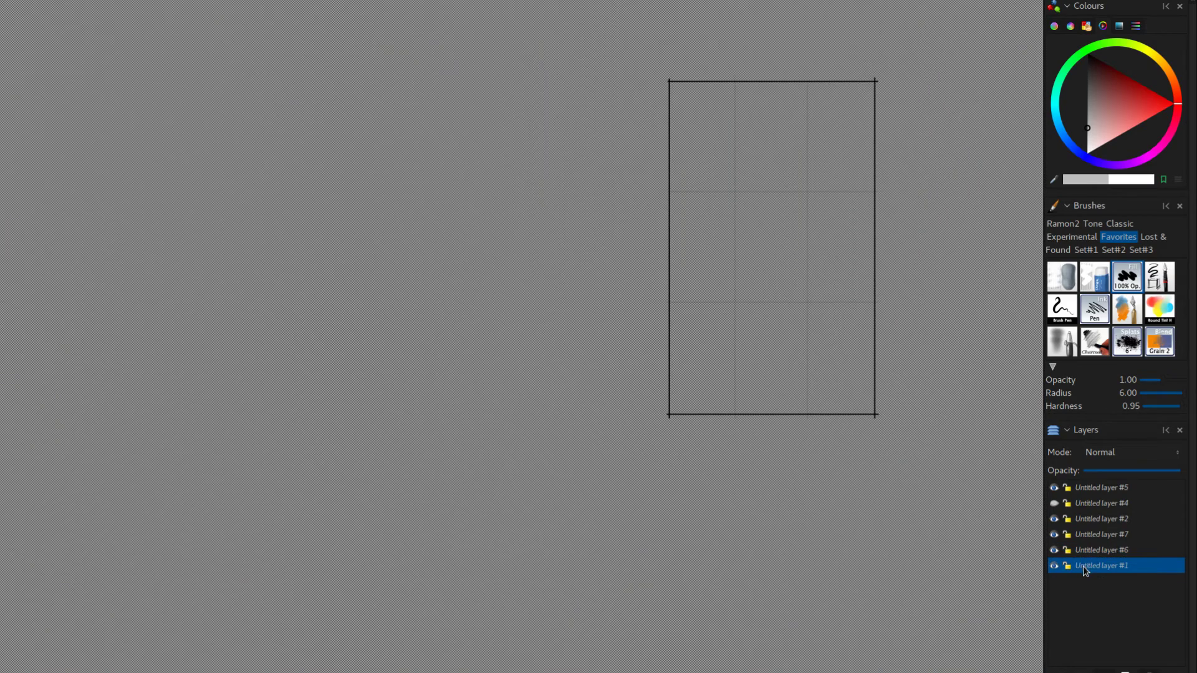
{"action": "left_click", "coordinate": [1085, 551]}
{"action": "left_click", "coordinate": [1085, 565]}
{"action": "left_click", "coordinate": [1081, 671]}
{"action": "left_click", "coordinate": [1082, 672]}
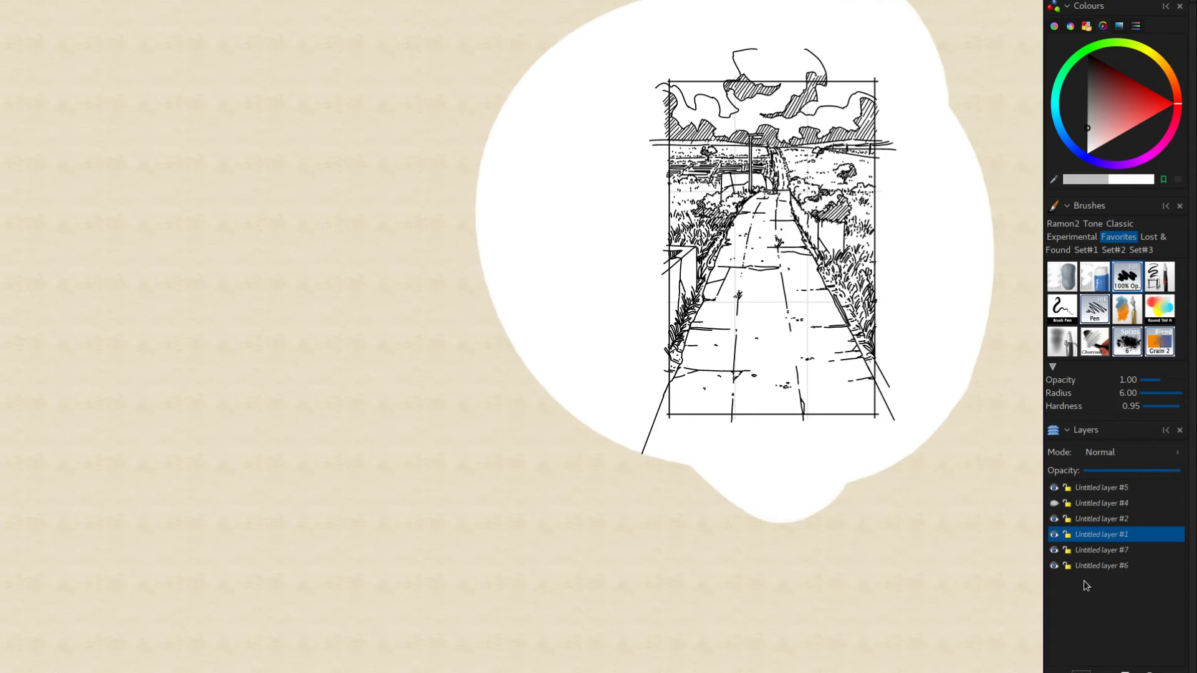
{"action": "left_click", "coordinate": [1085, 555]}
Step: Reduce the brush radius to 2.70 and fill the sky behind the left-hand clouds with light grey on layer #7
{"action": "mouse_move", "coordinate": [740, 119]}
{"action": "left_mouse_down"}
{"action": "mouse_move", "coordinate": [778, 101]}
{"action": "mouse_move", "coordinate": [759, 61]}
{"action": "mouse_move", "coordinate": [757, 76]}
{"action": "mouse_move", "coordinate": [716, 64]}
{"action": "left_mouse_up"}
{"action": "key", "text": "d"}
{"action": "key", "text": "d"}
{"action": "key", "text": "d"}
{"action": "key", "text": "d"}
{"action": "key", "text": "d"}
{"action": "key", "text": "d"}
{"action": "key", "text": "d"}
{"action": "key", "text": "d"}
{"action": "key", "text": "d"}
{"action": "key", "text": "d"}
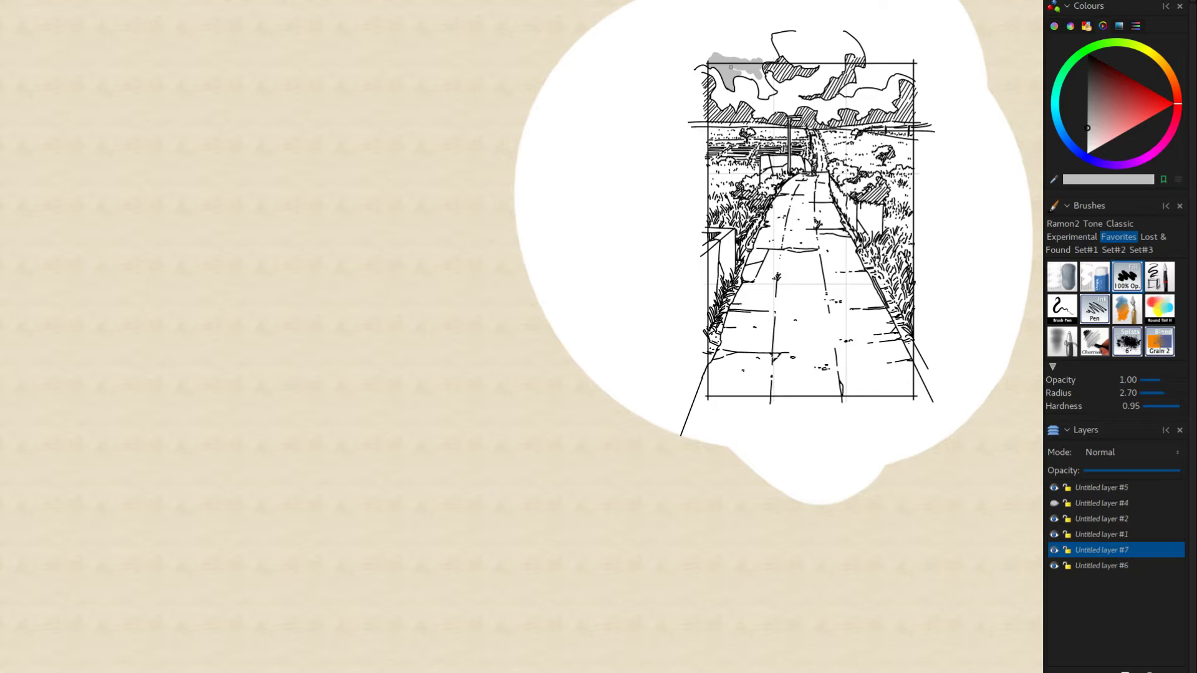
{"action": "mouse_move", "coordinate": [751, 74]}
{"action": "left_mouse_down"}
{"action": "mouse_move", "coordinate": [772, 93]}
{"action": "mouse_move", "coordinate": [762, 83]}
{"action": "left_mouse_up"}
Step: Fill the sky behind the right-hand clouds with light grey, adjusting the brush radius around 3.00
{"action": "key", "text": "f"}
{"action": "key", "text": "f"}
{"action": "key", "text": "f"}
{"action": "mouse_move", "coordinate": [885, 68]}
{"action": "left_mouse_down"}
{"action": "mouse_move", "coordinate": [882, 53]}
{"action": "mouse_move", "coordinate": [855, 76]}
{"action": "mouse_move", "coordinate": [881, 74]}
{"action": "mouse_move", "coordinate": [883, 86]}
{"action": "mouse_move", "coordinate": [867, 83]}
{"action": "mouse_move", "coordinate": [911, 59]}
{"action": "mouse_move", "coordinate": [916, 76]}
{"action": "left_mouse_up"}
{"action": "key", "text": "d"}
{"action": "key", "text": "d"}
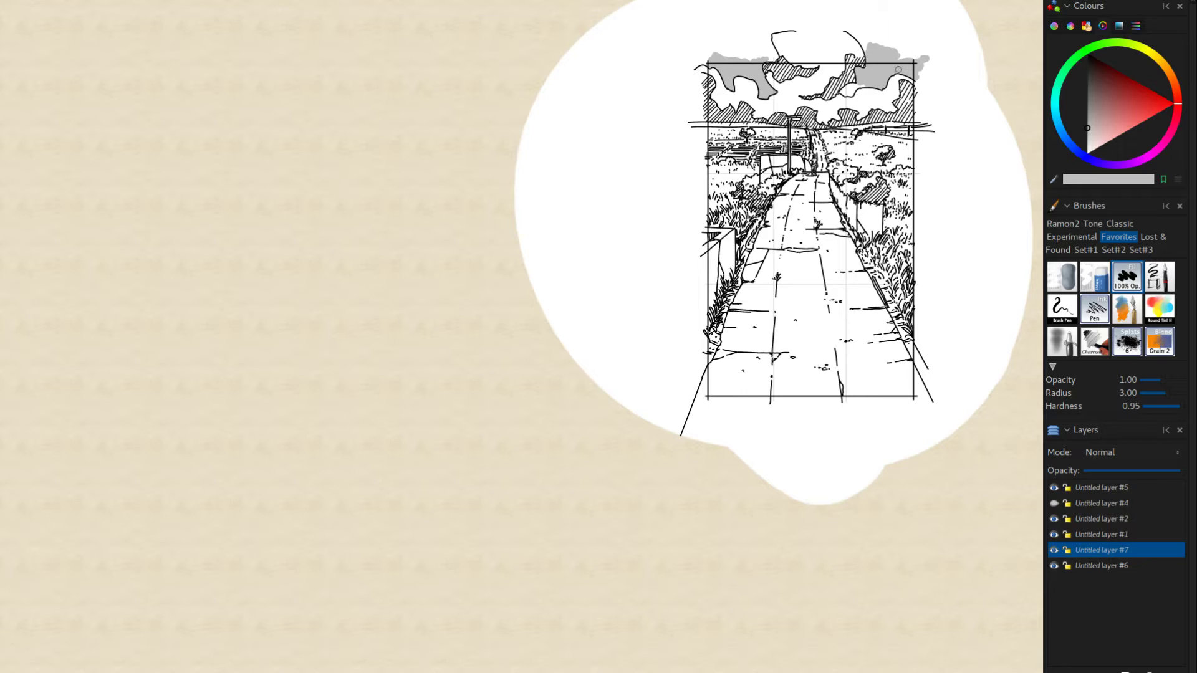
{"action": "key", "text": "d"}
{"action": "left_click_drag", "start_coordinate": [857, 85], "coordinate": [853, 91]}
Step: Fill the remaining sky gaps and extend the light grey strokes past the frame's upper edge, using a radius of 3.30
{"action": "left_click_drag", "start_coordinate": [729, 318], "coordinate": [688, 351]}
{"action": "key", "text": "f"}
{"action": "key", "text": "f"}
{"action": "key", "text": "f"}
{"action": "left_click_drag", "start_coordinate": [866, 94], "coordinate": [866, 78]}
{"action": "key", "text": "d"}
{"action": "mouse_move", "coordinate": [724, 91]}
{"action": "left_mouse_down"}
{"action": "mouse_move", "coordinate": [719, 66]}
{"action": "mouse_move", "coordinate": [723, 84]}
{"action": "mouse_move", "coordinate": [687, 80]}
{"action": "left_mouse_up"}
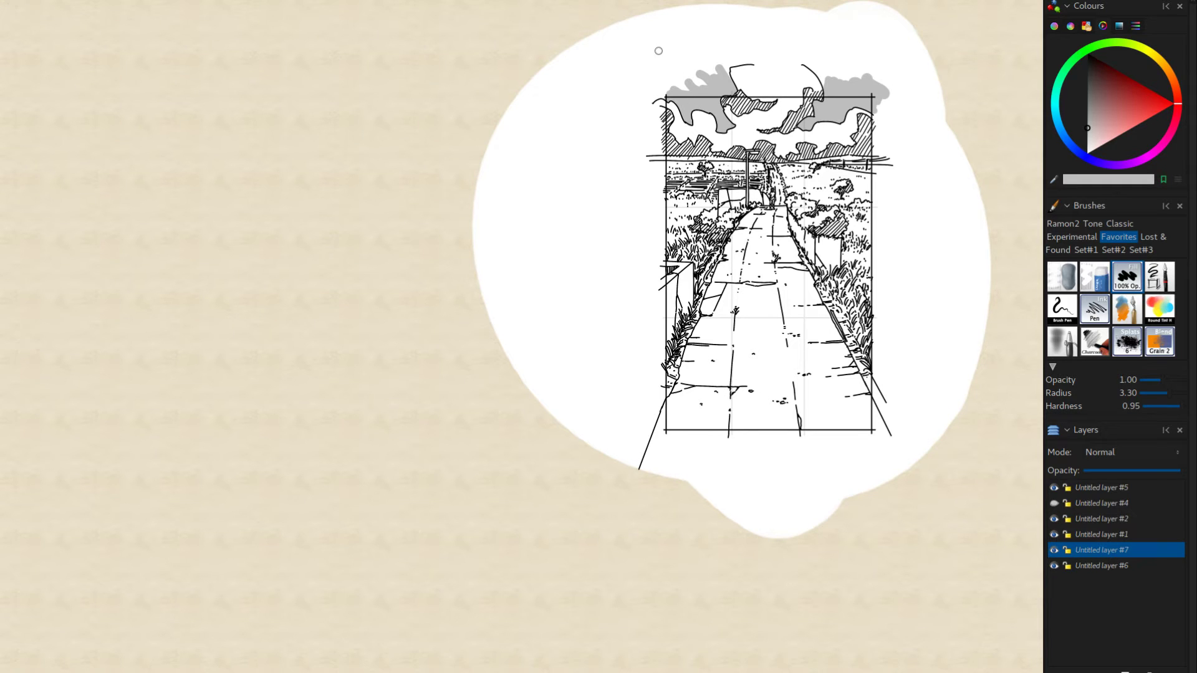
Step: Turn on the document frame and fit its edges to the black border of the thumbnail on layer #1
{"action": "left_click_drag", "start_coordinate": [844, 495], "coordinate": [809, 494]}
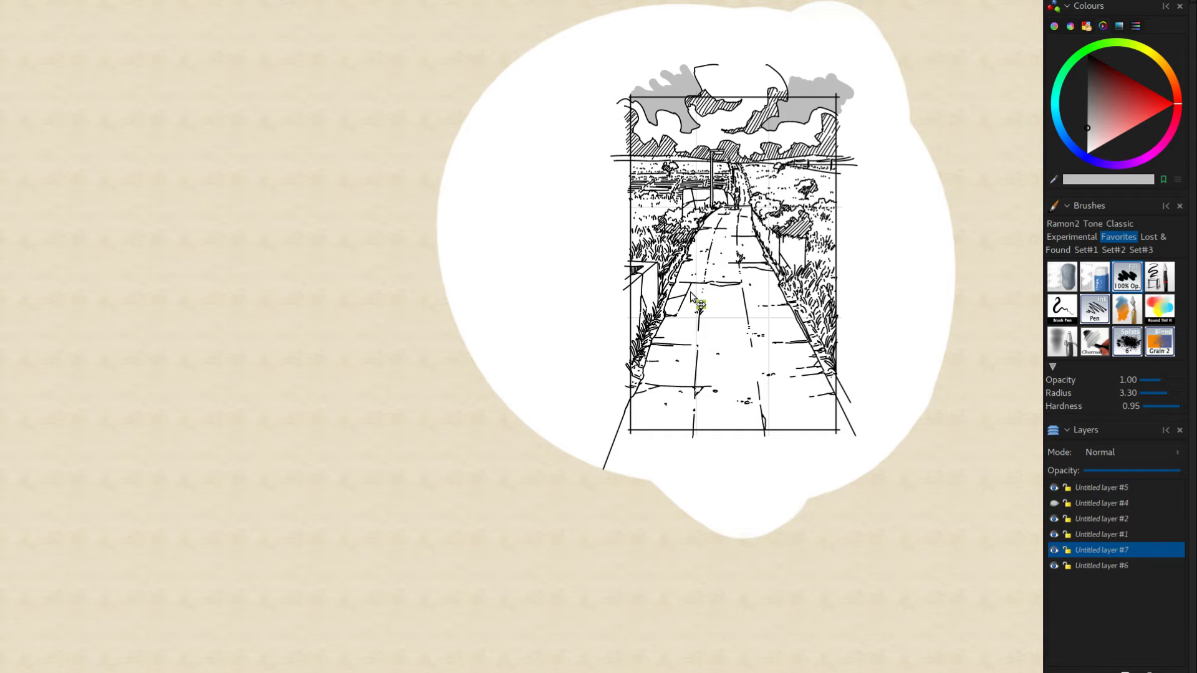
{"action": "mouse_move", "coordinate": [699, 302]}
{"action": "left_mouse_down"}
{"action": "mouse_move", "coordinate": [705, 336]}
{"action": "mouse_move", "coordinate": [708, 321]}
{"action": "left_mouse_up"}
{"action": "mouse_move", "coordinate": [811, 442]}
{"action": "left_mouse_down"}
{"action": "mouse_move", "coordinate": [777, 455]}
{"action": "mouse_move", "coordinate": [807, 474]}
{"action": "mouse_move", "coordinate": [814, 465]}
{"action": "left_mouse_up"}
{"action": "left_click", "coordinate": [1064, 534]}
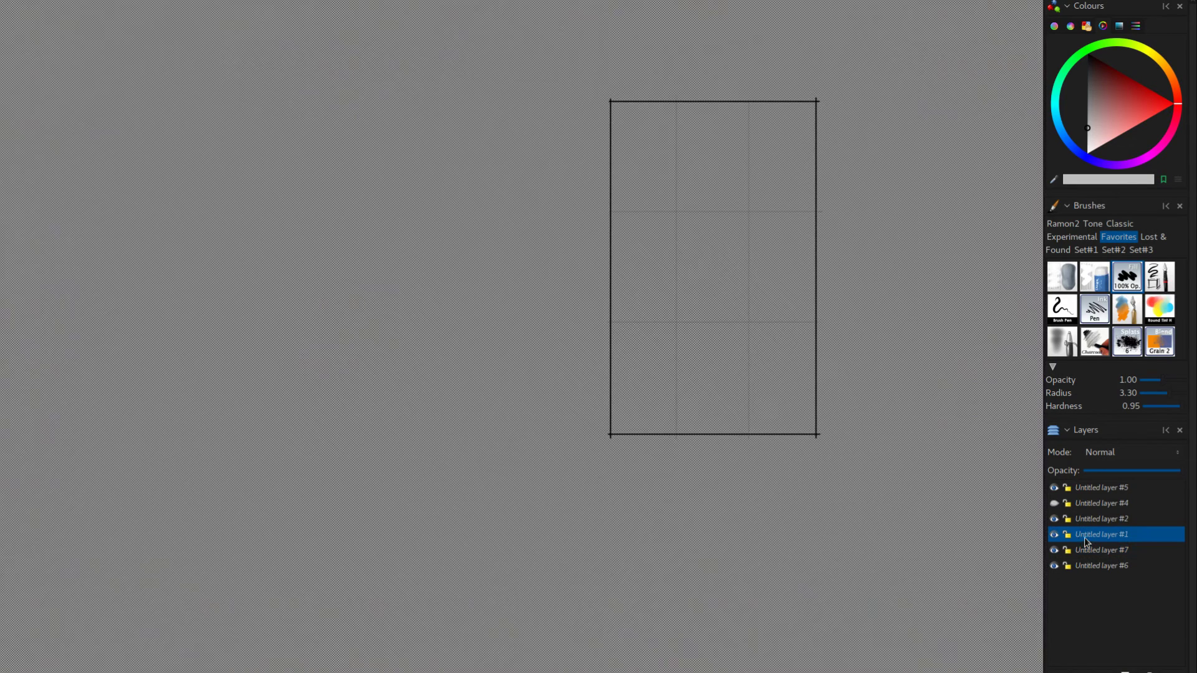
{"action": "key", "text": "ctrl+f"}
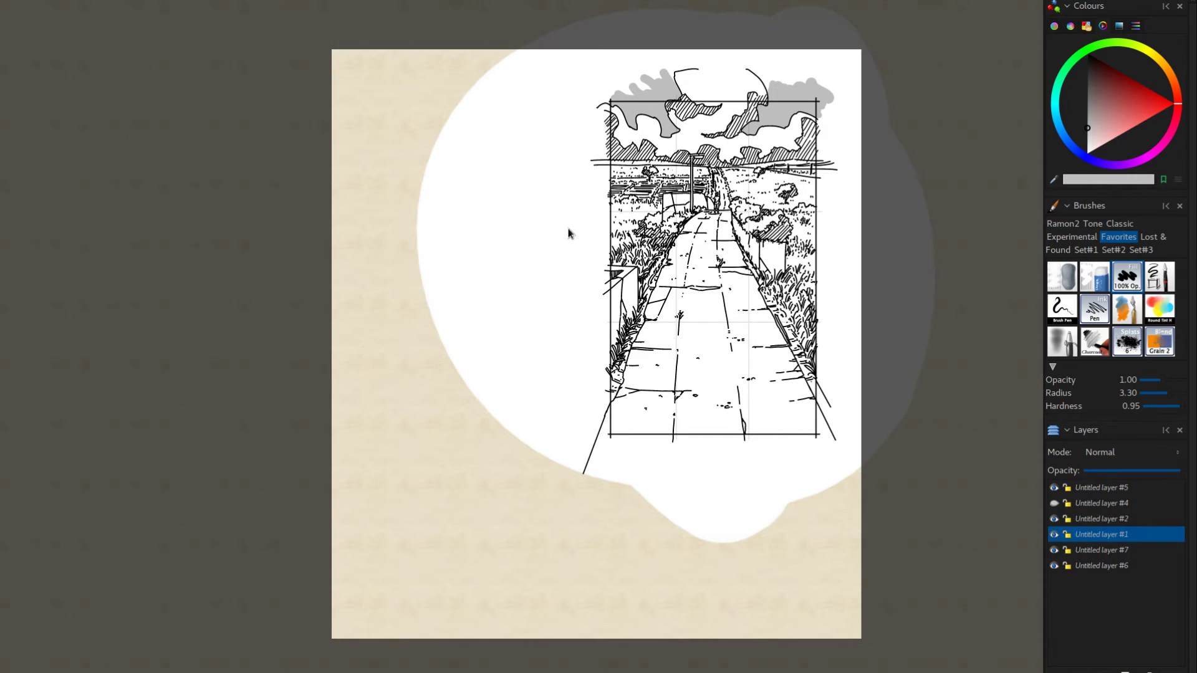
{"action": "left_click_drag", "start_coordinate": [405, 295], "coordinate": [688, 340]}
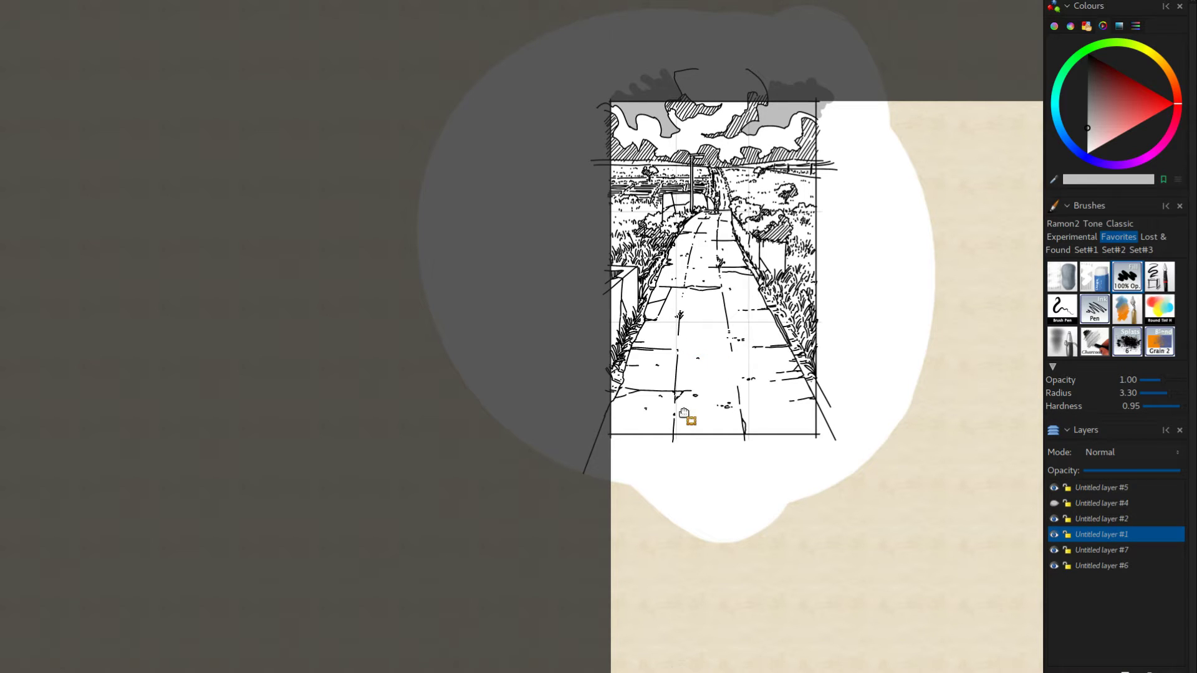
{"action": "key", "text": "Return"}
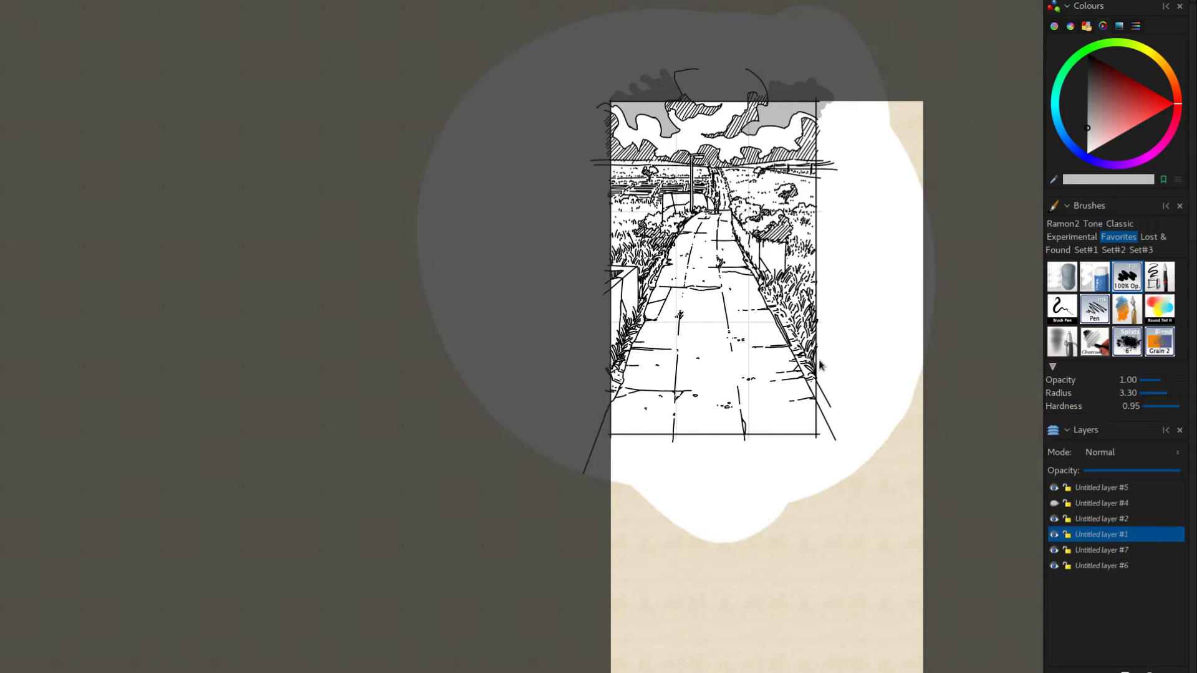
{"action": "key", "text": "Return"}
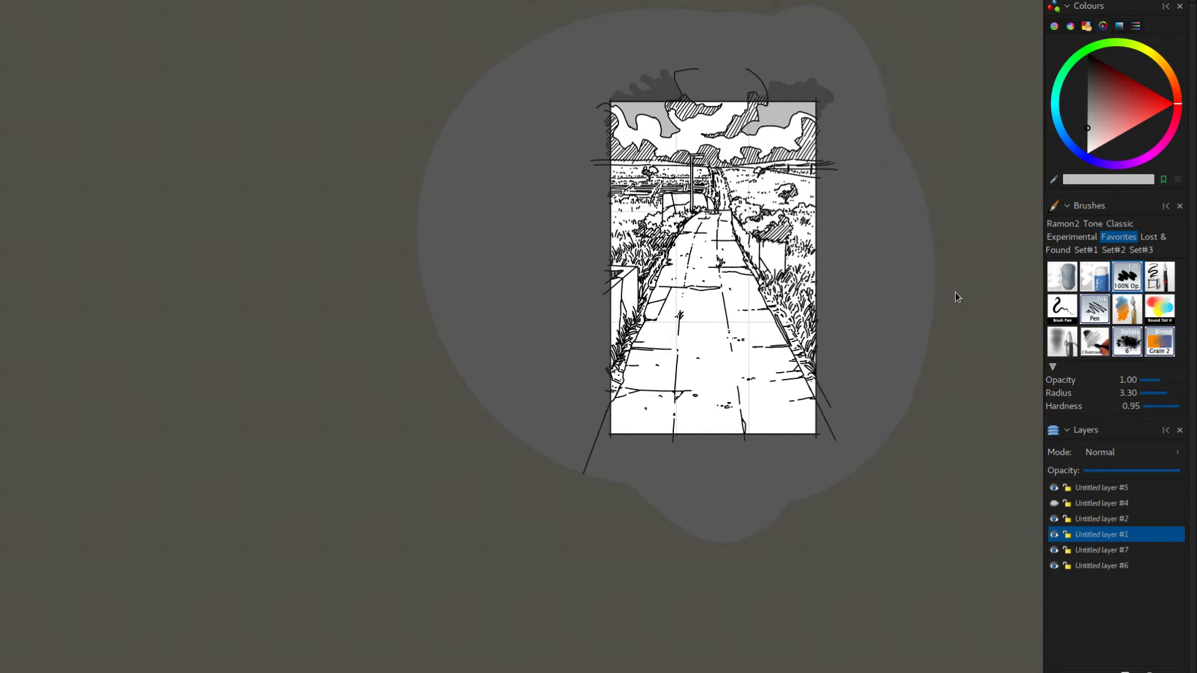
Step: Toggle the visibility of layers #7, #6 and #2 to check what each contributes to the drawing
{"action": "left_click", "coordinate": [1054, 550]}
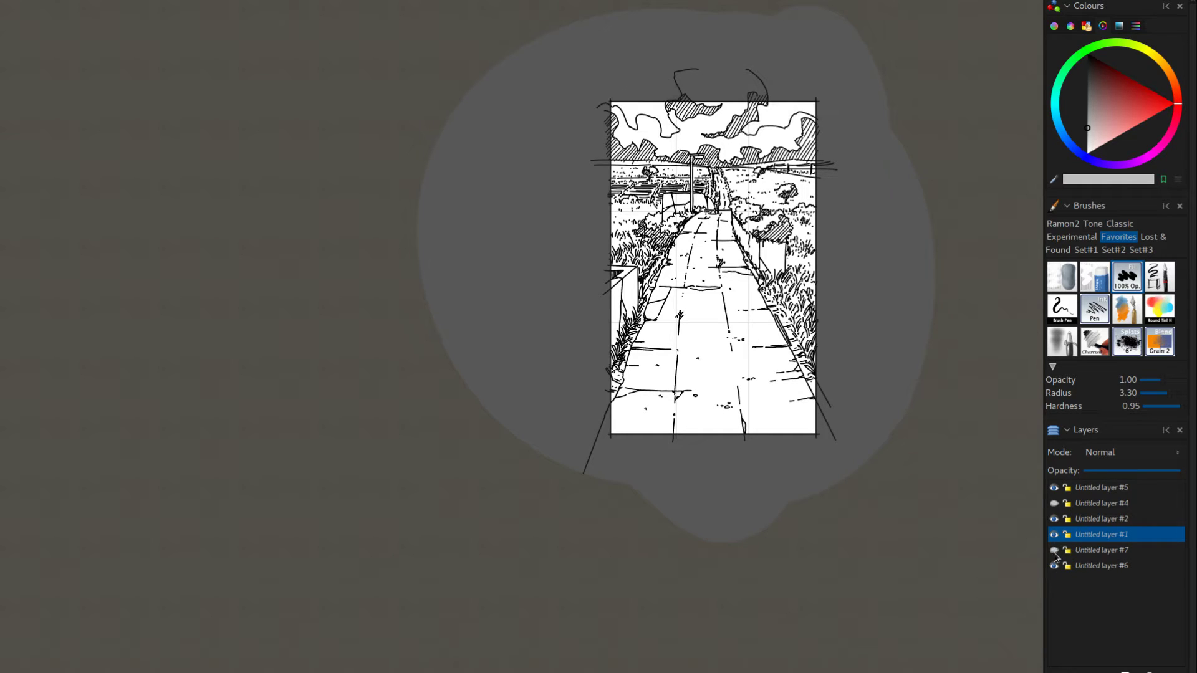
{"action": "left_click", "coordinate": [1053, 550]}
{"action": "left_click", "coordinate": [1053, 551]}
{"action": "left_click", "coordinate": [1054, 550]}
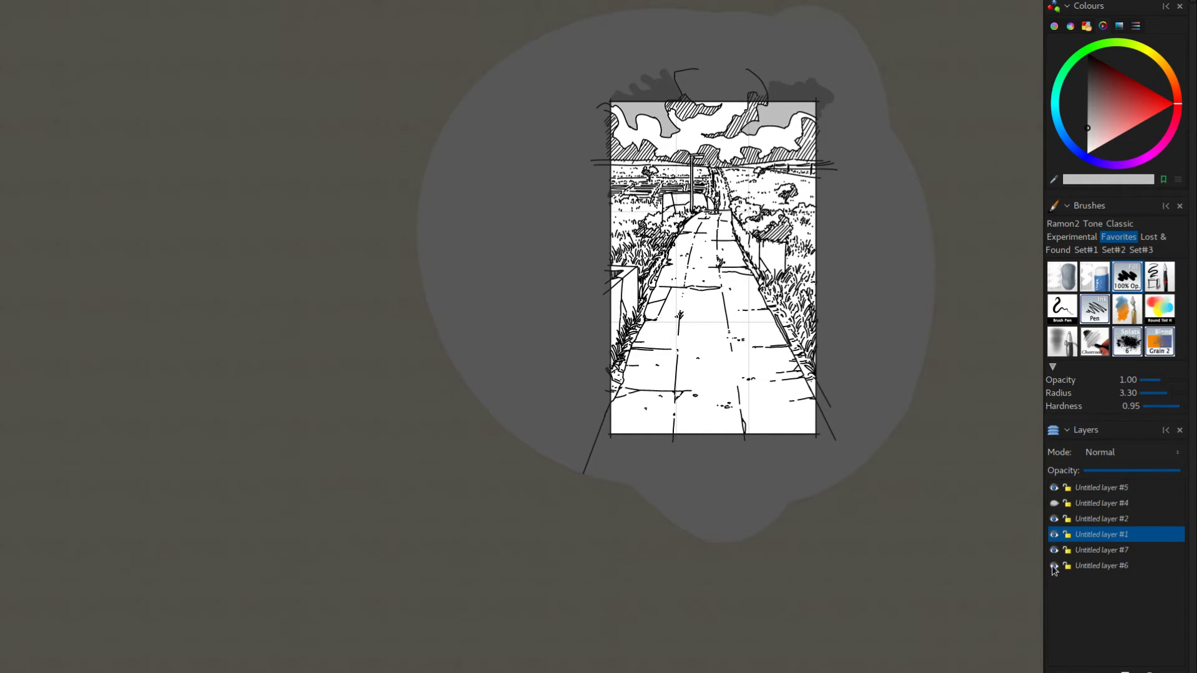
{"action": "left_click", "coordinate": [1052, 566]}
{"action": "left_click", "coordinate": [1052, 566]}
{"action": "left_click", "coordinate": [1054, 520]}
{"action": "left_click", "coordinate": [1054, 520]}
Step: Hide the border layer #1 and merge the small figure's layer #5 into the line-art layer #2
{"action": "left_click", "coordinate": [1053, 534]}
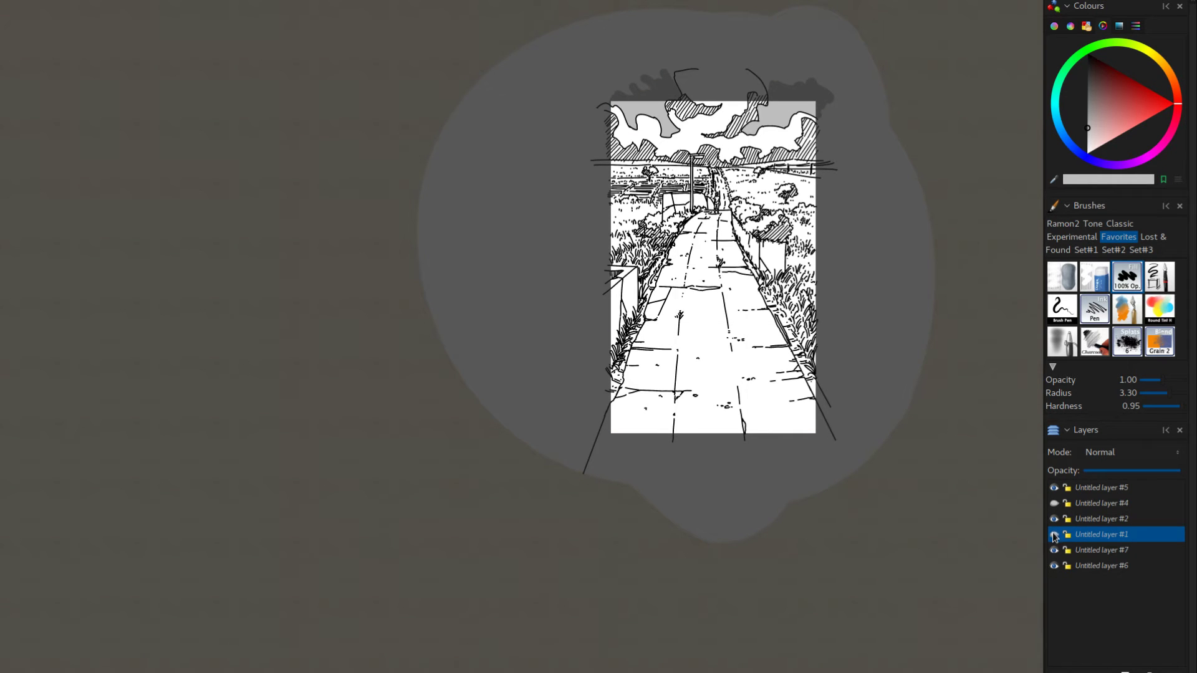
{"action": "left_click_drag", "start_coordinate": [893, 507], "coordinate": [888, 471]}
{"action": "left_click", "coordinate": [1085, 488]}
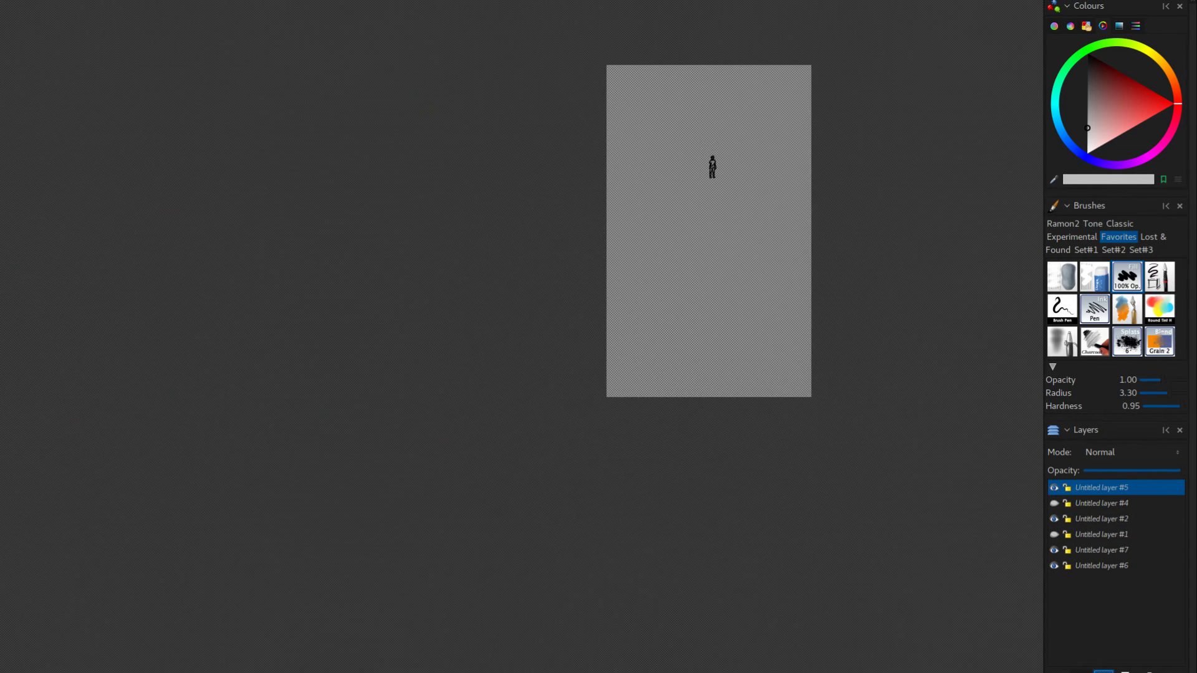
{"action": "left_click", "coordinate": [1103, 672]}
{"action": "left_click", "coordinate": [1149, 672]}
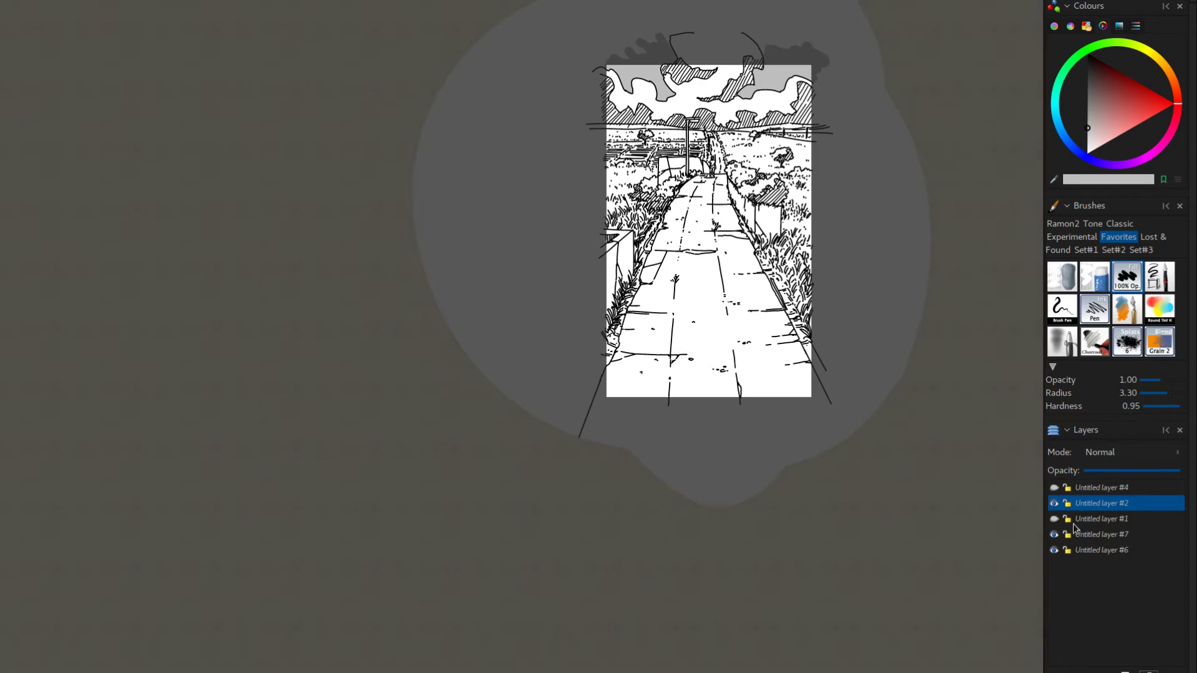
Step: Delete the hidden layers #4 and #1 from the layer stack
{"action": "left_click", "coordinate": [1054, 488]}
{"action": "left_click", "coordinate": [1054, 489]}
{"action": "left_click", "coordinate": [1085, 489]}
{"action": "left_click", "coordinate": [1172, 671]}
{"action": "key", "text": "ctrl+z"}
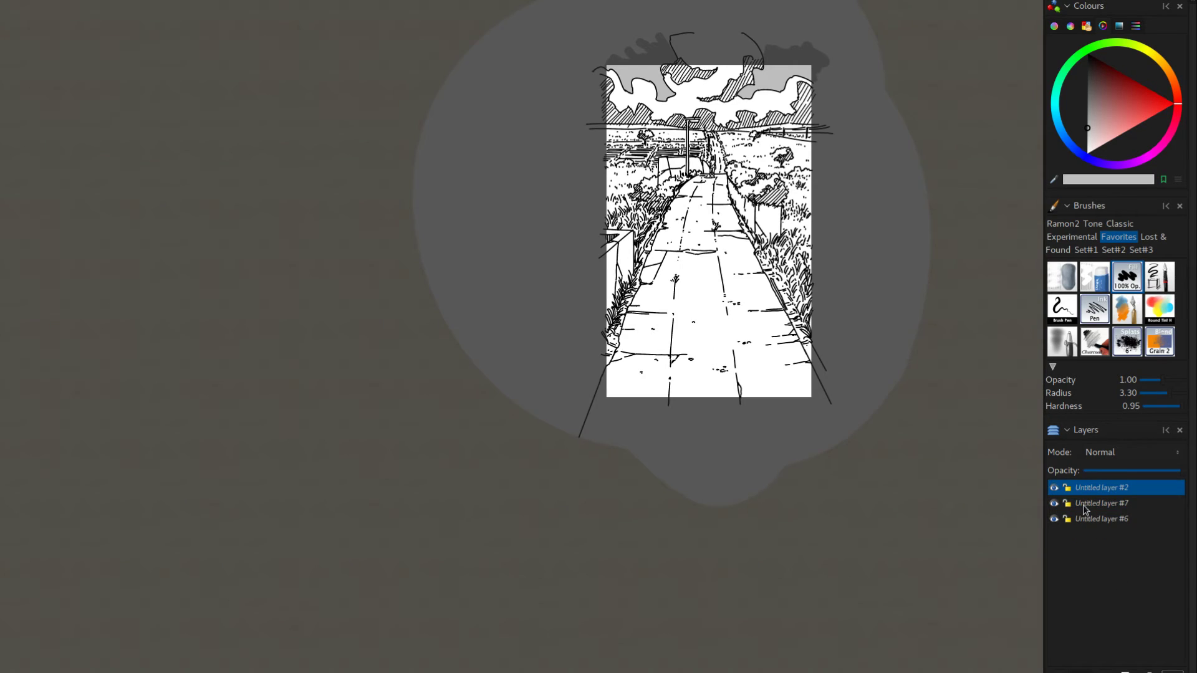
Step: Check layers #7 and #6 individually and add a new layer directly above the white backing layer #6
{"action": "left_click", "coordinate": [1085, 505]}
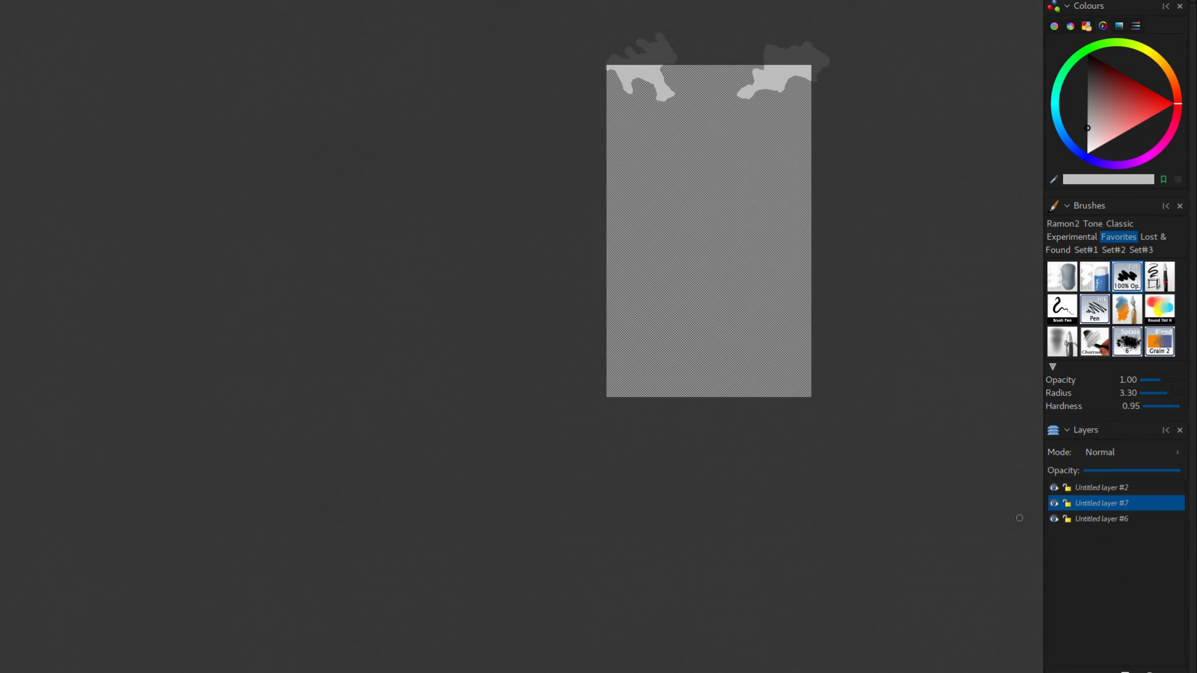
{"action": "left_click", "coordinate": [1087, 520]}
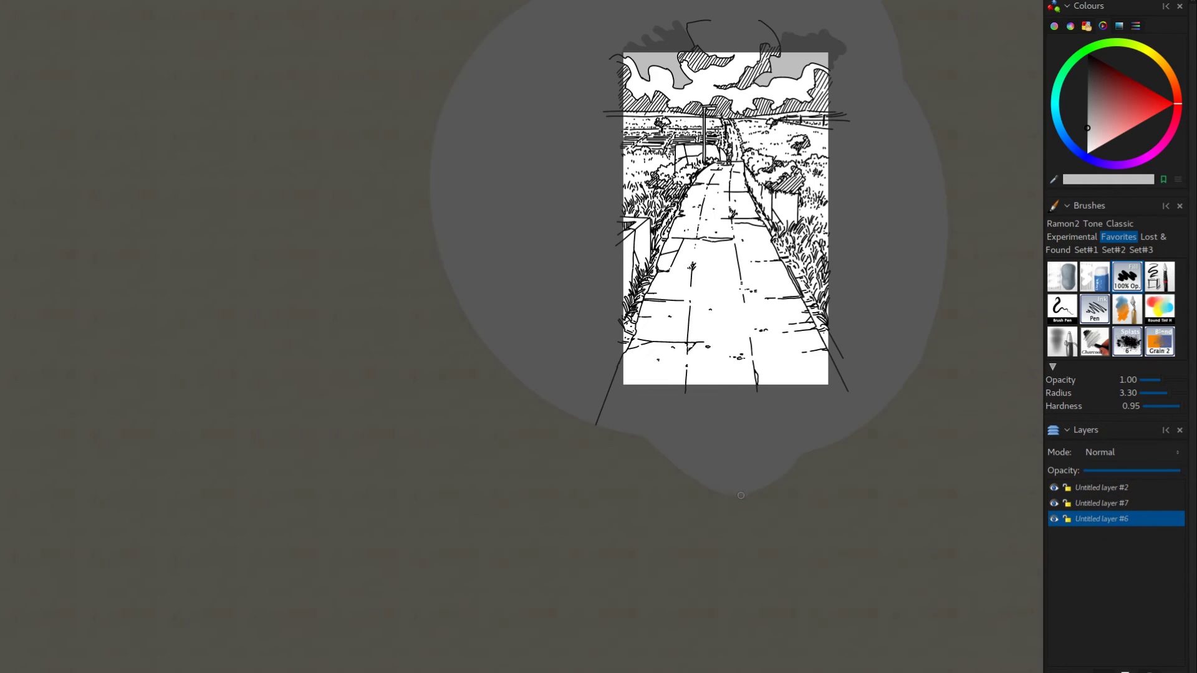
{"action": "left_click_drag", "start_coordinate": [871, 440], "coordinate": [875, 456]}
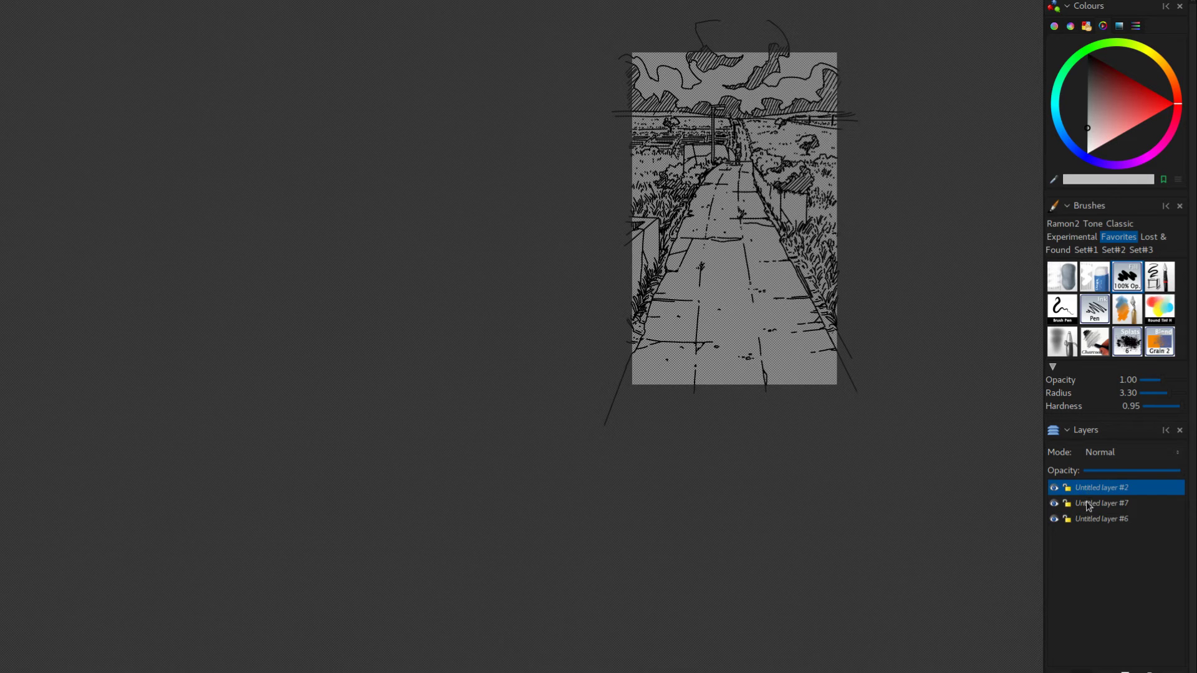
{"action": "left_click", "coordinate": [1084, 504]}
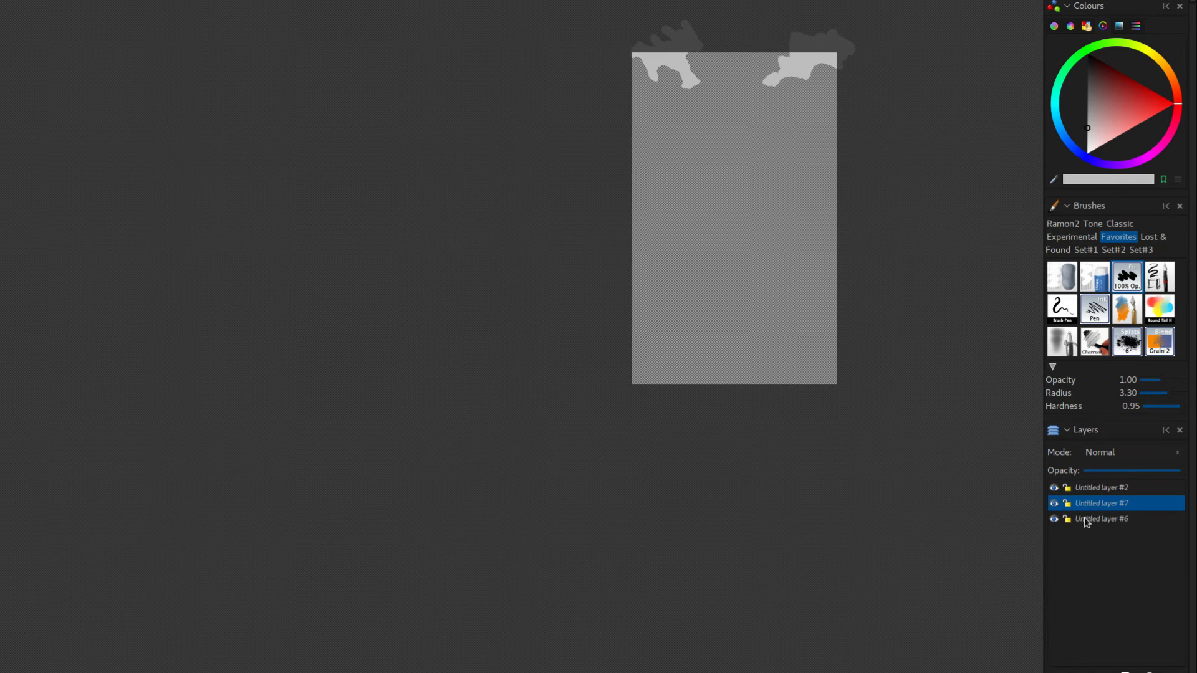
{"action": "left_click", "coordinate": [1087, 520]}
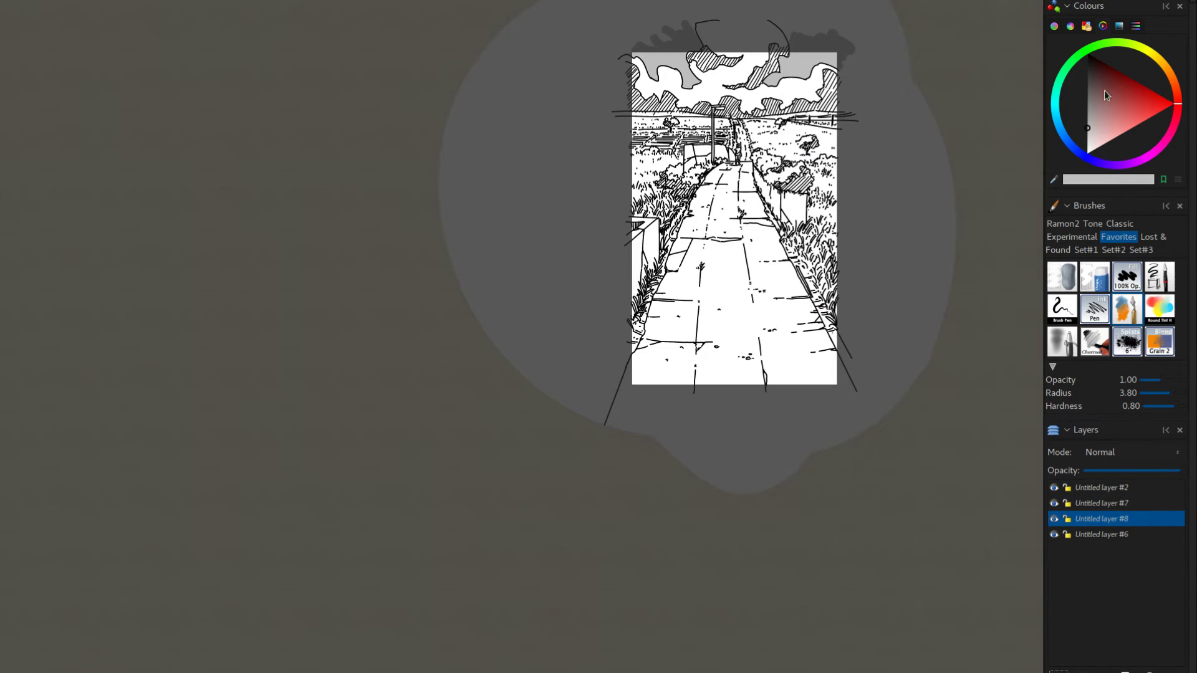
Step: Darken parts of the sky patches on layer #7 with mid-grey soft strokes, undoing the first attempts
{"action": "left_click", "coordinate": [1084, 503]}
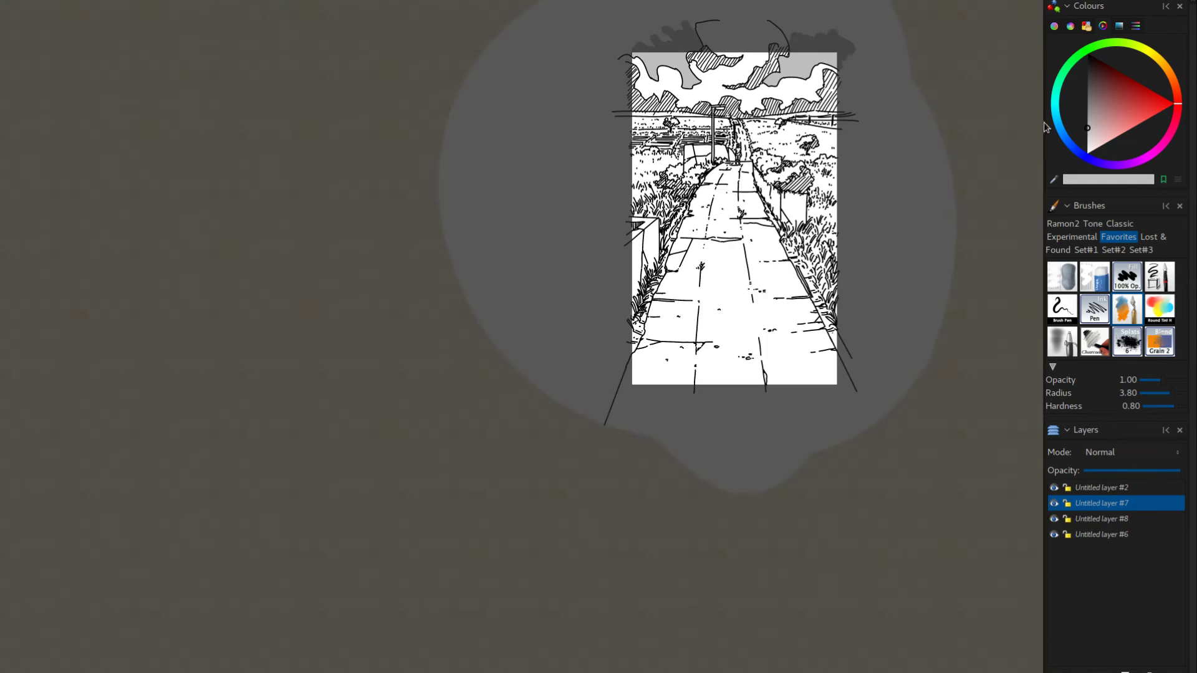
{"action": "left_click", "coordinate": [1087, 111]}
{"action": "mouse_move", "coordinate": [683, 57]}
{"action": "left_mouse_down"}
{"action": "mouse_move", "coordinate": [668, 81]}
{"action": "mouse_move", "coordinate": [680, 70]}
{"action": "mouse_move", "coordinate": [680, 99]}
{"action": "mouse_move", "coordinate": [644, 86]}
{"action": "mouse_move", "coordinate": [646, 48]}
{"action": "mouse_move", "coordinate": [626, 58]}
{"action": "mouse_move", "coordinate": [723, 71]}
{"action": "mouse_move", "coordinate": [784, 55]}
{"action": "mouse_move", "coordinate": [775, 92]}
{"action": "mouse_move", "coordinate": [841, 49]}
{"action": "left_mouse_up"}
{"action": "key", "text": "ctrl+z"}
{"action": "key", "text": "ctrl+z"}
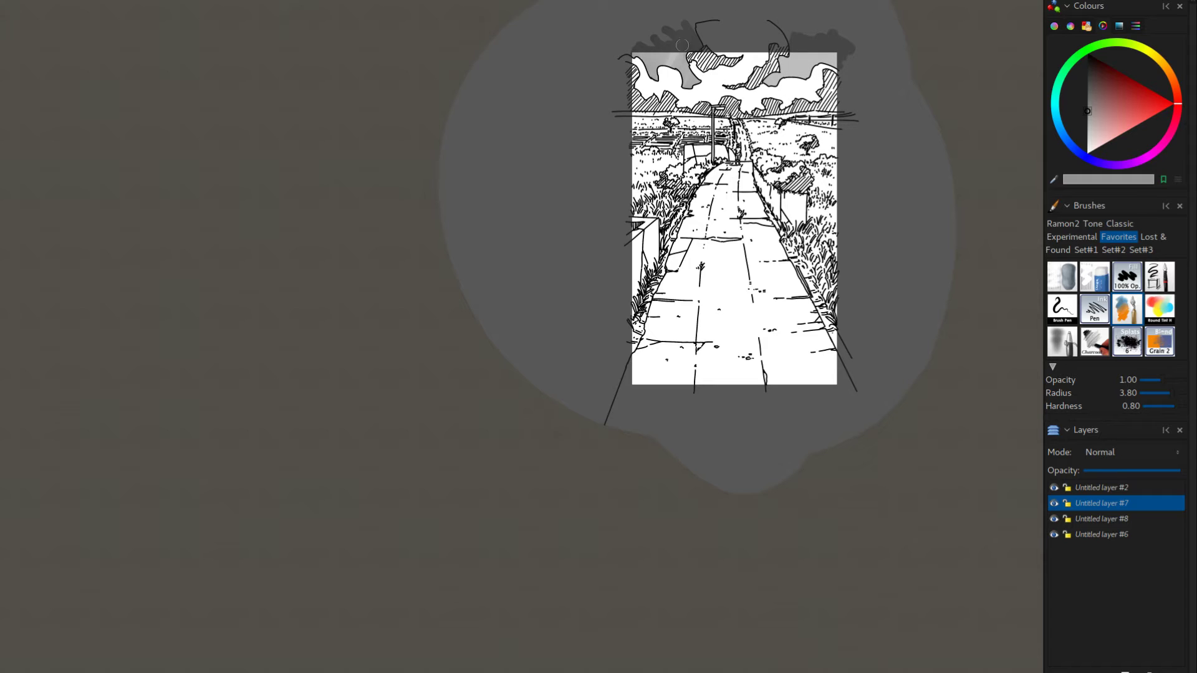
{"action": "key", "text": "ctrl+z"}
{"action": "mouse_move", "coordinate": [674, 64]}
{"action": "left_mouse_down"}
{"action": "mouse_move", "coordinate": [646, 91]}
{"action": "mouse_move", "coordinate": [650, 49]}
{"action": "mouse_move", "coordinate": [631, 48]}
{"action": "mouse_move", "coordinate": [666, 59]}
{"action": "left_mouse_up"}
{"action": "mouse_move", "coordinate": [791, 76]}
{"action": "left_mouse_down"}
{"action": "mouse_move", "coordinate": [814, 94]}
{"action": "mouse_move", "coordinate": [773, 48]}
{"action": "mouse_move", "coordinate": [784, 75]}
{"action": "left_mouse_up"}
Step: Lighten parts of both sky patches on layer #7 with progressively paler grey strokes
{"action": "left_click_drag", "start_coordinate": [1087, 127], "coordinate": [1086, 137]}
{"action": "left_click", "coordinate": [1080, 132]}
{"action": "left_click_drag", "start_coordinate": [801, 74], "coordinate": [772, 75]}
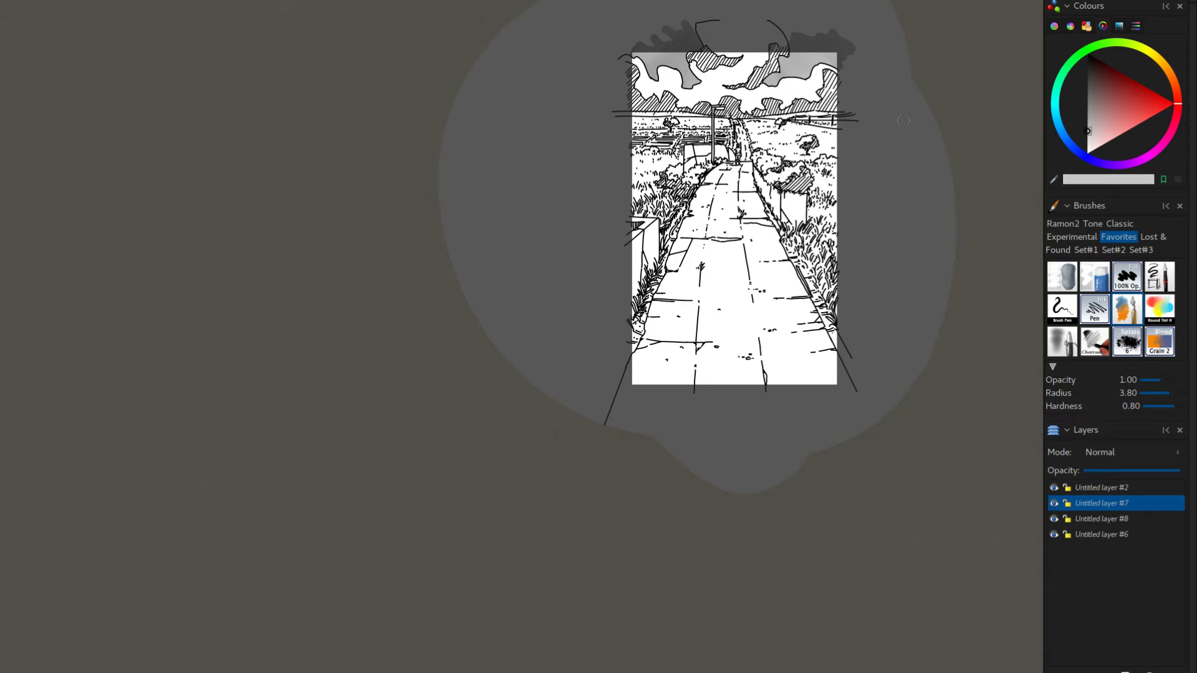
{"action": "left_click", "coordinate": [1086, 139]}
{"action": "left_click_drag", "start_coordinate": [795, 67], "coordinate": [807, 82]}
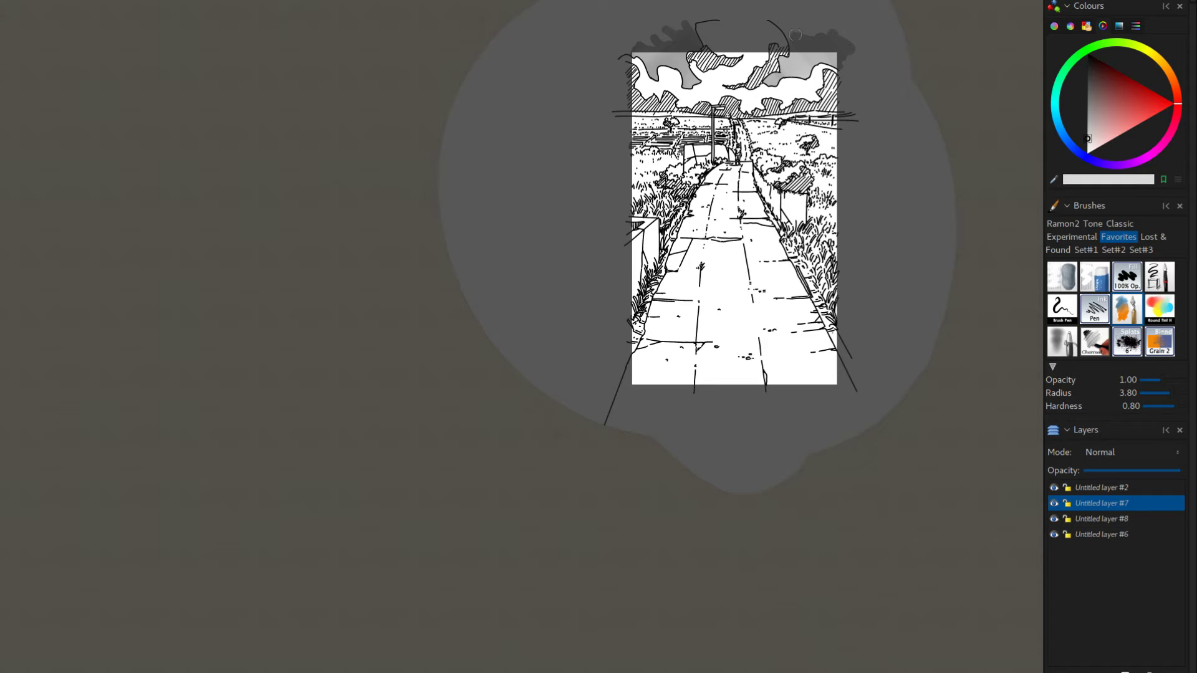
{"action": "left_click_drag", "start_coordinate": [669, 60], "coordinate": [652, 66]}
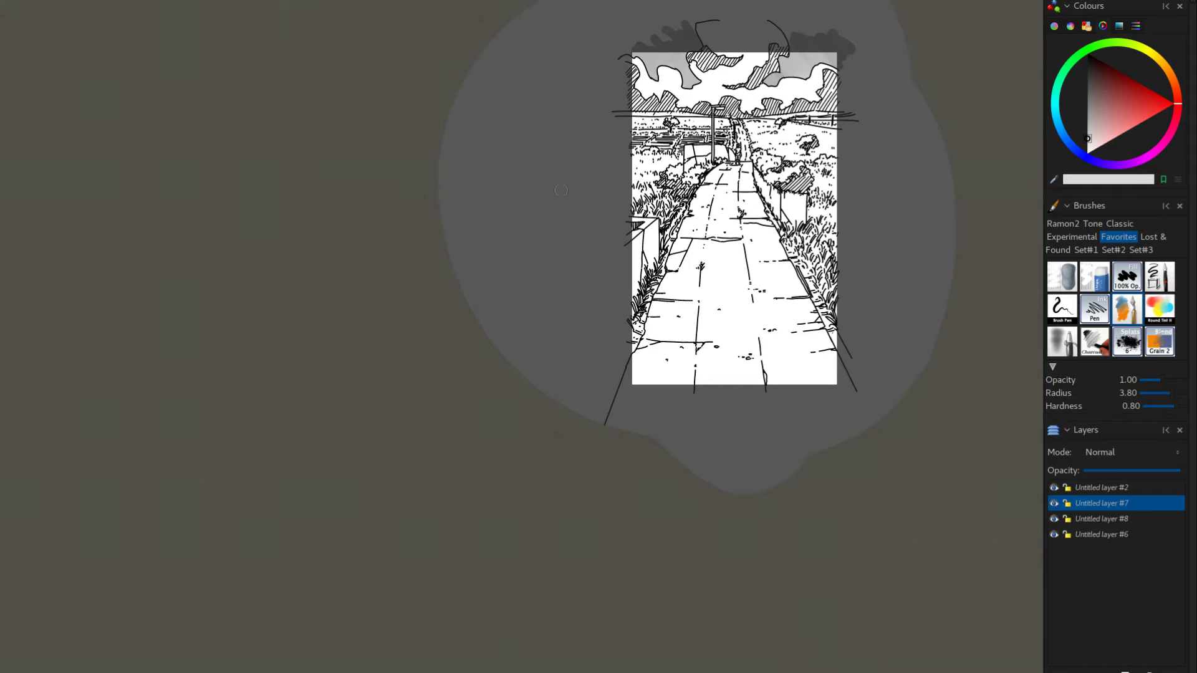
Step: On layer #8, shade the distant fields on both sides of the road with soft grey, using a larger brush radius
{"action": "left_click_drag", "start_coordinate": [682, 443], "coordinate": [652, 443]}
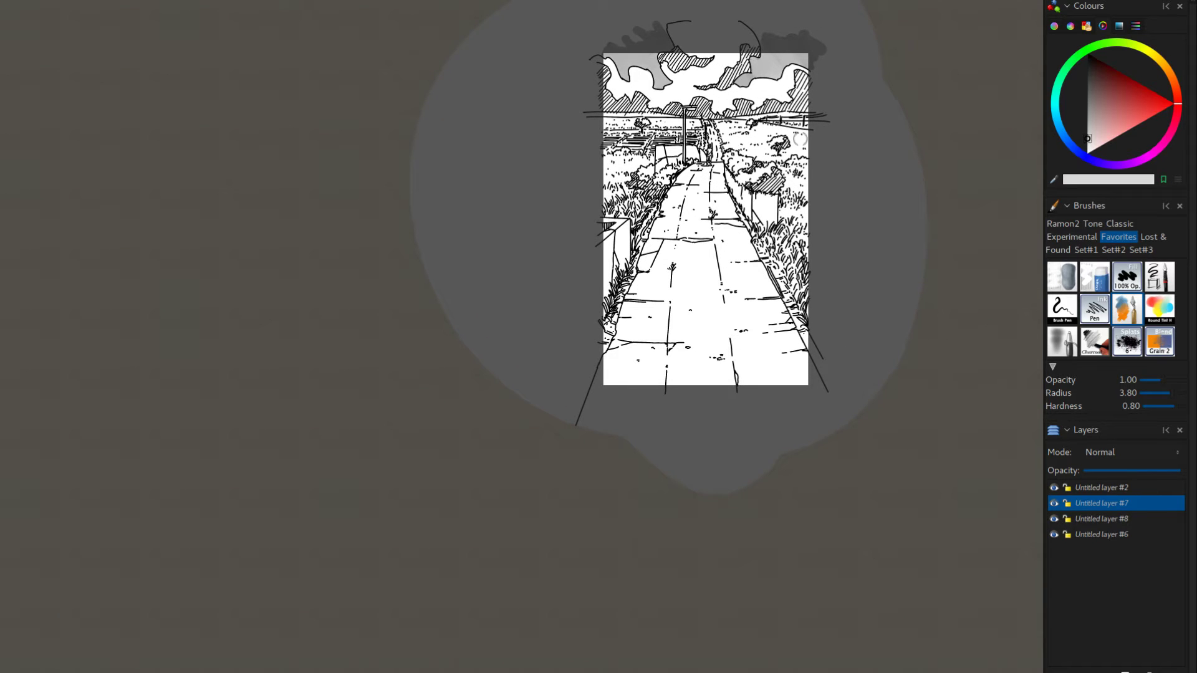
{"action": "scroll", "coordinate": [719, 399], "scroll_direction": "up", "scroll_amount": 2}
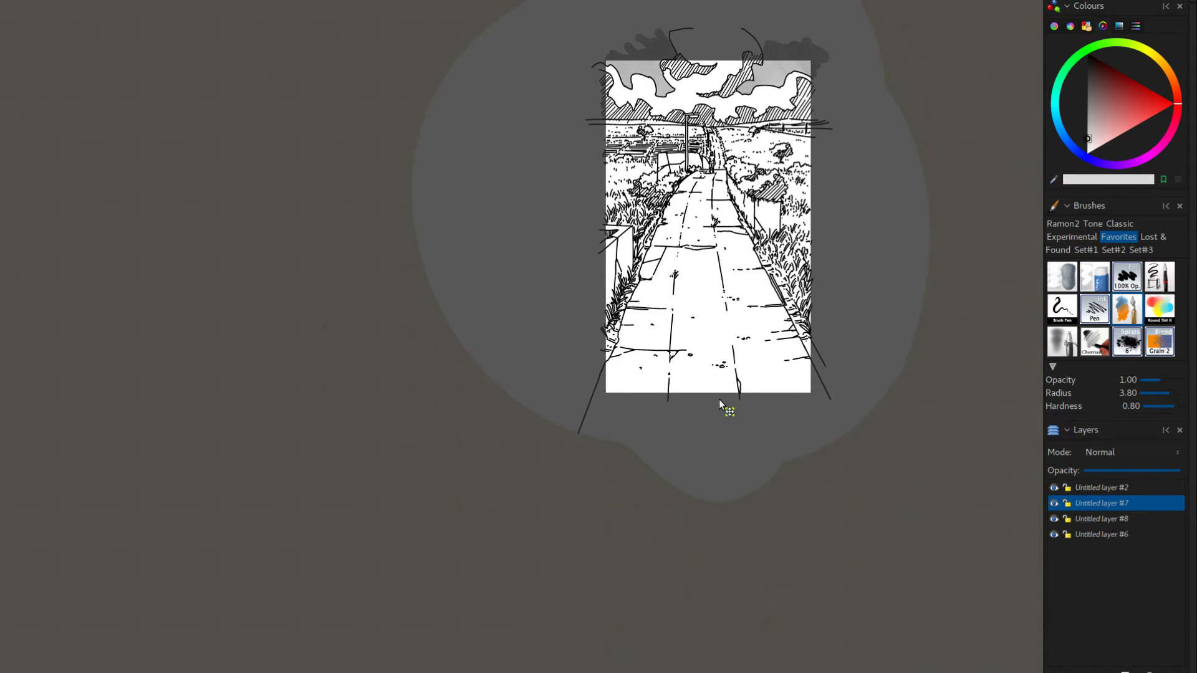
{"action": "scroll", "coordinate": [769, 572], "scroll_direction": "down", "scroll_amount": 2}
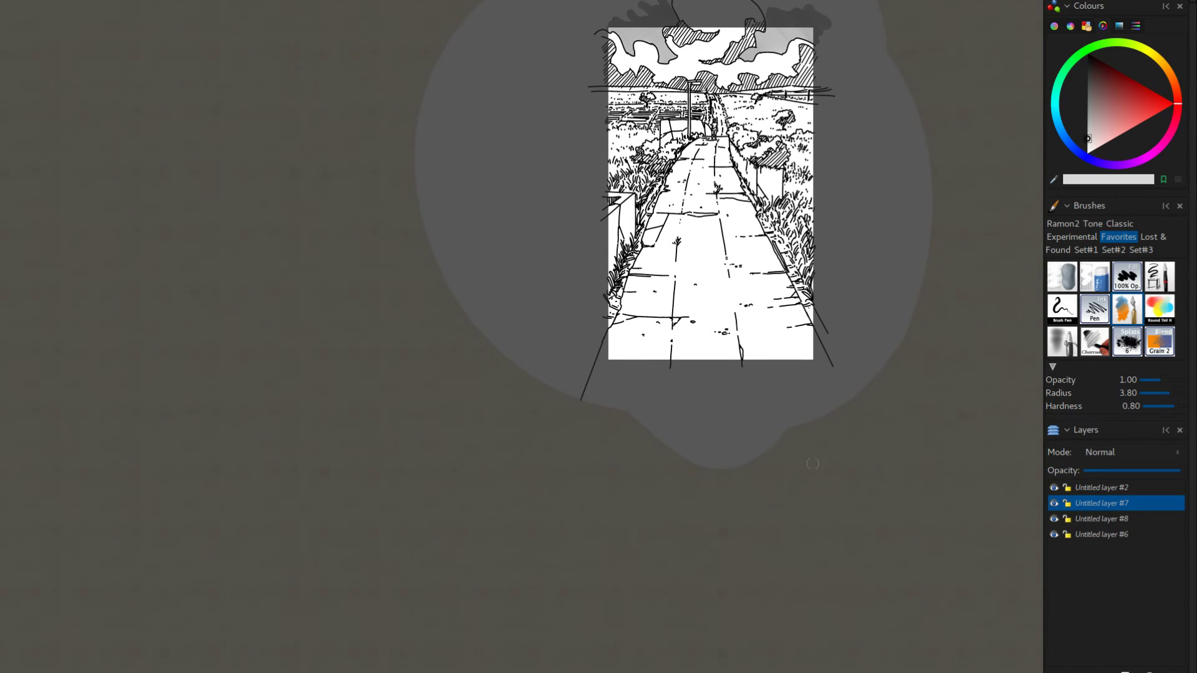
{"action": "left_click", "coordinate": [1093, 518]}
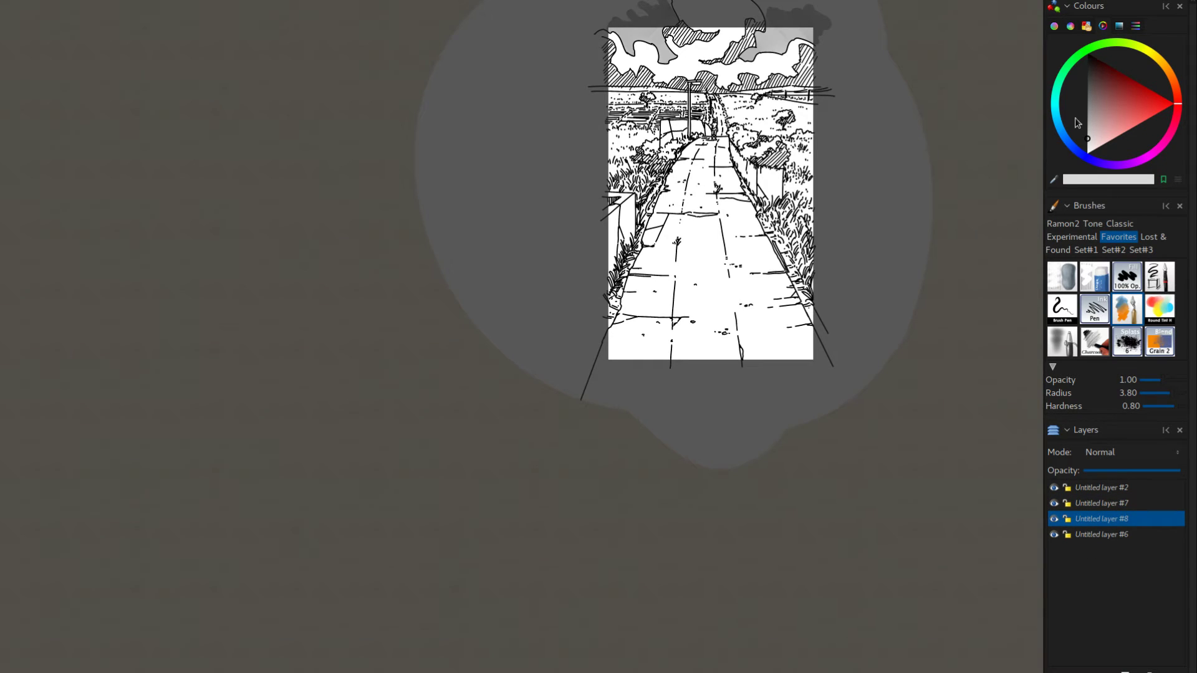
{"action": "left_click", "coordinate": [1087, 118]}
{"action": "key", "text": "f"}
{"action": "key", "text": "f"}
{"action": "key", "text": "f"}
{"action": "mouse_move", "coordinate": [805, 128]}
{"action": "left_mouse_down"}
{"action": "mouse_move", "coordinate": [800, 159]}
{"action": "mouse_move", "coordinate": [800, 111]}
{"action": "mouse_move", "coordinate": [782, 148]}
{"action": "mouse_move", "coordinate": [800, 199]}
{"action": "left_mouse_up"}
{"action": "mouse_move", "coordinate": [761, 120]}
{"action": "left_mouse_down"}
{"action": "mouse_move", "coordinate": [738, 118]}
{"action": "mouse_move", "coordinate": [751, 123]}
{"action": "left_mouse_up"}
{"action": "mouse_move", "coordinate": [674, 115]}
{"action": "left_mouse_down"}
{"action": "mouse_move", "coordinate": [643, 134]}
{"action": "mouse_move", "coordinate": [612, 103]}
{"action": "mouse_move", "coordinate": [618, 142]}
{"action": "mouse_move", "coordinate": [662, 134]}
{"action": "mouse_move", "coordinate": [654, 122]}
{"action": "mouse_move", "coordinate": [665, 137]}
{"action": "mouse_move", "coordinate": [643, 137]}
{"action": "mouse_move", "coordinate": [617, 106]}
{"action": "mouse_move", "coordinate": [661, 99]}
{"action": "mouse_move", "coordinate": [606, 103]}
{"action": "mouse_move", "coordinate": [692, 115]}
{"action": "left_mouse_up"}
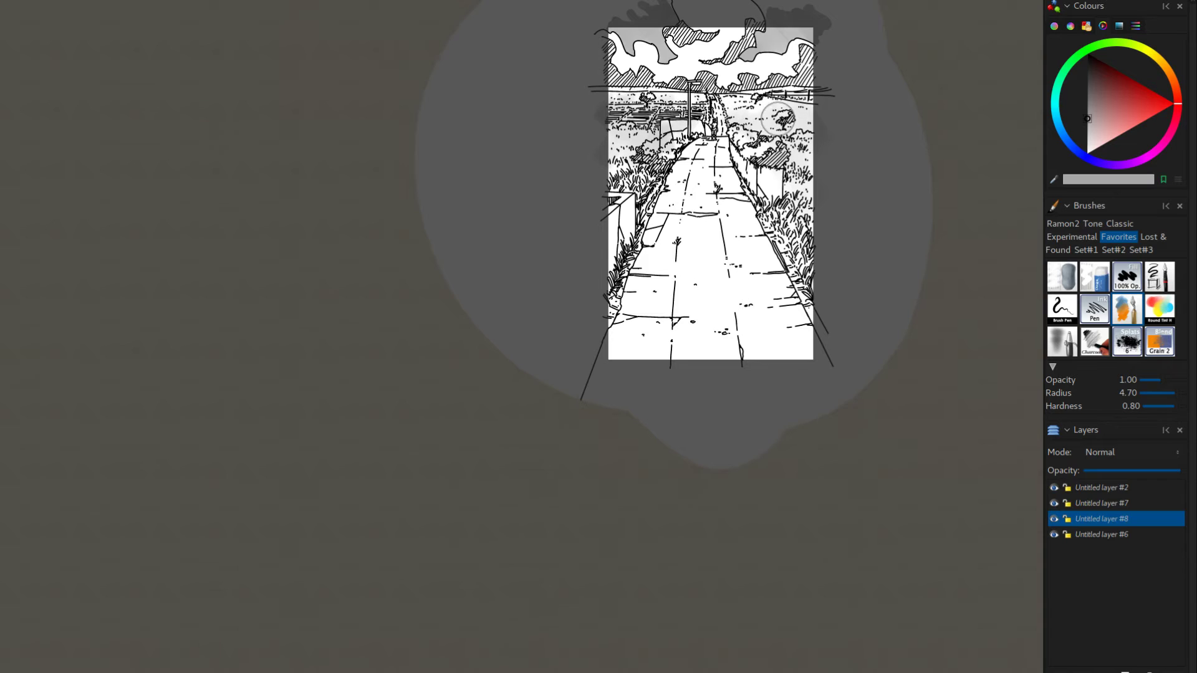
Step: Shade the right-hand vegetation and the paved road in soft grey, raising the brush radius to 5.30
{"action": "mouse_move", "coordinate": [775, 185]}
{"action": "left_mouse_down"}
{"action": "mouse_move", "coordinate": [756, 140]}
{"action": "mouse_move", "coordinate": [779, 157]}
{"action": "mouse_move", "coordinate": [770, 192]}
{"action": "mouse_move", "coordinate": [738, 155]}
{"action": "left_mouse_up"}
{"action": "mouse_move", "coordinate": [779, 226]}
{"action": "left_mouse_down"}
{"action": "mouse_move", "coordinate": [819, 286]}
{"action": "mouse_move", "coordinate": [786, 191]}
{"action": "mouse_move", "coordinate": [814, 359]}
{"action": "left_mouse_up"}
{"action": "left_click_drag", "start_coordinate": [746, 212], "coordinate": [792, 360]}
{"action": "mouse_move", "coordinate": [743, 231]}
{"action": "left_mouse_down"}
{"action": "mouse_move", "coordinate": [807, 394]}
{"action": "mouse_move", "coordinate": [805, 357]}
{"action": "mouse_move", "coordinate": [768, 280]}
{"action": "mouse_move", "coordinate": [764, 390]}
{"action": "mouse_move", "coordinate": [714, 237]}
{"action": "mouse_move", "coordinate": [710, 364]}
{"action": "mouse_move", "coordinate": [695, 284]}
{"action": "mouse_move", "coordinate": [680, 277]}
{"action": "mouse_move", "coordinate": [647, 368]}
{"action": "mouse_move", "coordinate": [677, 213]}
{"action": "mouse_move", "coordinate": [608, 382]}
{"action": "left_mouse_up"}
{"action": "key", "text": "f"}
{"action": "key", "text": "f"}
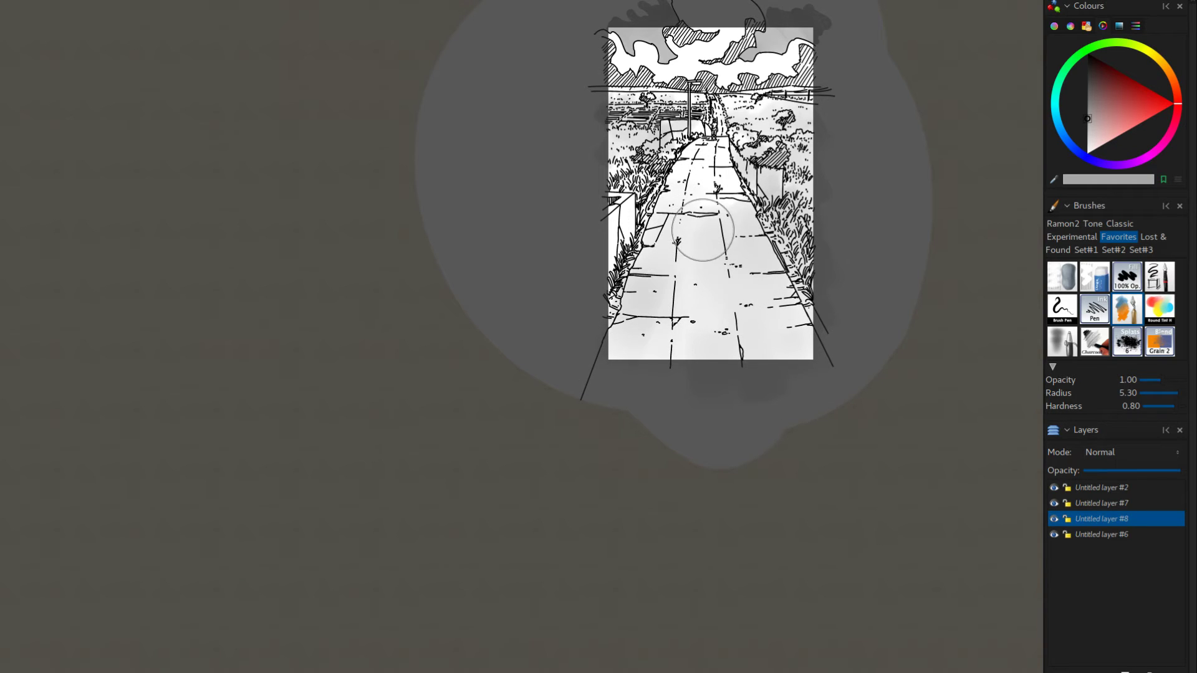
Step: Shade the road's far end with radius 4.40 and the left-hand roadside with radius 4.70
{"action": "key", "text": "d"}
{"action": "key", "text": "d"}
{"action": "key", "text": "d"}
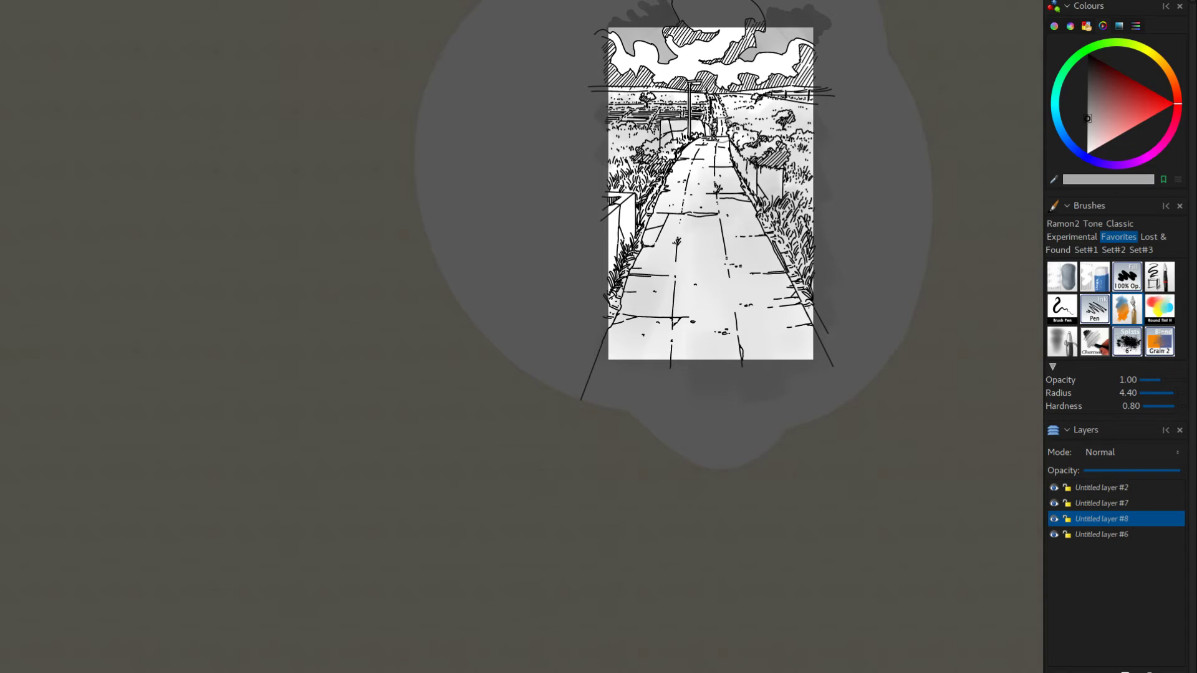
{"action": "left_click_drag", "start_coordinate": [729, 131], "coordinate": [718, 126]}
{"action": "key", "text": "f"}
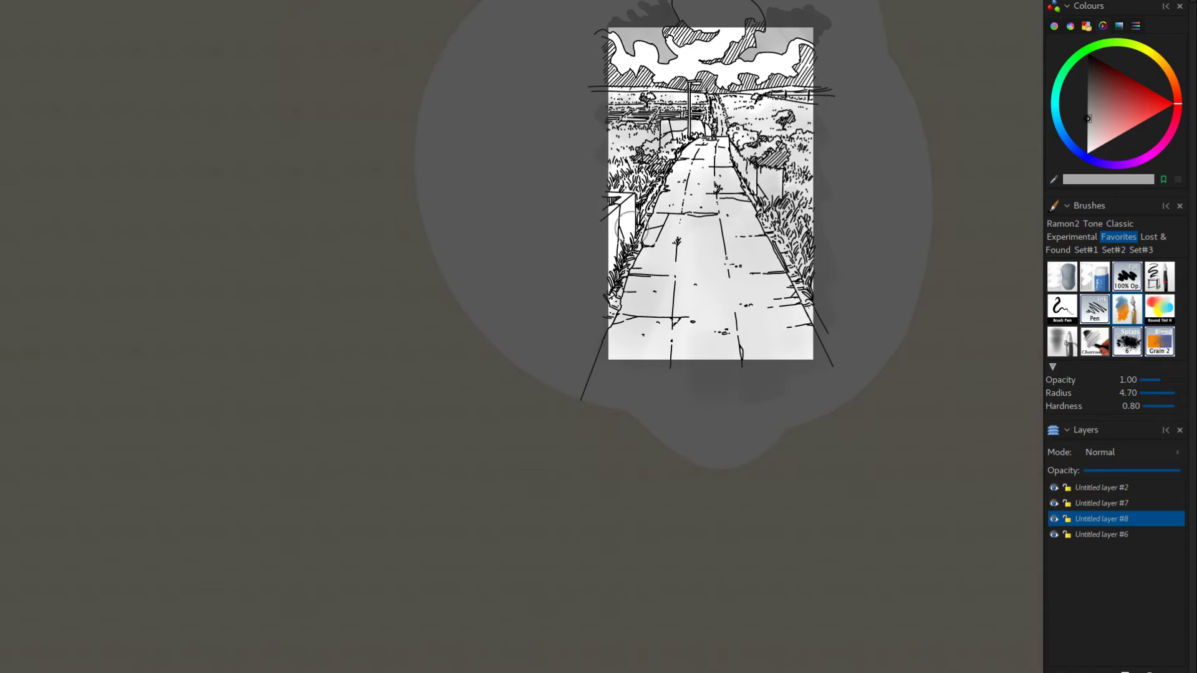
{"action": "mouse_move", "coordinate": [598, 342]}
{"action": "left_mouse_down"}
{"action": "mouse_move", "coordinate": [604, 272]}
{"action": "mouse_move", "coordinate": [667, 149]}
{"action": "left_mouse_up"}
Step: Set the brush radius to 4.40 and shade the vegetation above the left-hand wall in soft grey
{"action": "key", "text": "d"}
{"action": "key", "text": "d"}
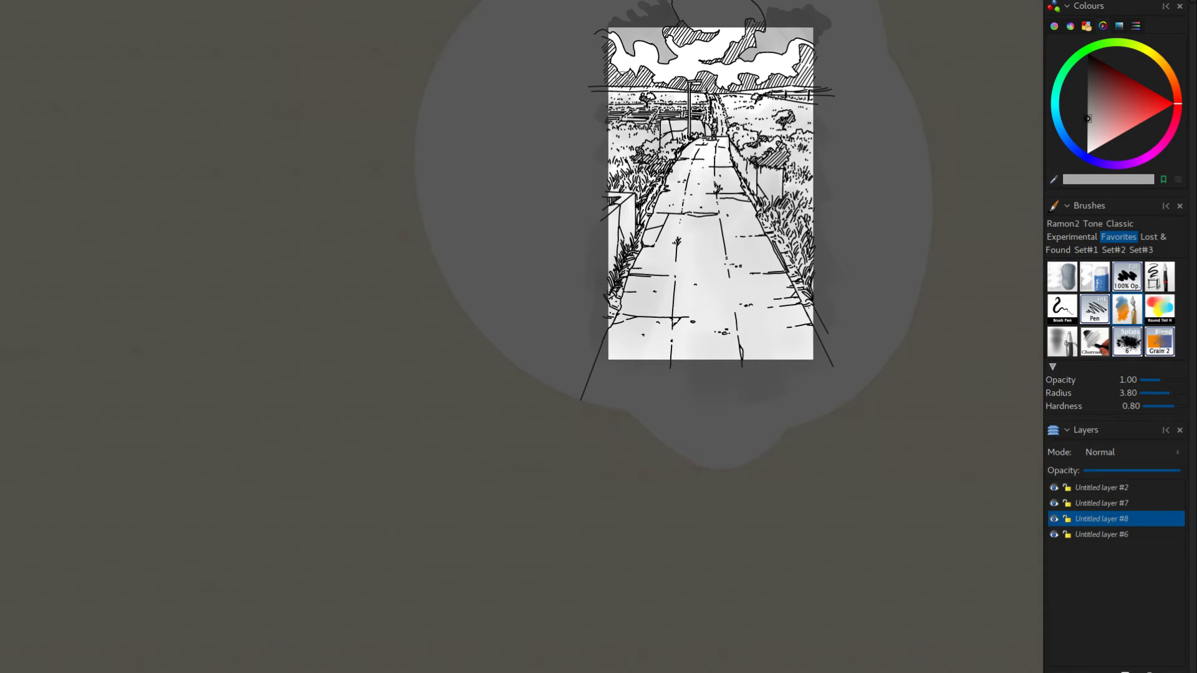
{"action": "key", "text": "f"}
{"action": "key", "text": "f"}
{"action": "left_click_drag", "start_coordinate": [604, 153], "coordinate": [621, 186]}
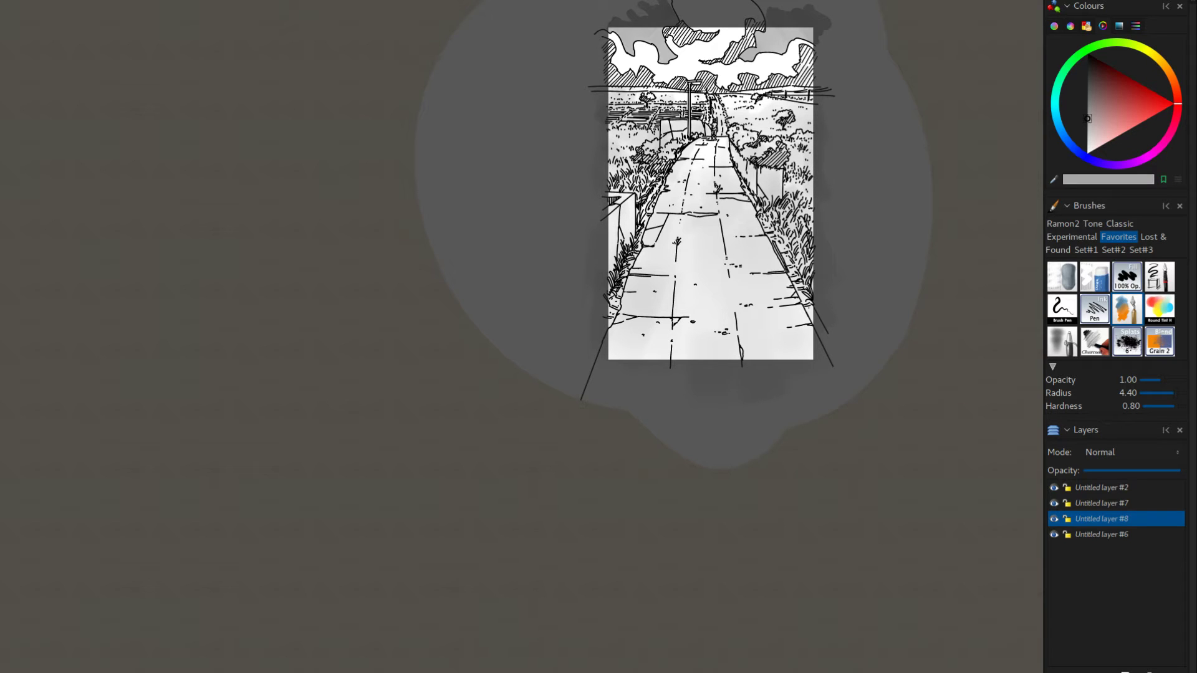
Step: Deepen the grey across the road's foreground and the thumbnail's lower part with a brush radius of 5.30
{"action": "left_click_drag", "start_coordinate": [636, 263], "coordinate": [592, 291]}
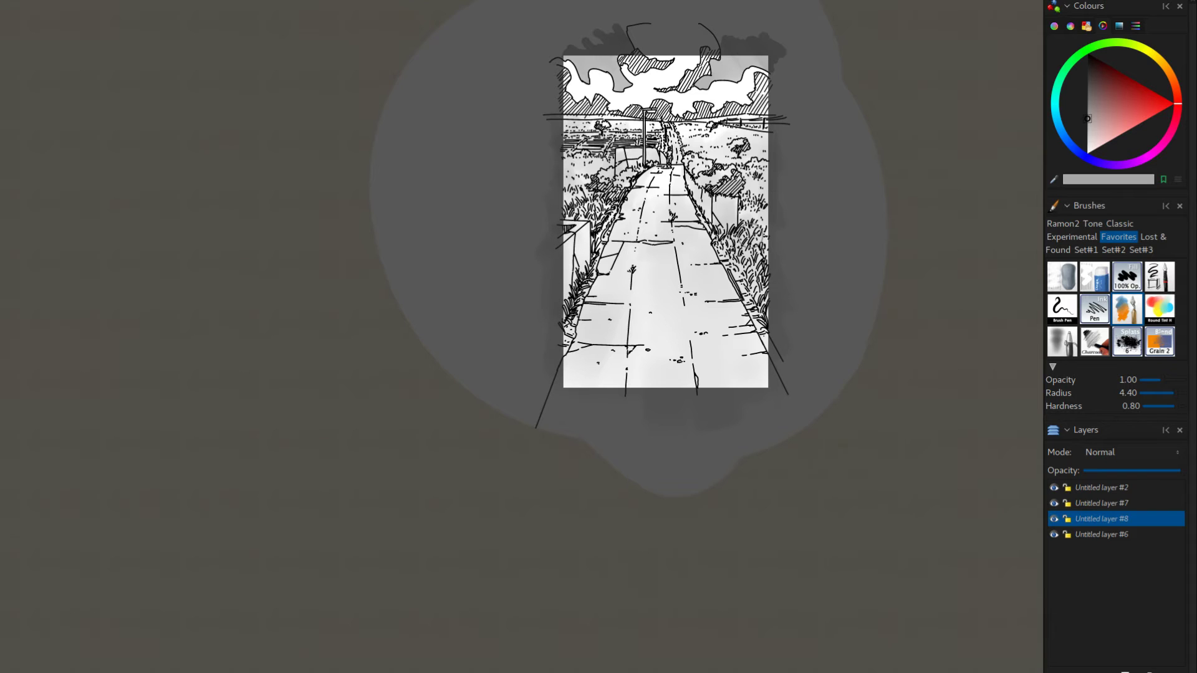
{"action": "key", "text": "f"}
{"action": "key", "text": "f"}
{"action": "key", "text": "f"}
{"action": "mouse_move", "coordinate": [771, 372]}
{"action": "left_mouse_down"}
{"action": "mouse_move", "coordinate": [721, 392]}
{"action": "mouse_move", "coordinate": [710, 377]}
{"action": "mouse_move", "coordinate": [670, 382]}
{"action": "mouse_move", "coordinate": [687, 347]}
{"action": "mouse_move", "coordinate": [735, 337]}
{"action": "mouse_move", "coordinate": [704, 277]}
{"action": "mouse_move", "coordinate": [714, 361]}
{"action": "mouse_move", "coordinate": [643, 292]}
{"action": "mouse_move", "coordinate": [571, 365]}
{"action": "mouse_move", "coordinate": [592, 250]}
{"action": "mouse_move", "coordinate": [614, 258]}
{"action": "mouse_move", "coordinate": [670, 378]}
{"action": "mouse_move", "coordinate": [738, 388]}
{"action": "mouse_move", "coordinate": [714, 263]}
{"action": "mouse_move", "coordinate": [646, 270]}
{"action": "mouse_move", "coordinate": [651, 316]}
{"action": "left_mouse_up"}
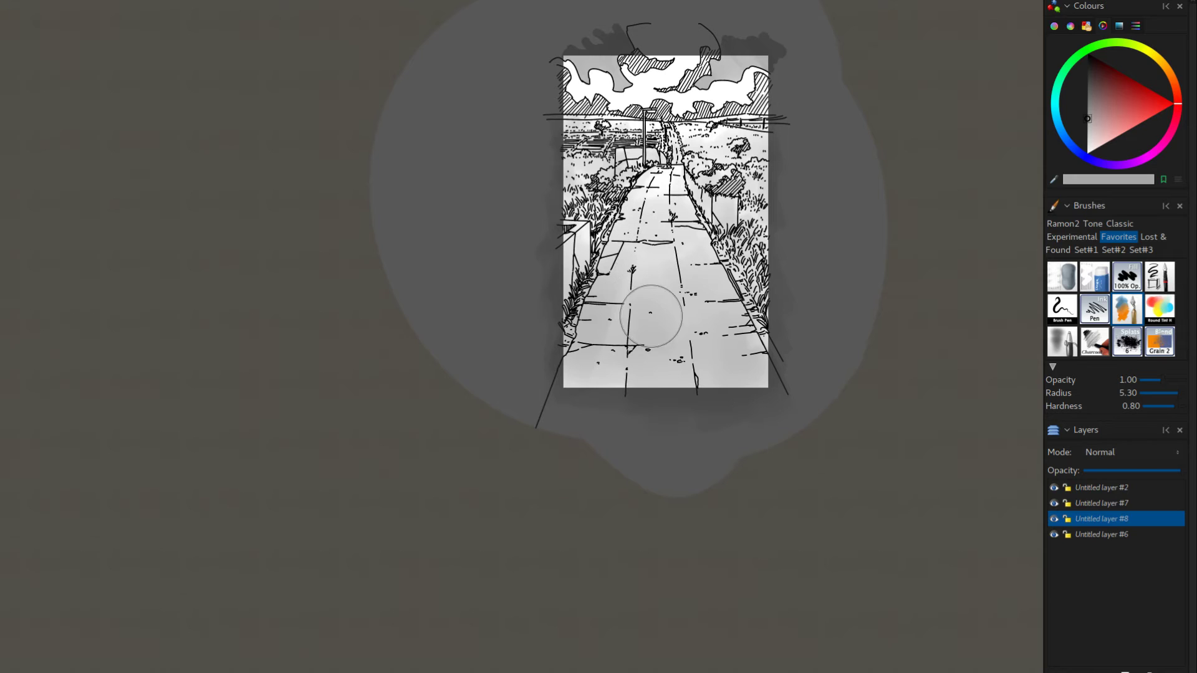
{"action": "left_click_drag", "start_coordinate": [698, 528], "coordinate": [689, 544]}
{"action": "left_click_drag", "start_coordinate": [798, 584], "coordinate": [772, 590]}
{"action": "left_click_drag", "start_coordinate": [836, 565], "coordinate": [804, 577]}
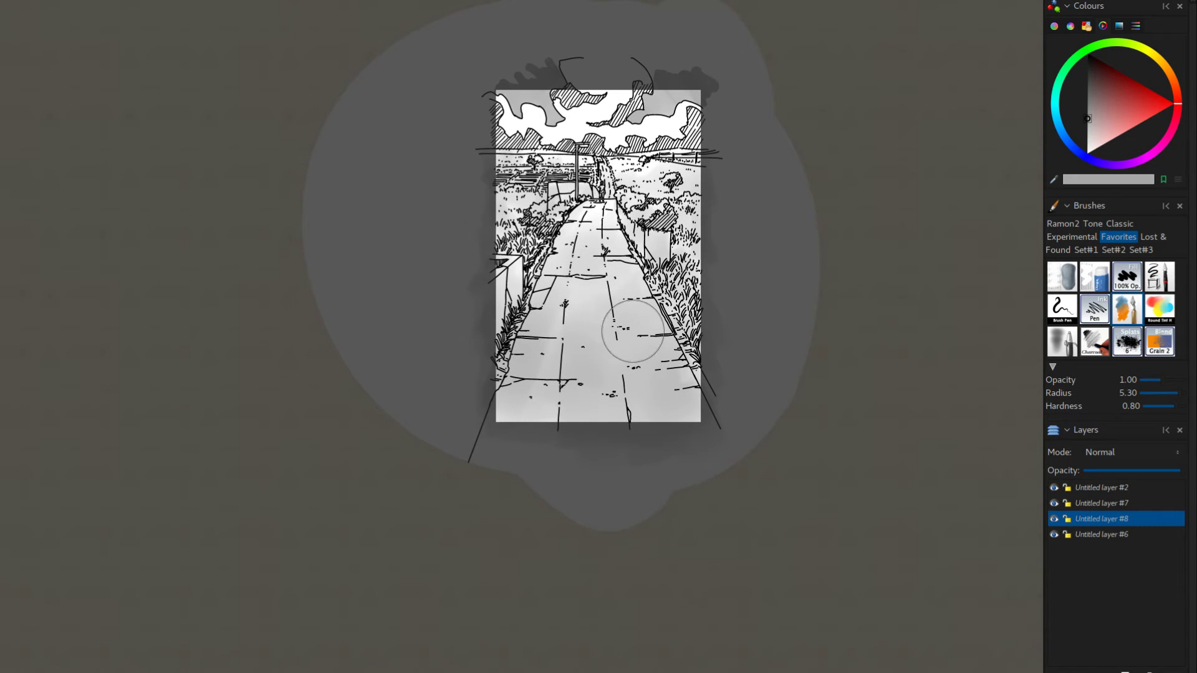
{"action": "left_click_drag", "start_coordinate": [780, 520], "coordinate": [816, 520]}
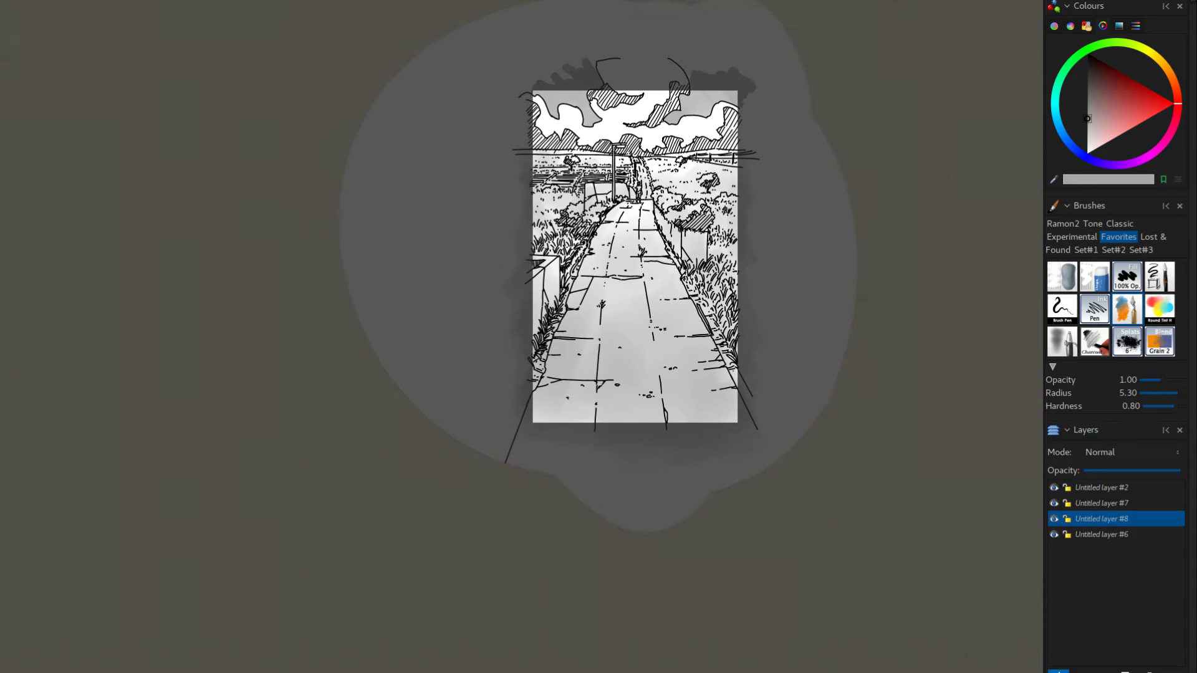
Step: Add a new layer above layer #8 and try a broad grey stroke along the thumbnail's right edge
{"action": "left_click", "coordinate": [1058, 671]}
{"action": "mouse_move", "coordinate": [750, 166]}
{"action": "left_mouse_down"}
{"action": "mouse_move", "coordinate": [714, 427]}
{"action": "mouse_move", "coordinate": [711, 392]}
{"action": "mouse_move", "coordinate": [693, 450]}
{"action": "left_mouse_up"}
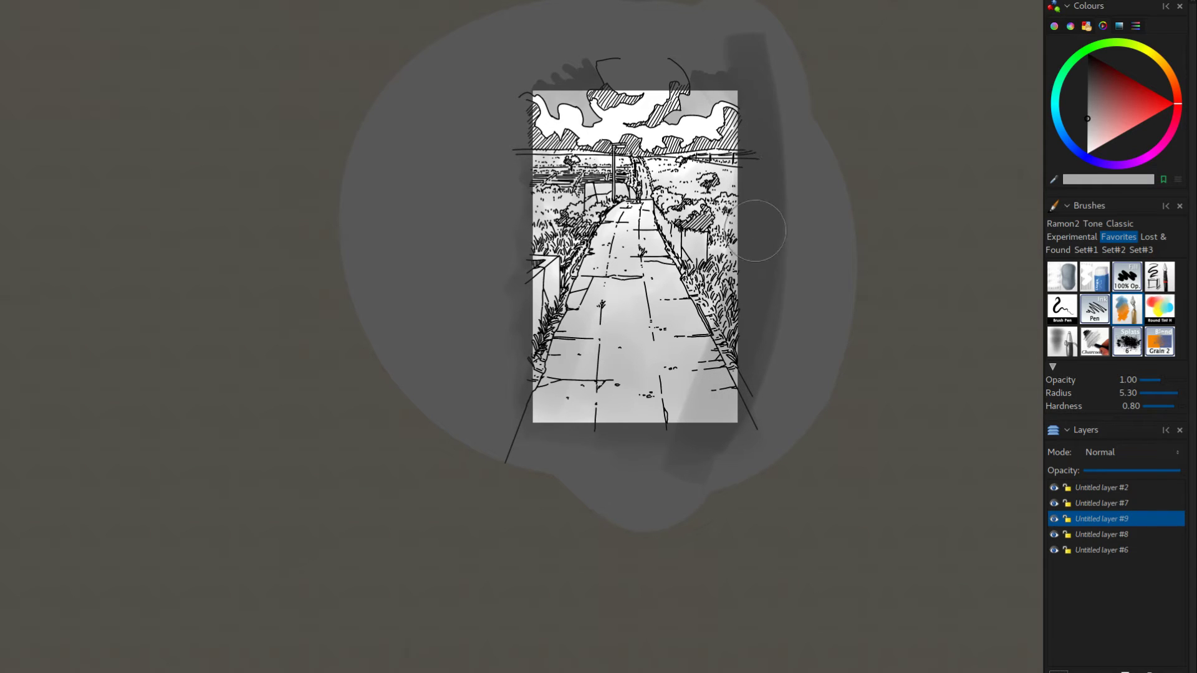
{"action": "key", "text": "ctrl+z"}
Step: Switch to the softer round brush with radius 5.39 and raise layer #9 to the top of the stack
{"action": "left_click", "coordinate": [1151, 321]}
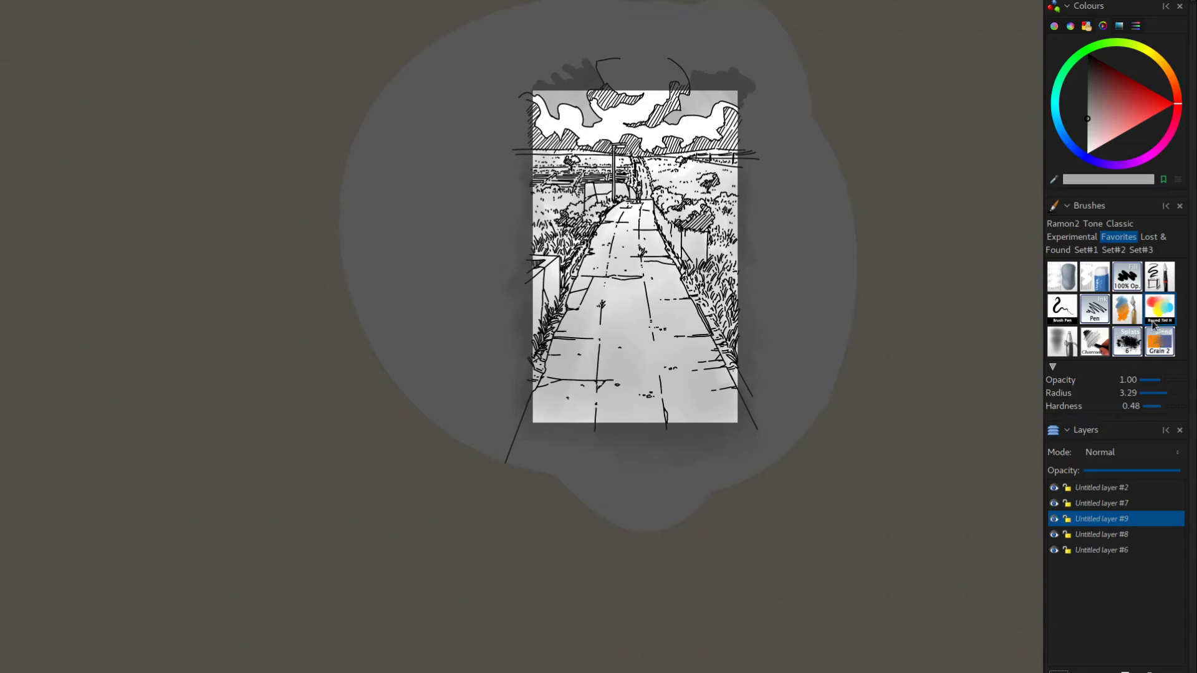
{"action": "left_click", "coordinate": [1089, 503]}
{"action": "left_click", "coordinate": [1087, 518]}
{"action": "key", "text": "Home"}
{"action": "key", "text": "ctrl+Page_Up"}
{"action": "key", "text": "ctrl+Page_Up"}
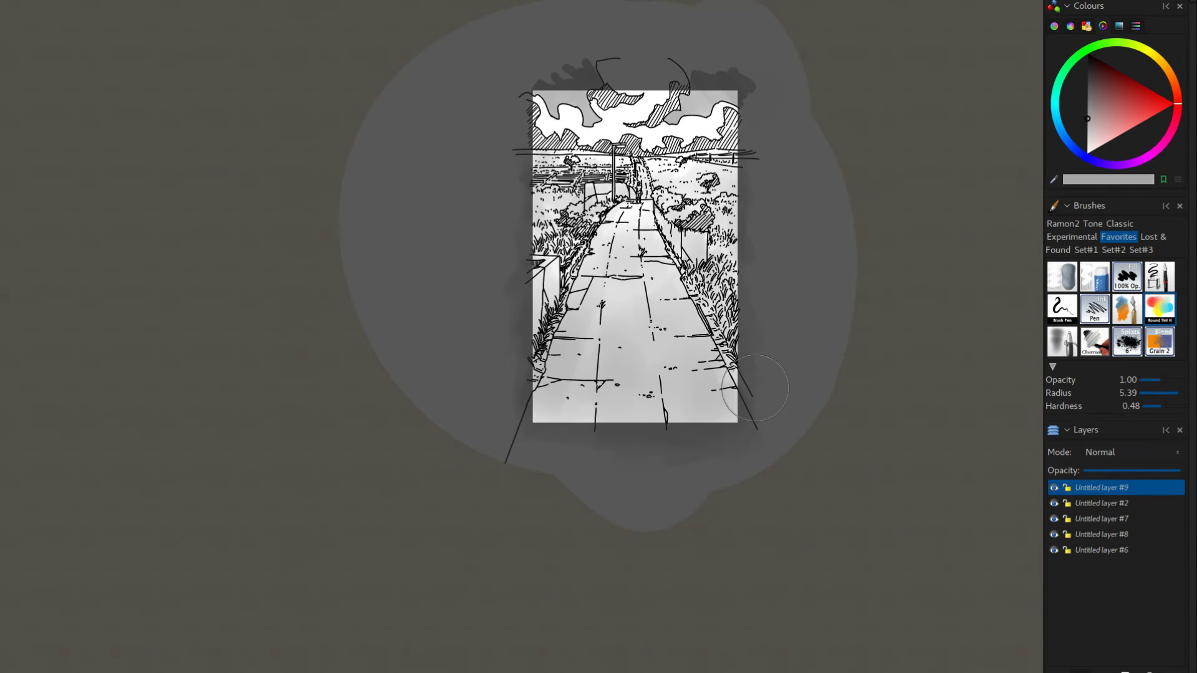
Step: Shade broad soft grey bands down both side edges of the thumbnail on layer #9, undoing the stray stroke over the road
{"action": "mouse_move", "coordinate": [757, 88]}
{"action": "left_mouse_down"}
{"action": "mouse_move", "coordinate": [717, 410]}
{"action": "mouse_move", "coordinate": [726, 466]}
{"action": "left_mouse_up"}
{"action": "mouse_move", "coordinate": [727, 83]}
{"action": "left_mouse_down"}
{"action": "mouse_move", "coordinate": [703, 275]}
{"action": "mouse_move", "coordinate": [661, 402]}
{"action": "left_mouse_up"}
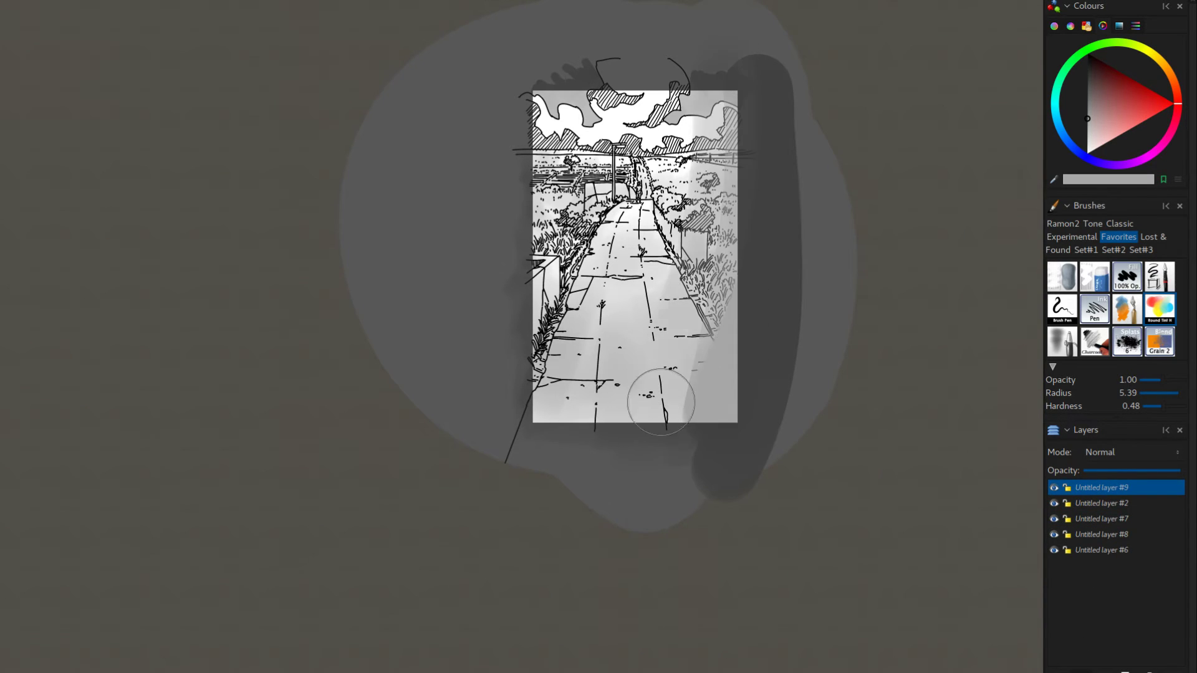
{"action": "key", "text": "ctrl+z"}
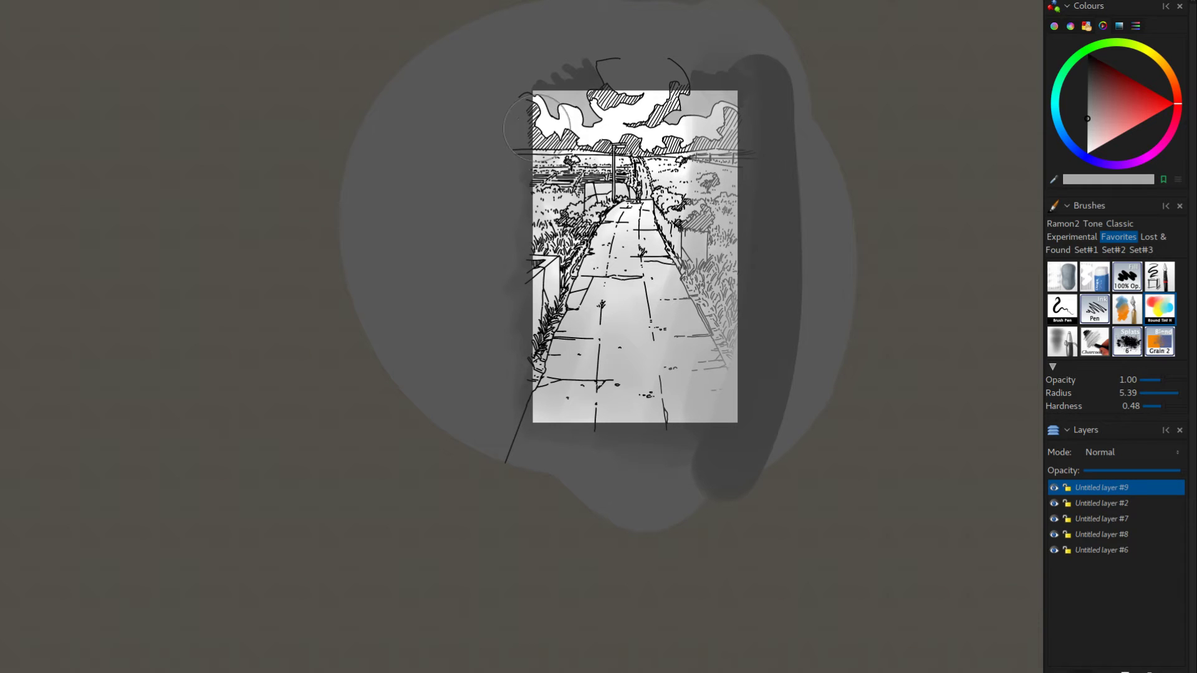
{"action": "left_click_drag", "start_coordinate": [511, 37], "coordinate": [558, 449]}
{"action": "mouse_move", "coordinate": [536, 112]}
{"action": "left_mouse_down"}
{"action": "mouse_move", "coordinate": [611, 368]}
{"action": "mouse_move", "coordinate": [636, 412]}
{"action": "left_mouse_up"}
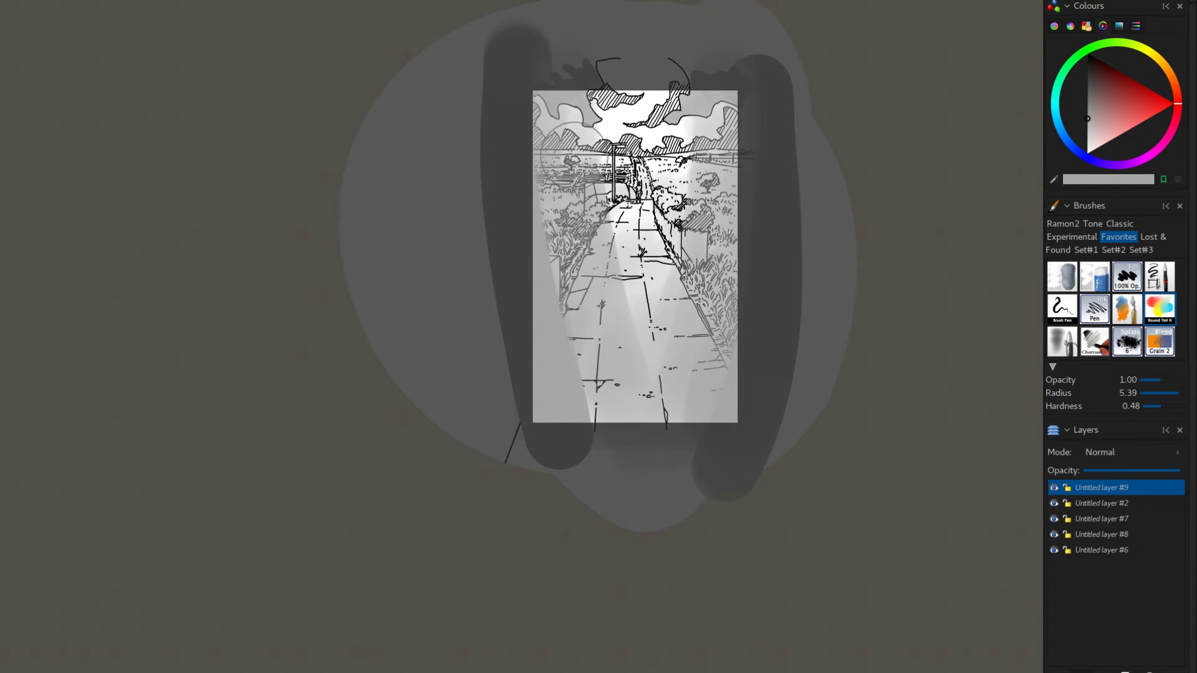
Step: Extend the soft grey inward from both sides over the fields and down the middle of the road
{"action": "left_click_drag", "start_coordinate": [573, 155], "coordinate": [632, 336]}
{"action": "mouse_move", "coordinate": [614, 119]}
{"action": "left_mouse_down"}
{"action": "mouse_move", "coordinate": [642, 381]}
{"action": "mouse_move", "coordinate": [635, 300]}
{"action": "left_mouse_up"}
{"action": "left_click_drag", "start_coordinate": [672, 125], "coordinate": [598, 380]}
{"action": "left_click_drag", "start_coordinate": [588, 124], "coordinate": [628, 393]}
{"action": "left_click_drag", "start_coordinate": [615, 221], "coordinate": [677, 447]}
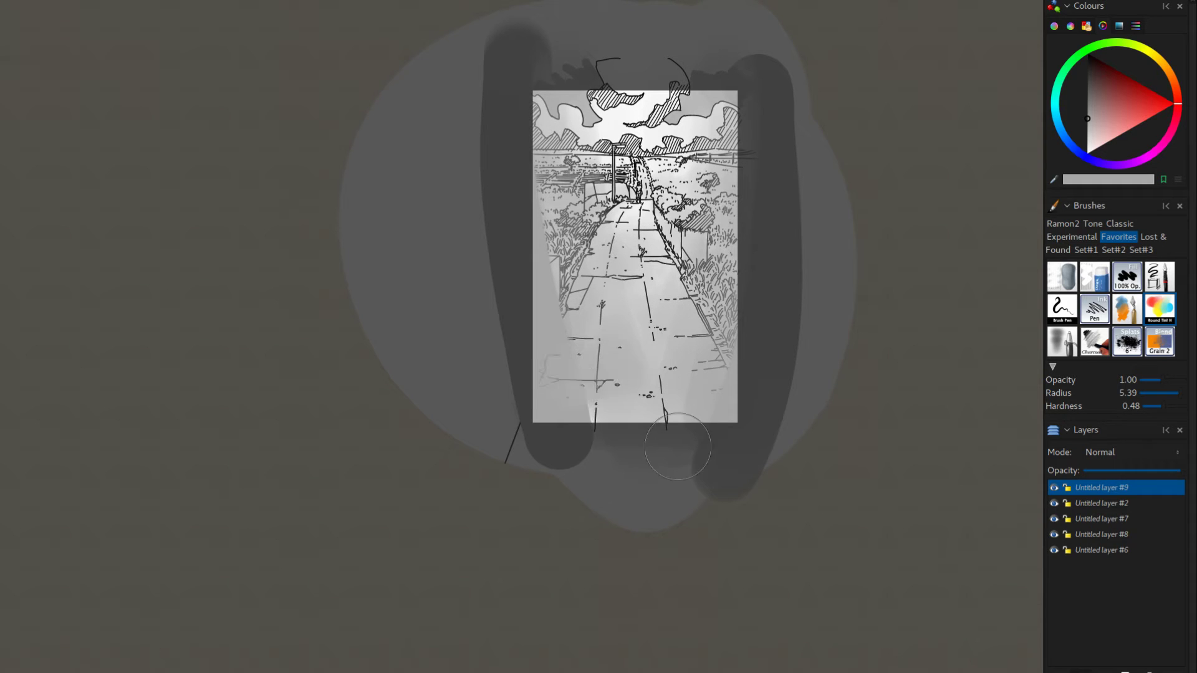
Step: Deepen the soft grey across the road's foreground and blend it upward over the wall and roadside vegetation
{"action": "left_click_drag", "start_coordinate": [598, 412], "coordinate": [710, 426]}
{"action": "left_click_drag", "start_coordinate": [523, 400], "coordinate": [726, 405]}
{"action": "left_click_drag", "start_coordinate": [531, 356], "coordinate": [750, 382]}
{"action": "left_click_drag", "start_coordinate": [552, 338], "coordinate": [741, 340]}
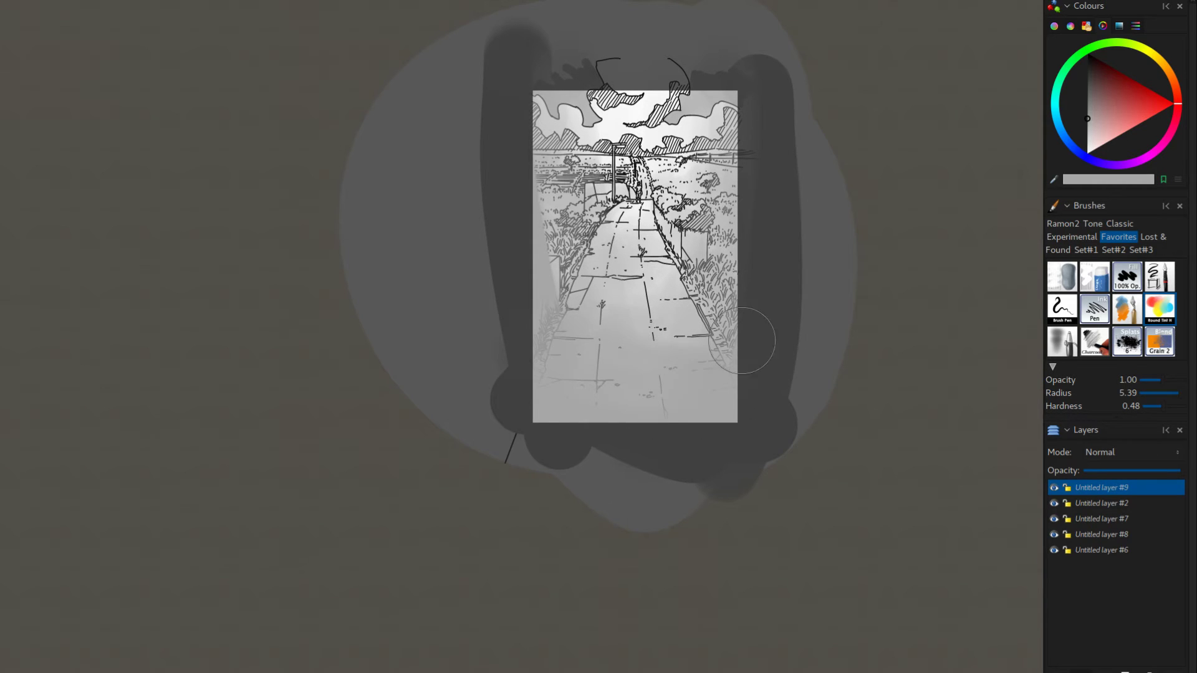
{"action": "mouse_move", "coordinate": [630, 333]}
{"action": "left_mouse_down"}
{"action": "mouse_move", "coordinate": [528, 243]}
{"action": "mouse_move", "coordinate": [640, 334]}
{"action": "mouse_move", "coordinate": [519, 161]}
{"action": "left_mouse_up"}
{"action": "mouse_move", "coordinate": [588, 305]}
{"action": "left_mouse_down"}
{"action": "mouse_move", "coordinate": [735, 233]}
{"action": "mouse_move", "coordinate": [607, 289]}
{"action": "mouse_move", "coordinate": [714, 212]}
{"action": "left_mouse_up"}
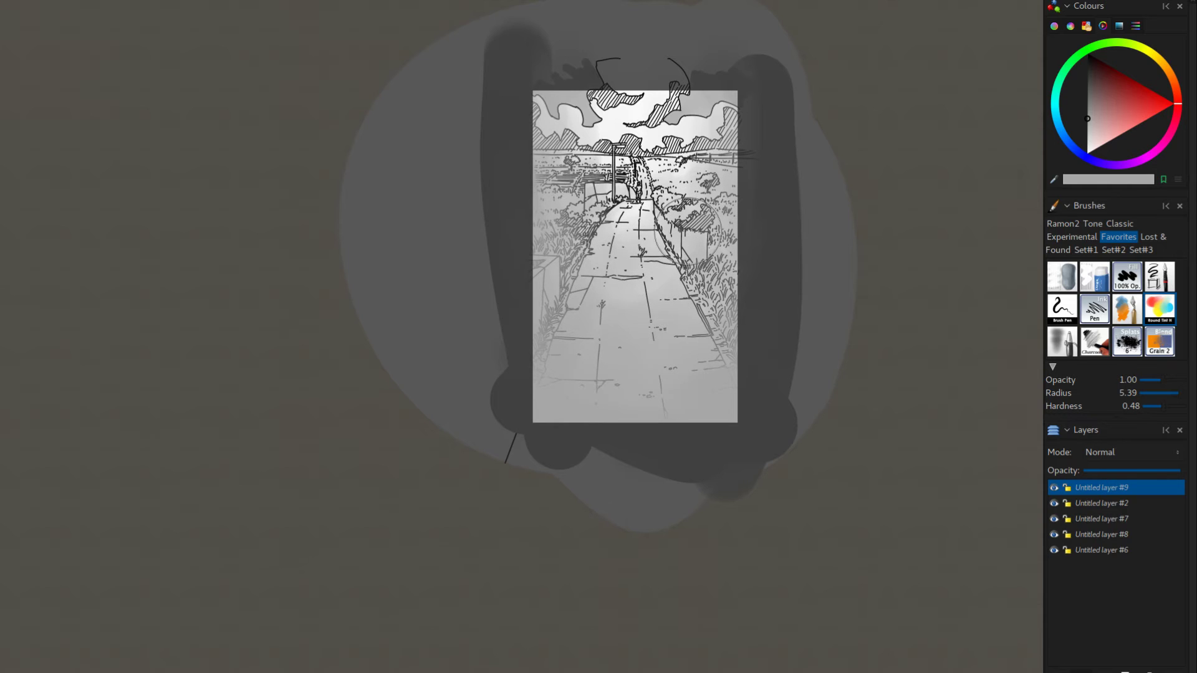
Step: Set layer #9's blending mode to Multiply and toggle its visibility to compare the shading
{"action": "left_click", "coordinate": [1100, 452]}
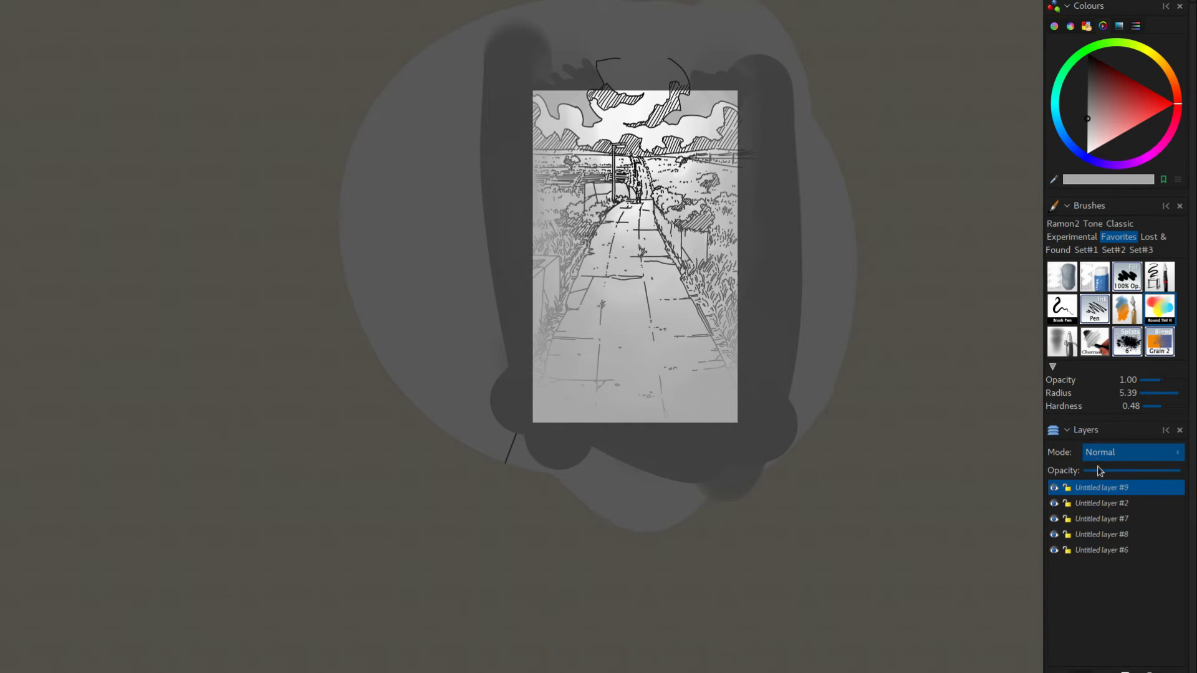
{"action": "left_click", "coordinate": [1097, 472]}
{"action": "left_click", "coordinate": [1053, 488]}
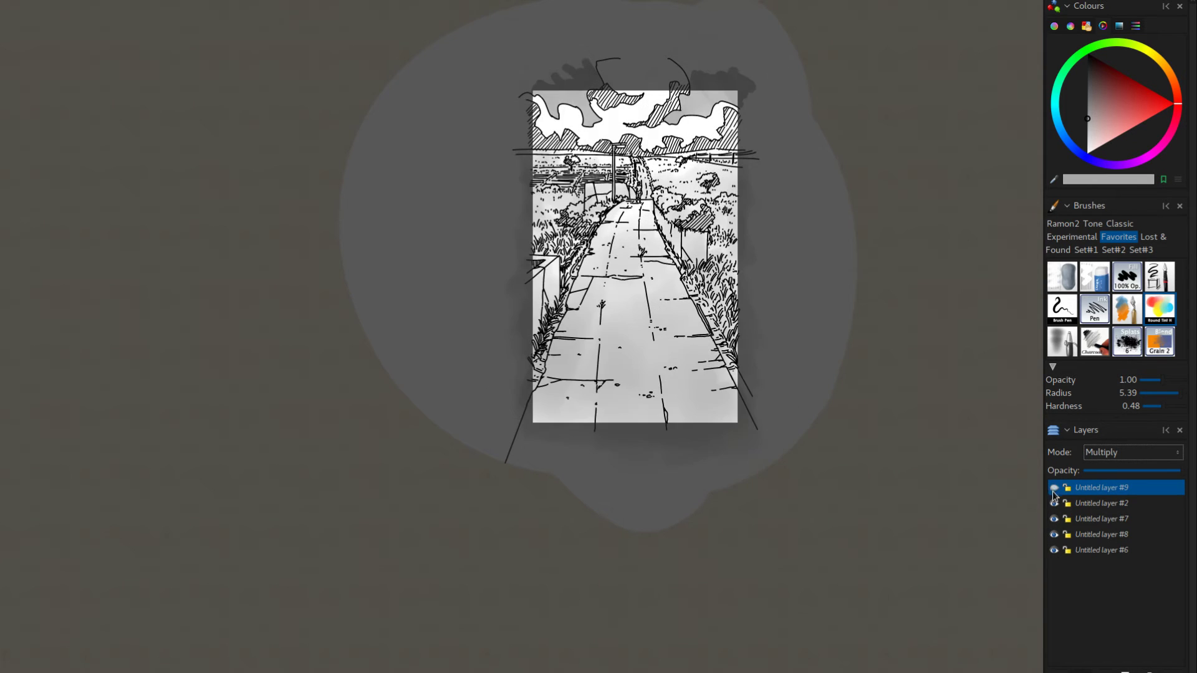
{"action": "left_click", "coordinate": [1053, 488]}
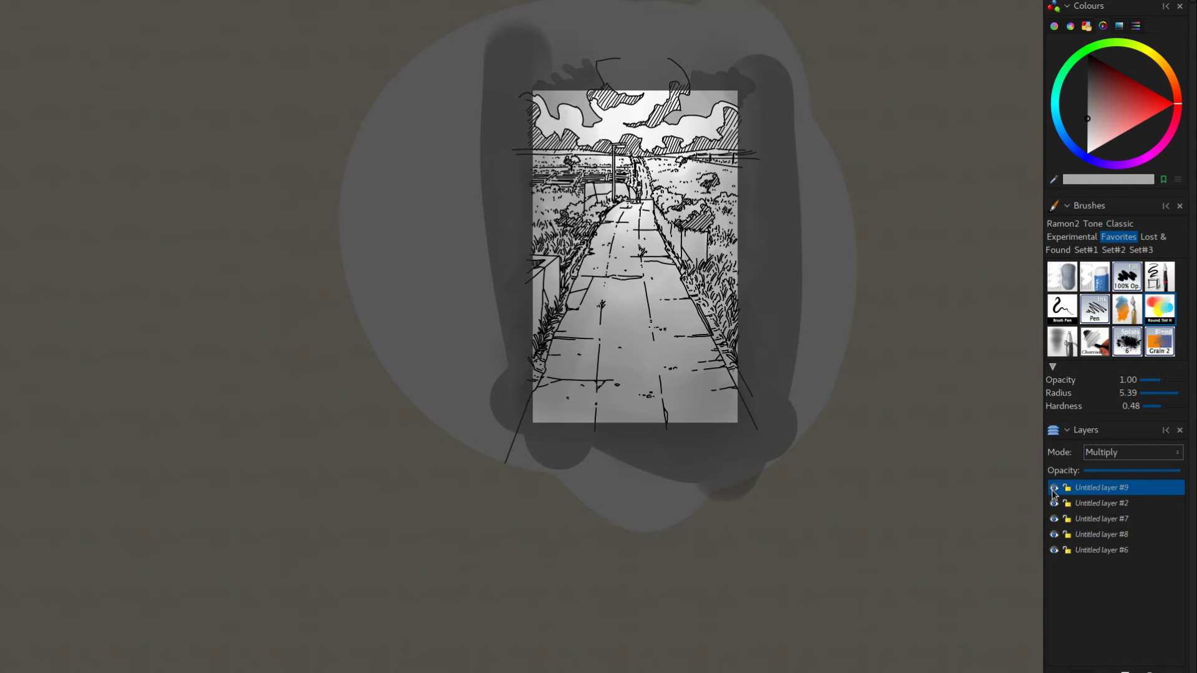
{"action": "left_click", "coordinate": [1098, 471]}
Step: Lower the opacity of layer #8 to about 30%
{"action": "left_click", "coordinate": [1085, 507]}
{"action": "left_click", "coordinate": [1087, 521]}
{"action": "left_click", "coordinate": [1086, 535]}
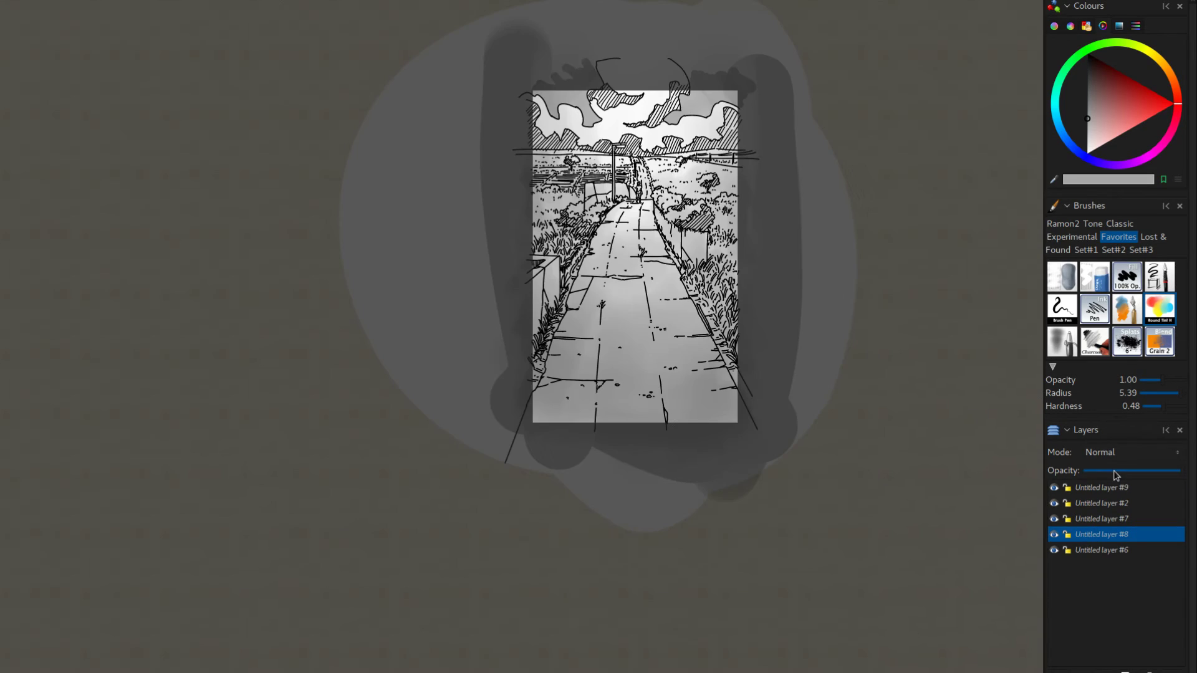
{"action": "left_click", "coordinate": [1110, 471]}
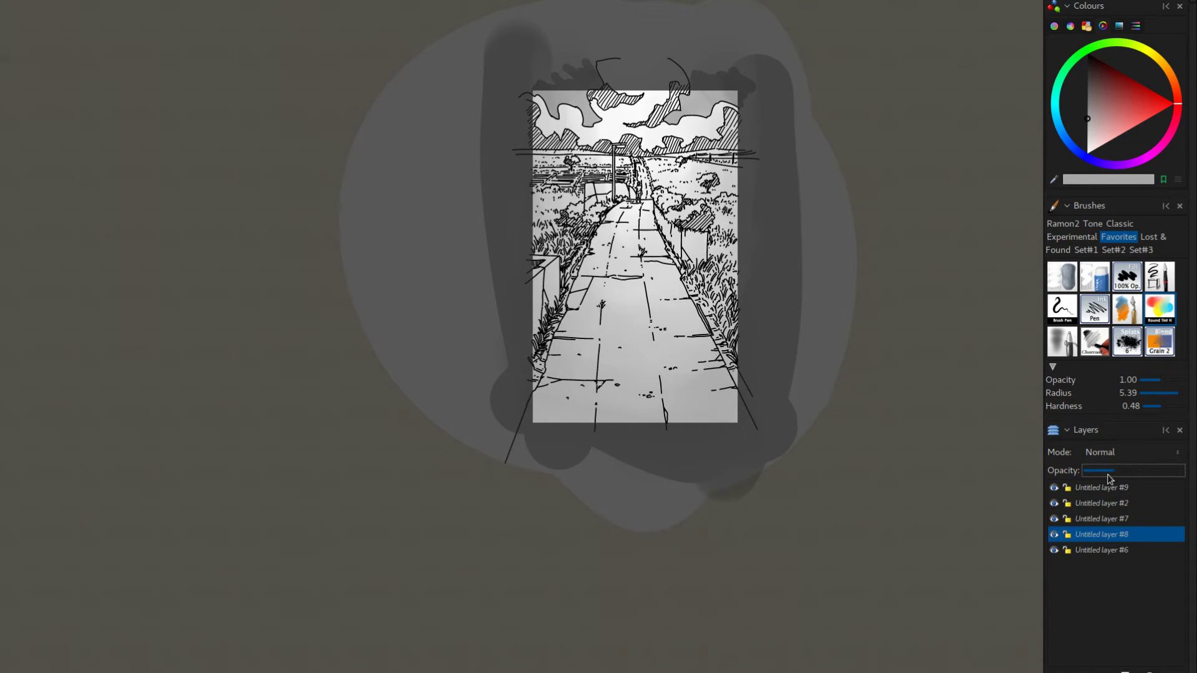
Step: Go through layers #2, #9, #8, #6 and #7 to examine what each one contains
{"action": "left_click", "coordinate": [1091, 498]}
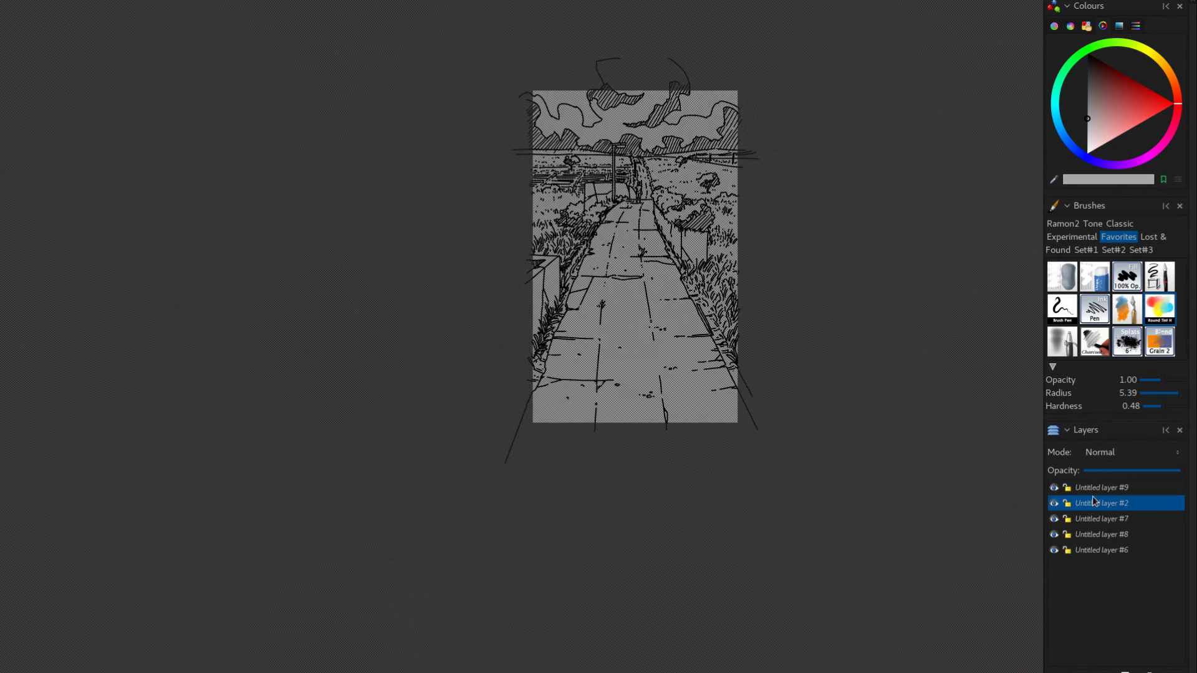
{"action": "left_click", "coordinate": [1091, 492]}
{"action": "left_click", "coordinate": [1089, 537]}
{"action": "left_click", "coordinate": [1088, 551]}
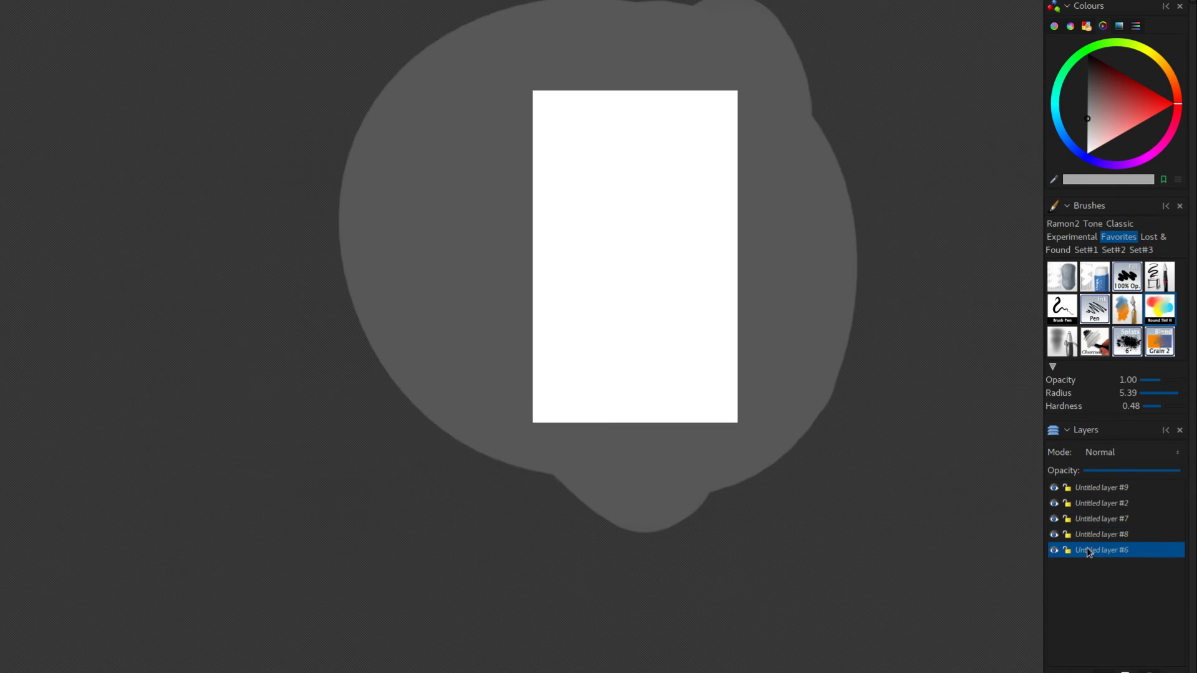
{"action": "left_click", "coordinate": [1087, 537]}
{"action": "left_click", "coordinate": [1084, 505]}
{"action": "left_click", "coordinate": [1086, 519]}
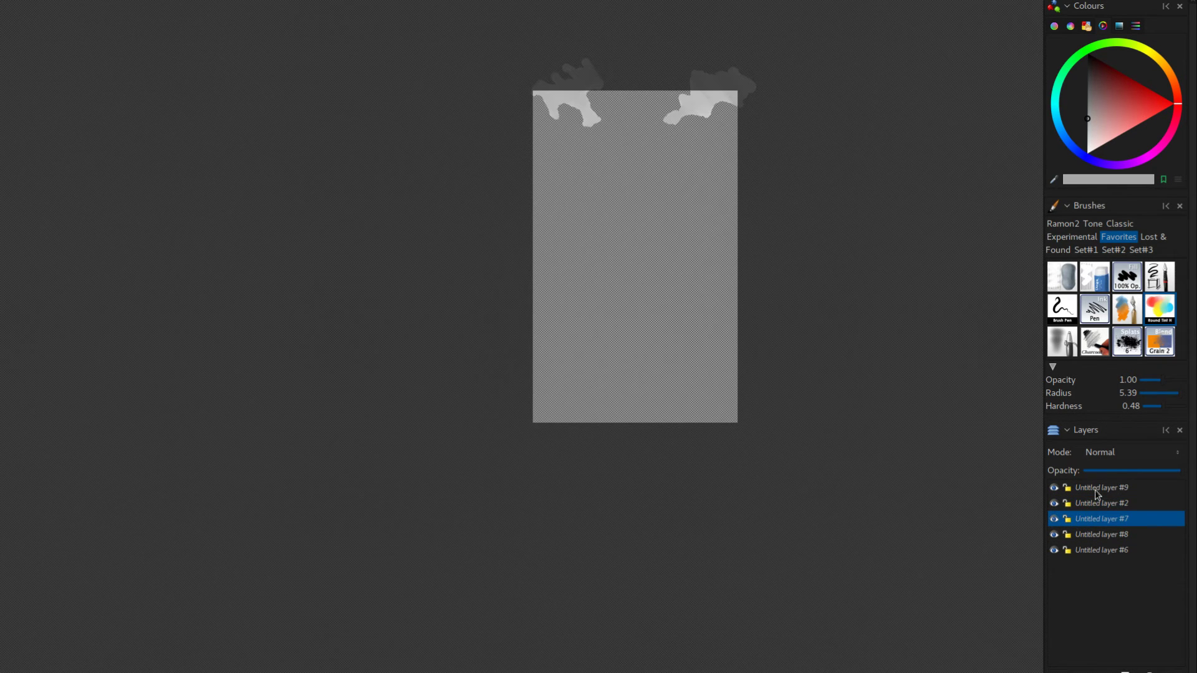
Step: Try lower opacity levels on layer #7 and restore it to full opacity
{"action": "left_click", "coordinate": [1118, 472]}
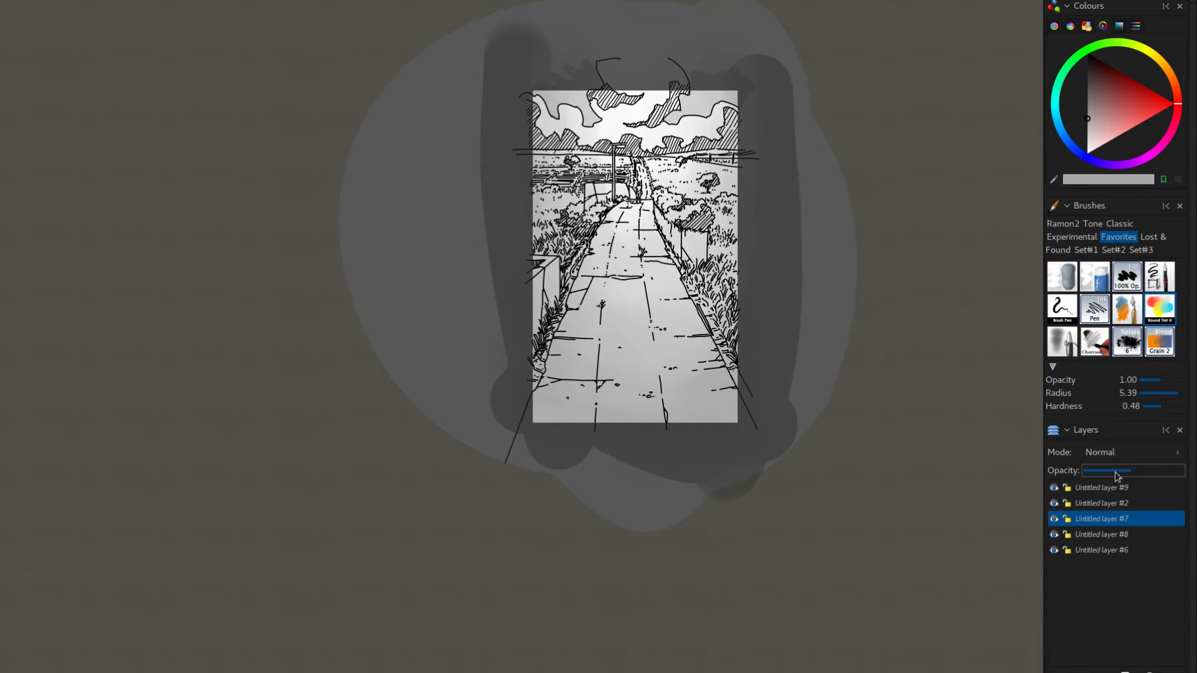
{"action": "left_click_drag", "start_coordinate": [1110, 472], "coordinate": [1097, 472]}
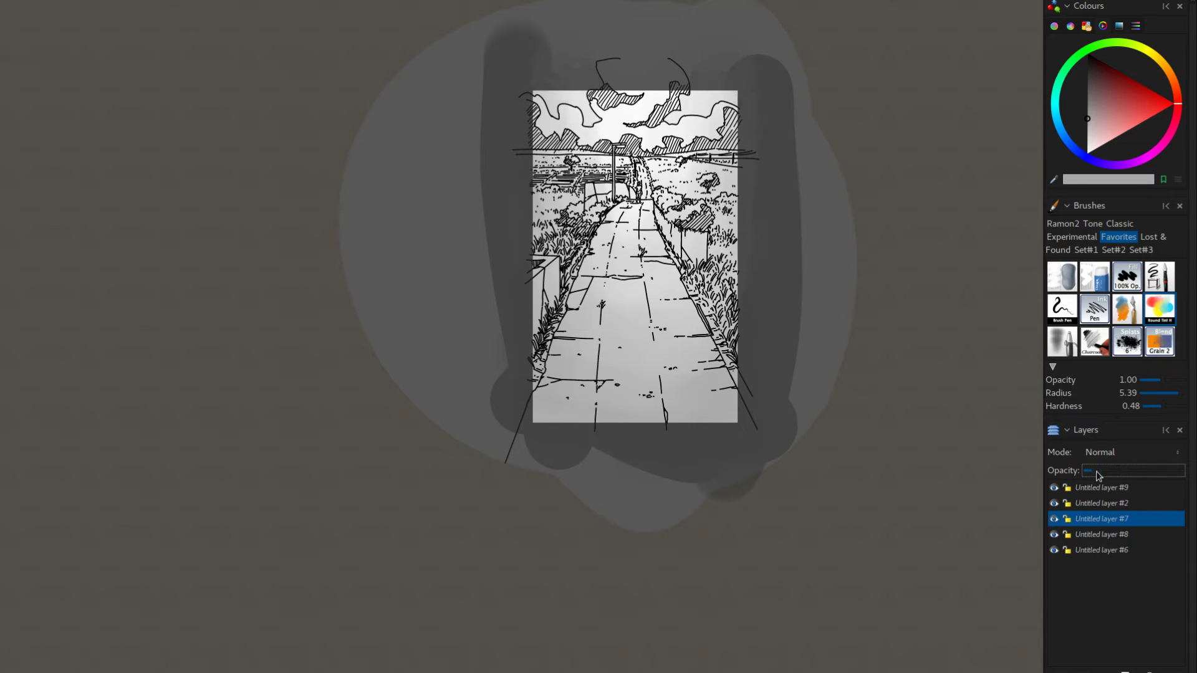
{"action": "left_click", "coordinate": [1140, 475]}
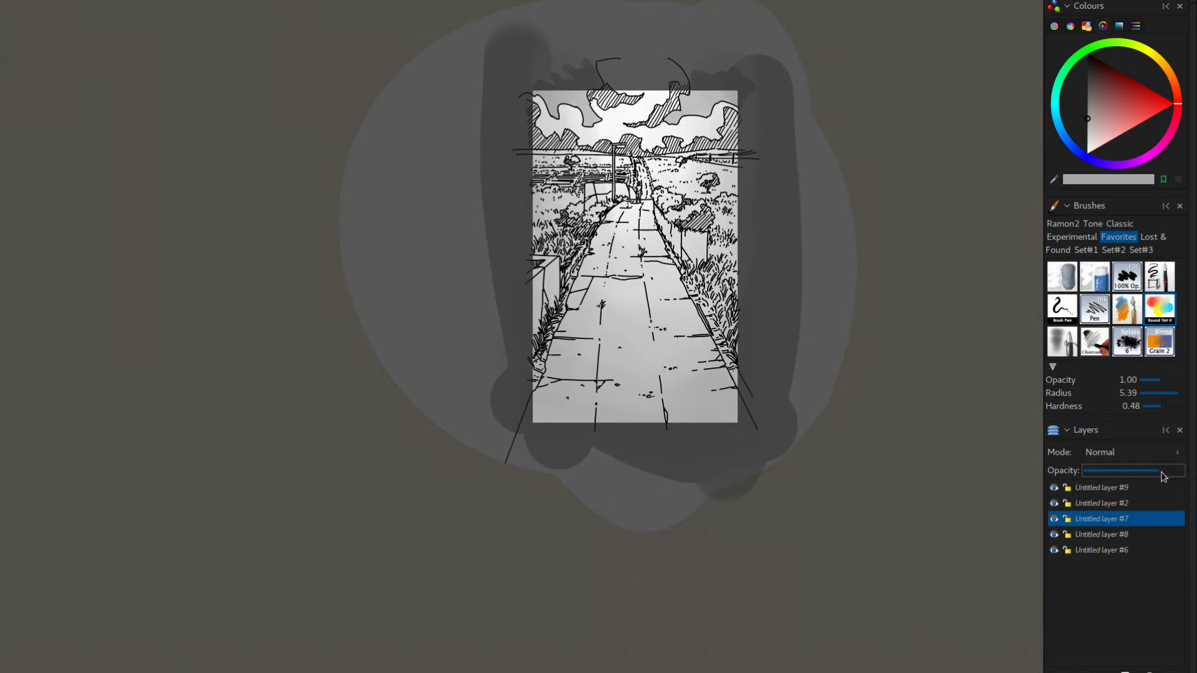
{"action": "left_click_drag", "start_coordinate": [1162, 476], "coordinate": [1182, 473]}
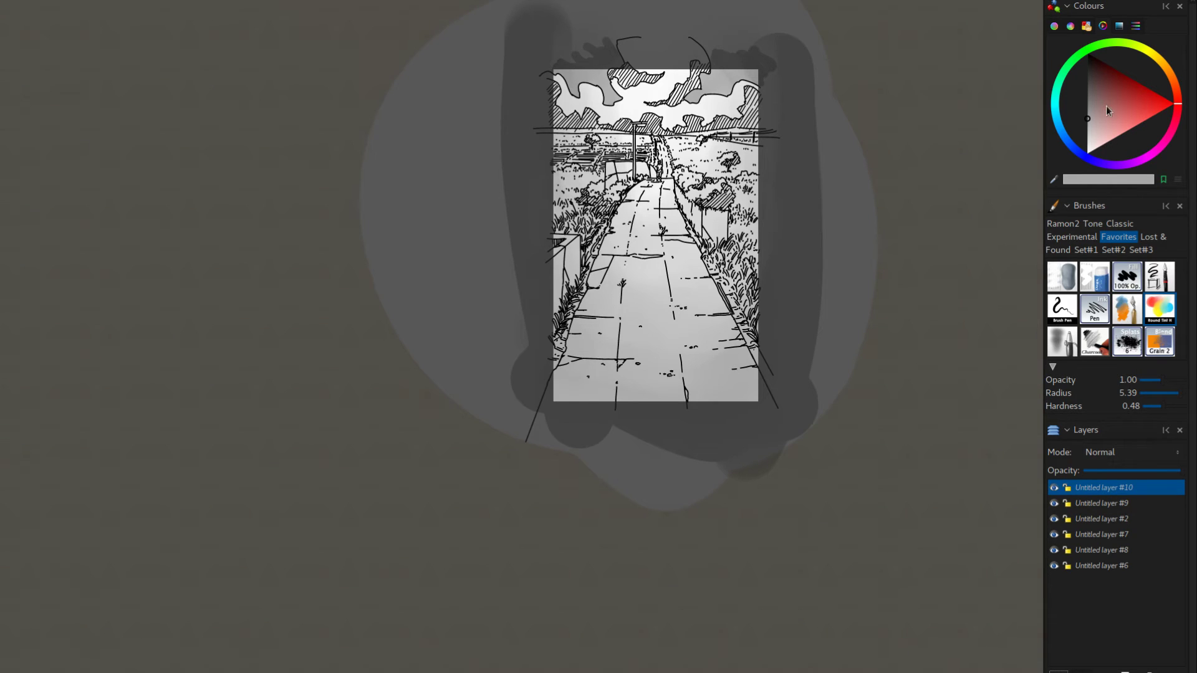
Step: Add a new layer on top and paint soft white haze over the clouds, post and road's far end with brush radius 3.80
{"action": "left_click", "coordinate": [1087, 153]}
{"action": "left_click", "coordinate": [1121, 312]}
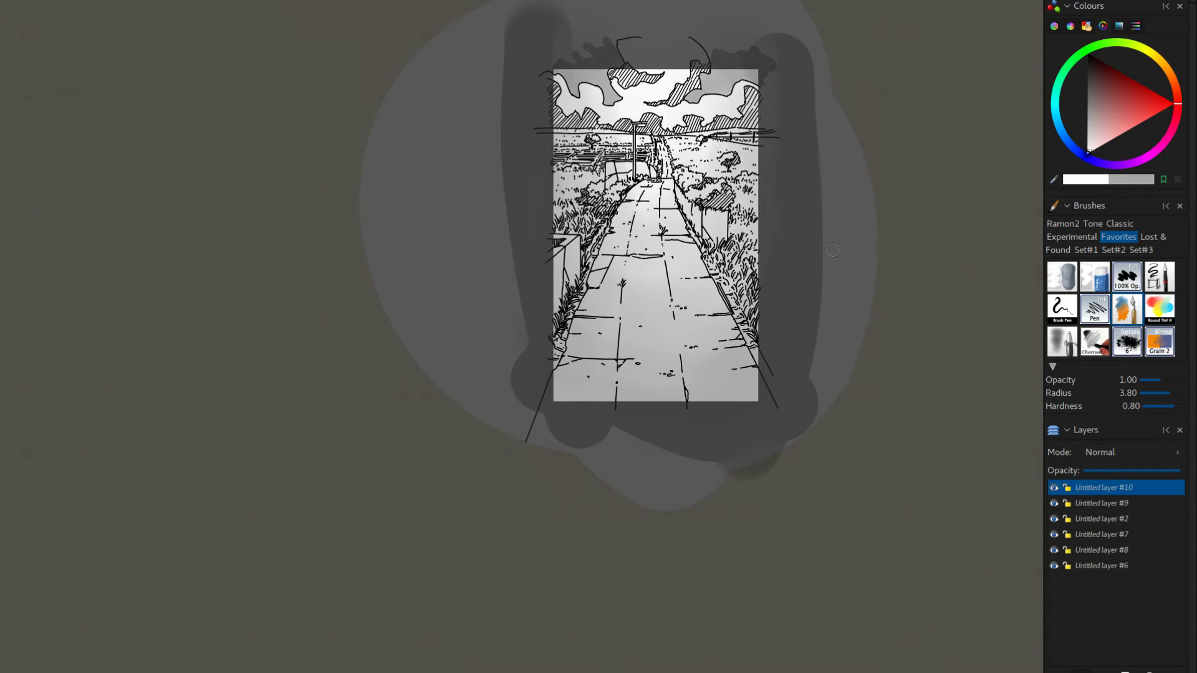
{"action": "left_click_drag", "start_coordinate": [643, 104], "coordinate": [682, 75]}
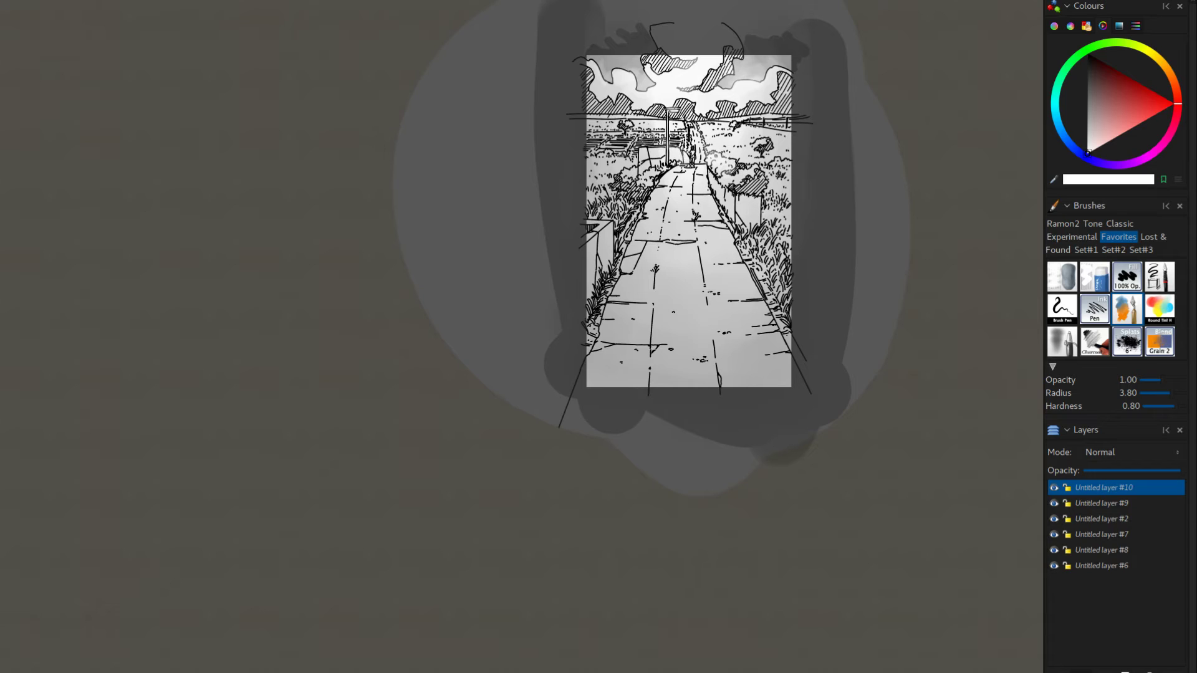
{"action": "left_click_drag", "start_coordinate": [667, 114], "coordinate": [670, 164]}
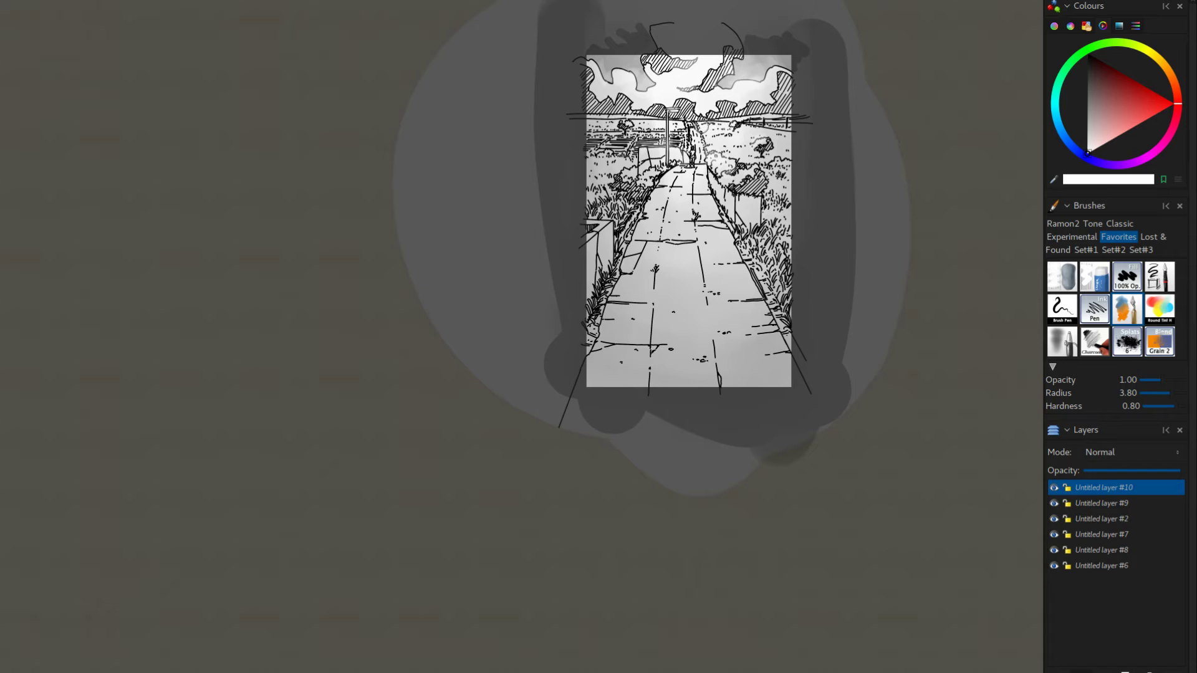
{"action": "mouse_move", "coordinate": [703, 128]}
{"action": "left_mouse_down"}
{"action": "mouse_move", "coordinate": [659, 190]}
{"action": "mouse_move", "coordinate": [690, 176]}
{"action": "mouse_move", "coordinate": [705, 199]}
{"action": "mouse_move", "coordinate": [682, 164]}
{"action": "mouse_move", "coordinate": [652, 214]}
{"action": "mouse_move", "coordinate": [645, 205]}
{"action": "mouse_move", "coordinate": [688, 184]}
{"action": "mouse_move", "coordinate": [701, 219]}
{"action": "mouse_move", "coordinate": [713, 213]}
{"action": "mouse_move", "coordinate": [724, 234]}
{"action": "mouse_move", "coordinate": [728, 192]}
{"action": "left_mouse_up"}
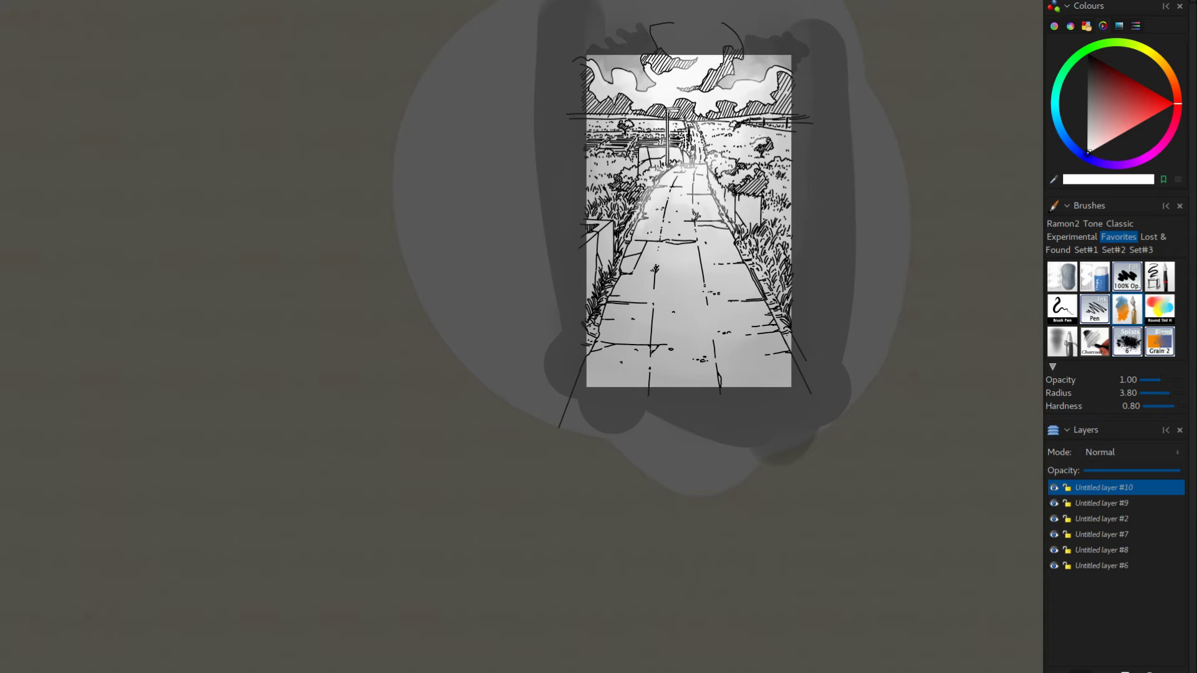
Step: Haze the distant fences and fields in white, then lighten the horizon trees and clouds with a brush radius of 4.10
{"action": "mouse_move", "coordinate": [653, 128]}
{"action": "left_mouse_down"}
{"action": "mouse_move", "coordinate": [642, 112]}
{"action": "mouse_move", "coordinate": [660, 128]}
{"action": "mouse_move", "coordinate": [594, 125]}
{"action": "mouse_move", "coordinate": [648, 134]}
{"action": "mouse_move", "coordinate": [562, 138]}
{"action": "mouse_move", "coordinate": [651, 149]}
{"action": "left_mouse_up"}
{"action": "left_click_drag", "start_coordinate": [741, 127], "coordinate": [682, 123]}
{"action": "key", "text": "f"}
{"action": "mouse_move", "coordinate": [780, 126]}
{"action": "left_mouse_down"}
{"action": "mouse_move", "coordinate": [739, 74]}
{"action": "mouse_move", "coordinate": [745, 51]}
{"action": "mouse_move", "coordinate": [668, 88]}
{"action": "mouse_move", "coordinate": [648, 79]}
{"action": "mouse_move", "coordinate": [678, 54]}
{"action": "mouse_move", "coordinate": [634, 49]}
{"action": "mouse_move", "coordinate": [635, 76]}
{"action": "mouse_move", "coordinate": [610, 86]}
{"action": "mouse_move", "coordinate": [641, 73]}
{"action": "mouse_move", "coordinate": [628, 63]}
{"action": "mouse_move", "coordinate": [635, 49]}
{"action": "mouse_move", "coordinate": [612, 72]}
{"action": "mouse_move", "coordinate": [561, 87]}
{"action": "mouse_move", "coordinate": [577, 67]}
{"action": "mouse_move", "coordinate": [564, 72]}
{"action": "mouse_move", "coordinate": [576, 102]}
{"action": "mouse_move", "coordinate": [699, 104]}
{"action": "mouse_move", "coordinate": [780, 61]}
{"action": "left_mouse_up"}
{"action": "left_click_drag", "start_coordinate": [783, 102], "coordinate": [759, 53]}
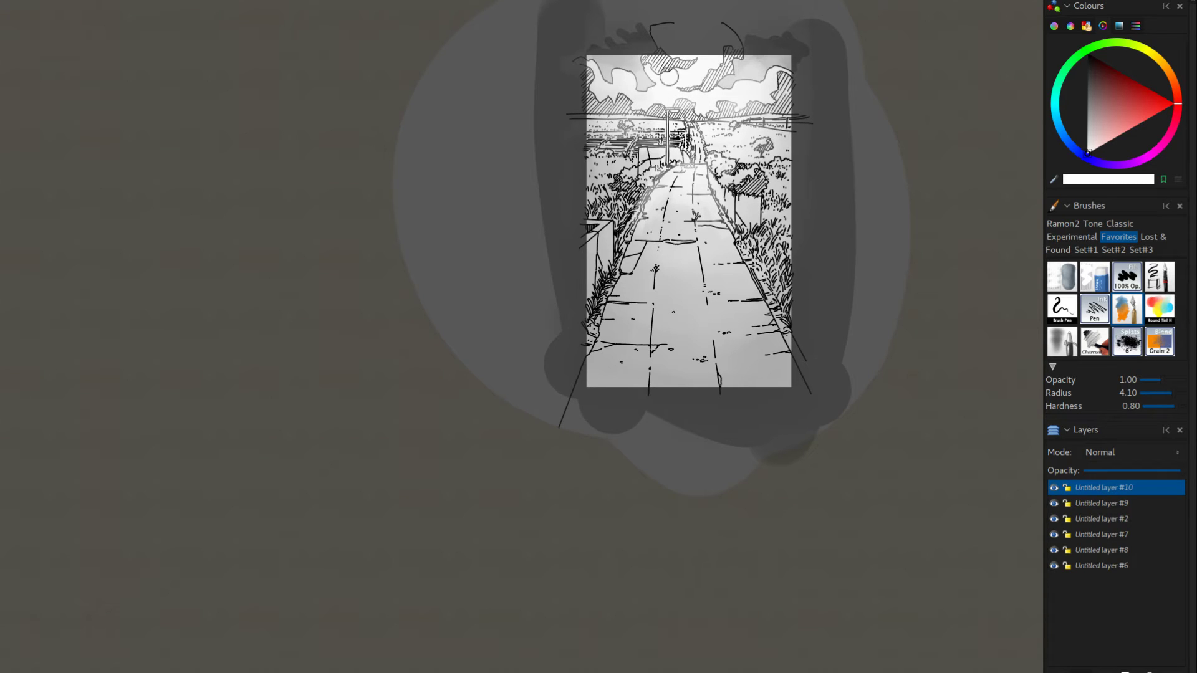
Step: Lighten the left-hand wall, roadside vegetation and distant tree with soft white, and raise the brush radius to 4.40
{"action": "mouse_move", "coordinate": [595, 98]}
{"action": "left_mouse_down"}
{"action": "mouse_move", "coordinate": [576, 108]}
{"action": "mouse_move", "coordinate": [735, 144]}
{"action": "mouse_move", "coordinate": [604, 172]}
{"action": "mouse_move", "coordinate": [543, 160]}
{"action": "mouse_move", "coordinate": [578, 152]}
{"action": "mouse_move", "coordinate": [521, 157]}
{"action": "left_mouse_up"}
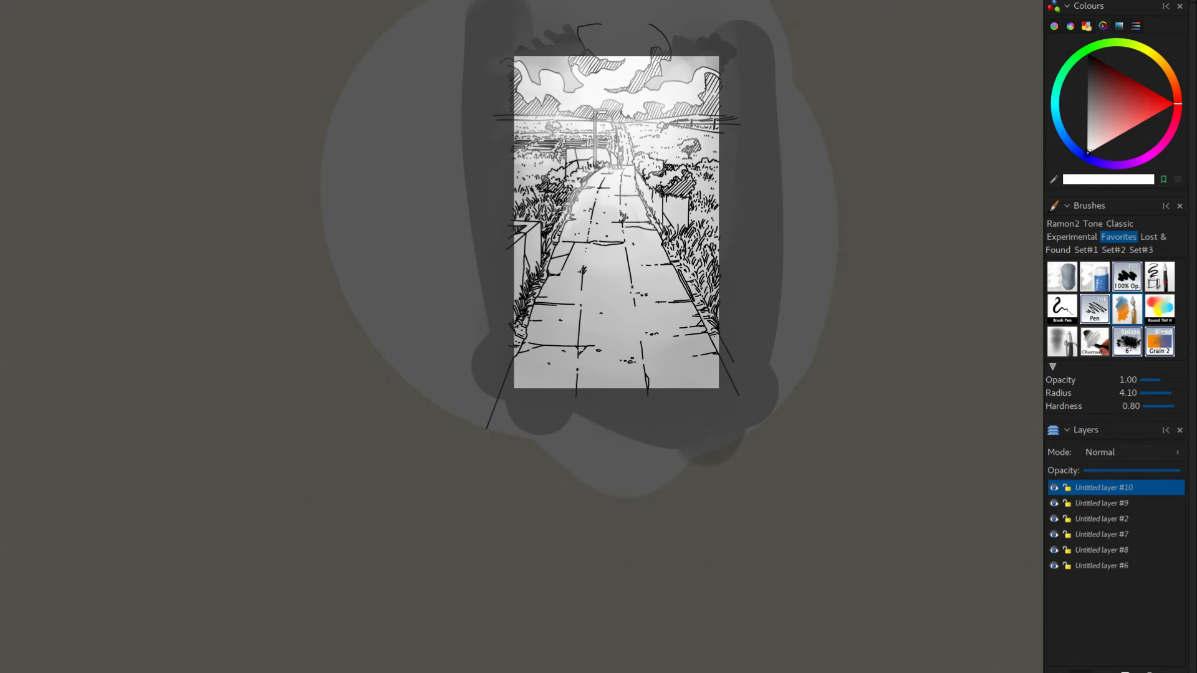
{"action": "left_click_drag", "start_coordinate": [542, 225], "coordinate": [517, 288]}
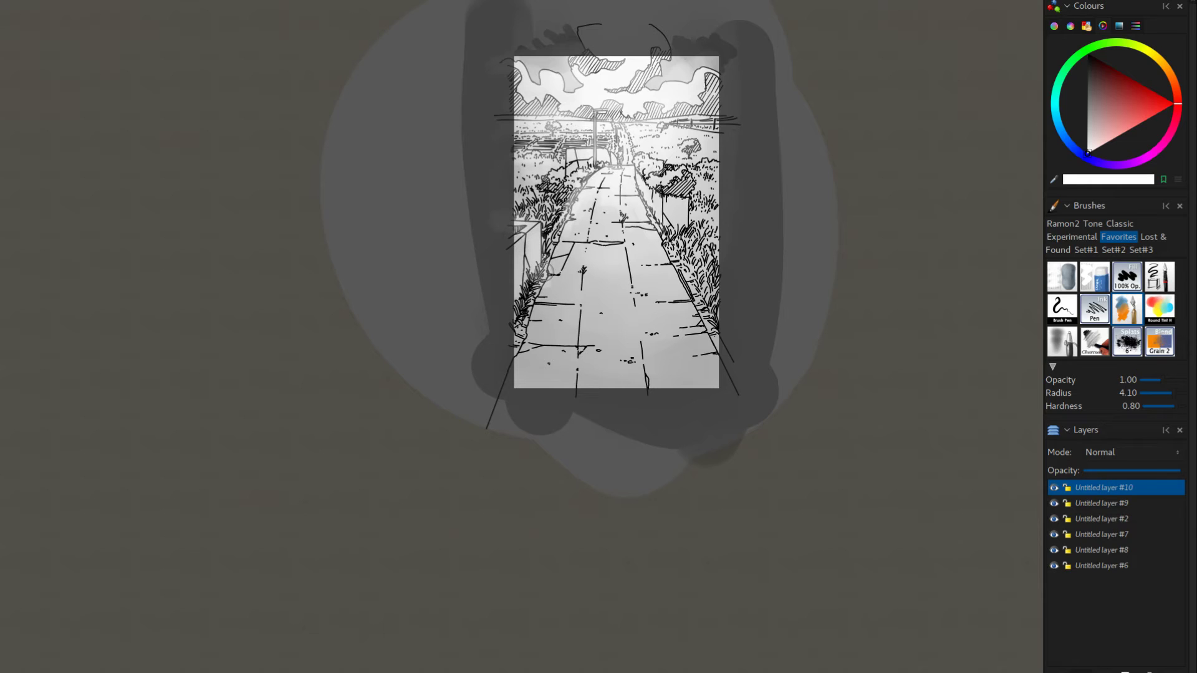
{"action": "left_click_drag", "start_coordinate": [563, 245], "coordinate": [534, 324]}
{"action": "mouse_move", "coordinate": [653, 198]}
{"action": "left_mouse_down"}
{"action": "mouse_move", "coordinate": [673, 254]}
{"action": "mouse_move", "coordinate": [661, 218]}
{"action": "left_mouse_up"}
{"action": "mouse_move", "coordinate": [681, 145]}
{"action": "left_mouse_down"}
{"action": "mouse_move", "coordinate": [698, 167]}
{"action": "mouse_move", "coordinate": [683, 163]}
{"action": "left_mouse_up"}
{"action": "left_click_drag", "start_coordinate": [810, 560], "coordinate": [790, 572]}
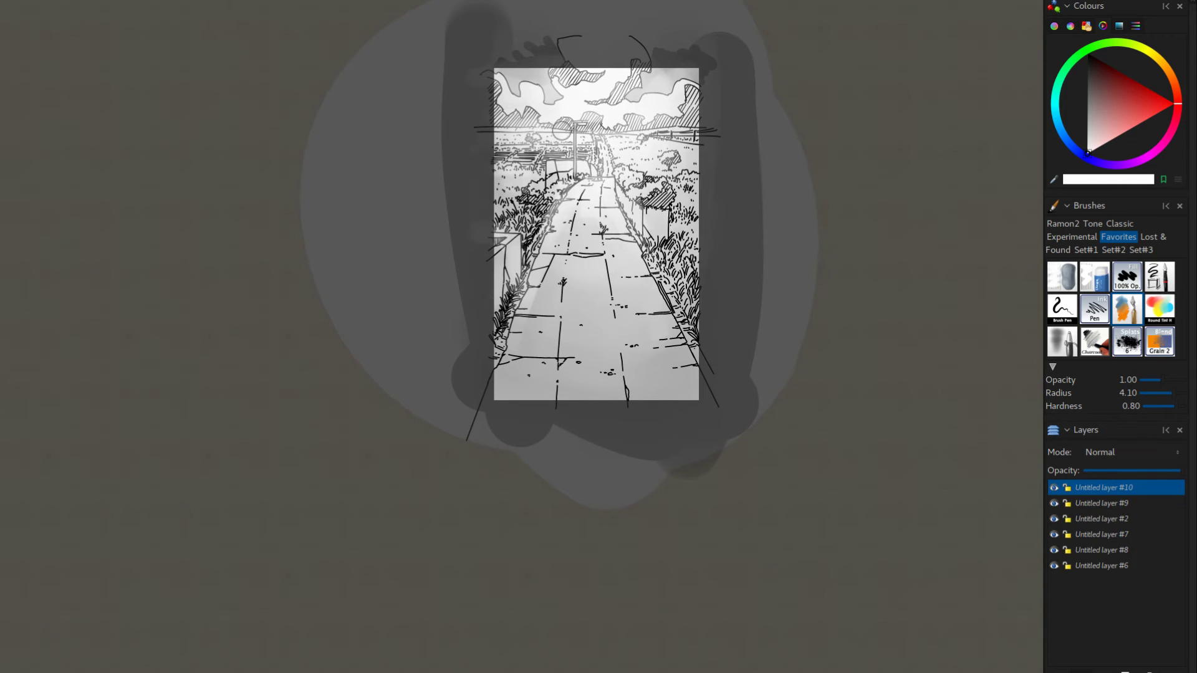
{"action": "key", "text": "f"}
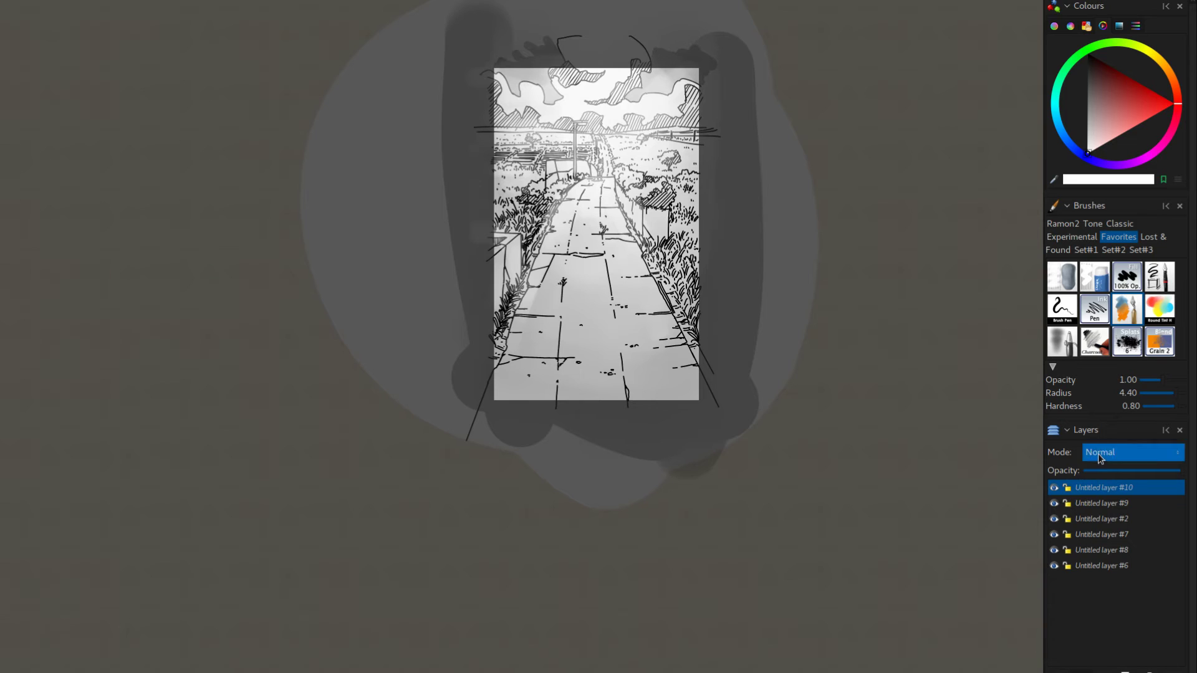
Step: Lower the opacity of layer #10 to about 50%
{"action": "left_click", "coordinate": [1105, 471]}
{"action": "left_click", "coordinate": [1105, 471]}
{"action": "left_click", "coordinate": [1105, 471]}
{"action": "left_click", "coordinate": [1105, 471]}
{"action": "left_click", "coordinate": [1105, 472]}
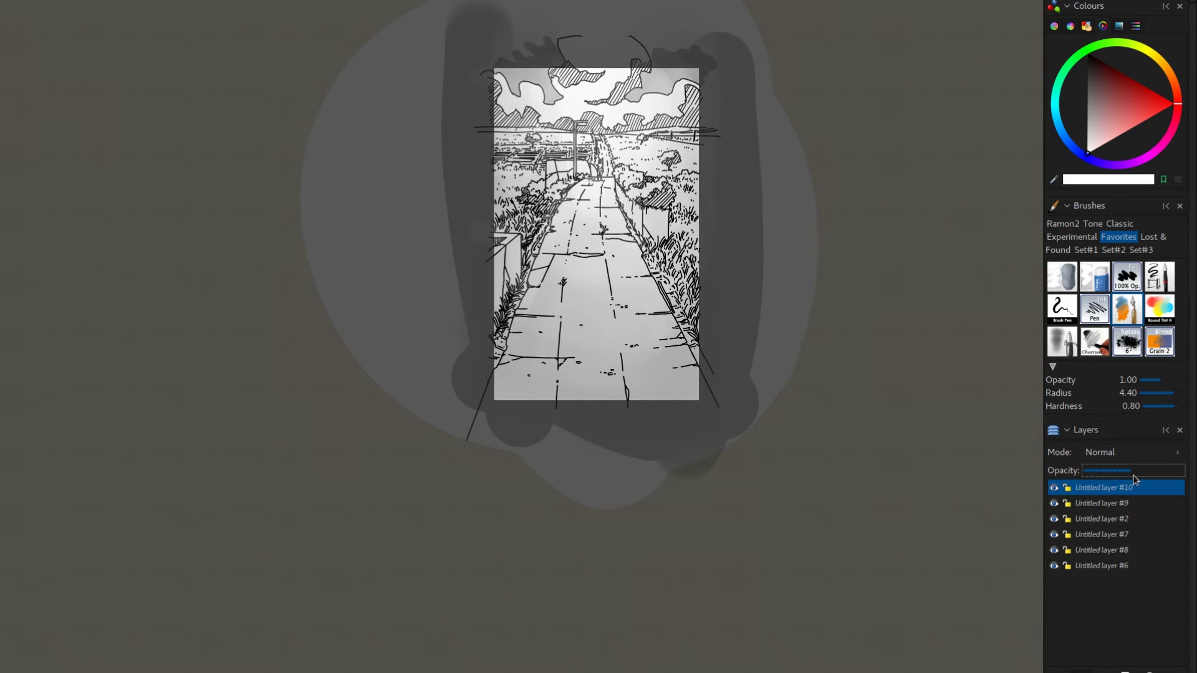
Step: Adjust the opacity of layer #9 and reduce layer #7 to about 40% opacity
{"action": "left_click", "coordinate": [1087, 504]}
{"action": "left_click_drag", "start_coordinate": [1100, 471], "coordinate": [1148, 472]}
{"action": "left_click", "coordinate": [1082, 535]}
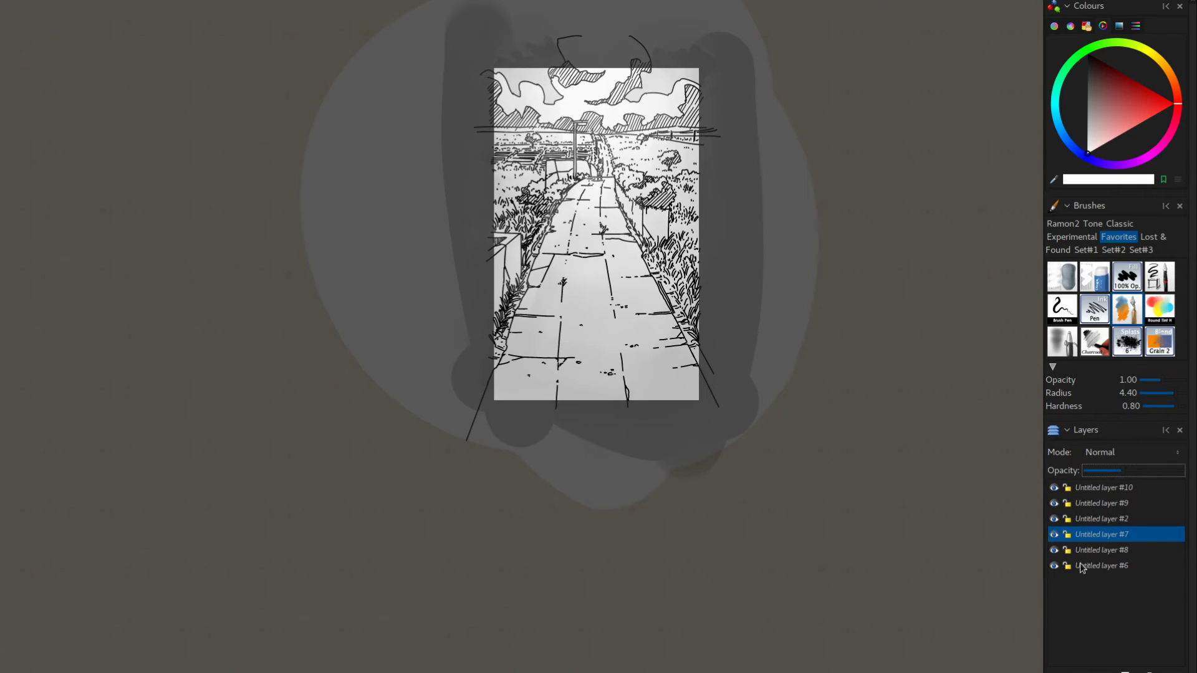
Step: Try a fainter opacity on layer #8 and settle it at about 40%
{"action": "left_click", "coordinate": [1086, 550]}
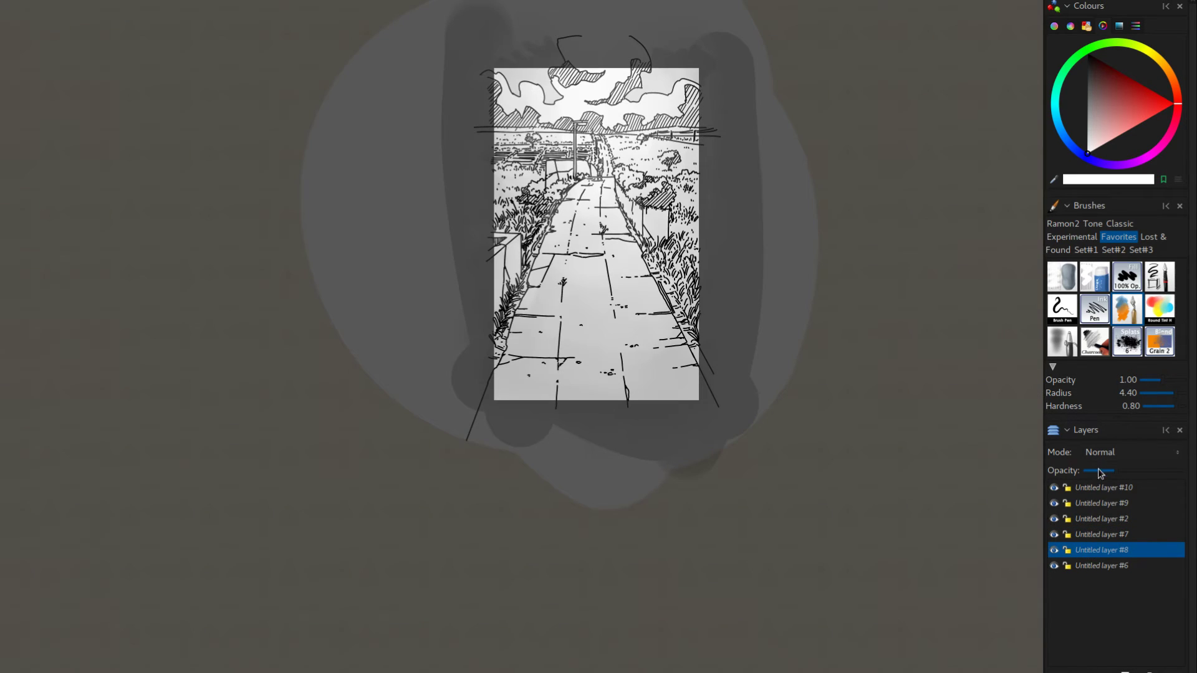
{"action": "left_click", "coordinate": [1096, 472]}
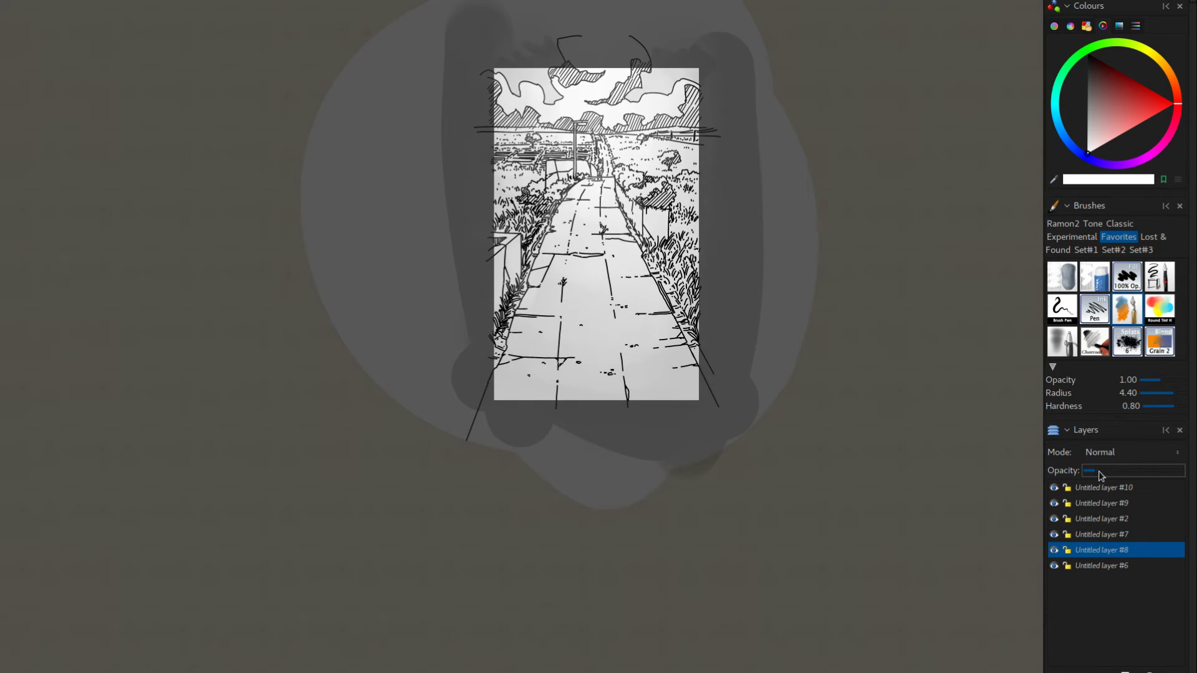
{"action": "left_click_drag", "start_coordinate": [1108, 476], "coordinate": [1122, 471]}
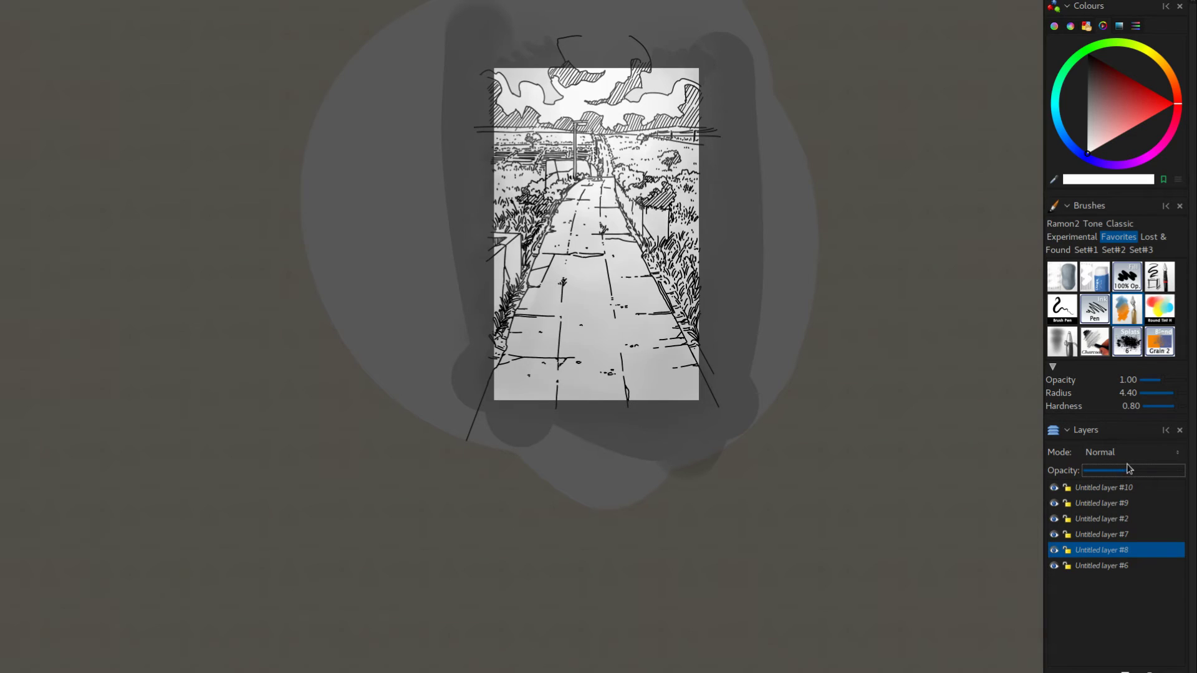
{"action": "left_click_drag", "start_coordinate": [705, 511], "coordinate": [810, 480]}
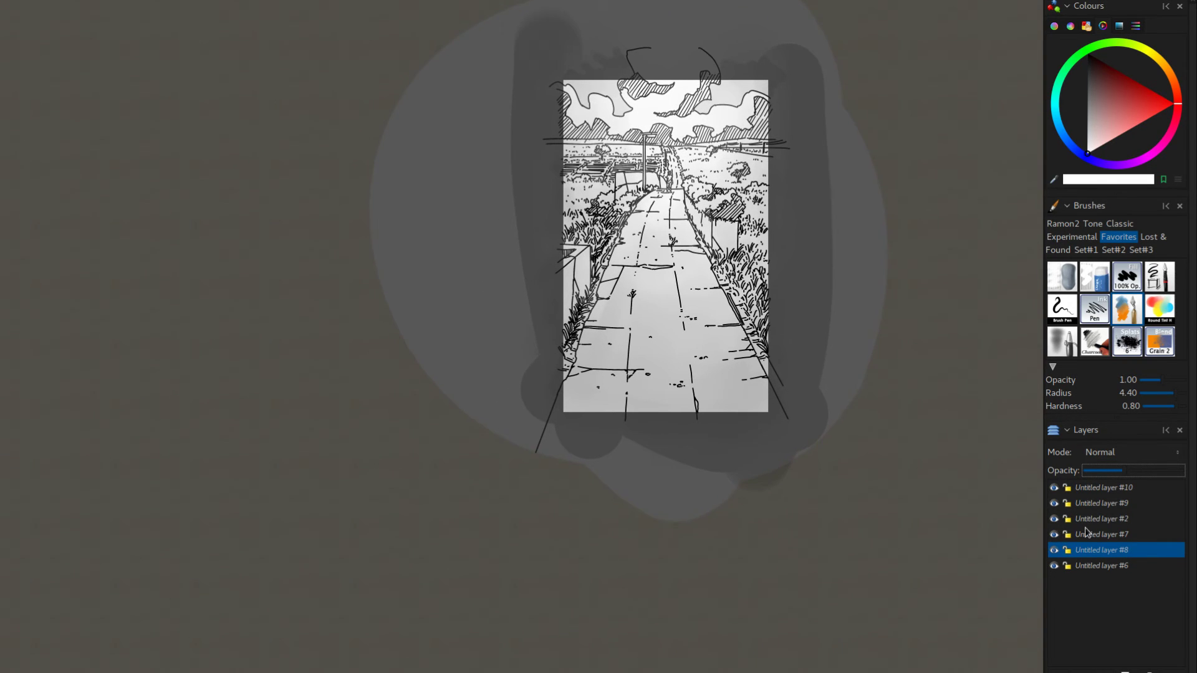
Step: Make layer #7 active, set the paint colour to a dark grey and try out several of the favourite brushes
{"action": "left_click", "coordinate": [1091, 520]}
{"action": "left_click", "coordinate": [1091, 533]}
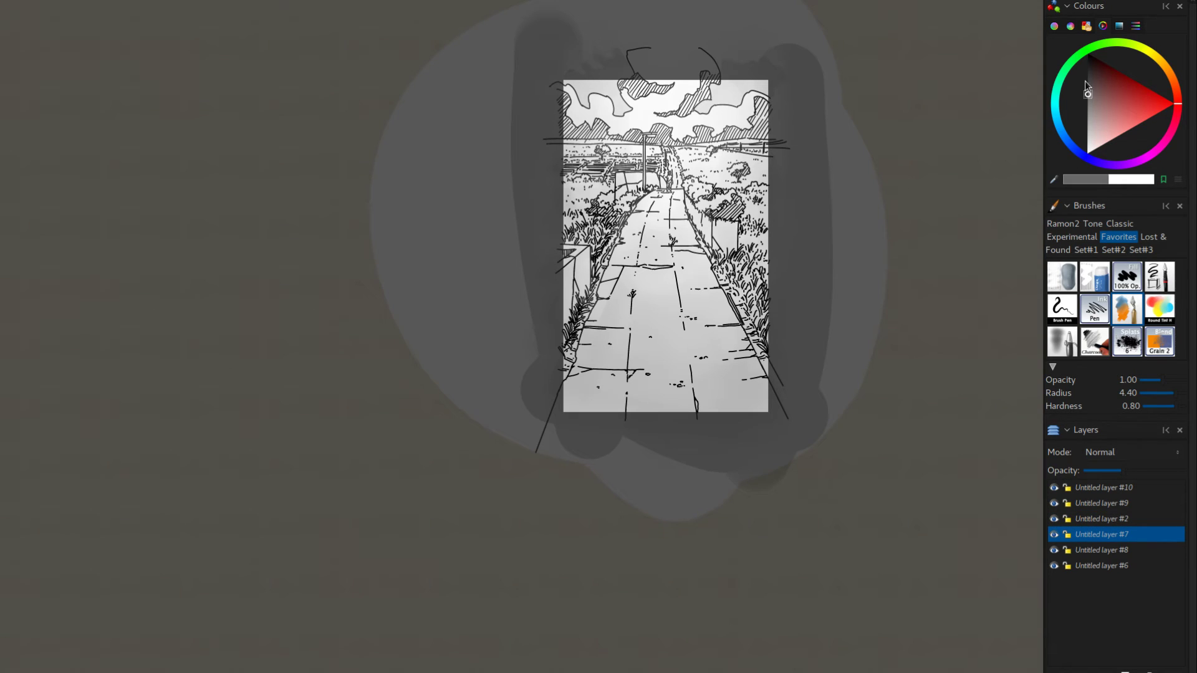
{"action": "left_click", "coordinate": [1088, 94]}
{"action": "left_click", "coordinate": [1094, 315]}
{"action": "left_click_drag", "start_coordinate": [695, 169], "coordinate": [725, 127]}
{"action": "key", "text": "d"}
{"action": "key", "text": "d"}
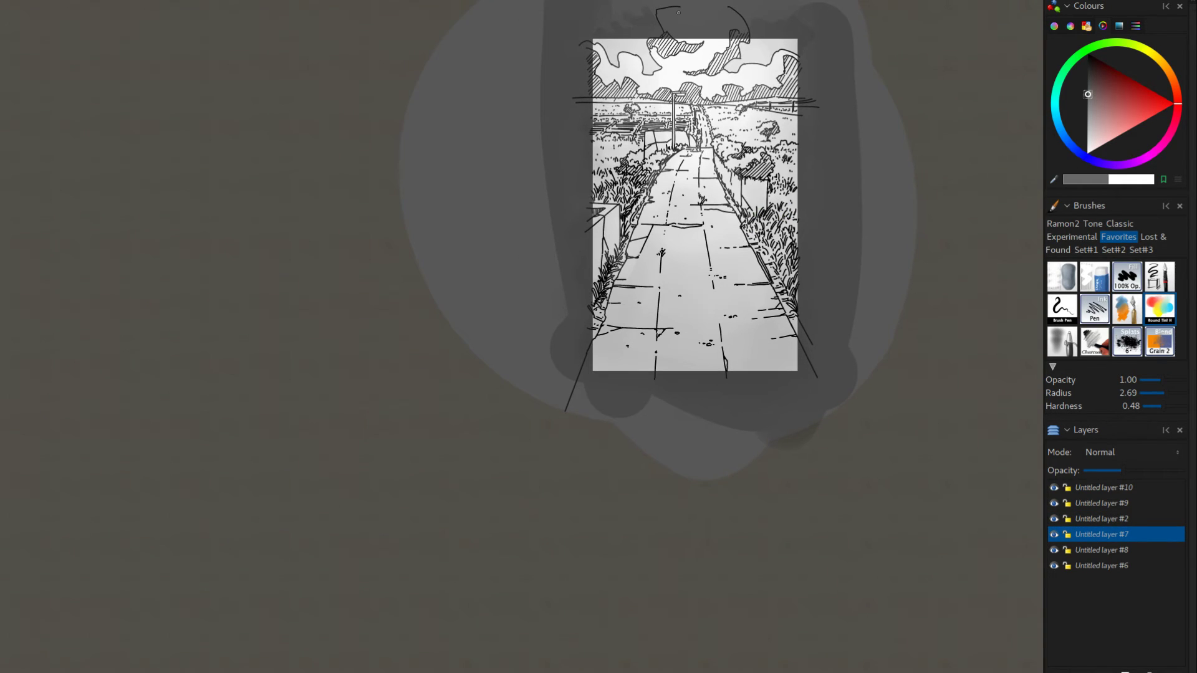
{"action": "left_click", "coordinate": [1125, 314]}
{"action": "left_click", "coordinate": [1084, 81]}
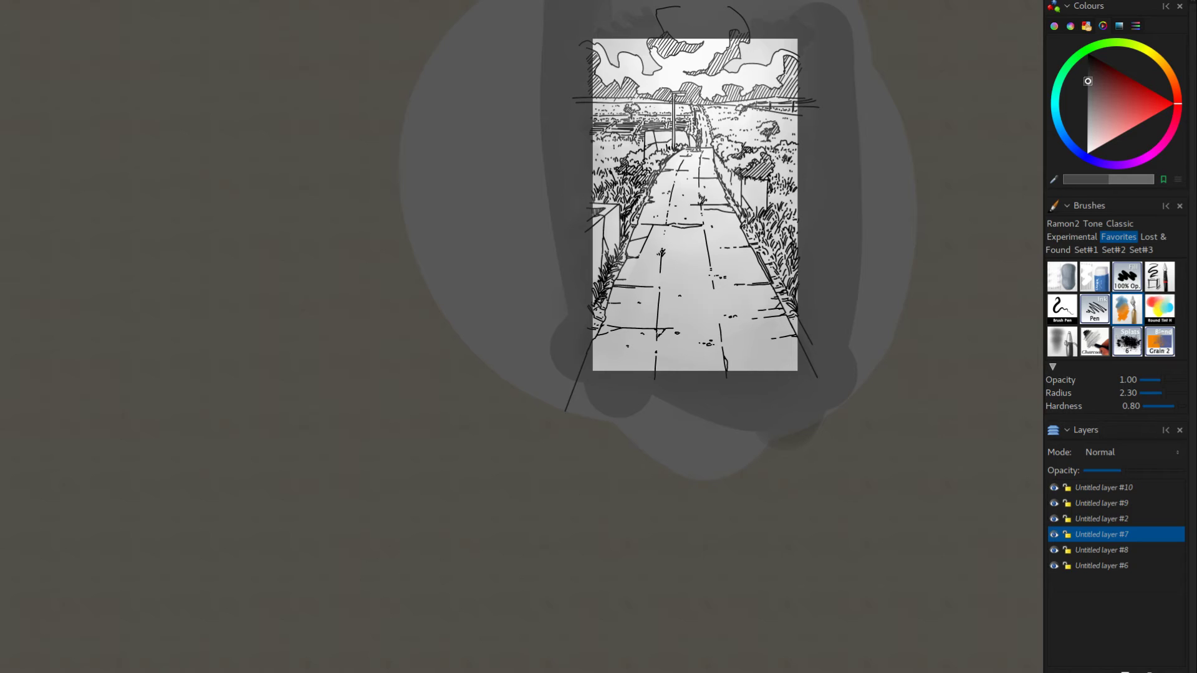
{"action": "left_click", "coordinate": [1152, 312]}
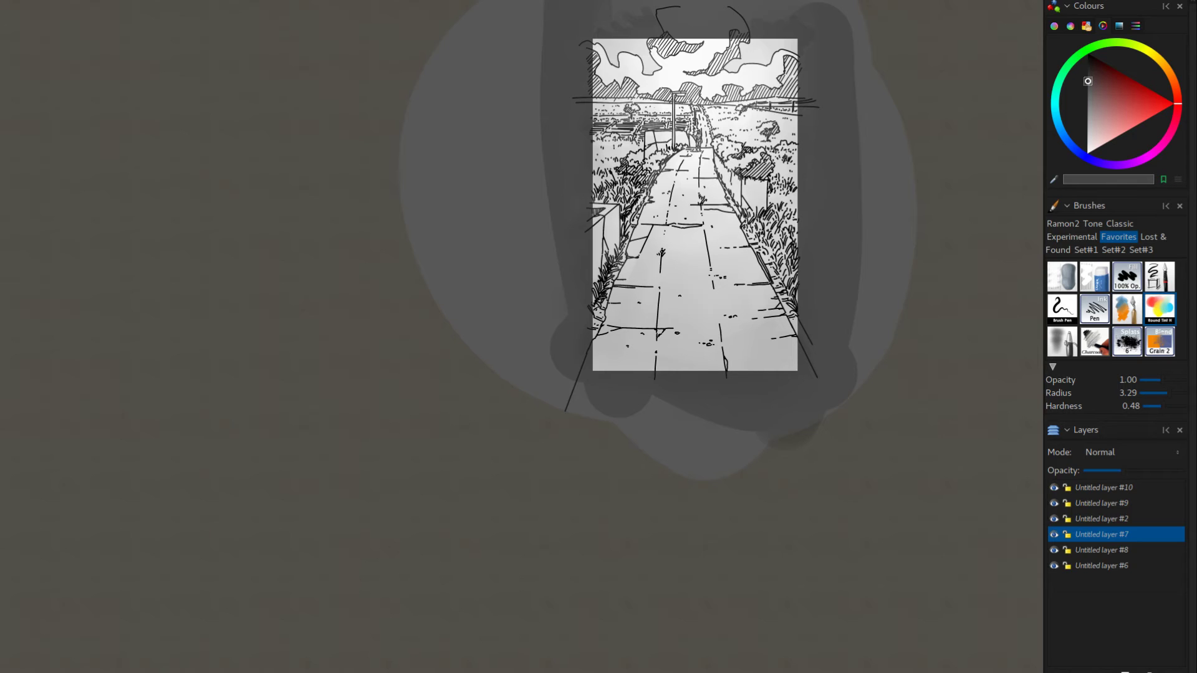
Step: Switch to the 100% Op. brush and reduce its radius to -0.26
{"action": "left_click", "coordinate": [1123, 276]}
{"action": "key", "text": "bracketleft"}
{"action": "key", "text": "bracketleft"}
{"action": "left_click_drag", "start_coordinate": [672, 288], "coordinate": [639, 360]}
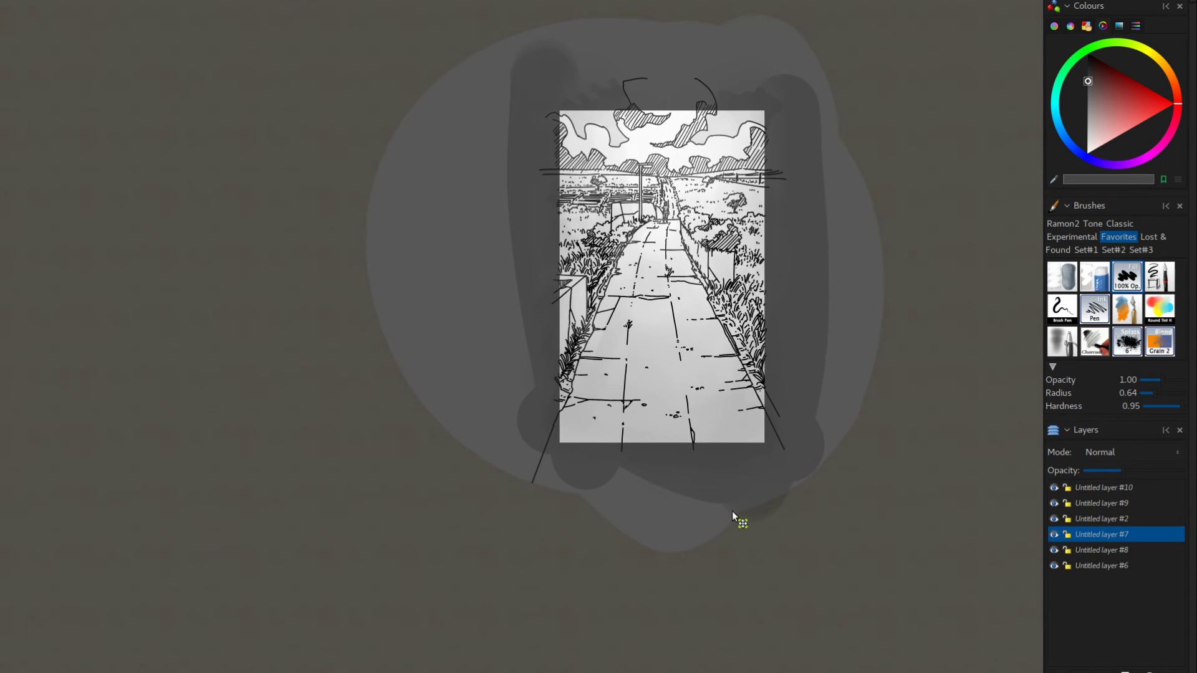
{"action": "mouse_move", "coordinate": [732, 511]}
{"action": "left_mouse_down"}
{"action": "mouse_move", "coordinate": [720, 496]}
{"action": "mouse_move", "coordinate": [740, 525]}
{"action": "left_mouse_up"}
{"action": "key", "text": "d"}
{"action": "key", "text": "d"}
{"action": "key", "text": "d"}
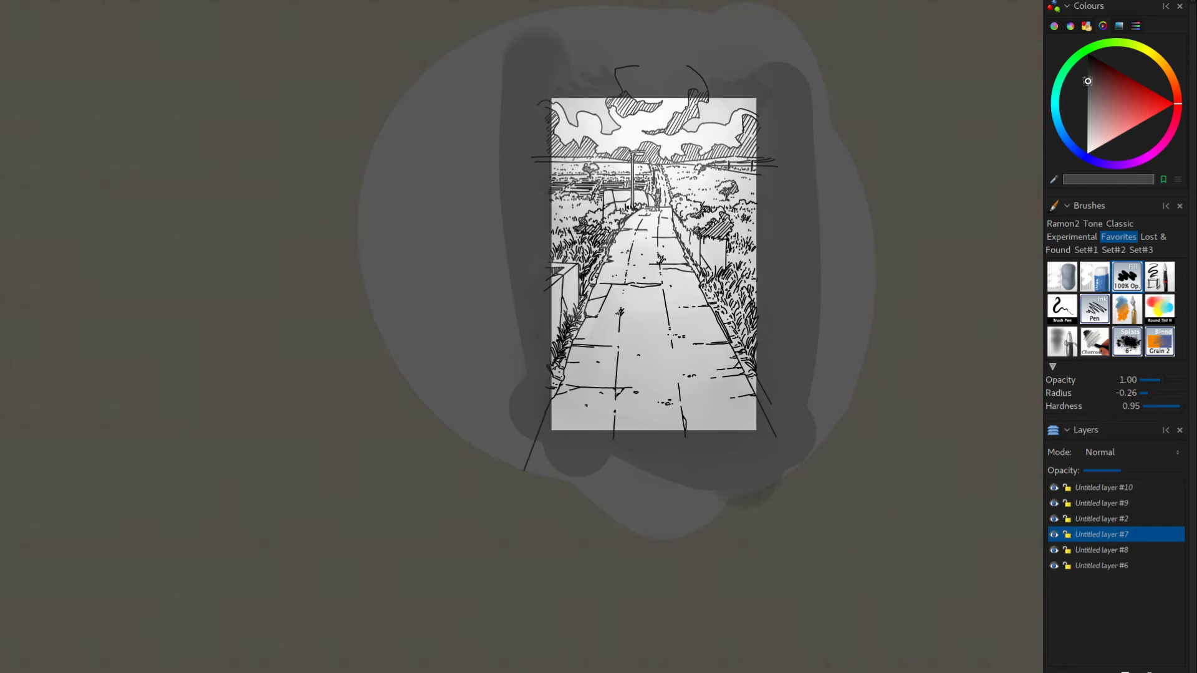
{"action": "left_click_drag", "start_coordinate": [638, 457], "coordinate": [699, 471]}
{"action": "left_click_drag", "start_coordinate": [716, 527], "coordinate": [719, 538]}
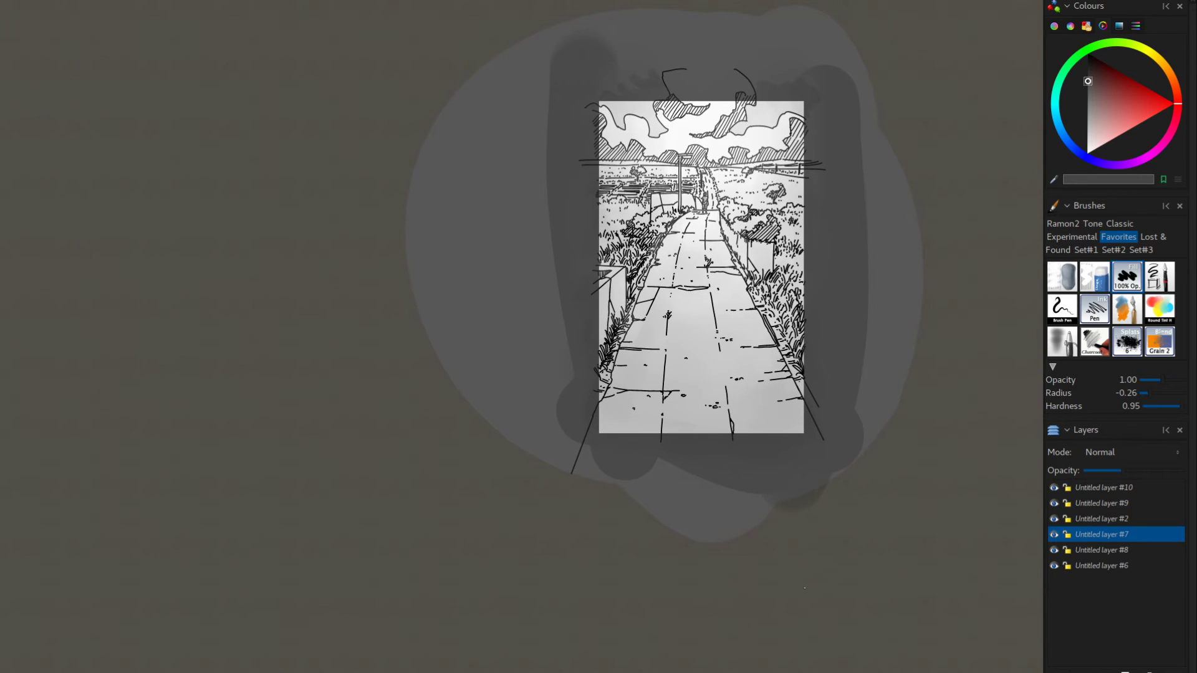
{"action": "mouse_move", "coordinate": [722, 458]}
{"action": "left_mouse_down"}
{"action": "mouse_move", "coordinate": [755, 457]}
{"action": "mouse_move", "coordinate": [713, 473]}
{"action": "left_mouse_up"}
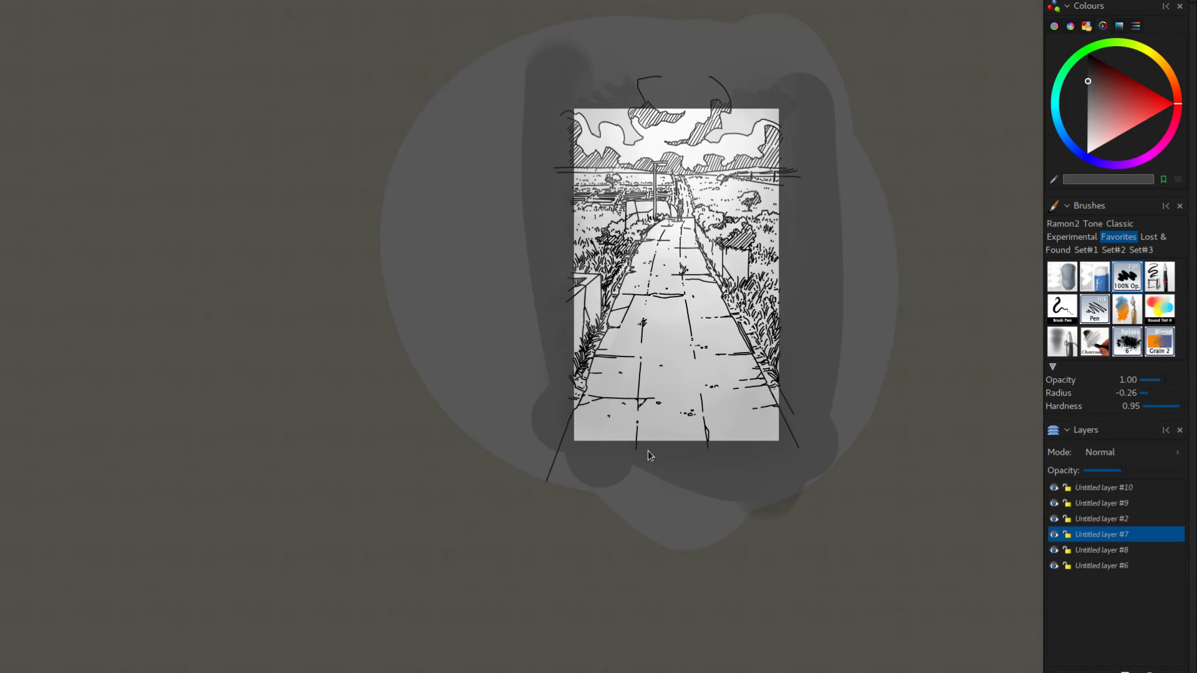
{"action": "scroll", "coordinate": [831, 202], "scroll_direction": "up", "scroll_amount": 2}
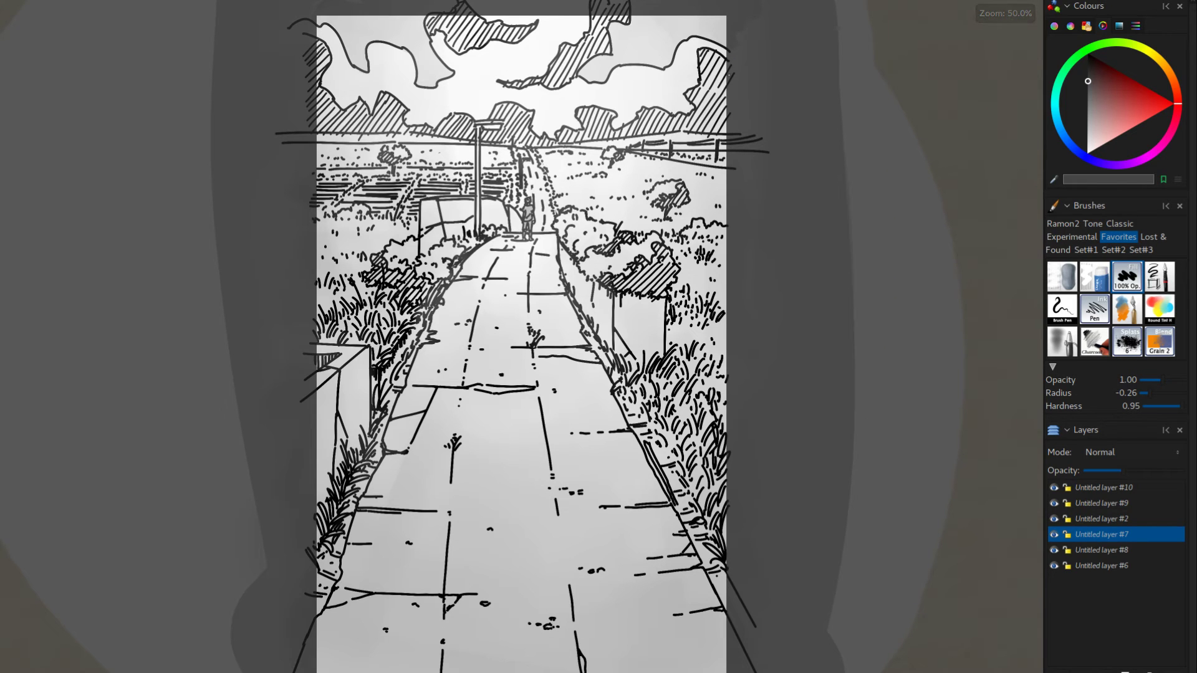